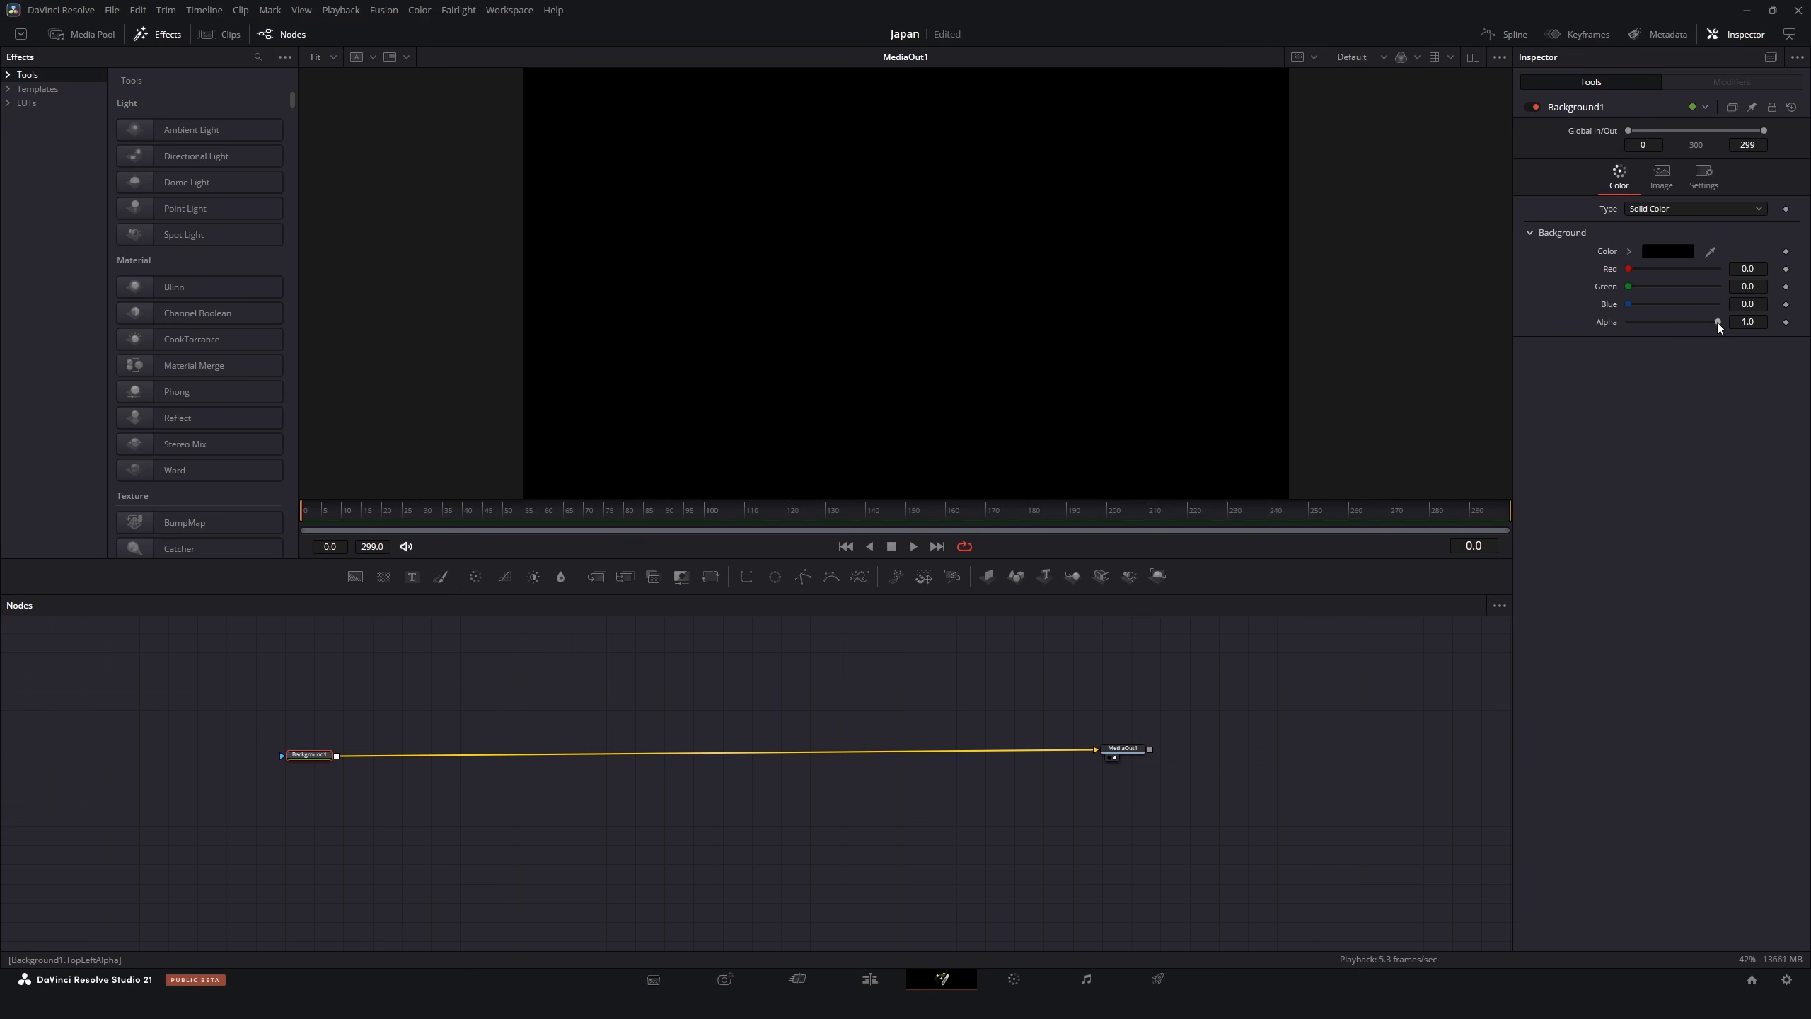
Make the background transparent with alpha 0.0 and merge japan map.png from the media pool over it
{"action": "left_click_drag", "start_coordinate": [1718, 323], "coordinate": [889, 330]}
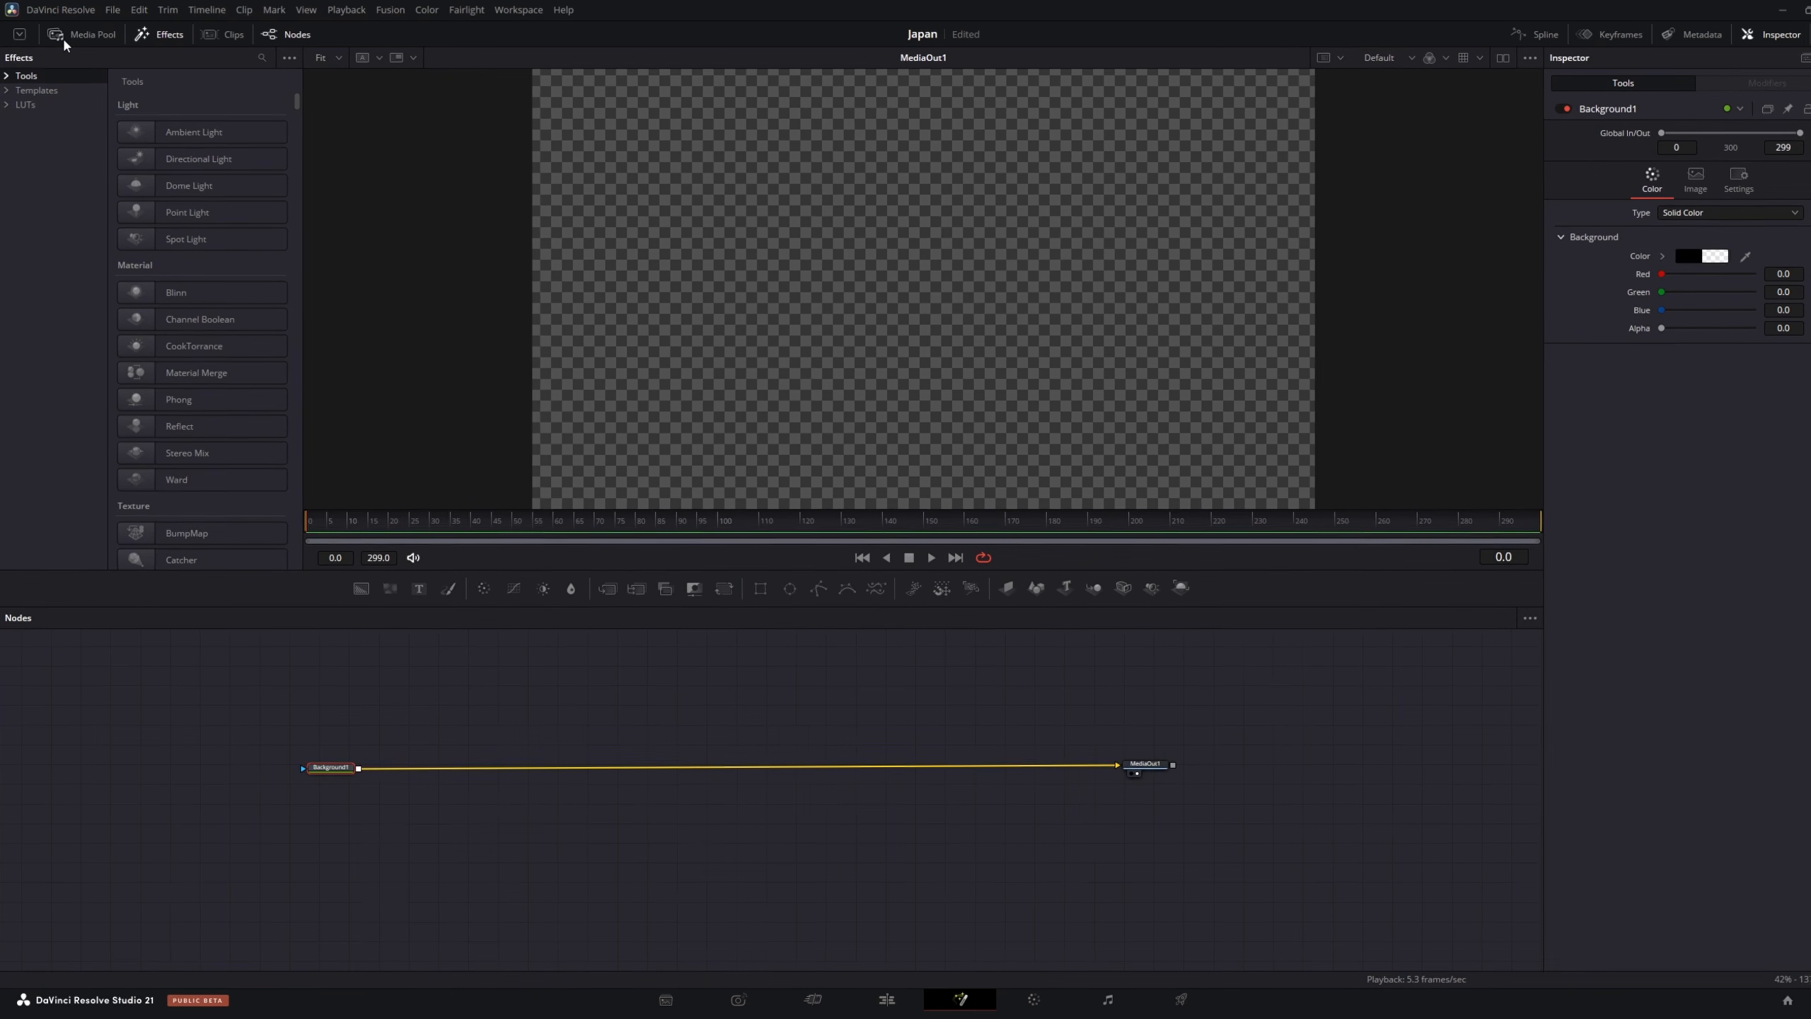
{"action": "left_click", "coordinate": [63, 35]}
{"action": "left_click_drag", "start_coordinate": [222, 191], "coordinate": [546, 844]}
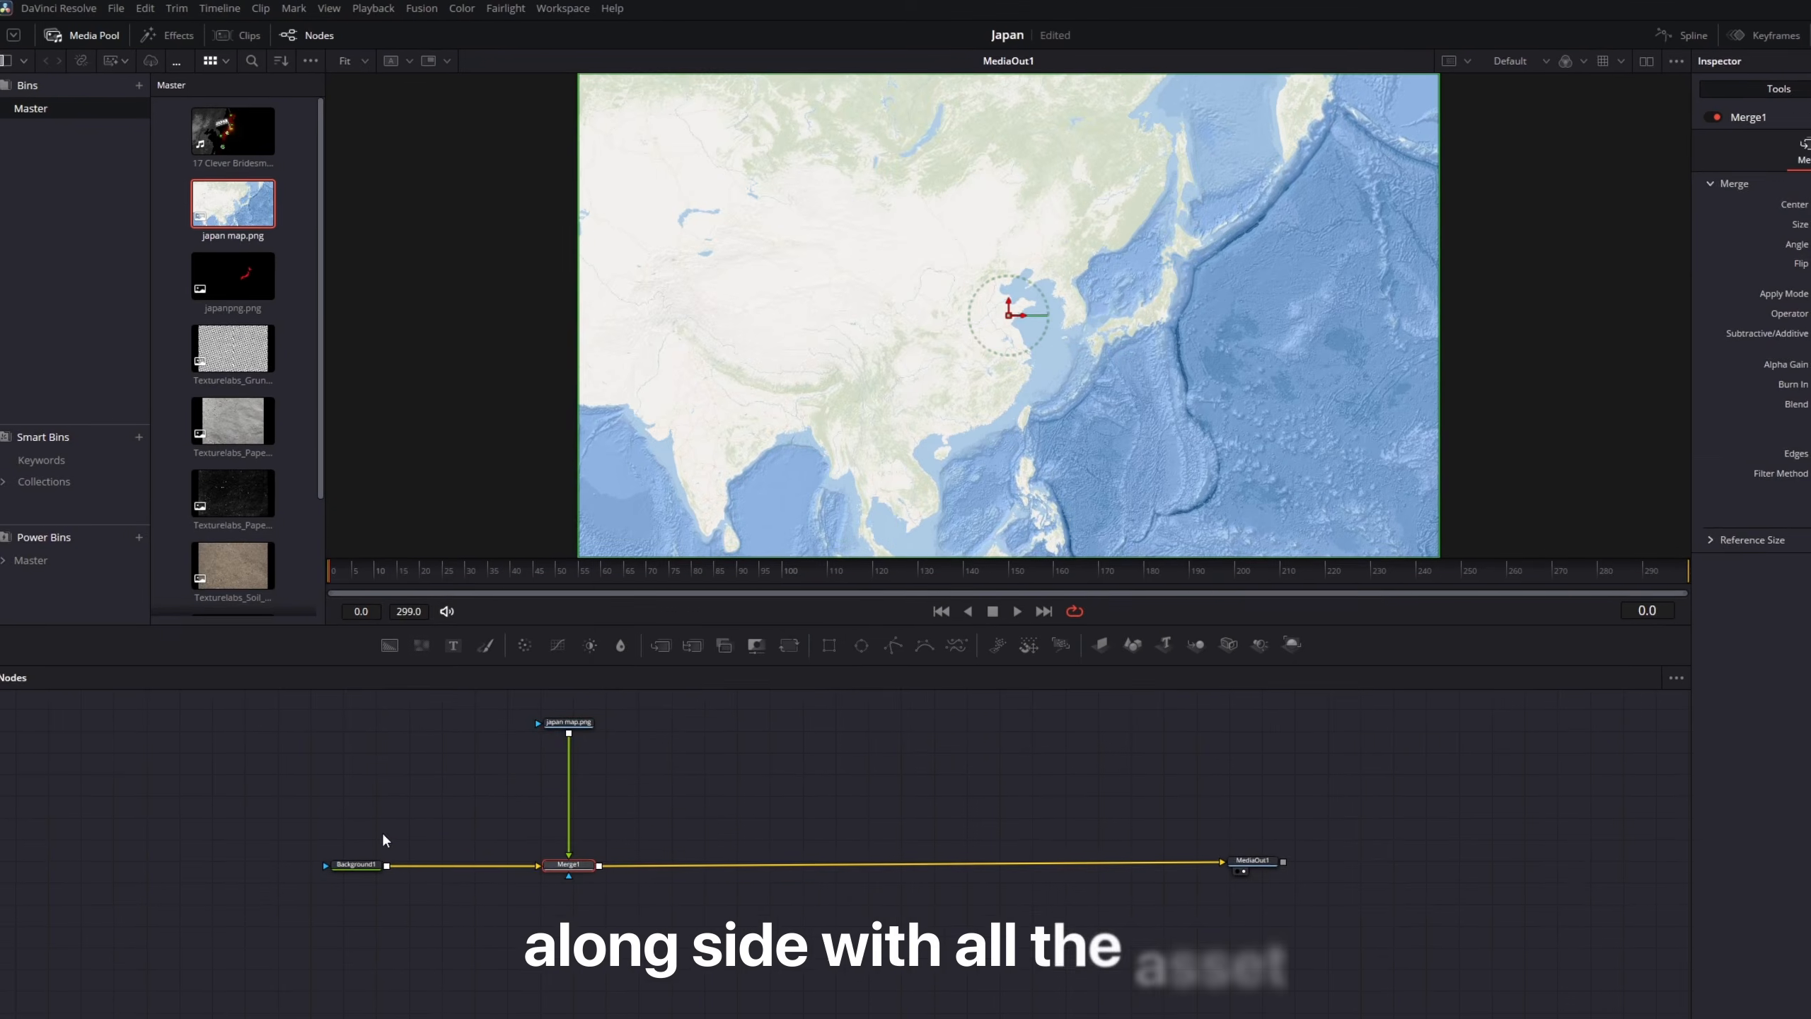
{"action": "scroll", "coordinate": [1093, 328], "scroll_direction": "up", "scroll_amount": 3}
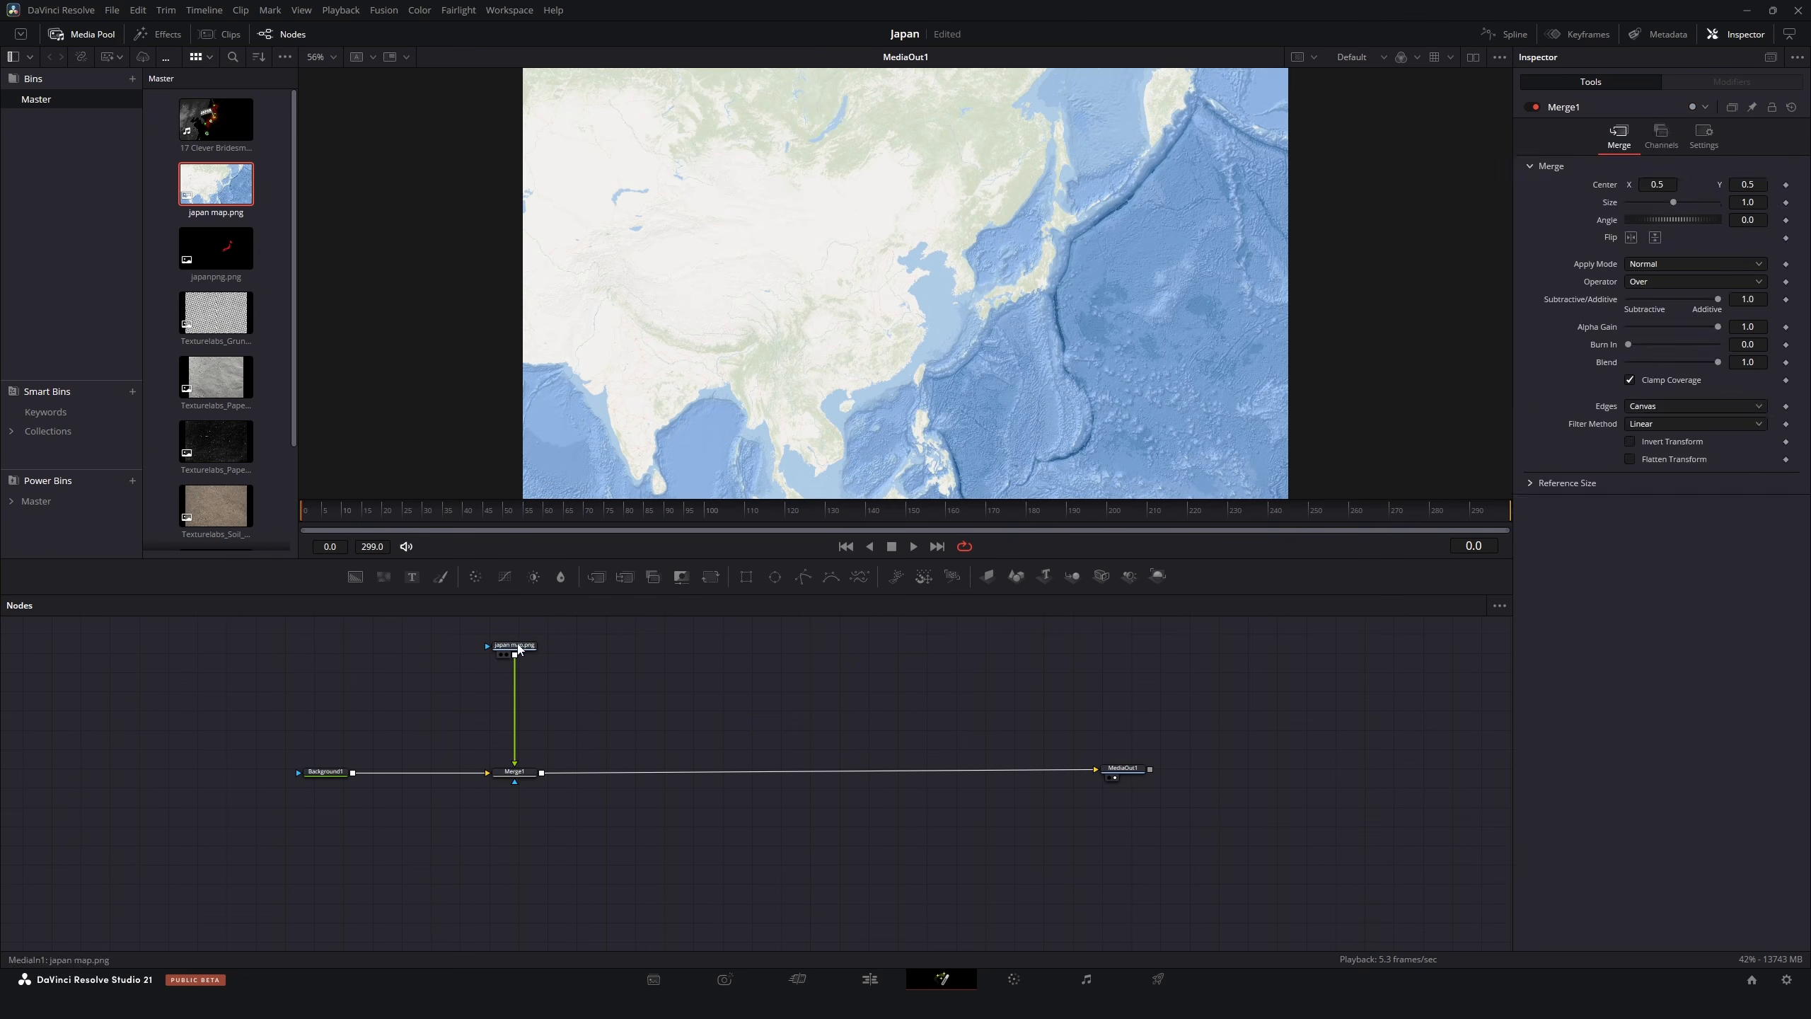
Duplicate the japan map.png node and merge the copy over the output of Merge1
{"action": "left_click", "coordinate": [518, 649]}
{"action": "key", "text": "ctrl+c"}
{"action": "left_click", "coordinate": [603, 651]}
{"action": "key", "text": "ctrl+v"}
{"action": "left_click_drag", "start_coordinate": [632, 648], "coordinate": [544, 781]}
Add a Color Corrector after the copied map and set its saturation to 0.0
{"action": "left_click", "coordinate": [606, 656]}
{"action": "key", "text": "shift+space"}
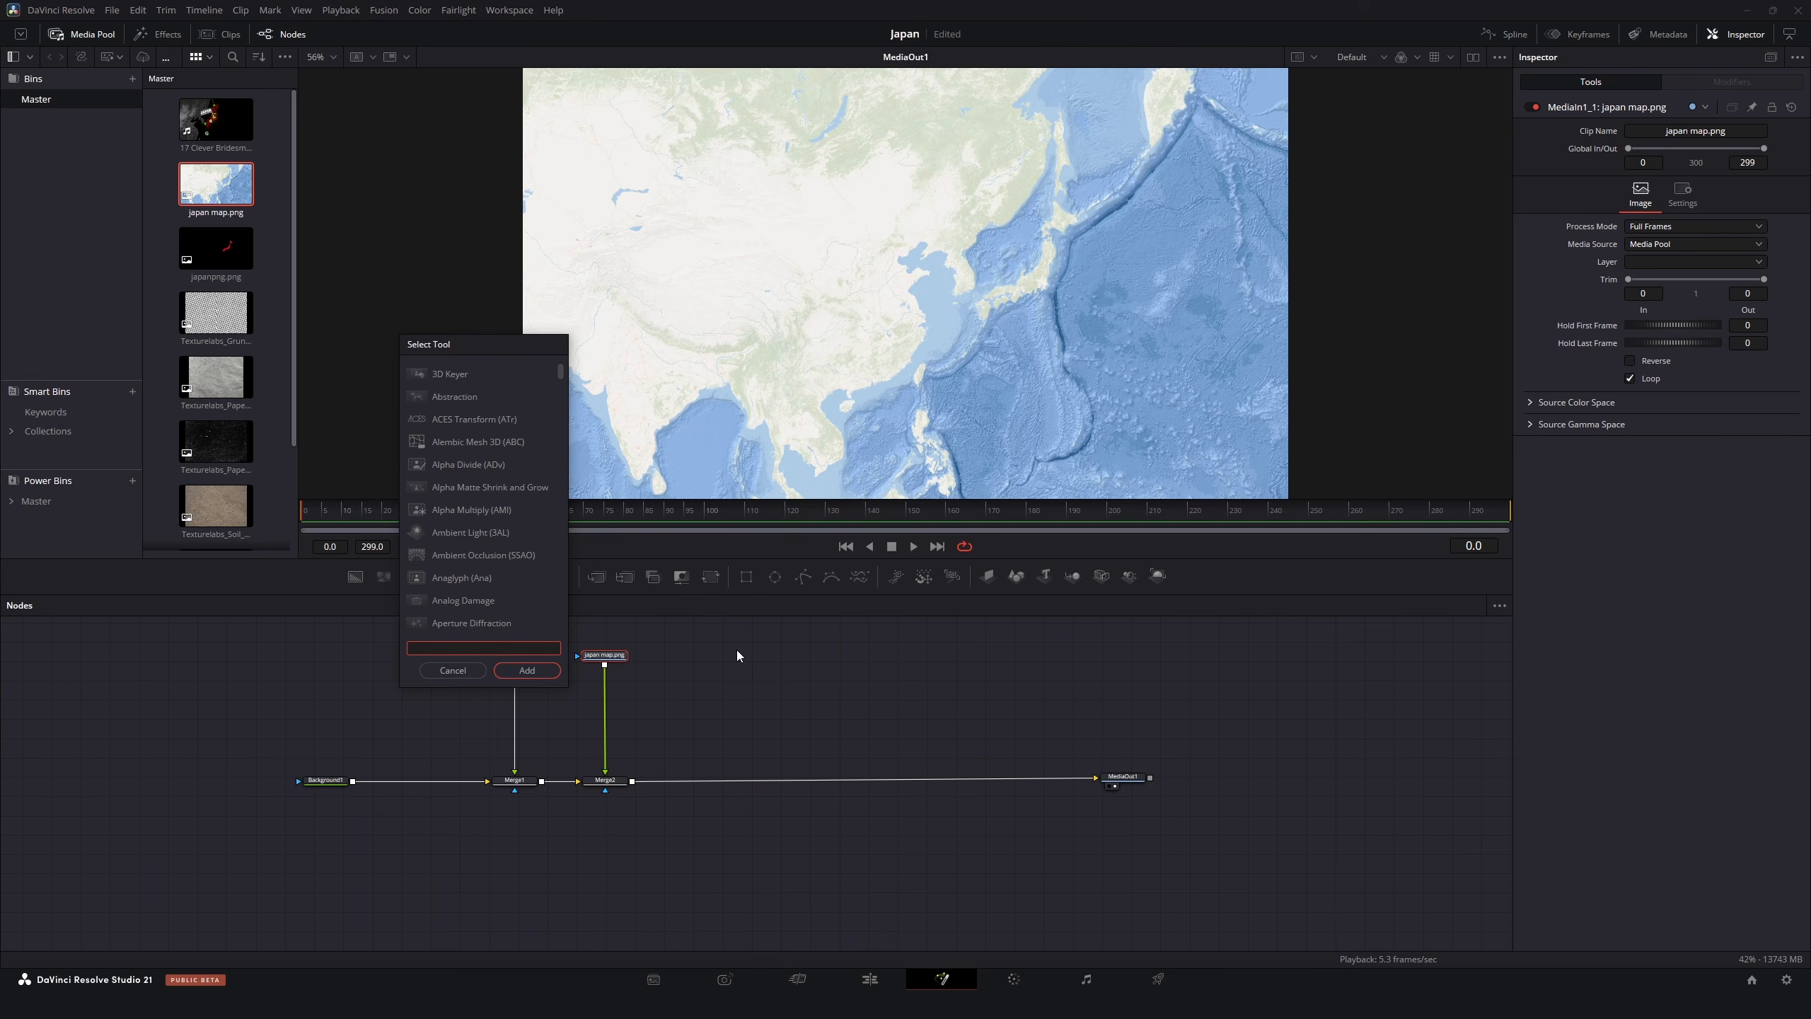
{"action": "type", "text": "colo"}
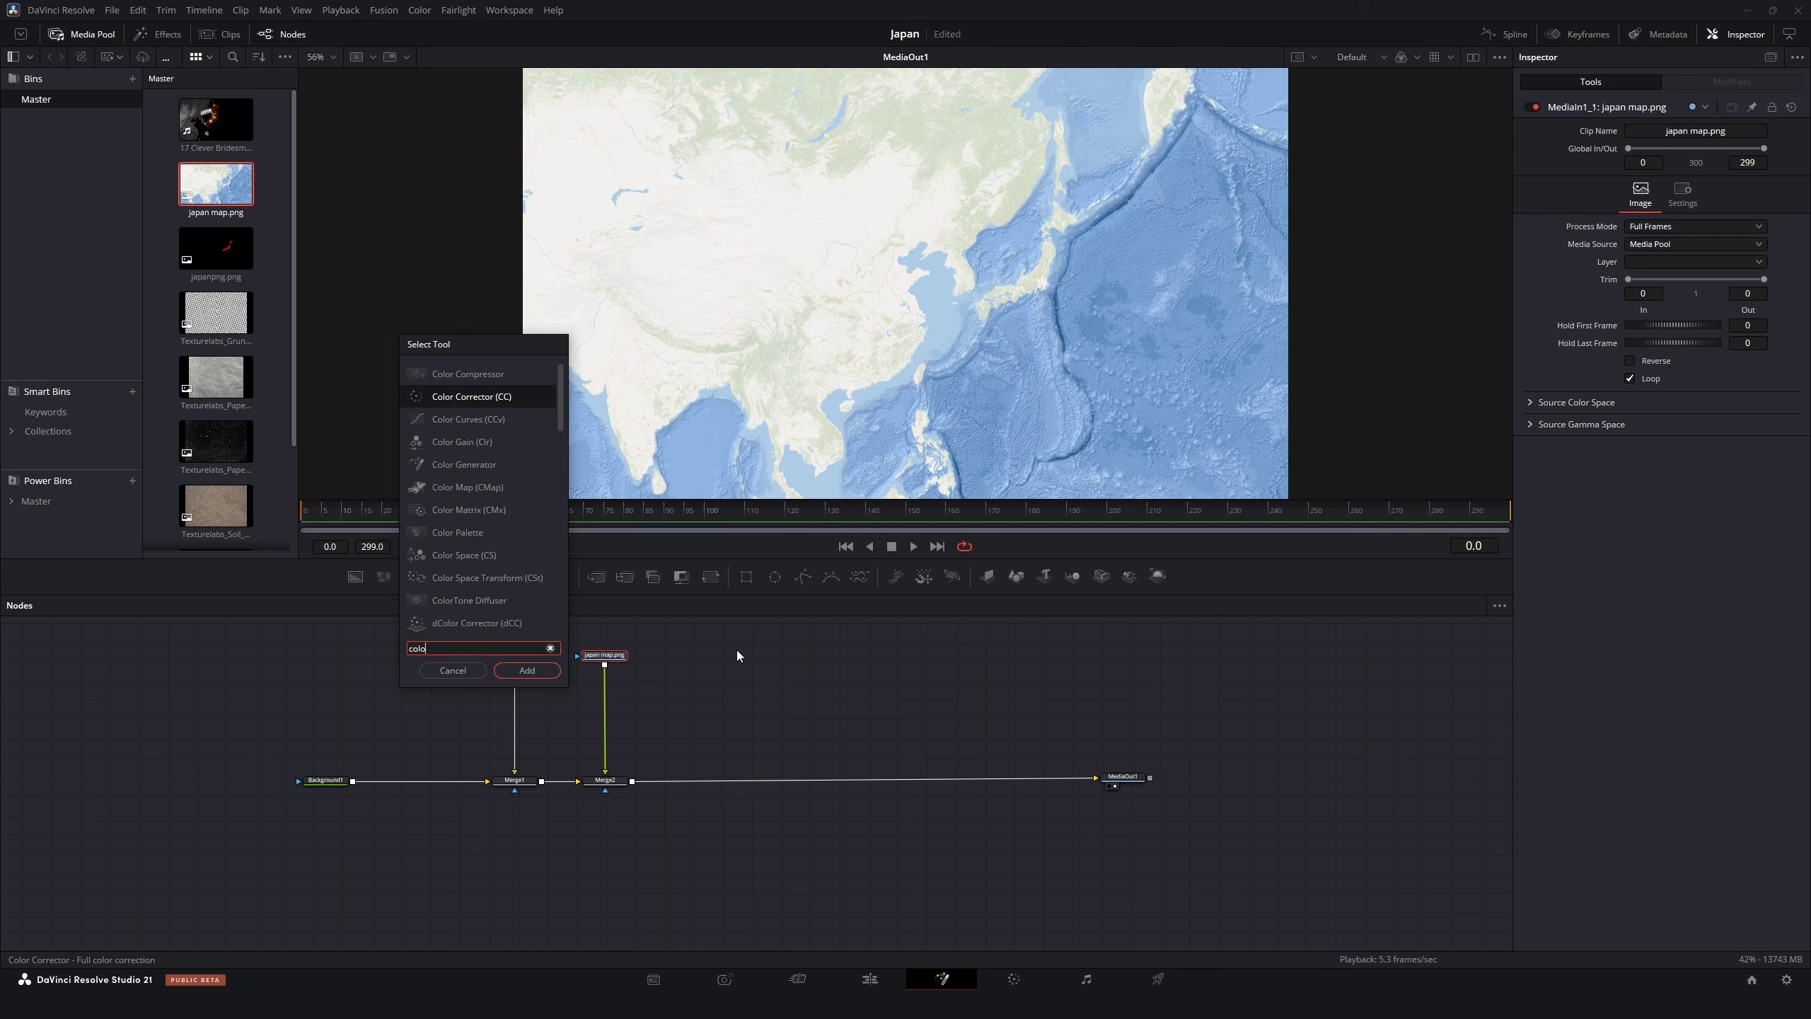
{"action": "key", "text": "Return"}
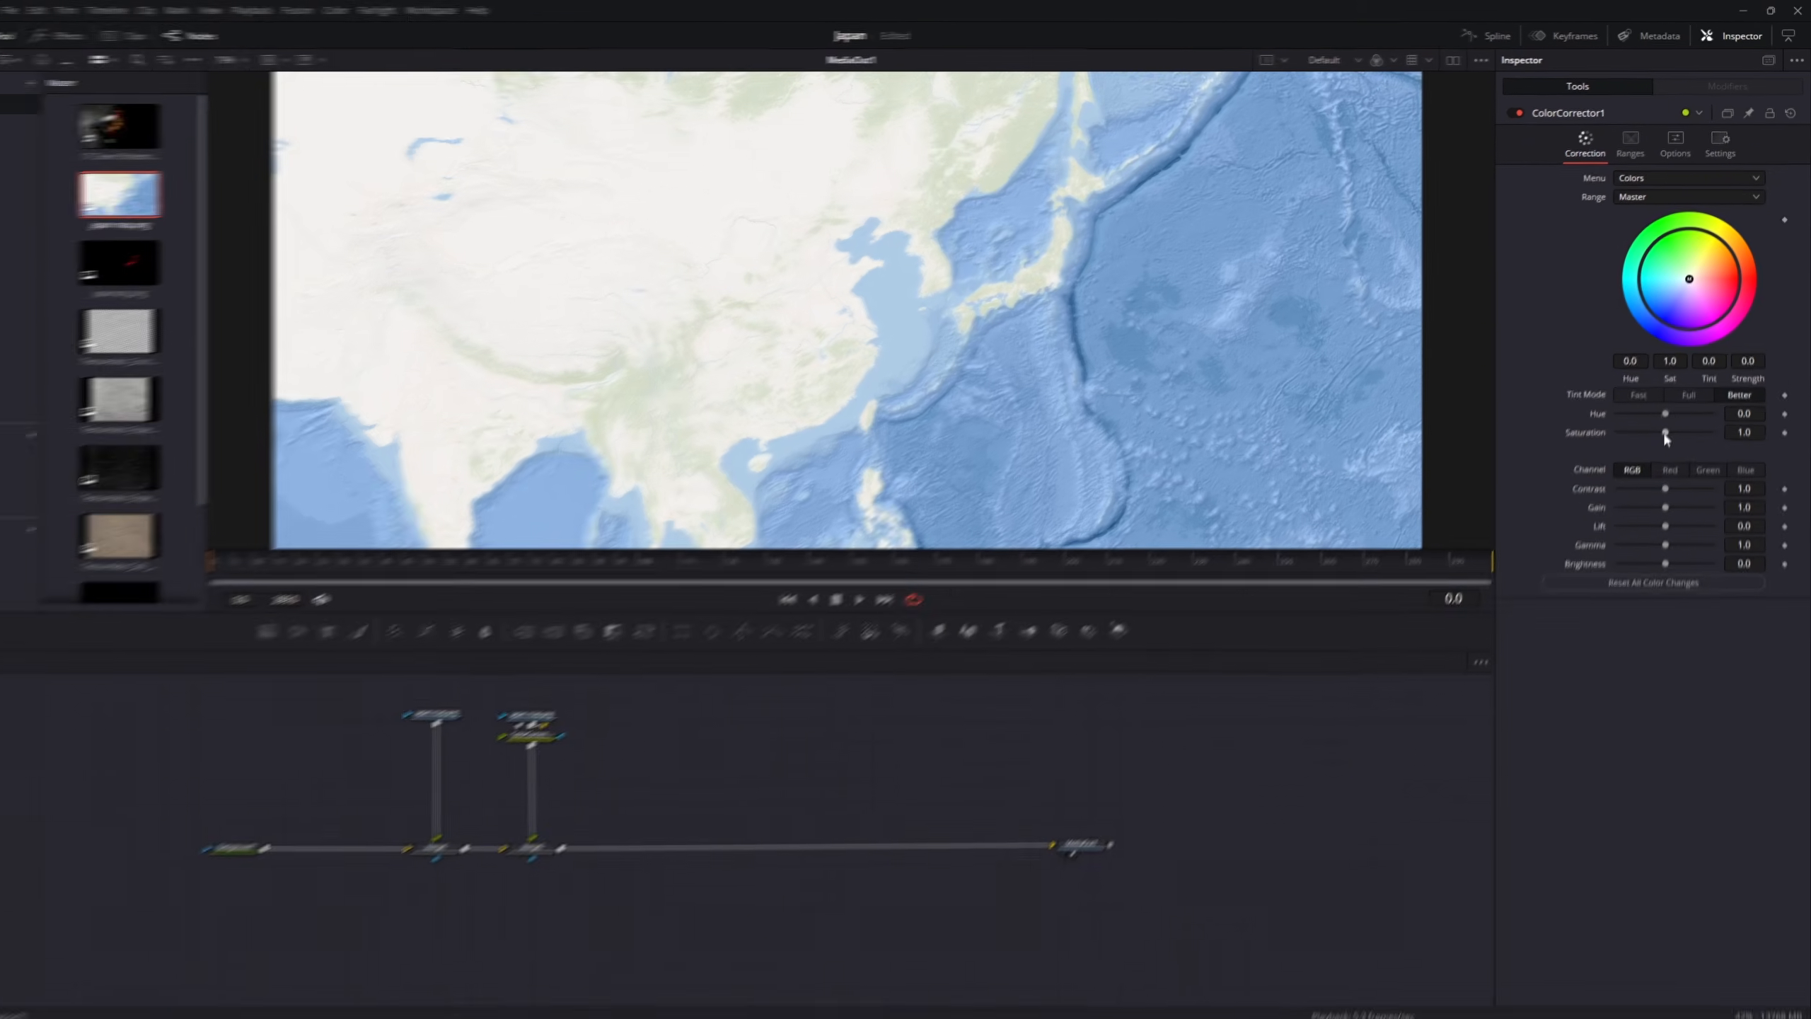
{"action": "left_click_drag", "start_coordinate": [1665, 435], "coordinate": [1615, 436]}
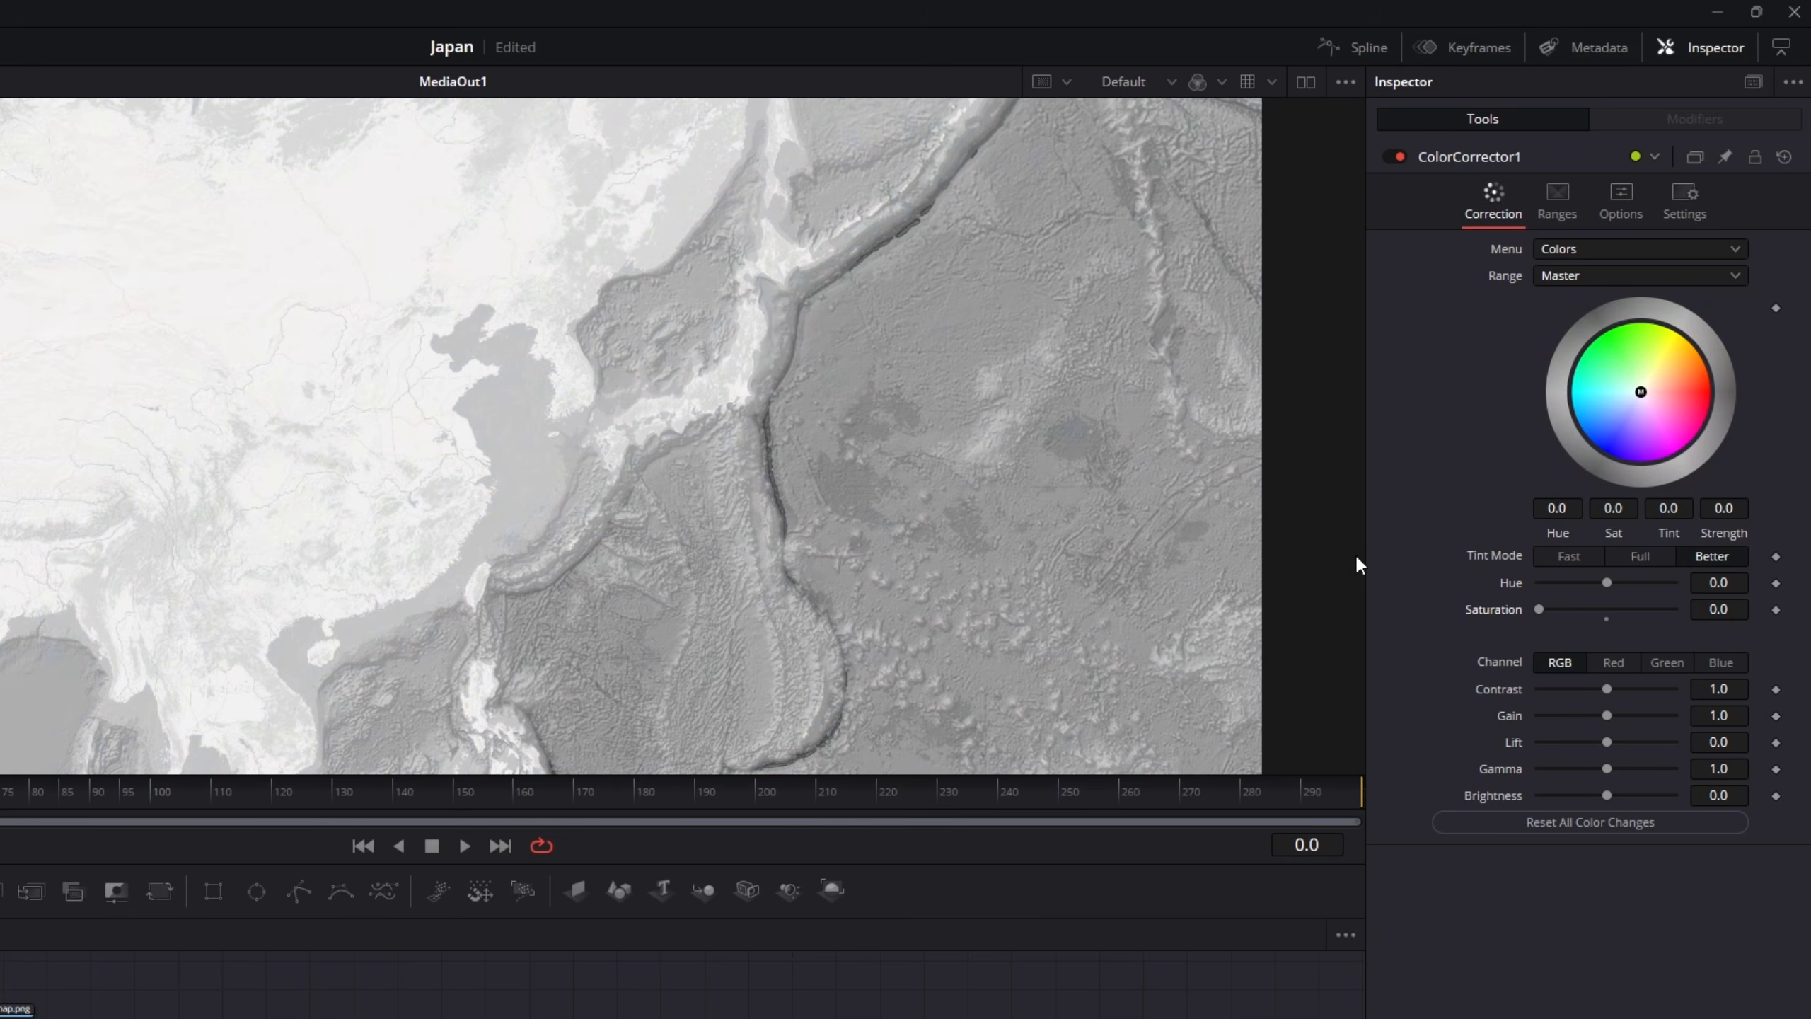
Darken the grayscale map by lowering the Color Corrector's lift, and compare the result by toggling Merge2
{"action": "mouse_move", "coordinate": [1604, 740]}
{"action": "left_mouse_down"}
{"action": "mouse_move", "coordinate": [1568, 737]}
{"action": "mouse_move", "coordinate": [1607, 715]}
{"action": "mouse_move", "coordinate": [1609, 768]}
{"action": "left_mouse_up"}
{"action": "left_click_drag", "start_coordinate": [1607, 688], "coordinate": [1610, 689]}
{"action": "left_click_drag", "start_coordinate": [1607, 795], "coordinate": [1605, 794]}
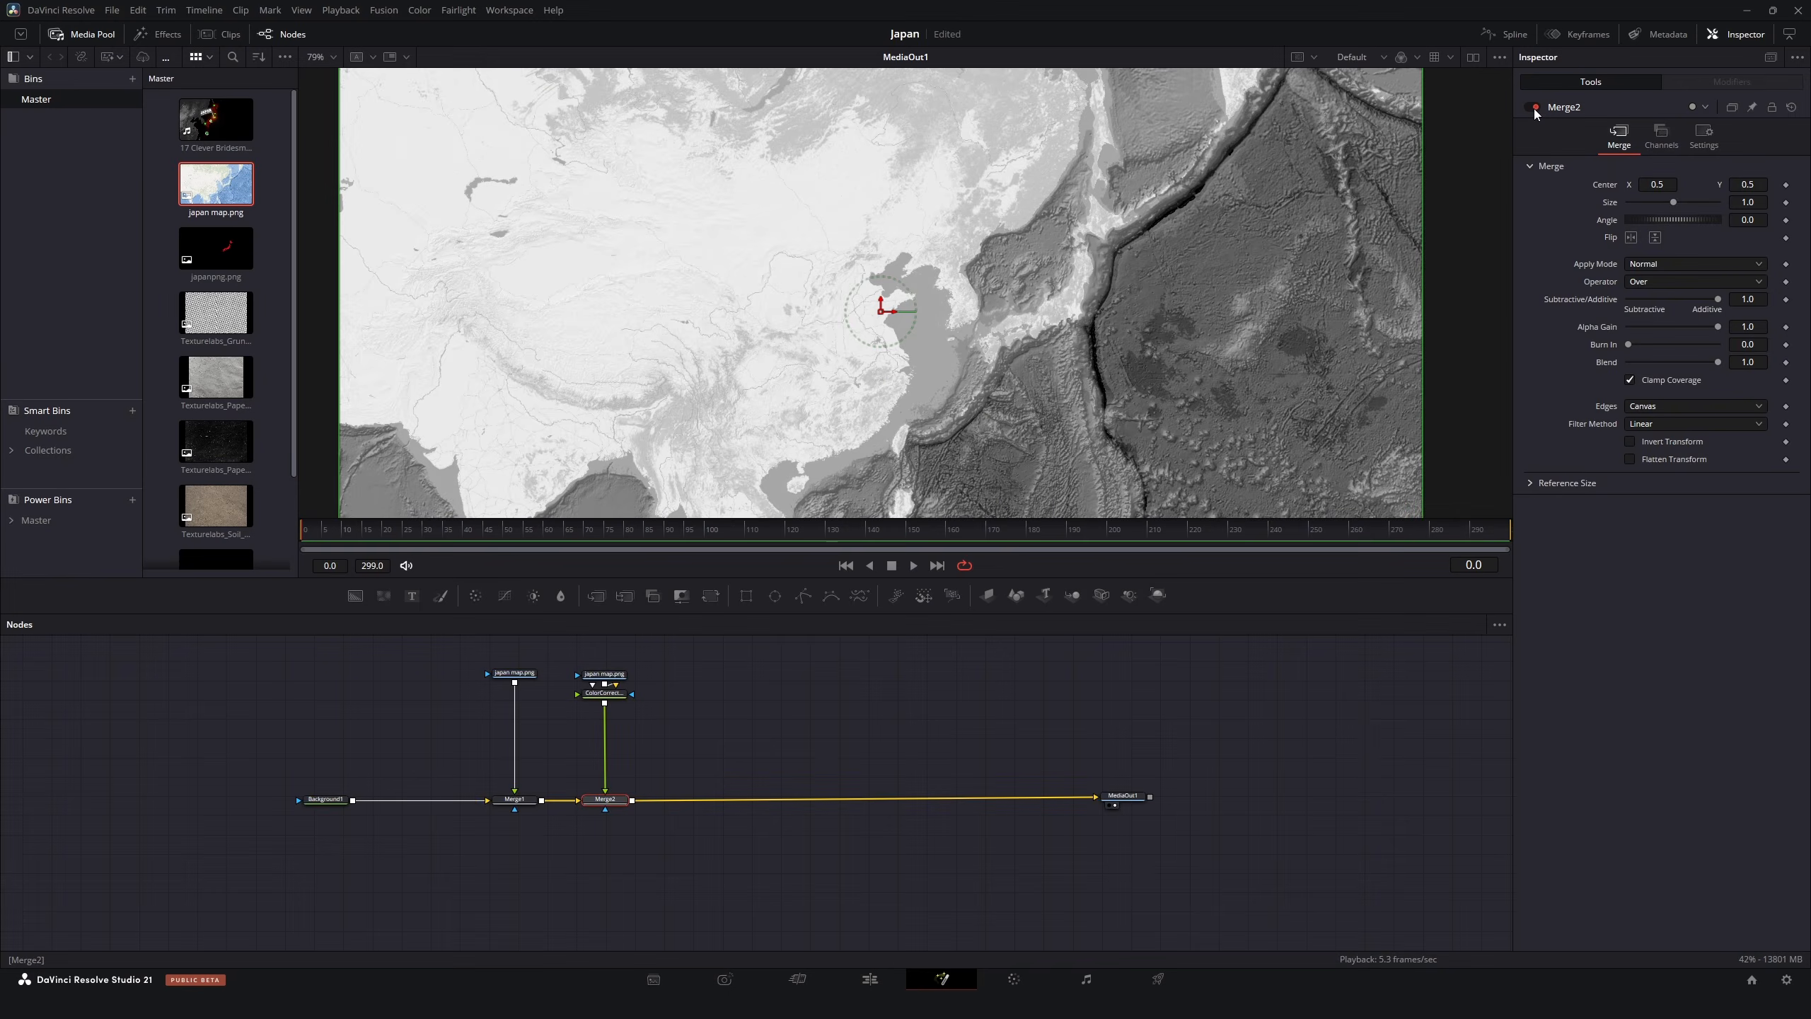
{"action": "left_click", "coordinate": [1529, 107]}
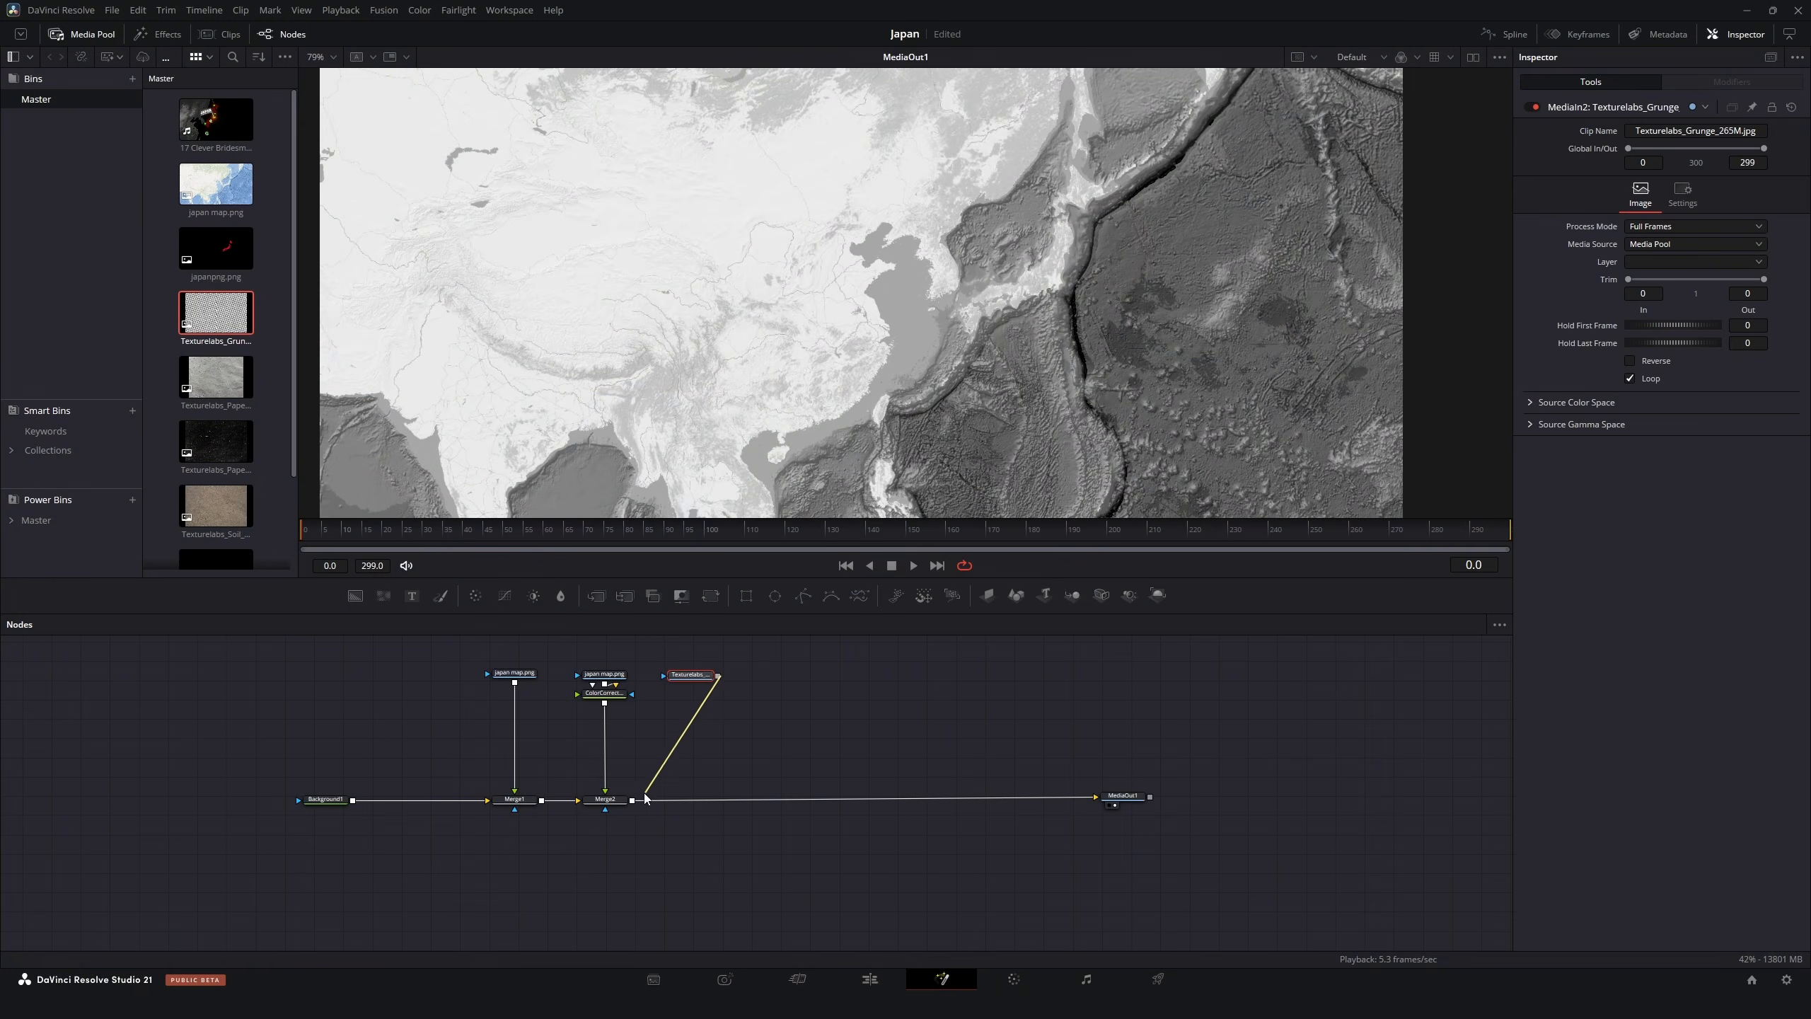
Merge Texturelabs_Grunge_265M.jpg after Merge2 with the Overlay apply mode and a blend of about 0.5
{"action": "left_click_drag", "start_coordinate": [646, 797], "coordinate": [646, 798]}
{"action": "scroll", "coordinate": [991, 278], "scroll_direction": "up", "scroll_amount": 5}
{"action": "scroll", "coordinate": [1000, 341], "scroll_direction": "down", "scroll_amount": 5}
{"action": "left_click", "coordinate": [1653, 266]}
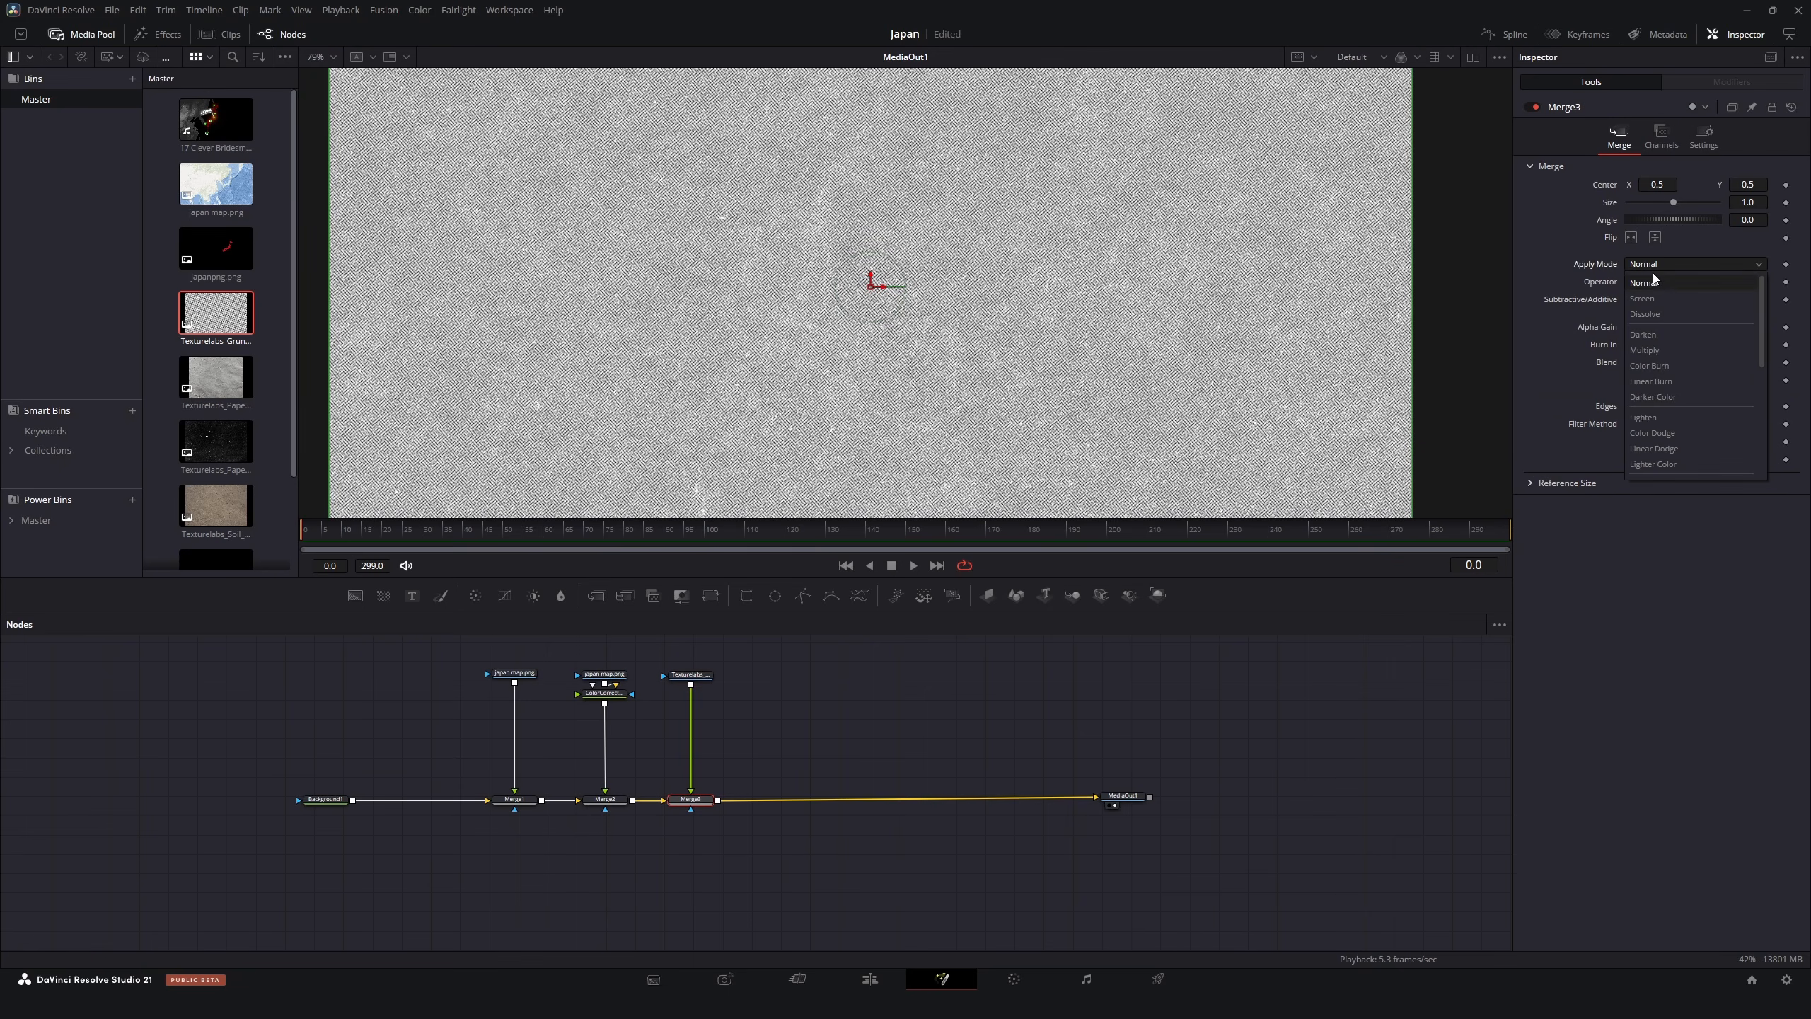
{"action": "left_click", "coordinate": [1667, 436]}
{"action": "scroll", "coordinate": [1380, 298], "scroll_direction": "up", "scroll_amount": 4}
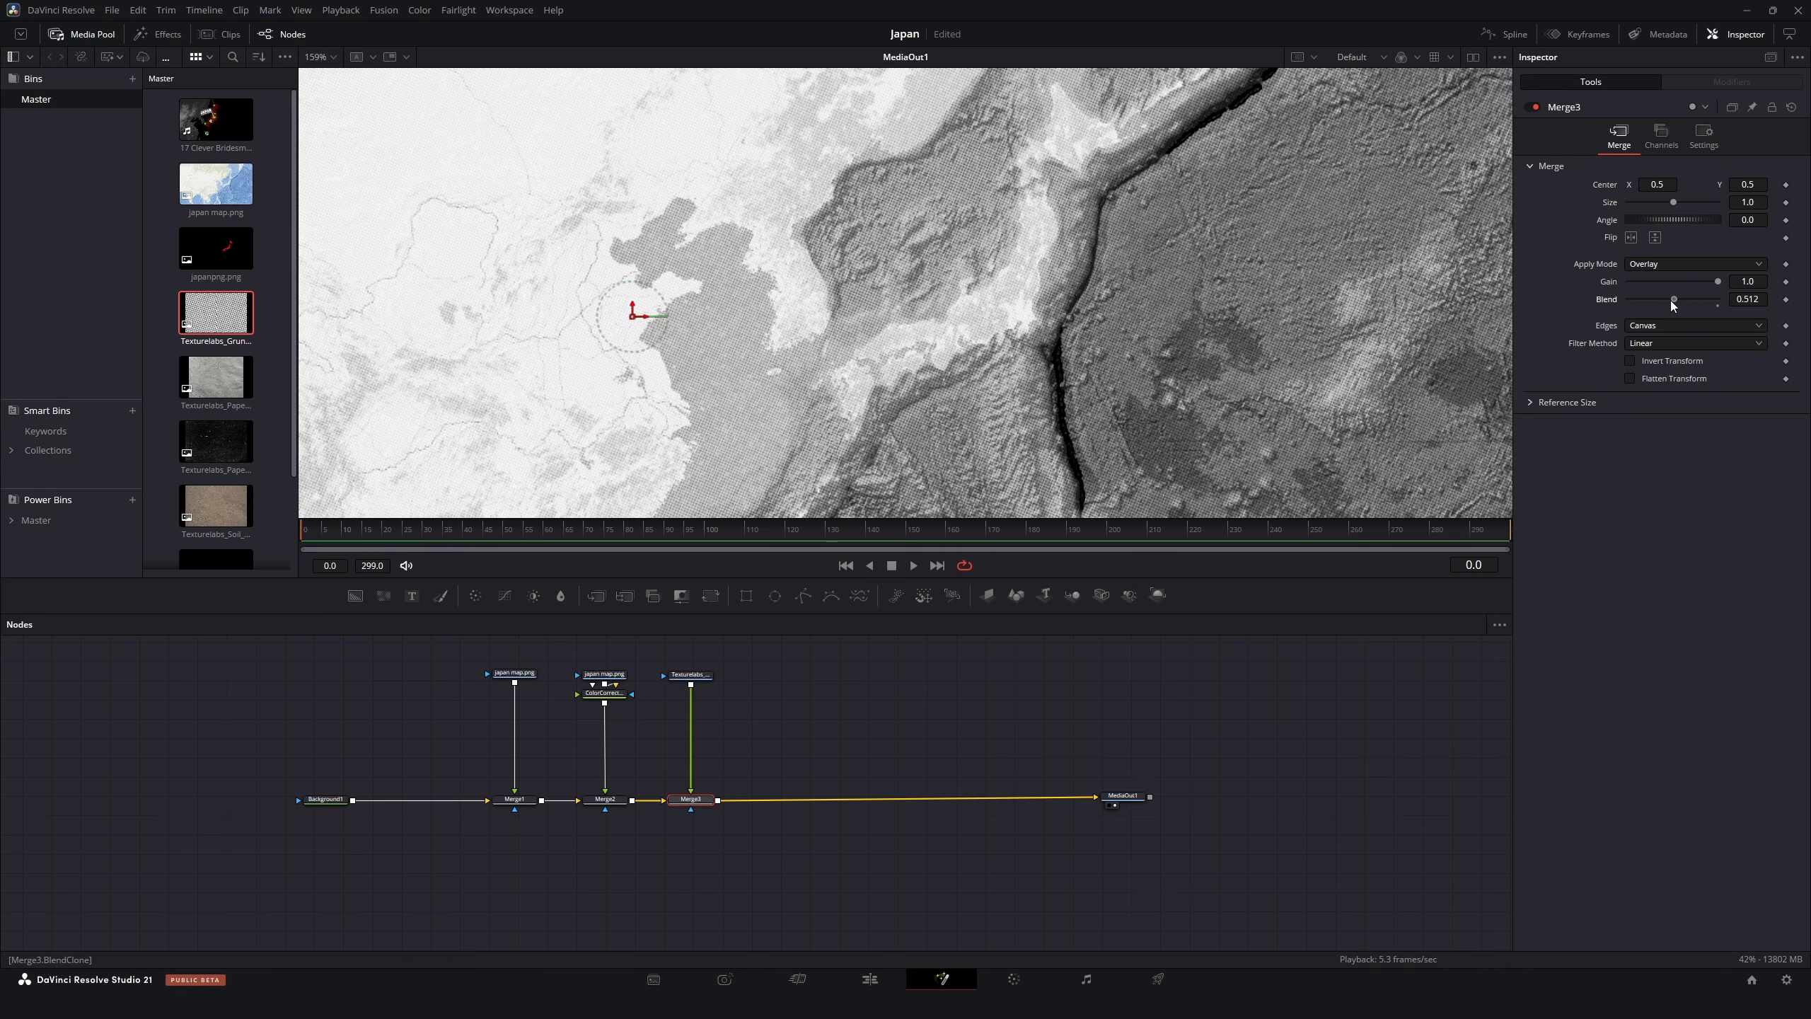
{"action": "scroll", "coordinate": [962, 269], "scroll_direction": "down", "scroll_amount": 4}
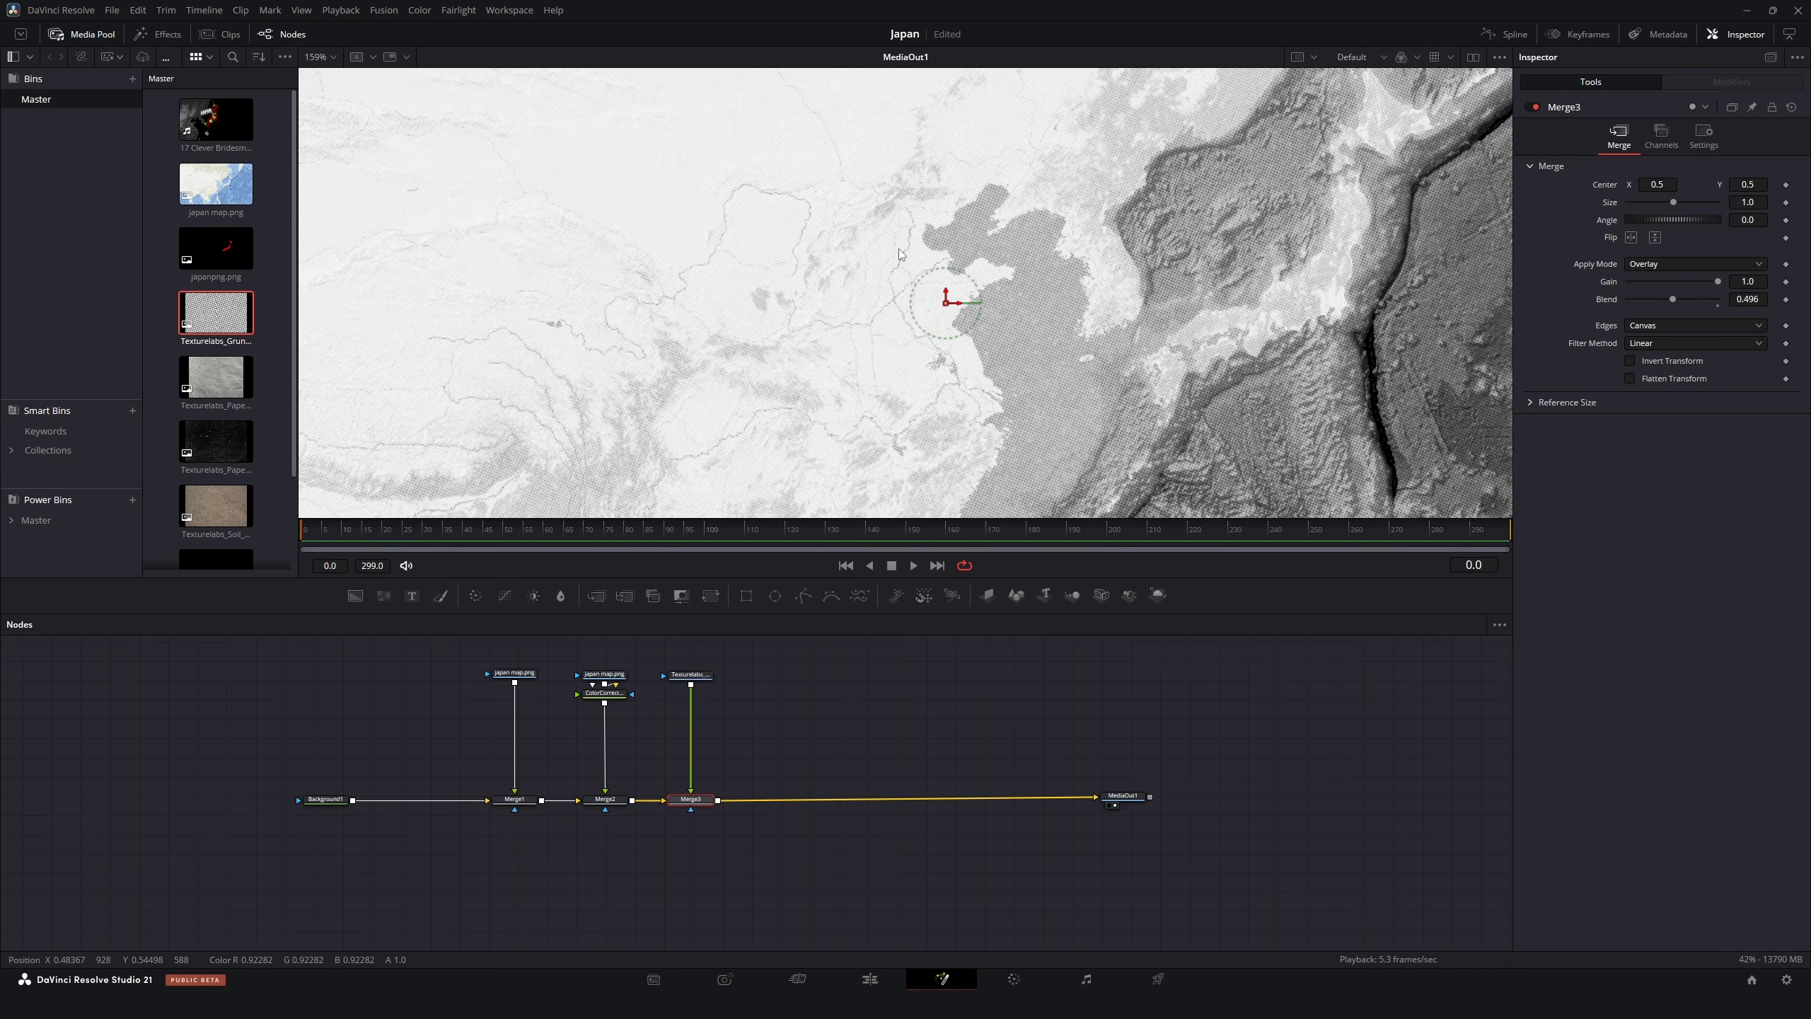
Merge the light Texturelabs paper texture after Merge3 and set its apply mode to Overlay
{"action": "left_click_drag", "start_coordinate": [216, 377], "coordinate": [718, 800]}
{"action": "scroll", "coordinate": [1038, 288], "scroll_direction": "down", "scroll_amount": 2}
{"action": "left_click", "coordinate": [1694, 263]}
{"action": "left_click", "coordinate": [1654, 434]}
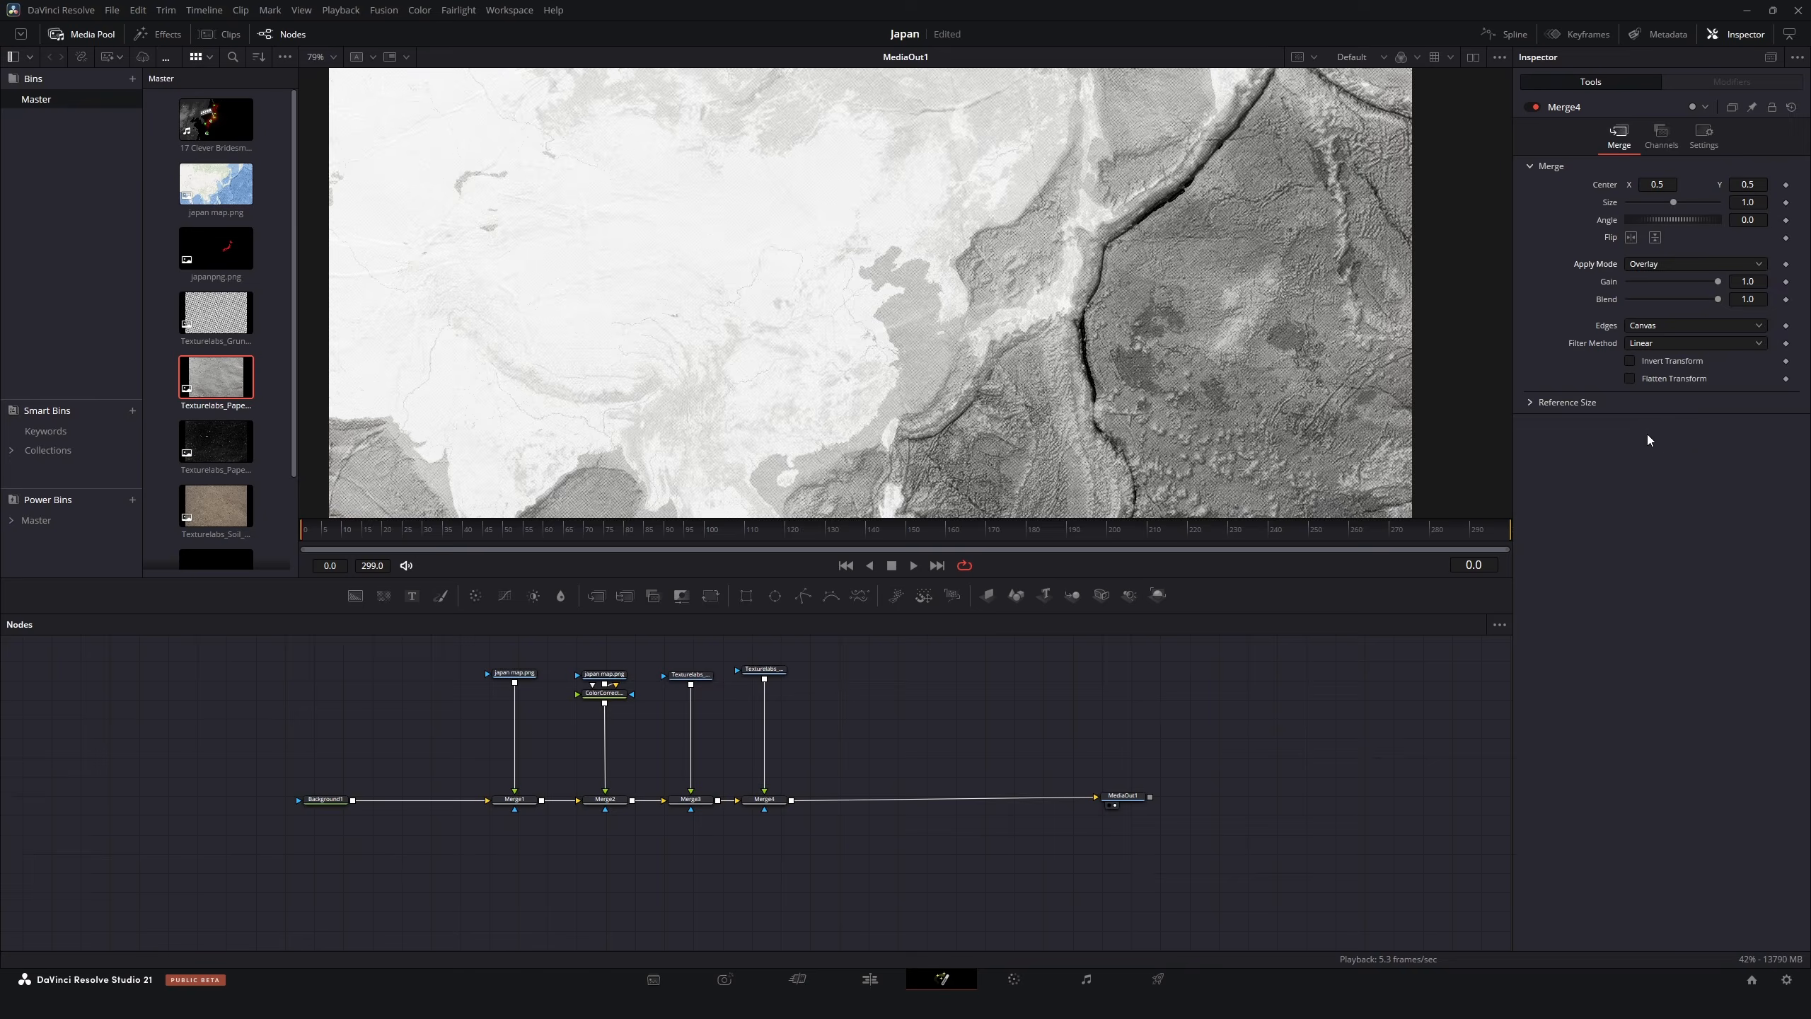
{"action": "scroll", "coordinate": [1169, 220], "scroll_direction": "up", "scroll_amount": 4}
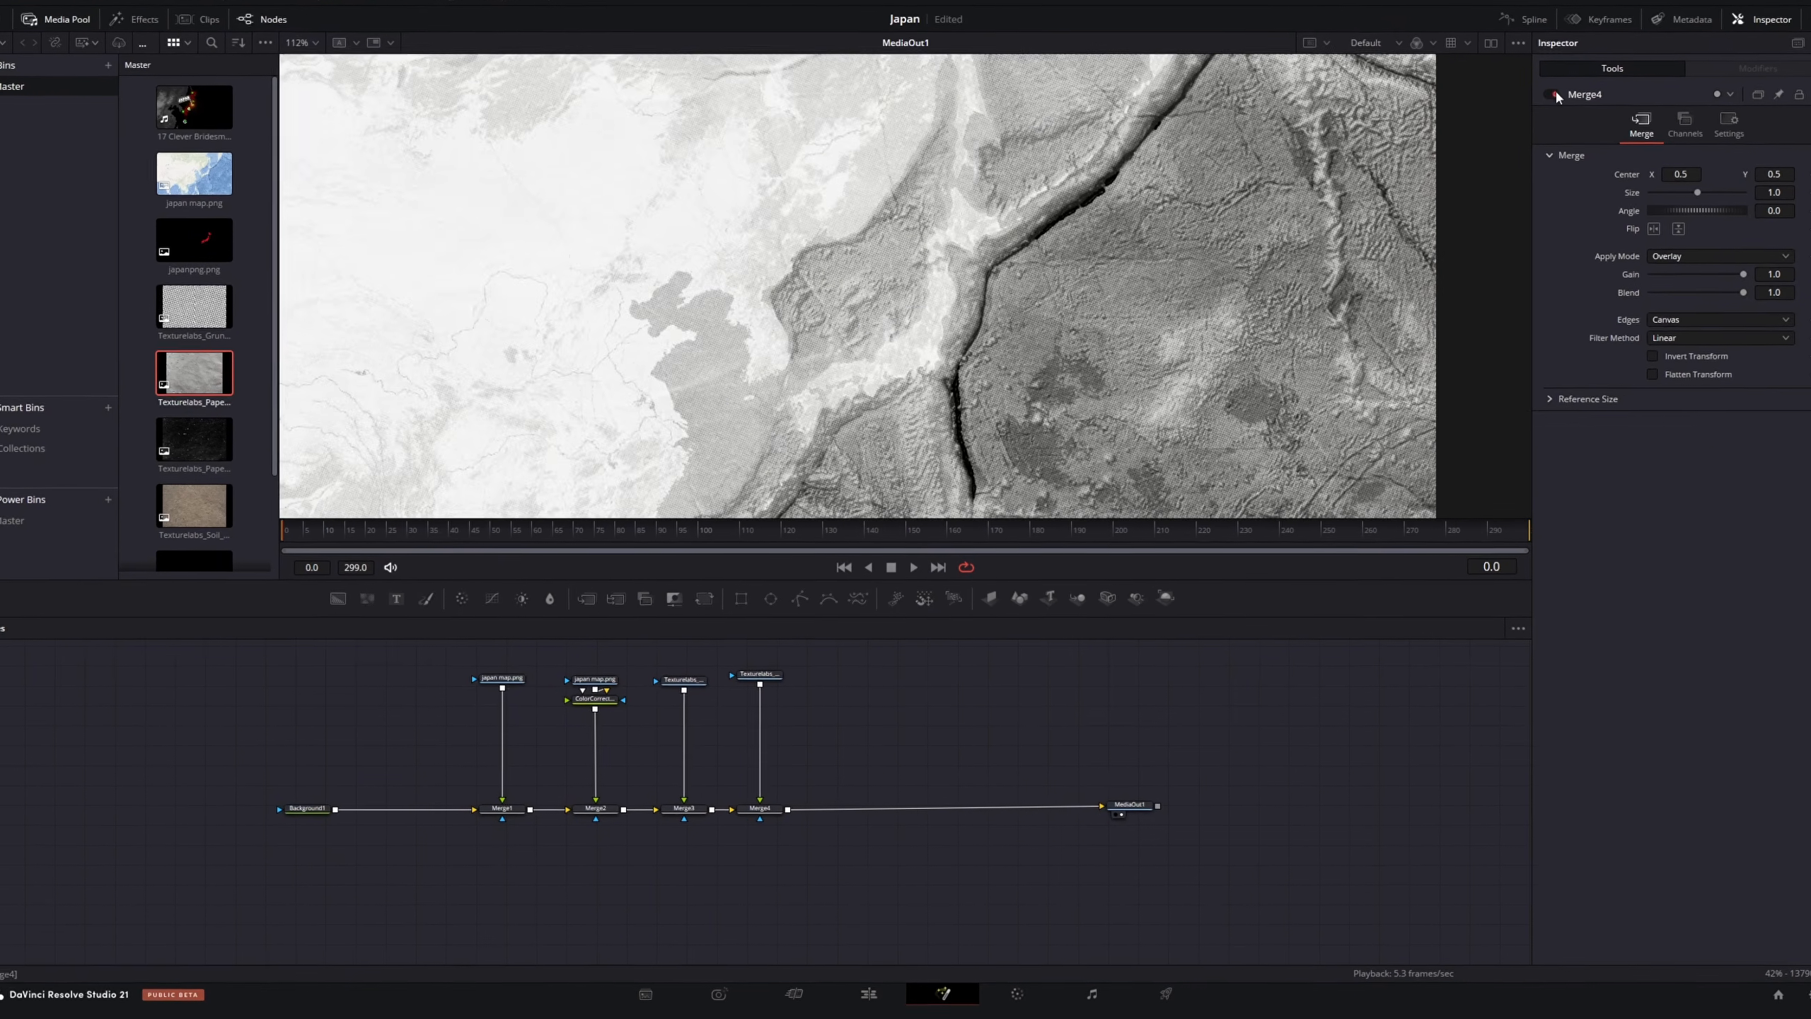
Compare the map with Merge4 and Merge2 toggled to check the texture and grayscale layers
{"action": "left_click", "coordinate": [1556, 93]}
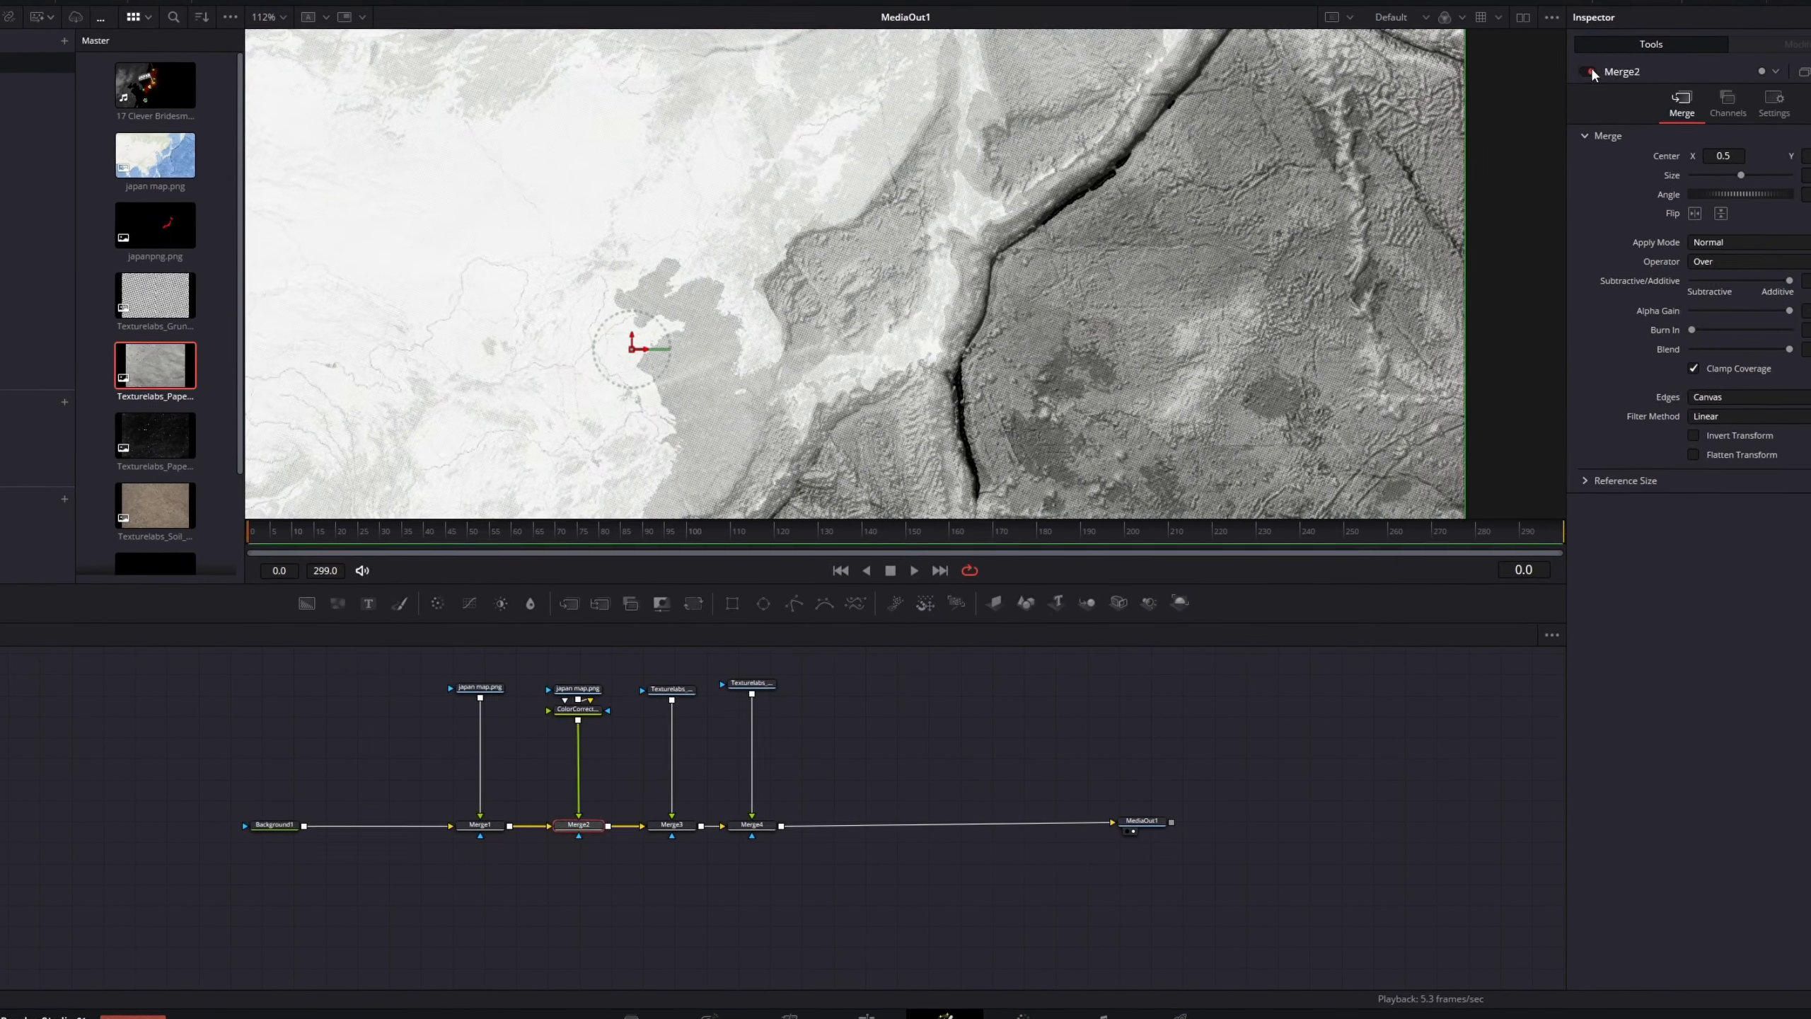
{"action": "left_click", "coordinate": [1550, 94]}
{"action": "left_click_drag", "start_coordinate": [1027, 269], "coordinate": [976, 250]}
{"action": "scroll", "coordinate": [958, 214], "scroll_direction": "up", "scroll_amount": 2}
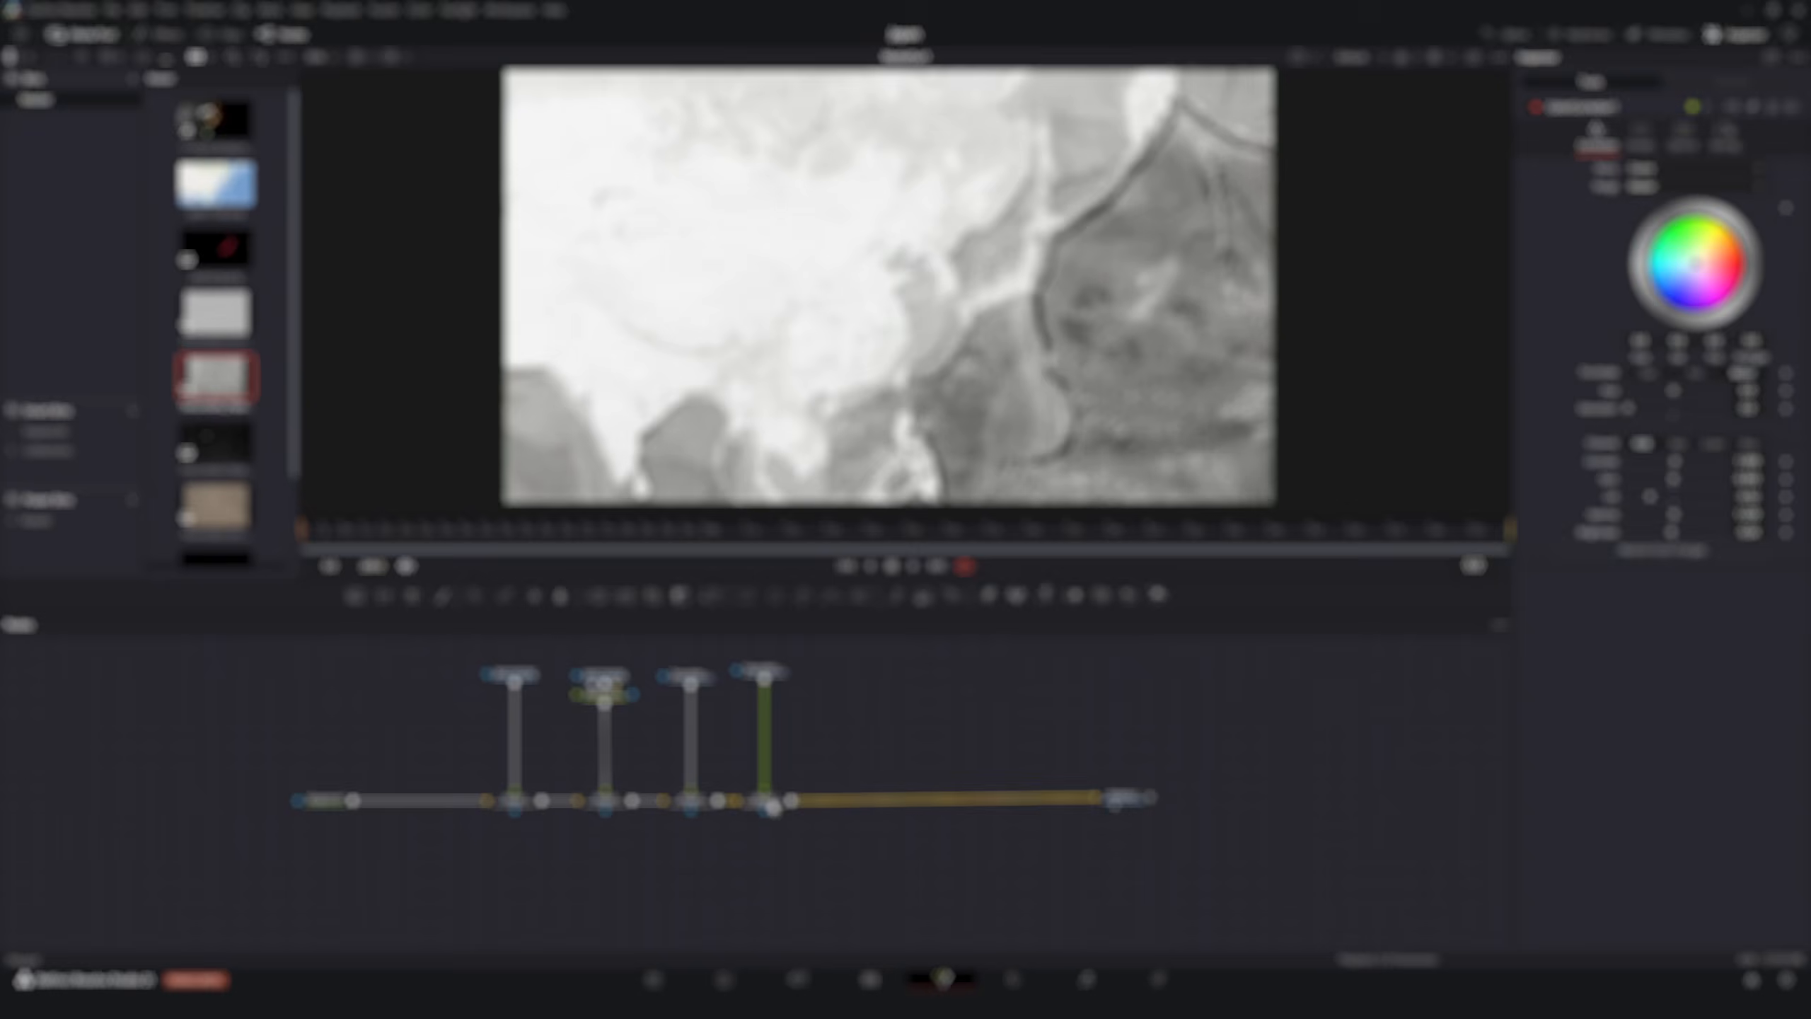
Add a Transform after Merge4 and place its pivot over Japan at X 0.673, Y 0.523
{"action": "key", "text": "shift+space"}
{"action": "type", "text": "colo"}
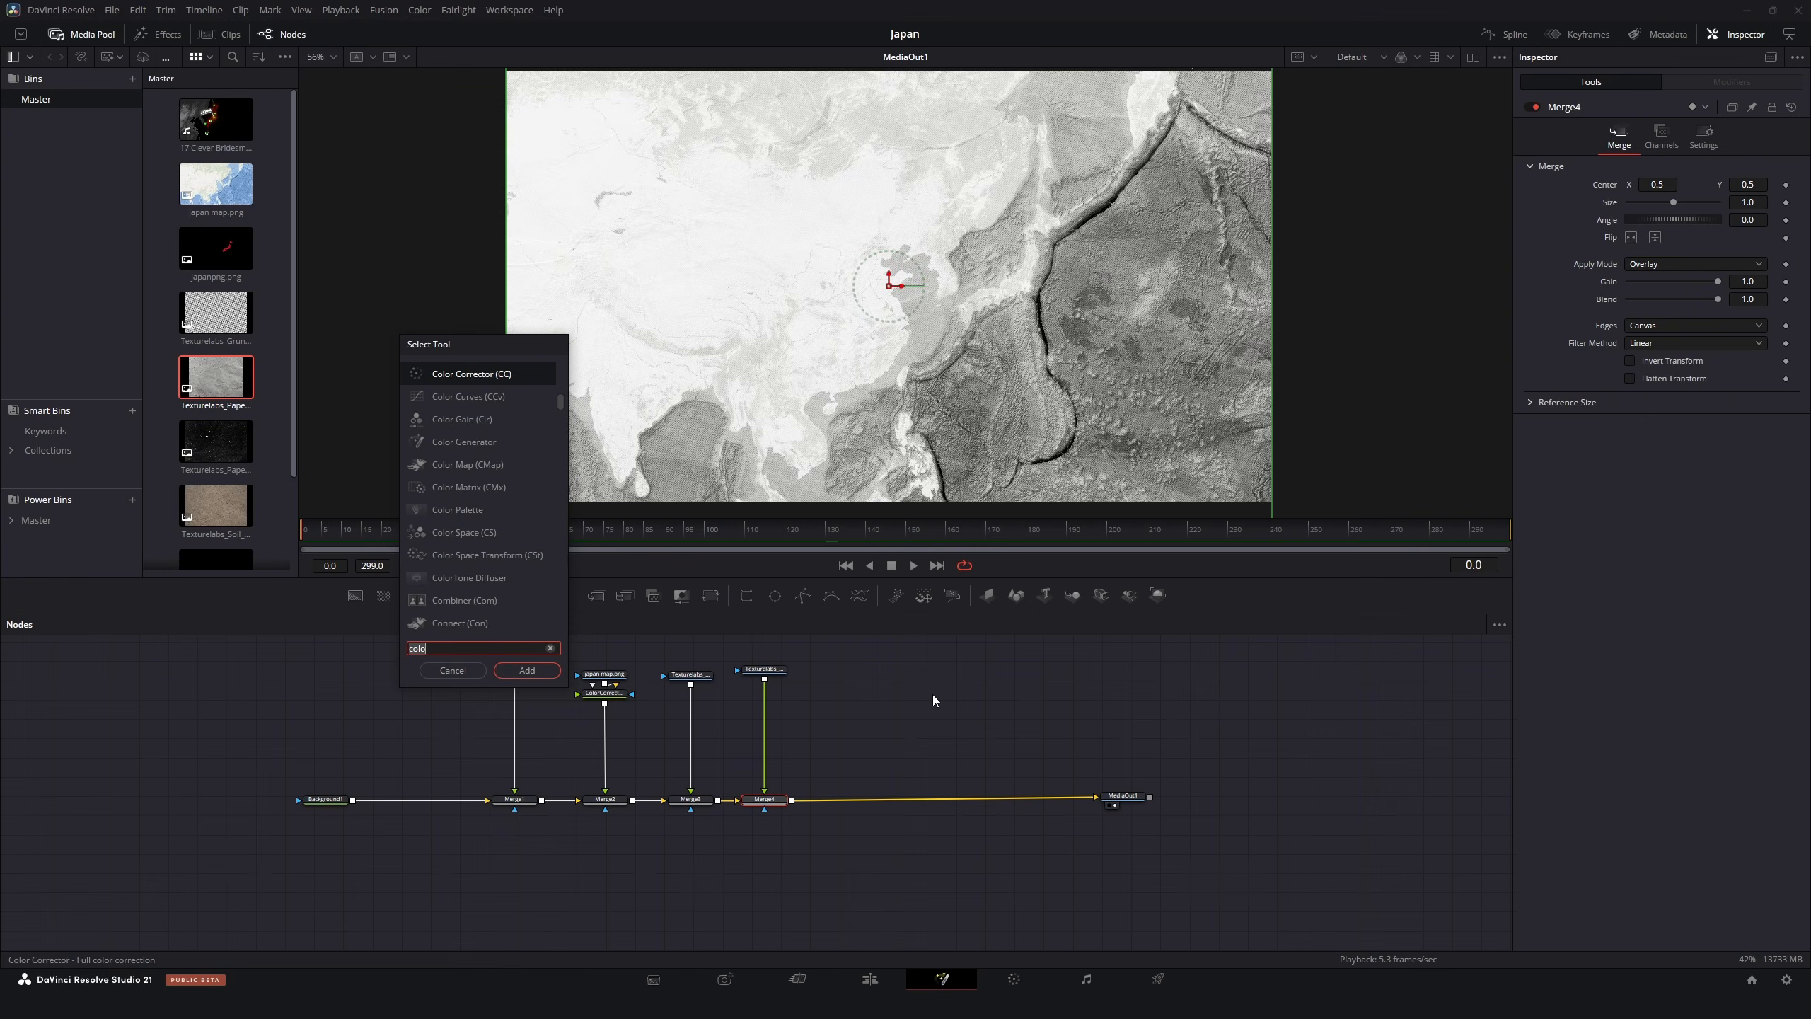
{"action": "type", "text": "trans"}
{"action": "key", "text": "Return"}
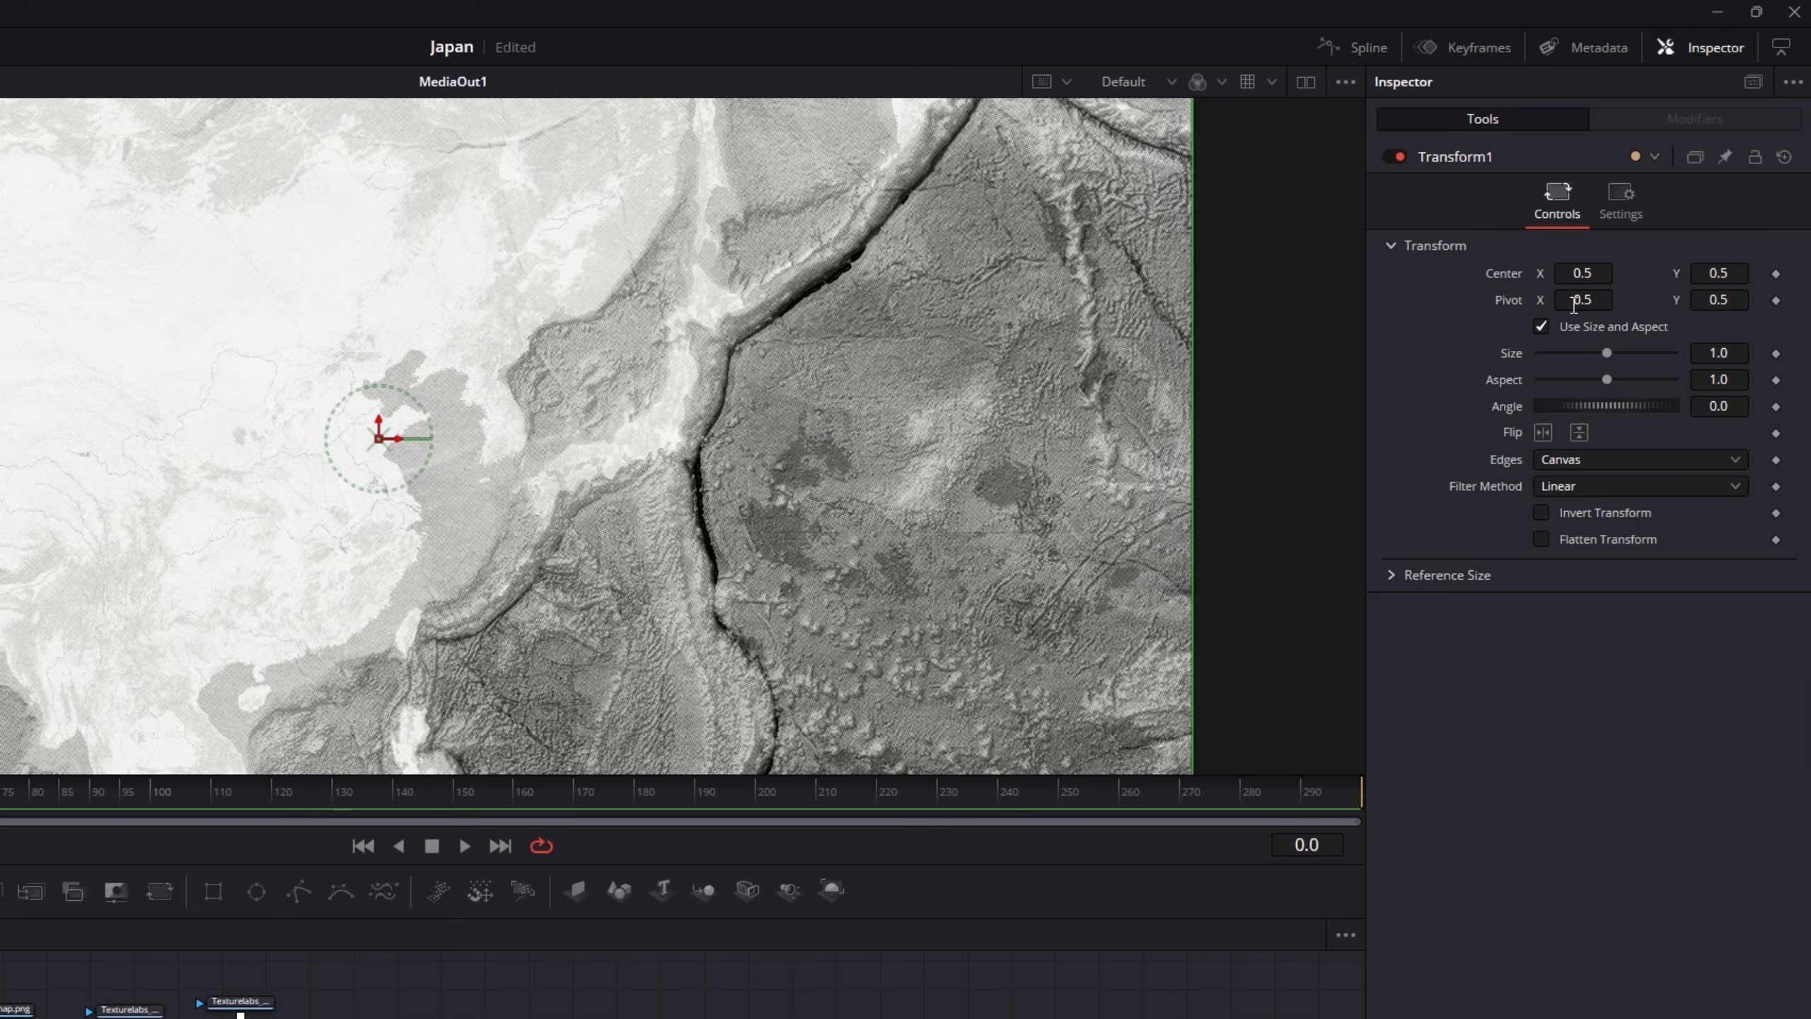
{"action": "left_click_drag", "start_coordinate": [1573, 303], "coordinate": [1711, 303]}
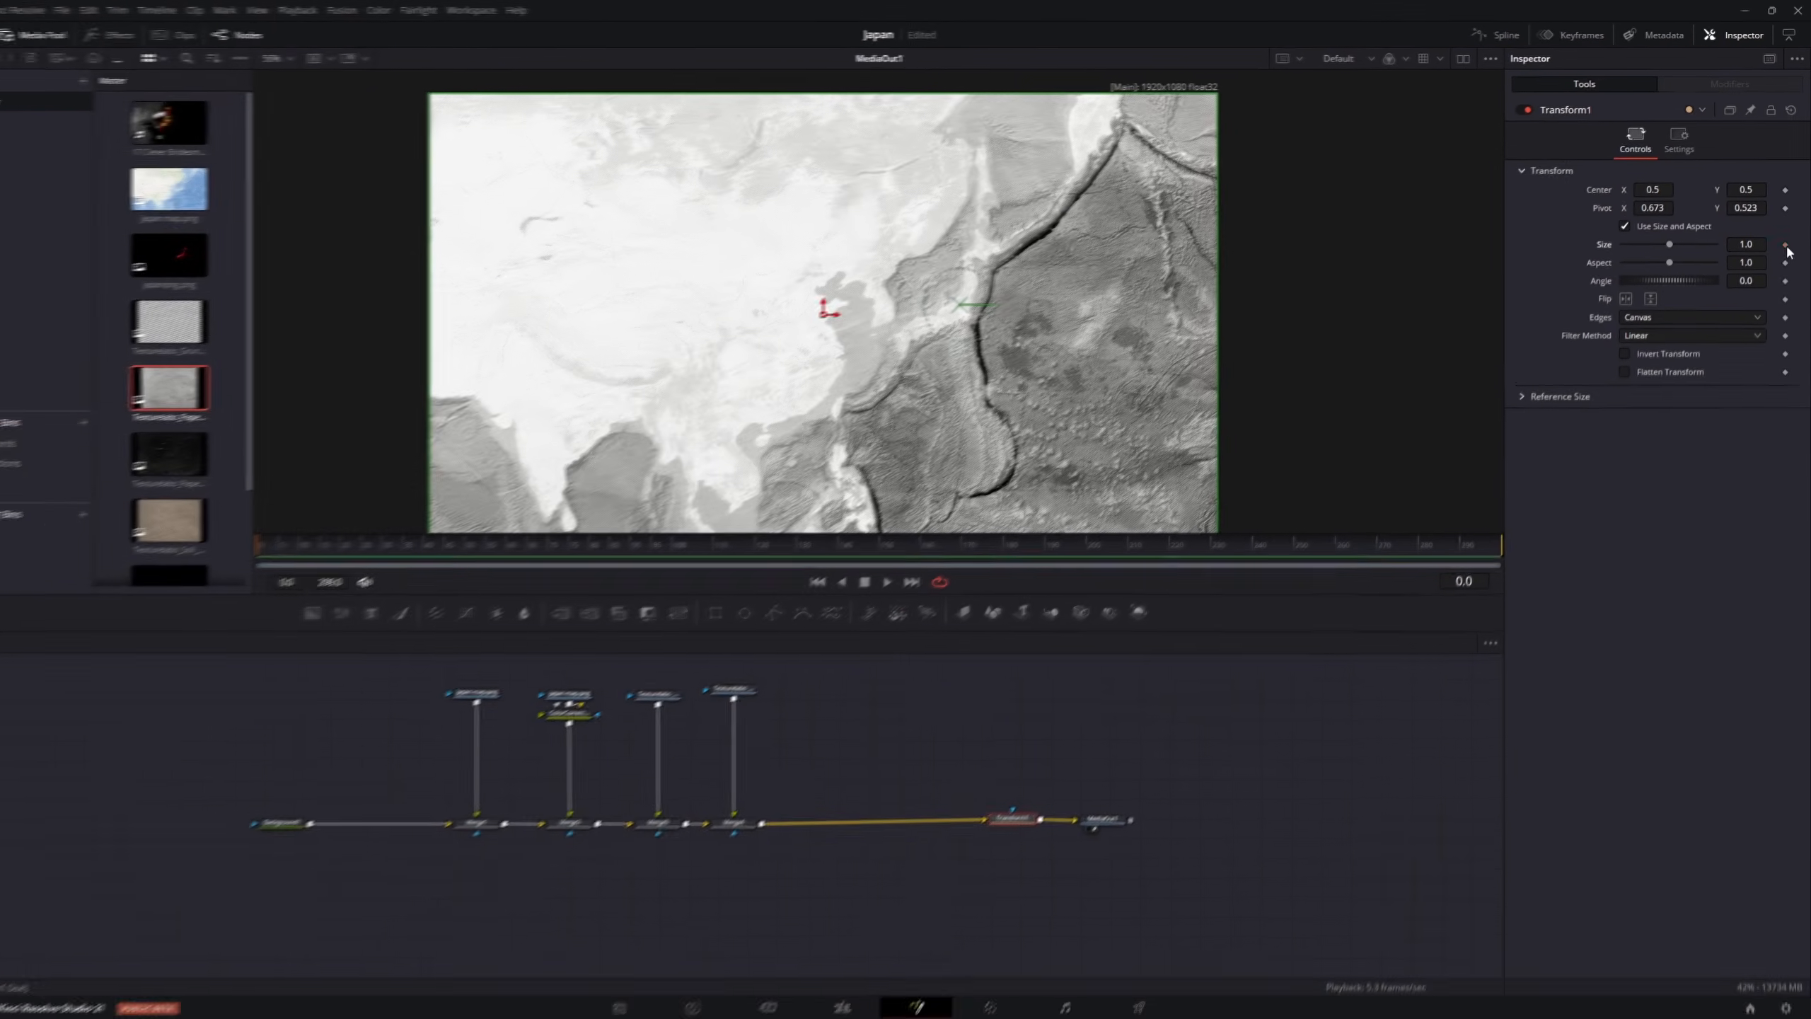
Animate a zoom by keyframing the Transform size from 1.0 at frame 0 to a larger size at frame 60, with pivot Y at 0.57
{"action": "left_click", "coordinate": [1787, 246]}
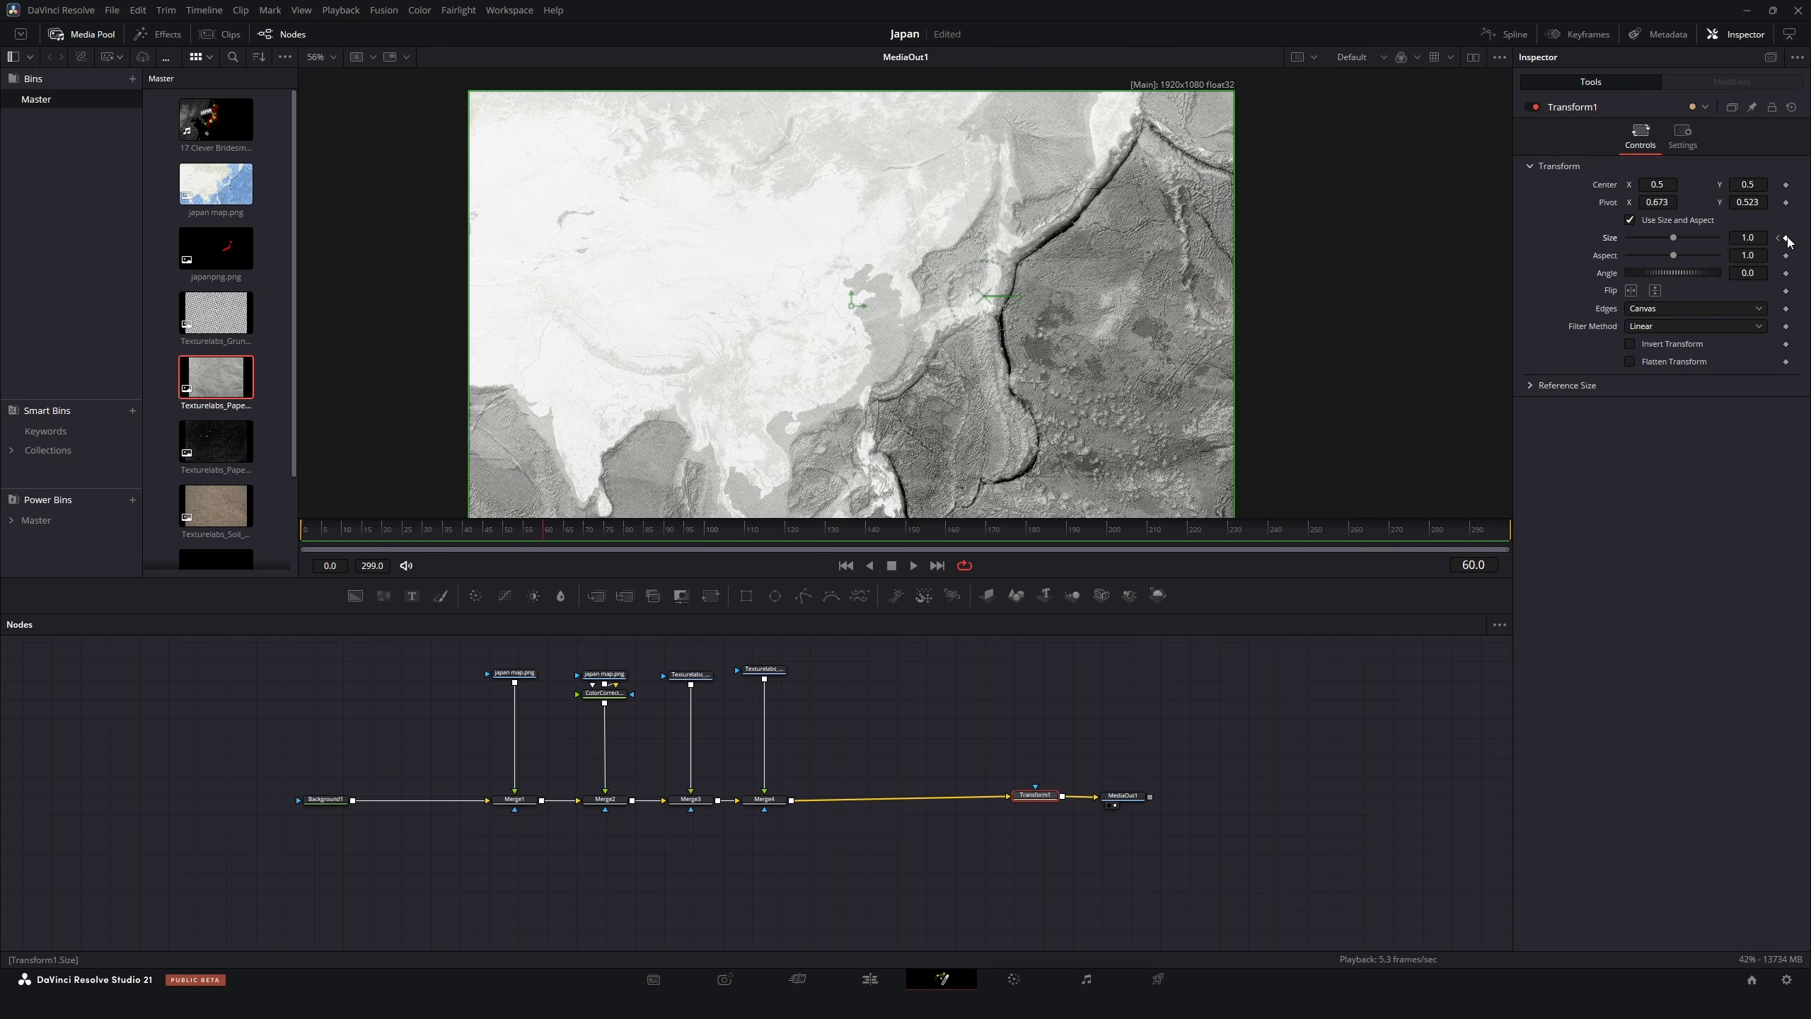
{"action": "left_click_drag", "start_coordinate": [1755, 237], "coordinate": [1810, 237]}
{"action": "left_click_drag", "start_coordinate": [1810, 237], "coordinate": [1782, 202]}
{"action": "left_click_drag", "start_coordinate": [544, 536], "coordinate": [426, 535]}
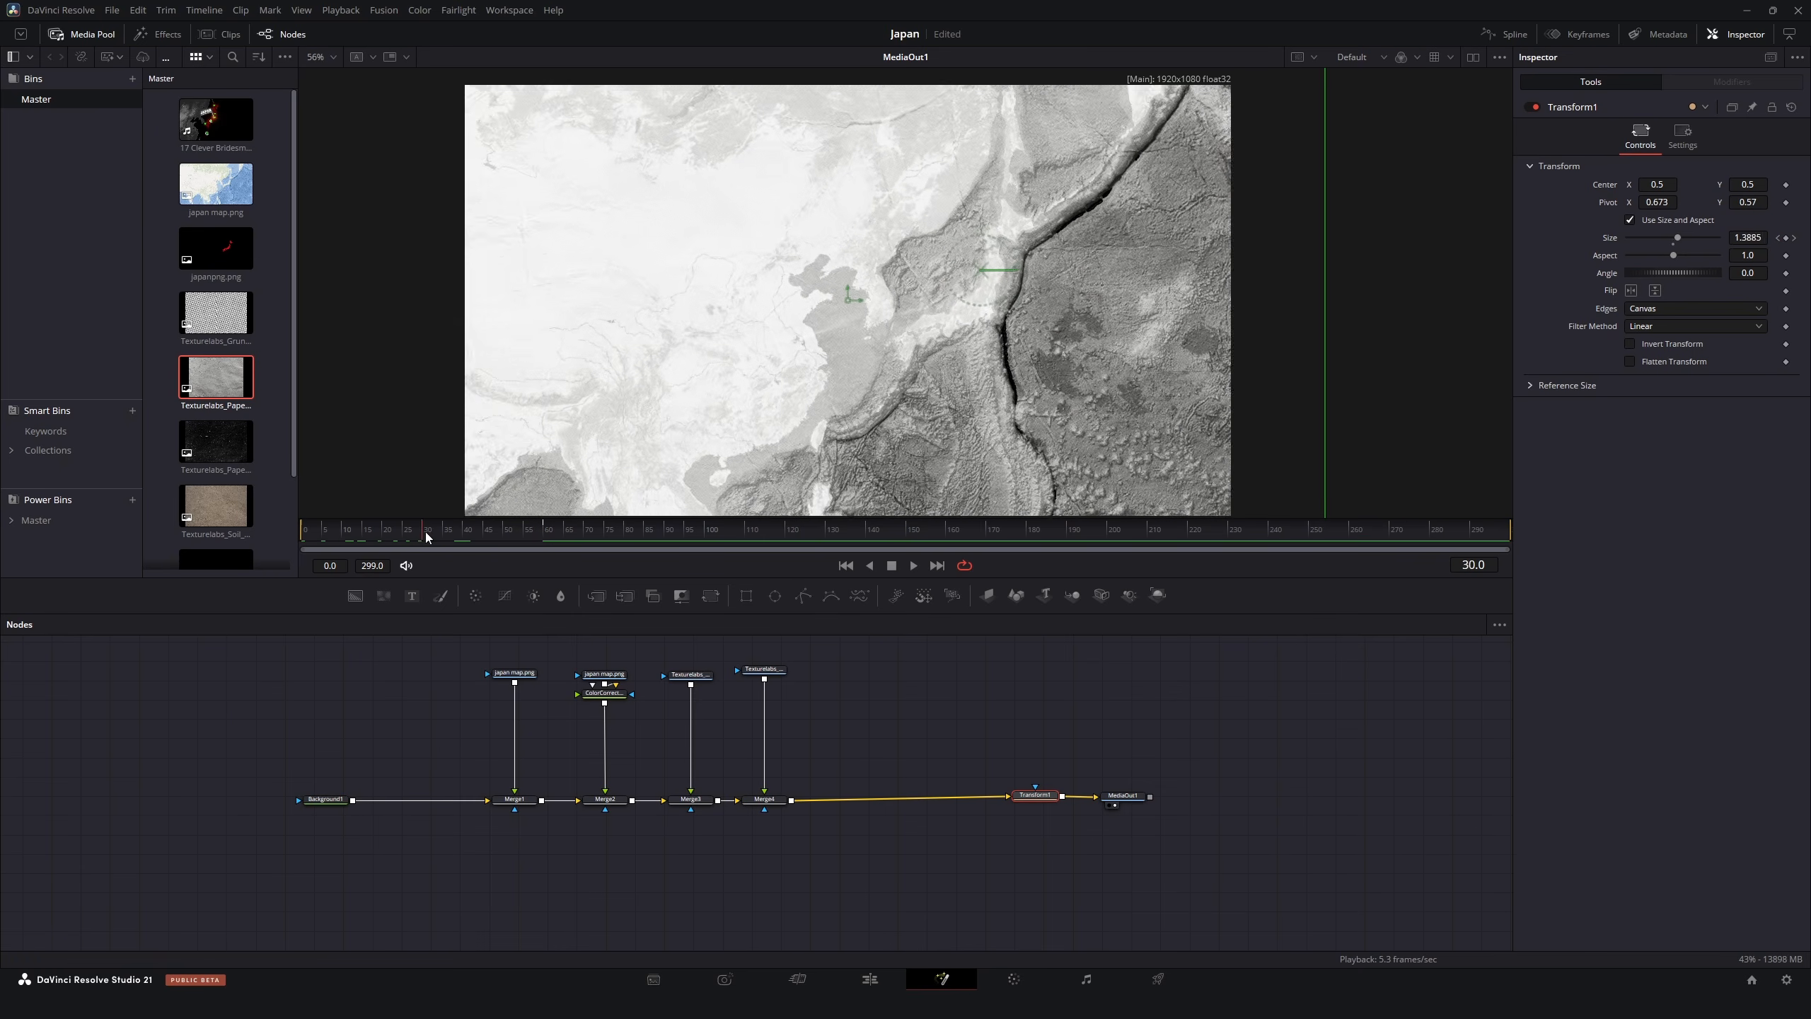
Attach an ellipse mask to Merge2 and center it over Japan at about X 0.67, Y 0.52
{"action": "left_click", "coordinate": [1531, 106]}
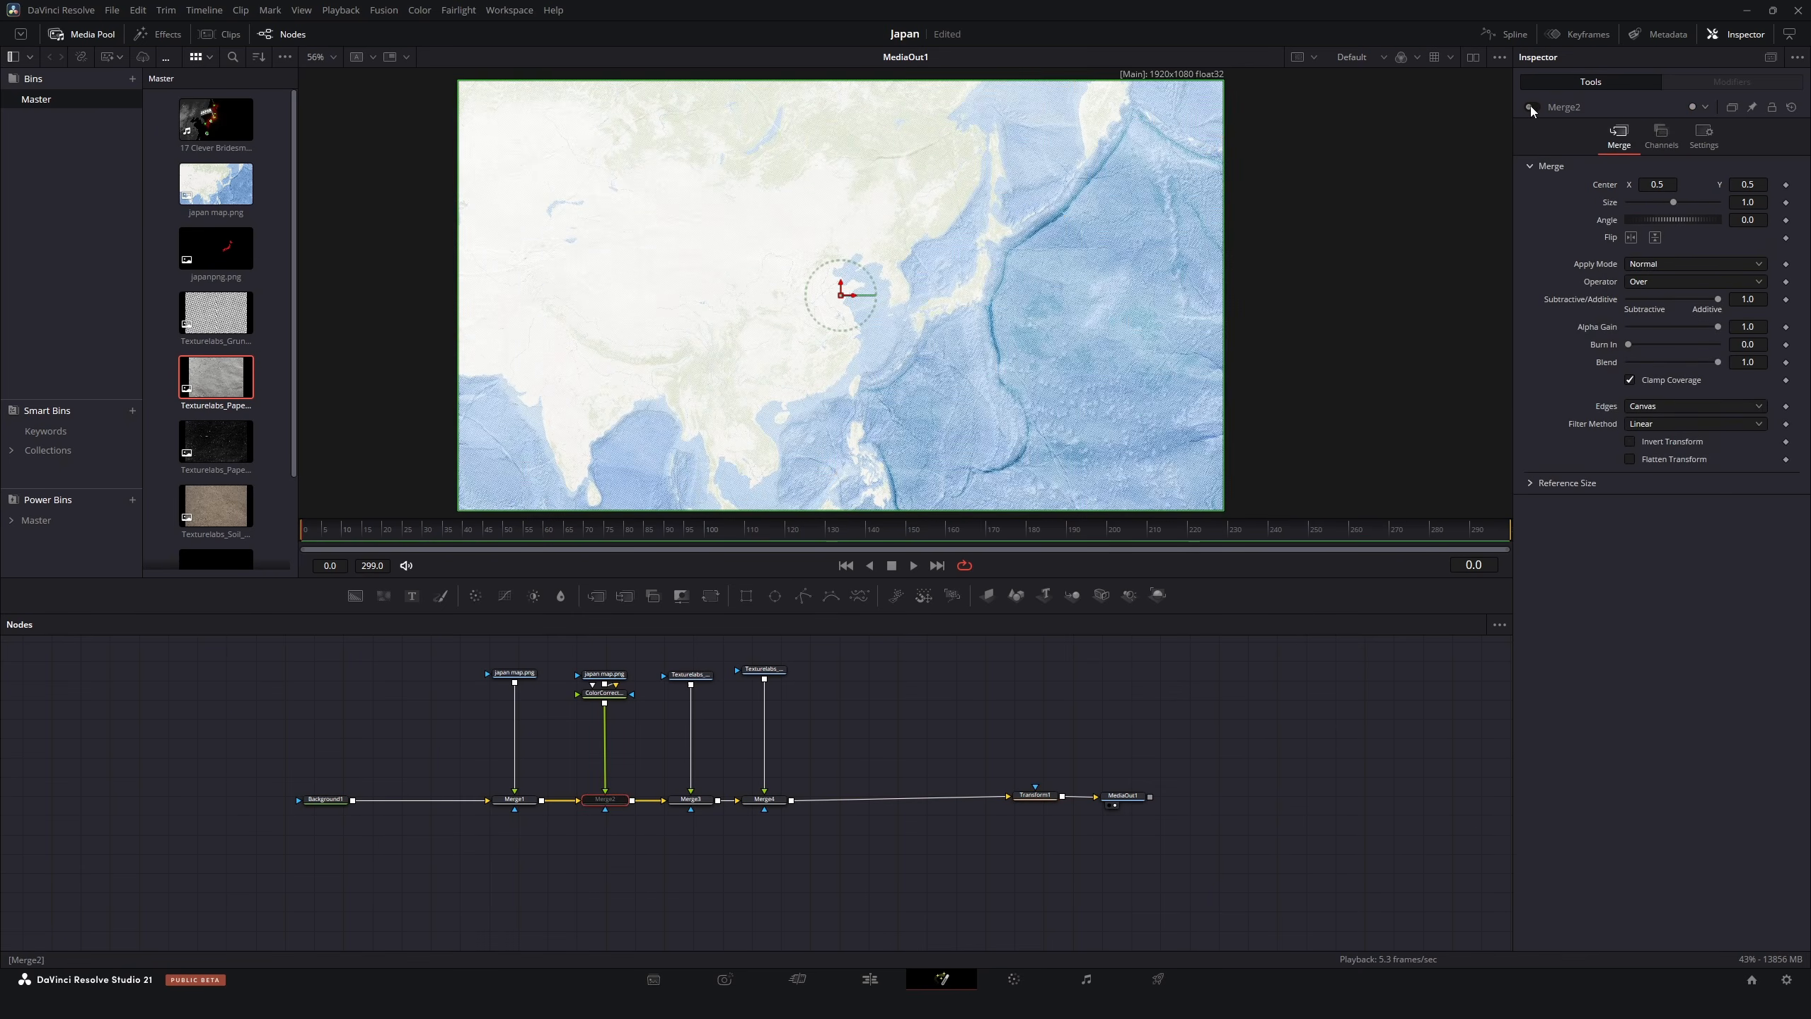
{"action": "left_click", "coordinate": [1531, 106]}
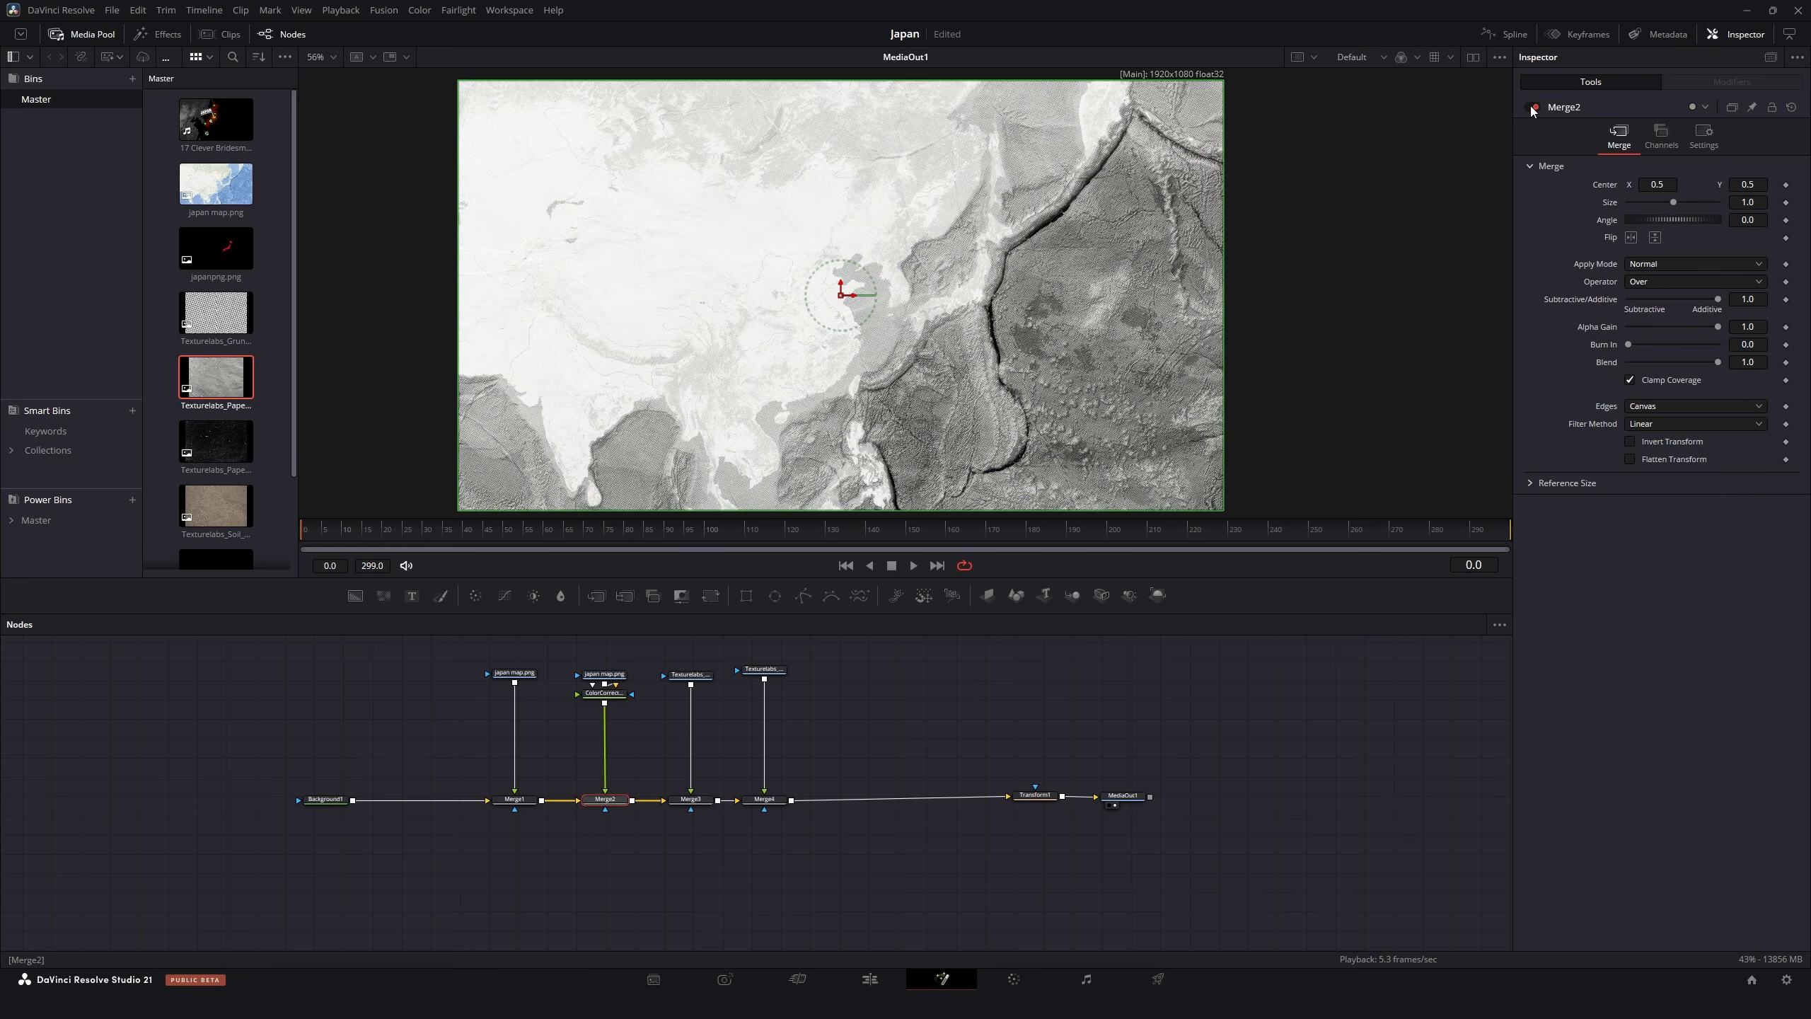
{"action": "left_click", "coordinate": [645, 734]}
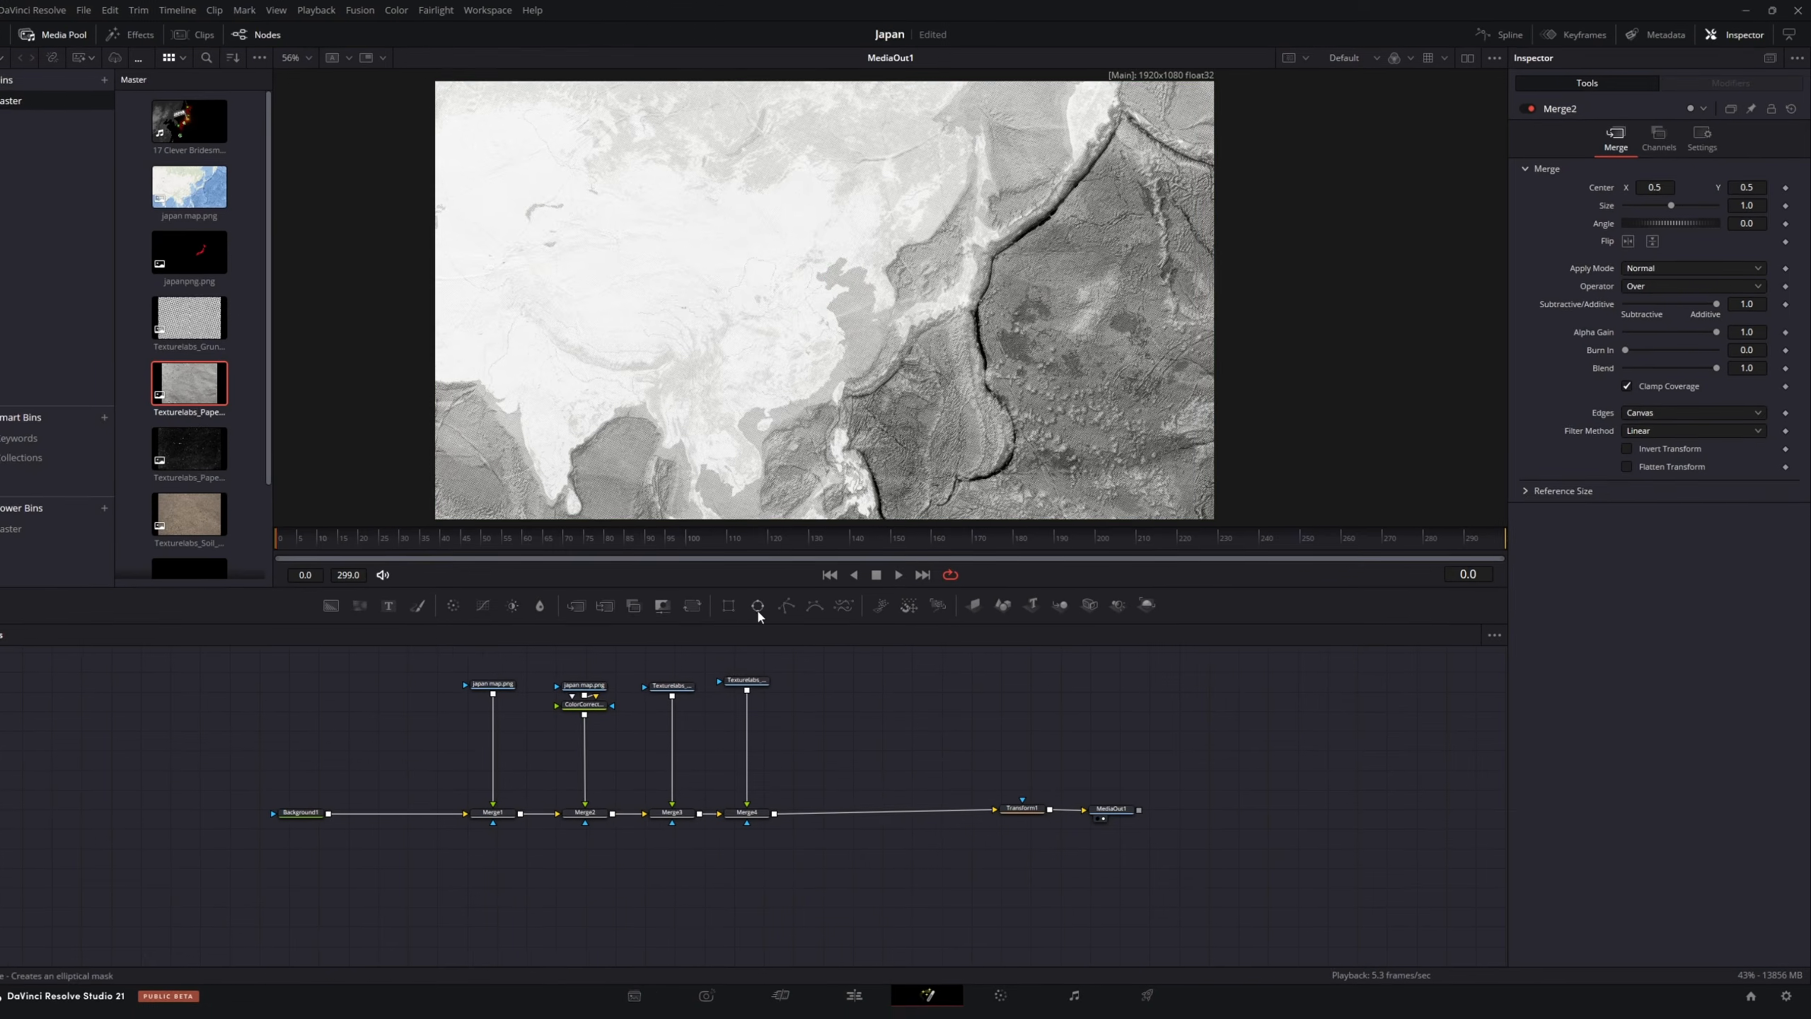
{"action": "left_click_drag", "start_coordinate": [775, 595], "coordinate": [563, 872]}
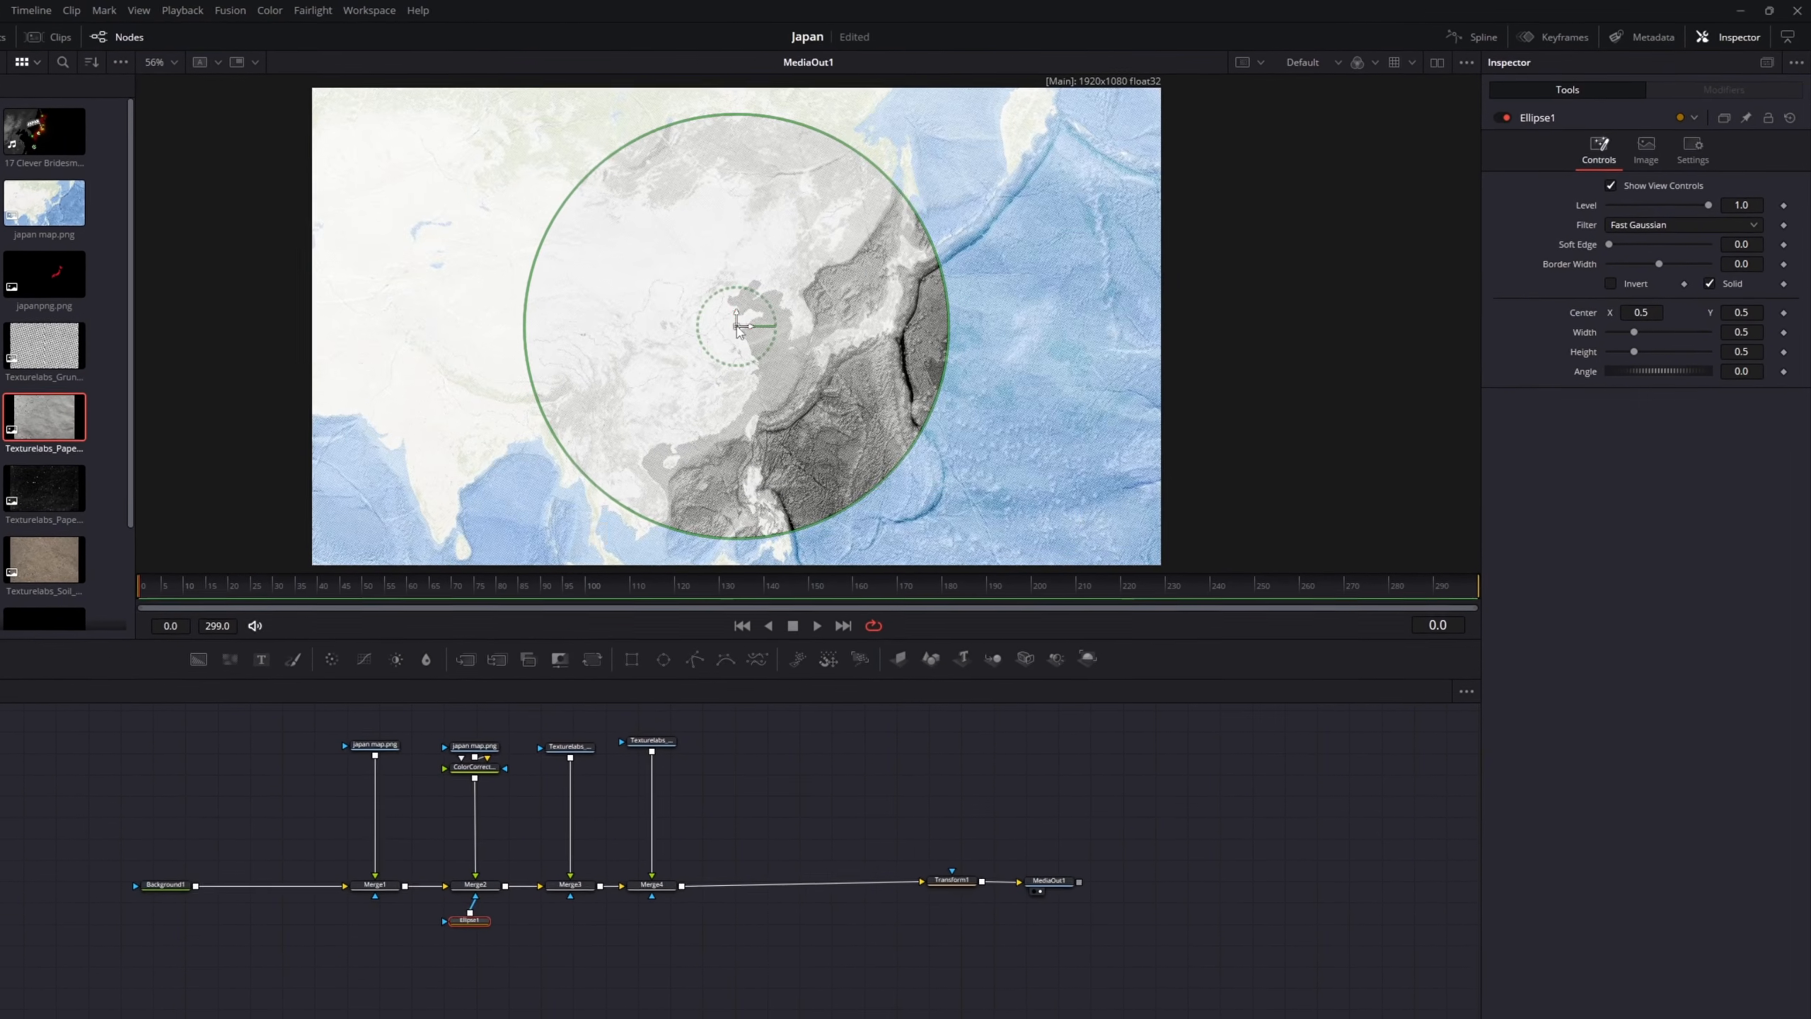
{"action": "left_click_drag", "start_coordinate": [758, 320], "coordinate": [824, 335]}
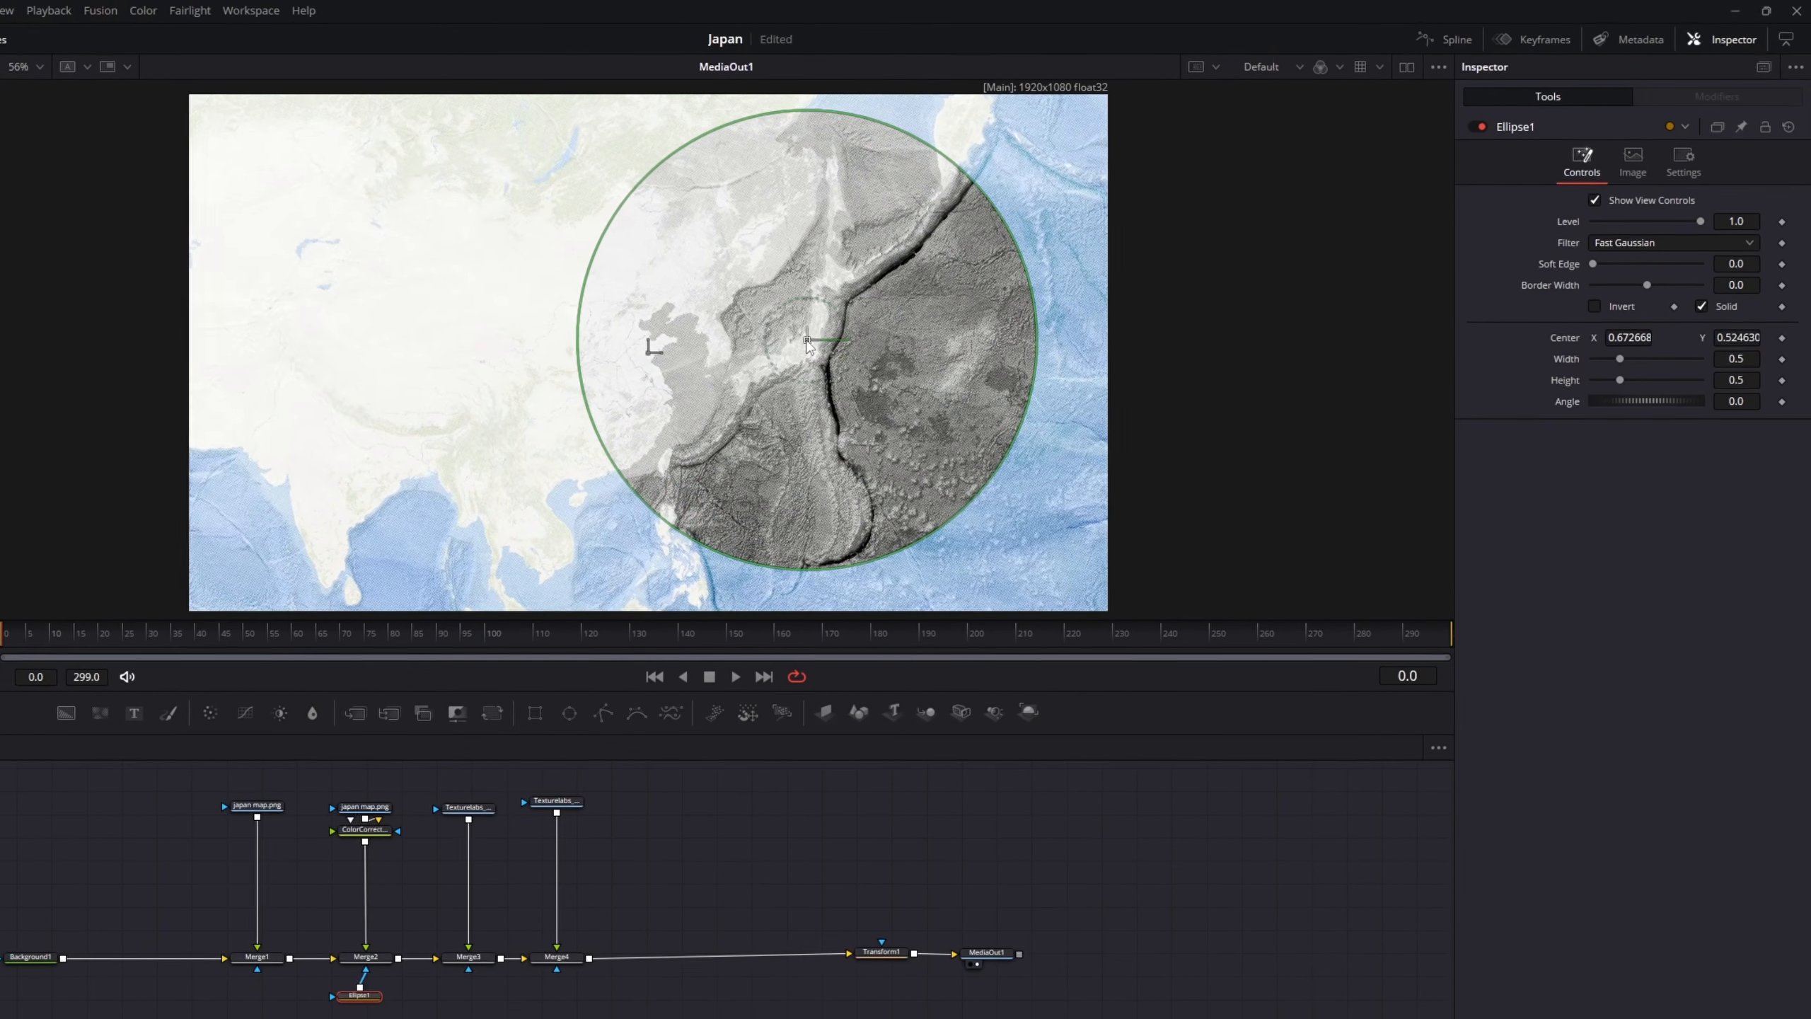
Enlarge the ellipse mask beyond the map to about 1.479 in width and height, and keyframe both at frames 0 and 60
{"action": "left_click_drag", "start_coordinate": [977, 215], "coordinate": [1429, 94]}
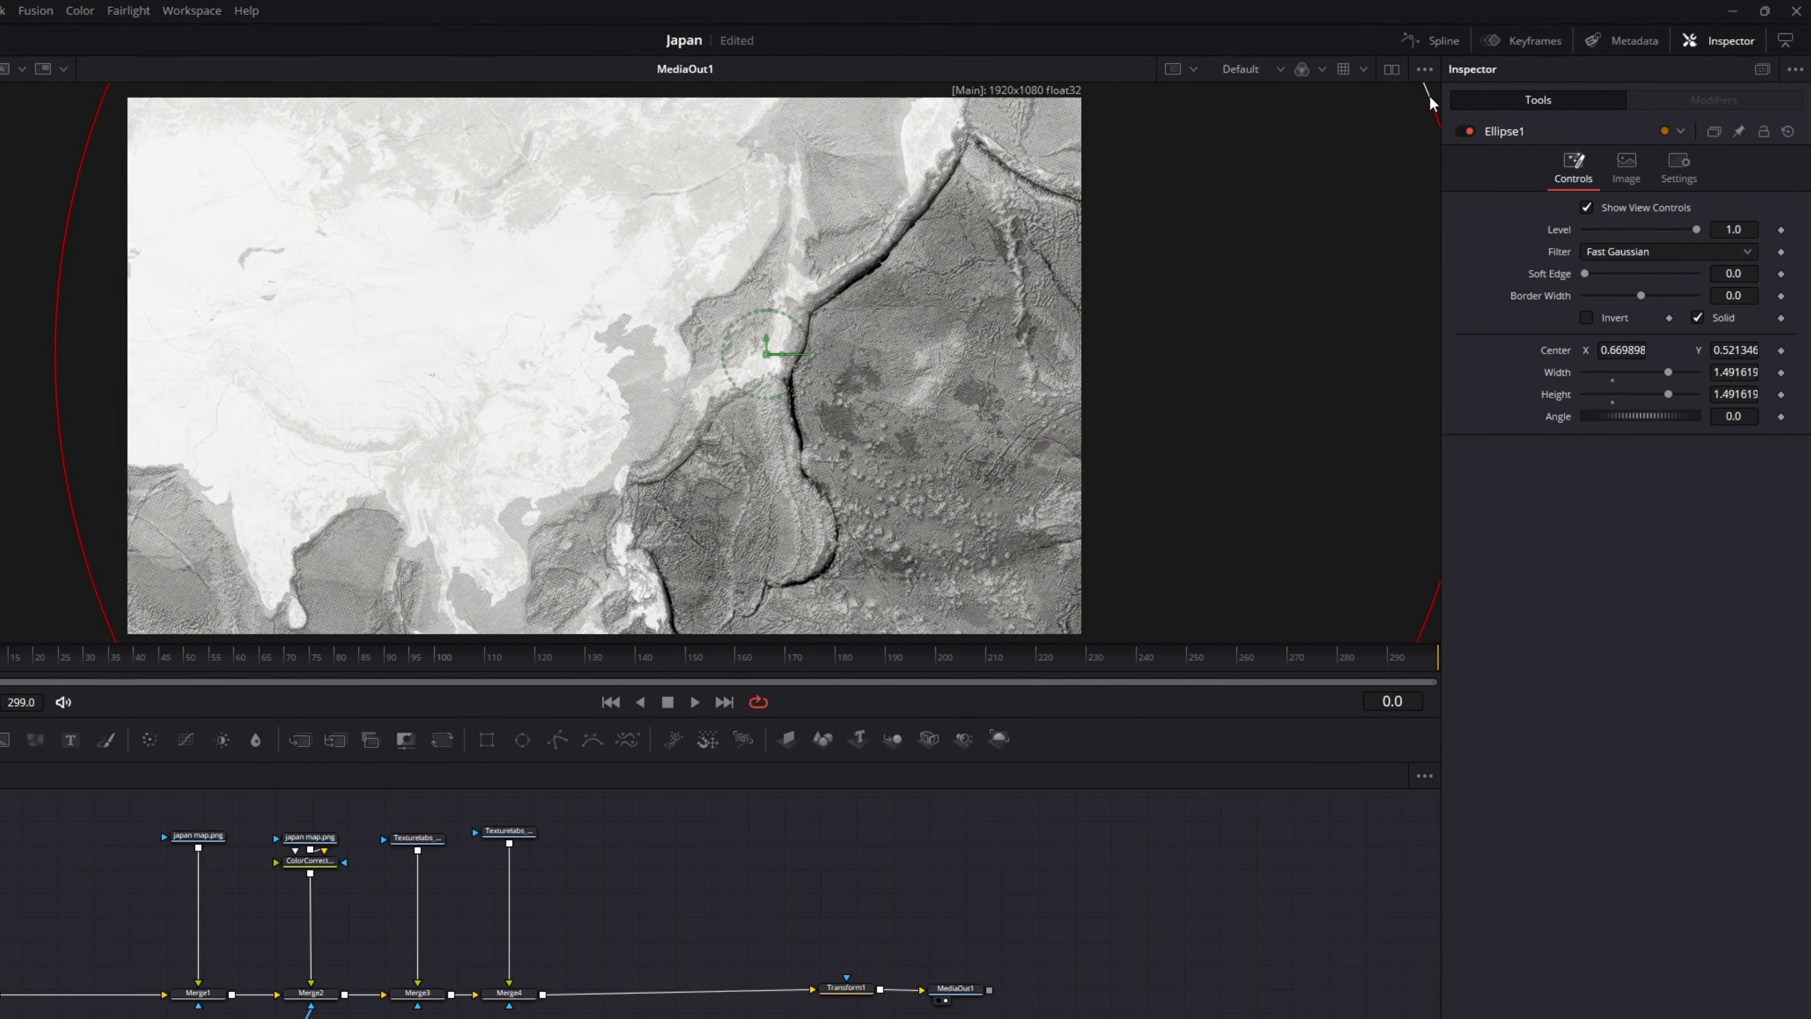
{"action": "left_click", "coordinate": [1781, 378]}
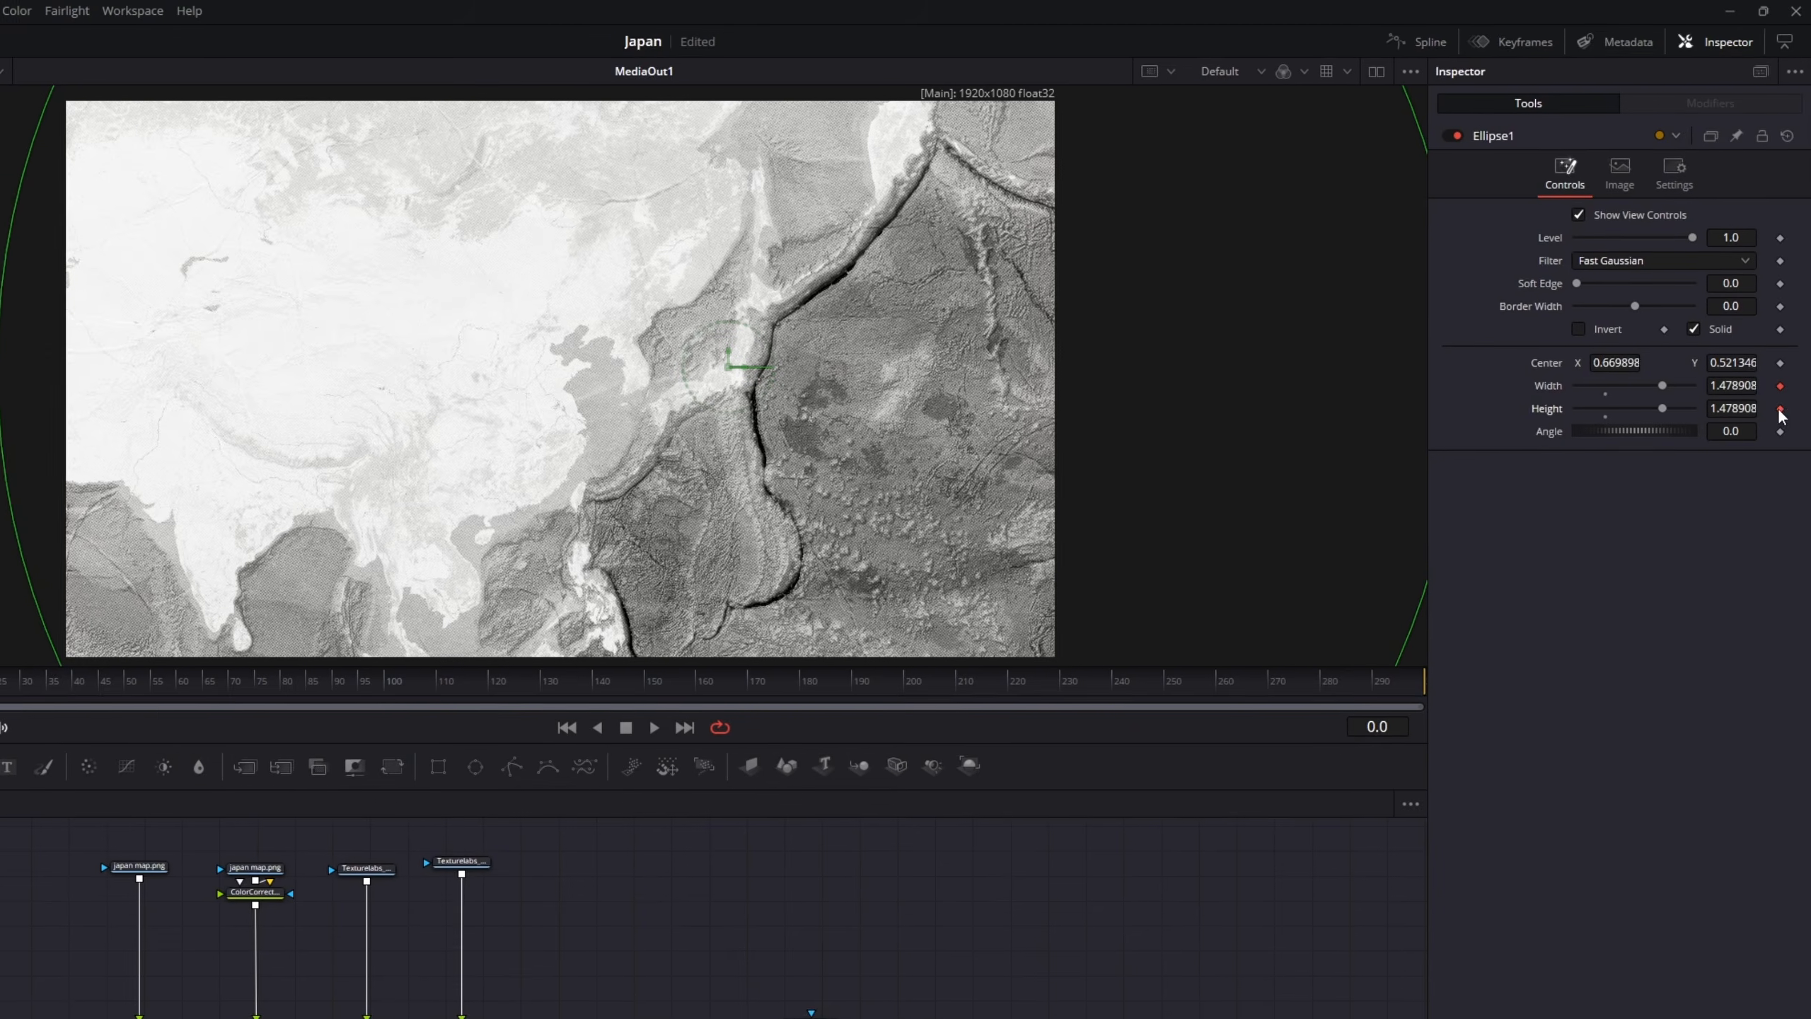
{"action": "left_click", "coordinate": [91, 670]}
{"action": "left_click_drag", "start_coordinate": [39, 697], "coordinate": [155, 699]}
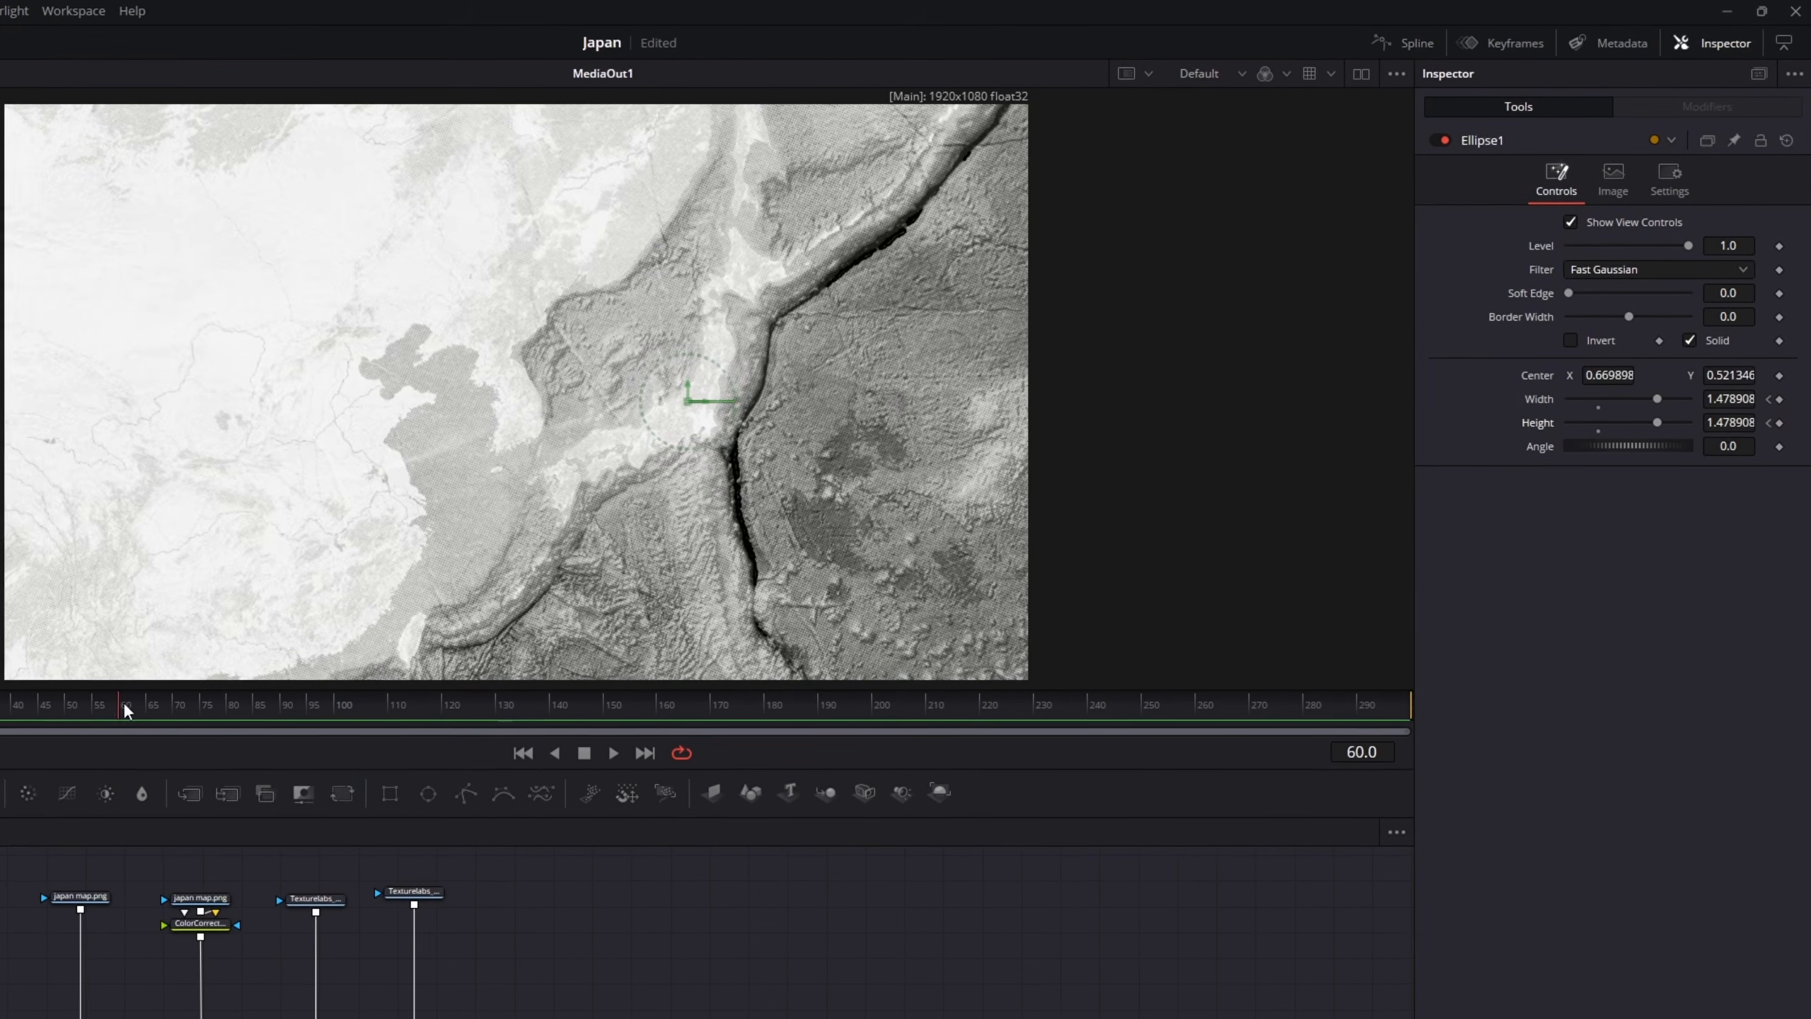
{"action": "left_click", "coordinate": [1779, 406]}
{"action": "left_click", "coordinate": [1779, 430]}
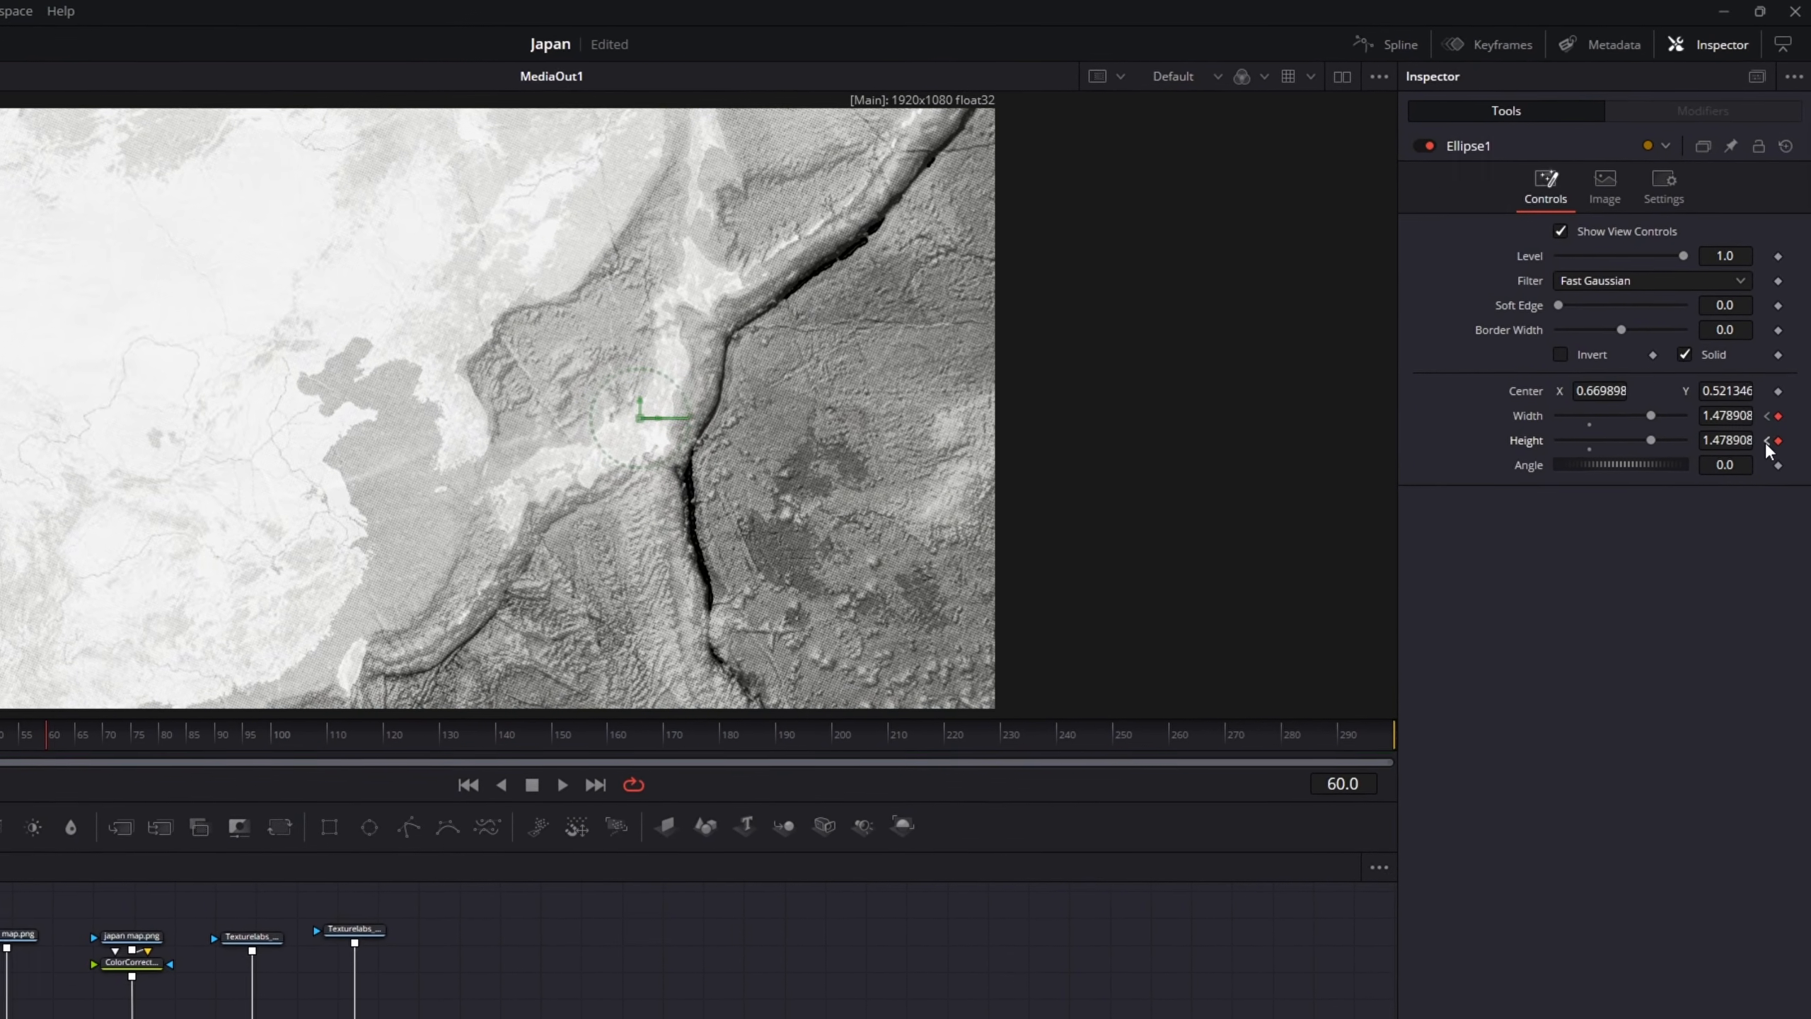
Set the ellipse mask's width and height to 0.0 at the frame 0 keyframe, and enable its motion blur
{"action": "left_click", "coordinate": [1769, 430]}
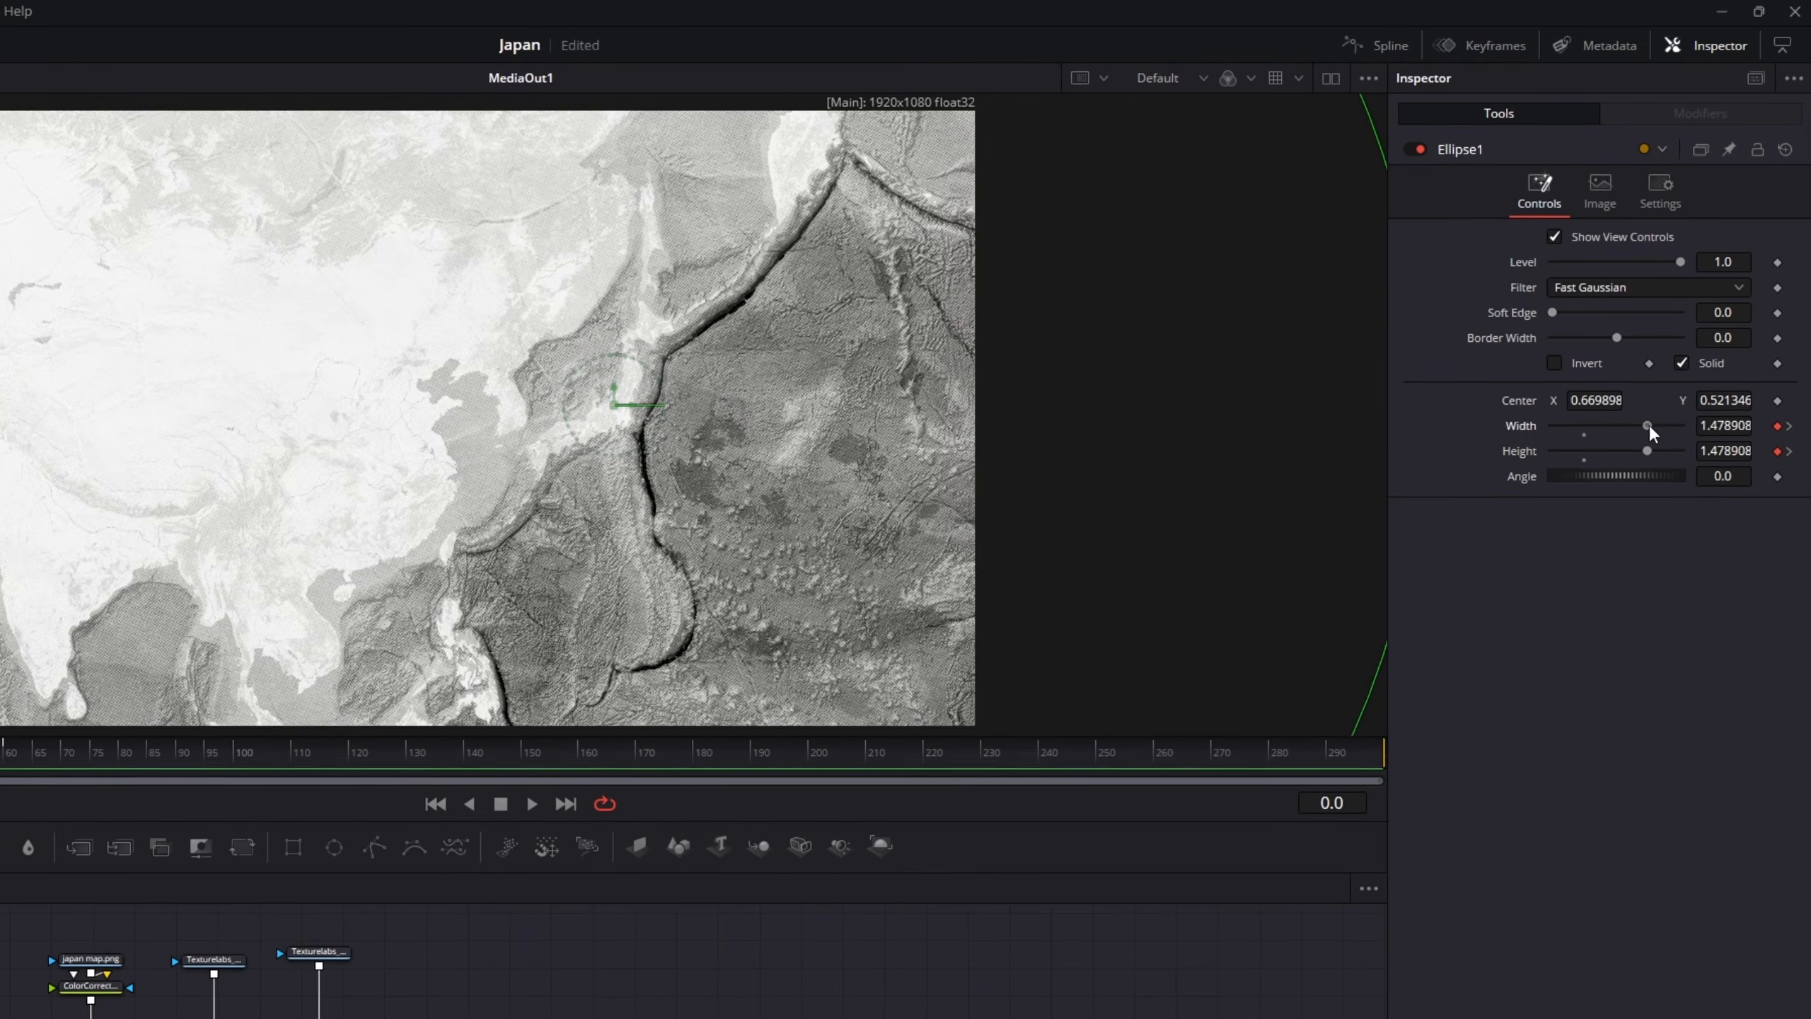
{"action": "left_click_drag", "start_coordinate": [1649, 420], "coordinate": [1439, 432]}
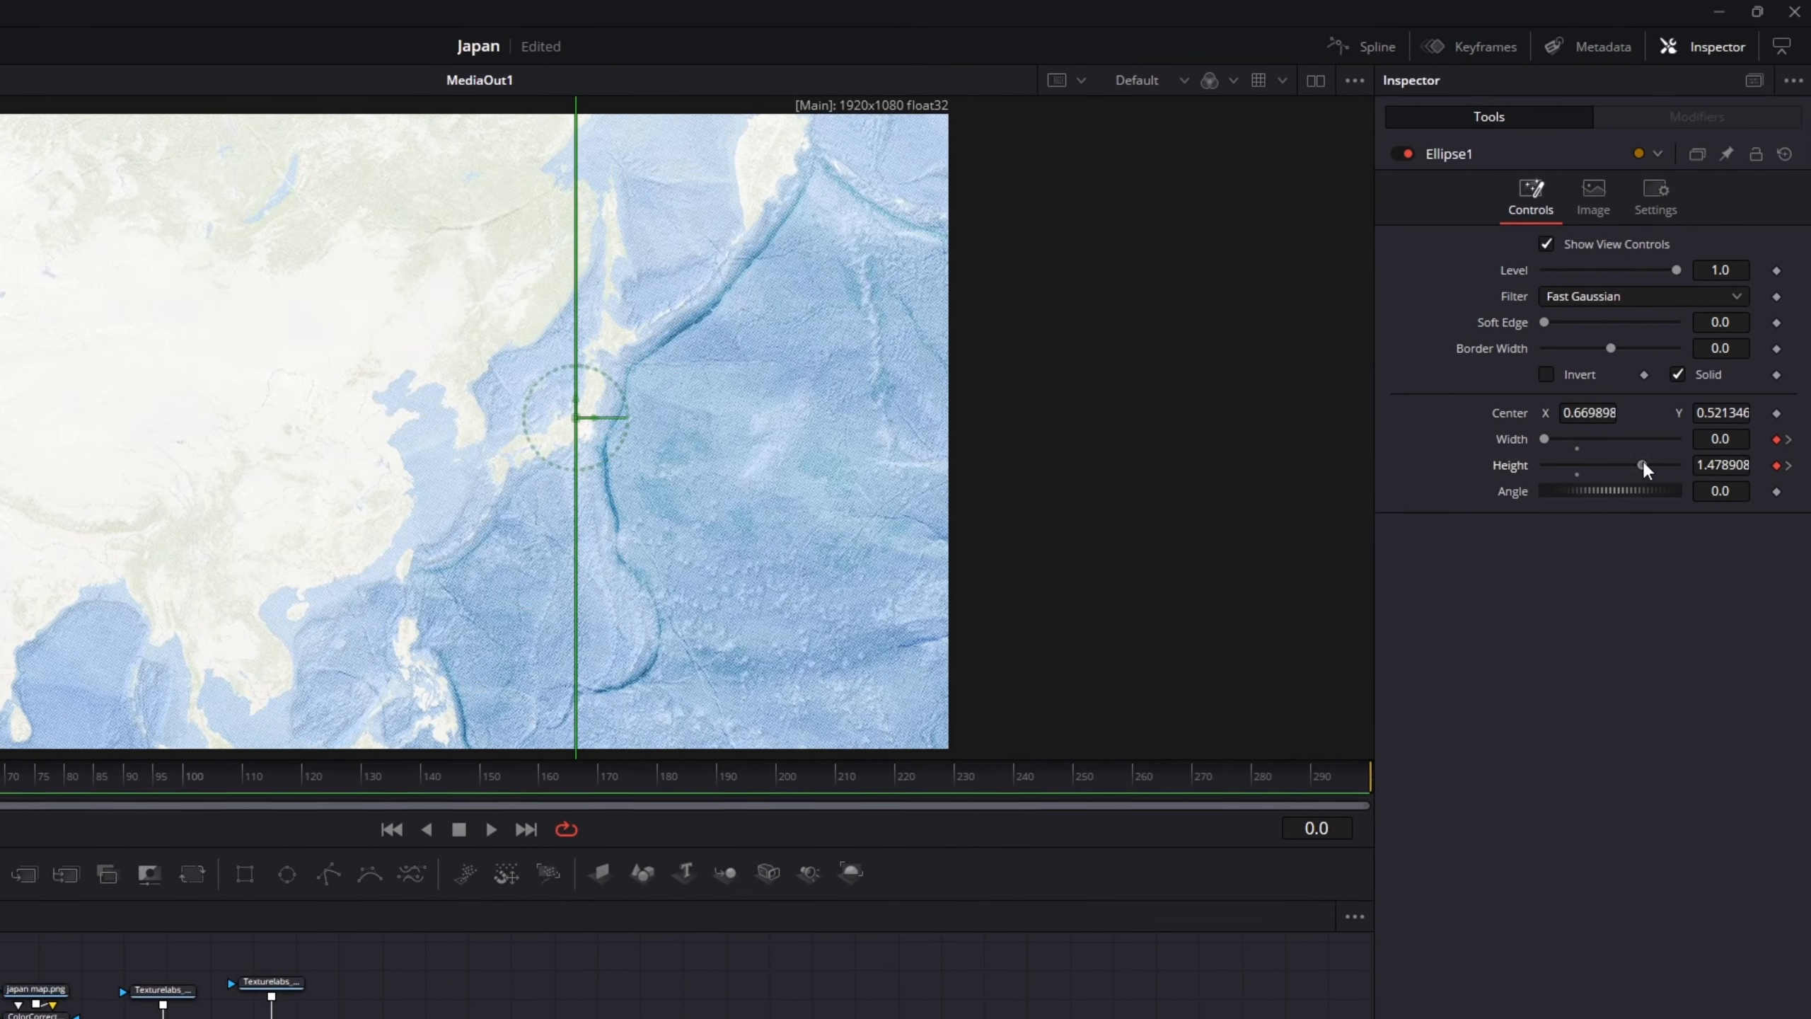
{"action": "left_click_drag", "start_coordinate": [1643, 458], "coordinate": [1390, 467]}
{"action": "left_click", "coordinate": [470, 842]}
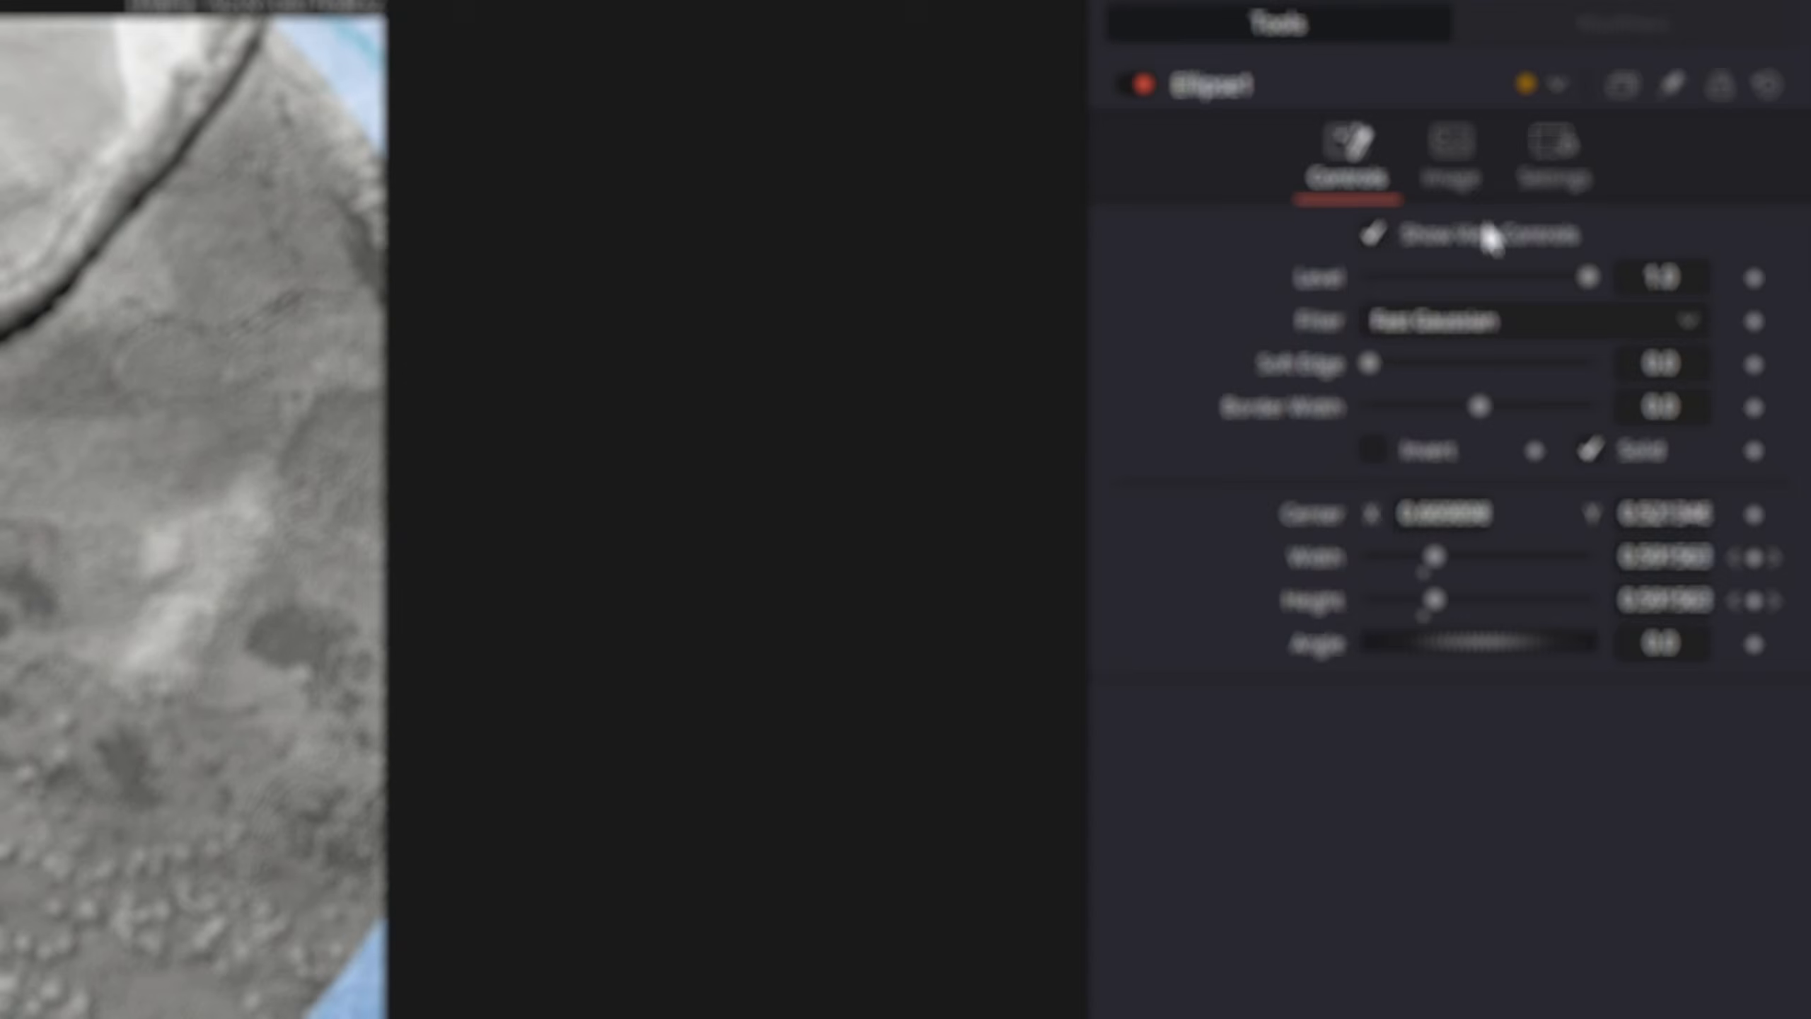
{"action": "left_click", "coordinate": [1704, 137]}
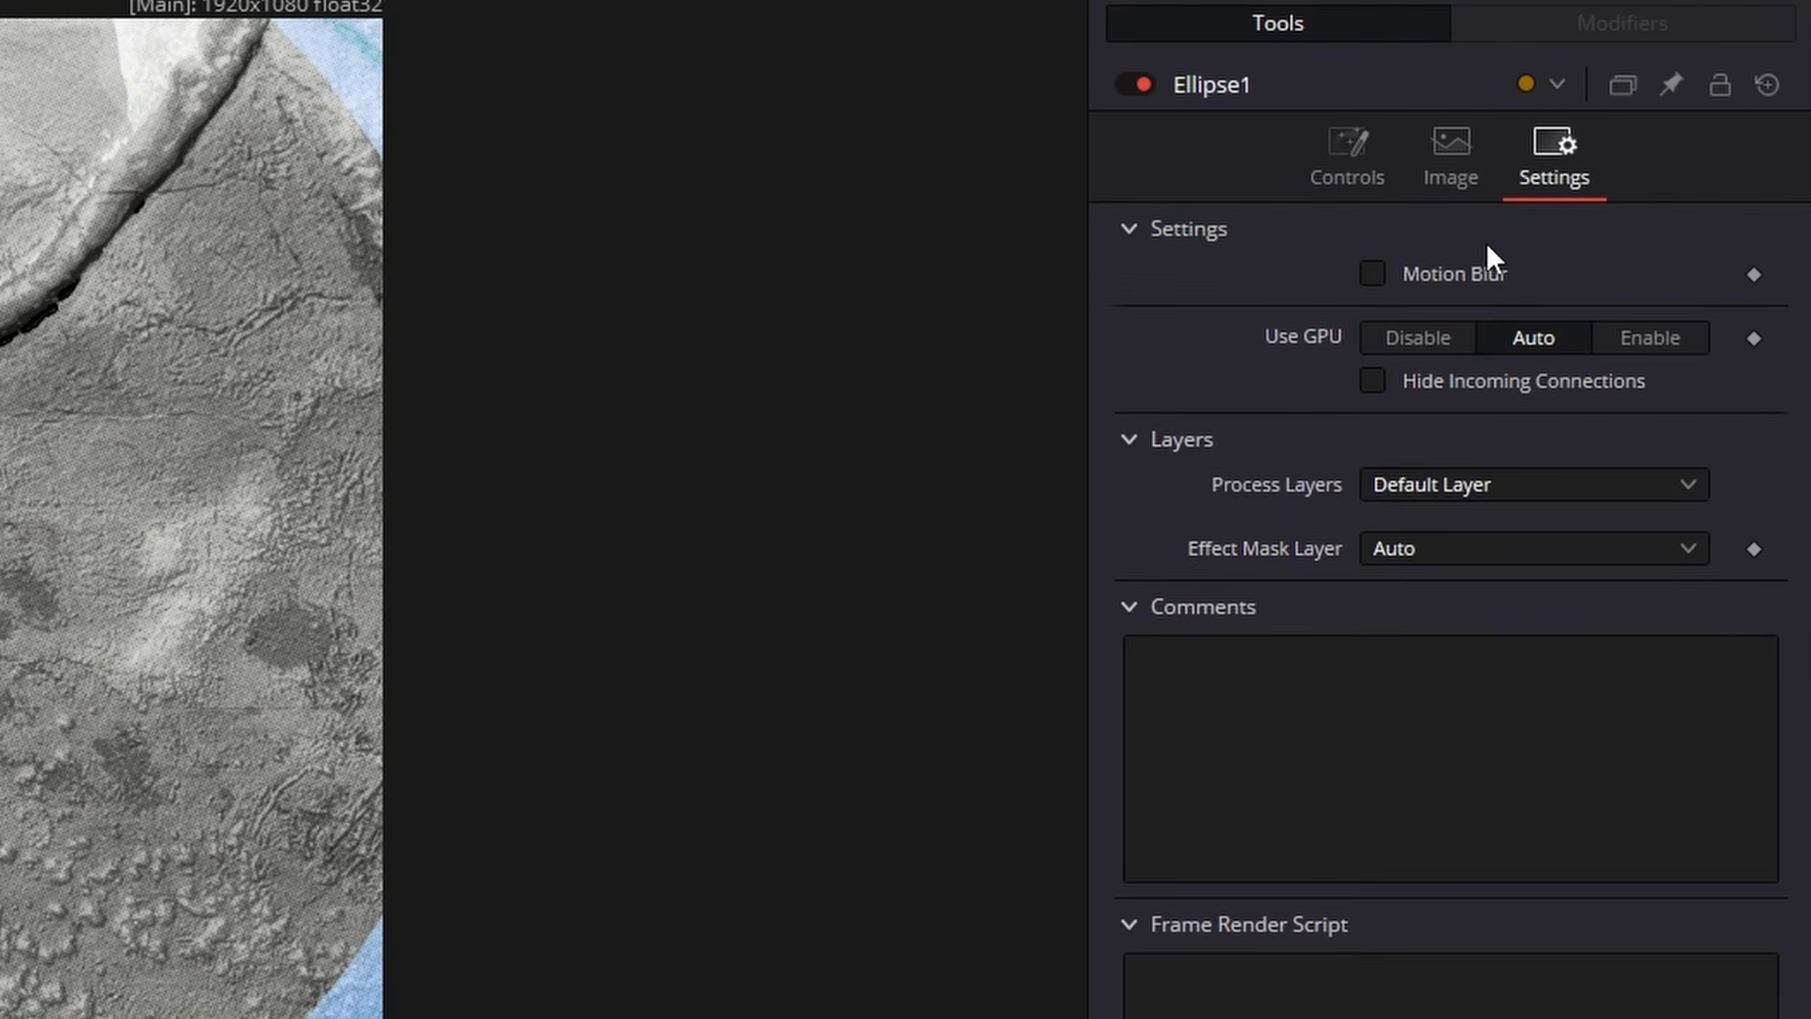
{"action": "left_click", "coordinate": [1664, 184]}
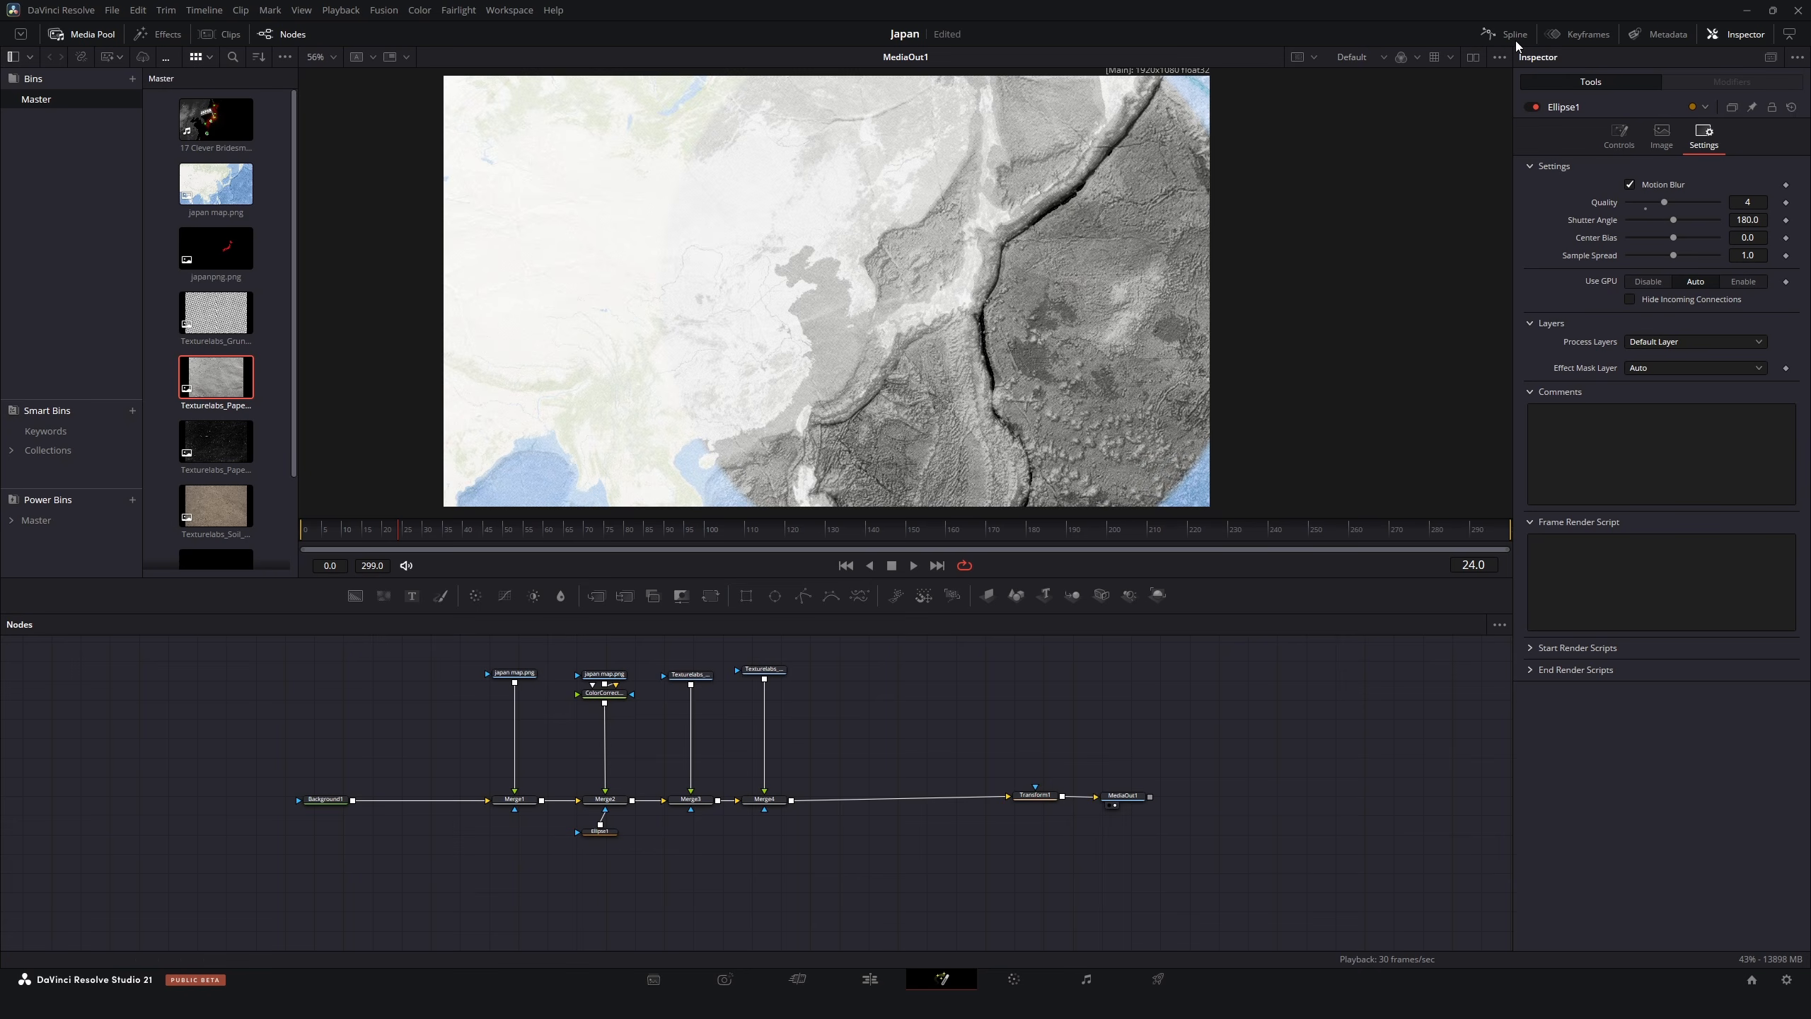
Show the Ellipse1 and Transform1 animation curves together in the Spline editor and fit them to the view
{"action": "left_click", "coordinate": [1516, 41]}
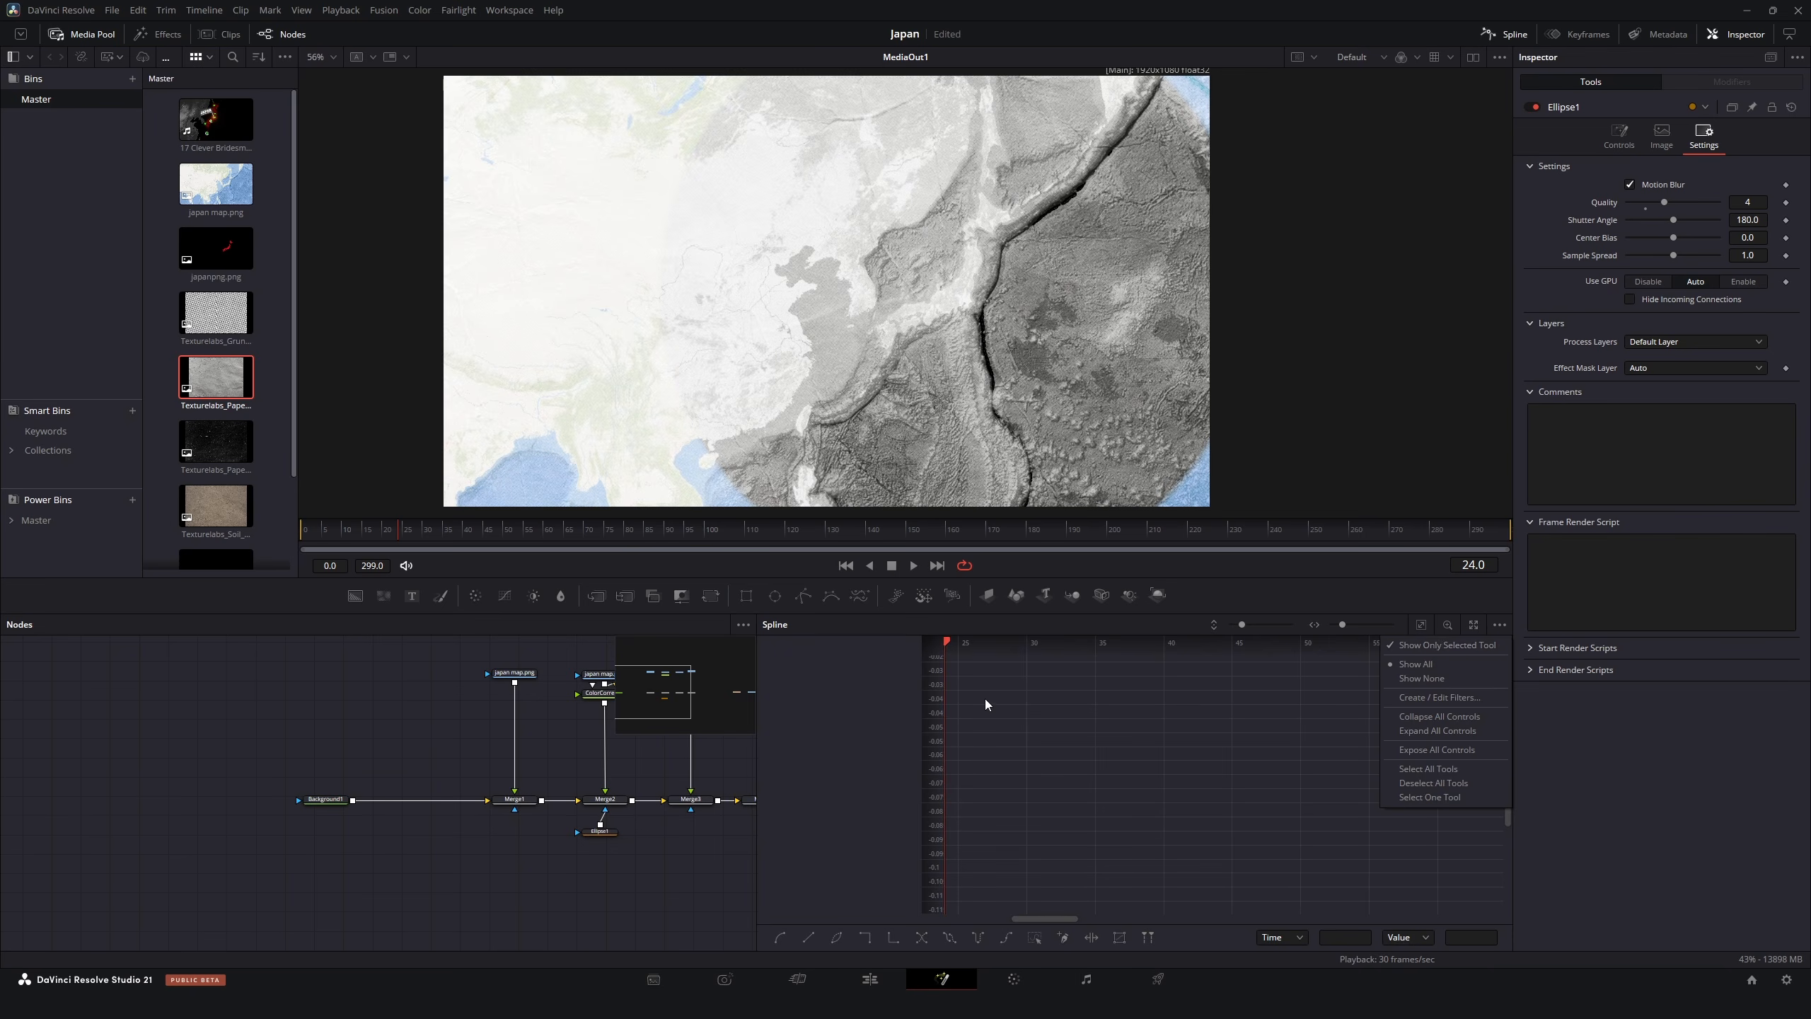
{"action": "left_click_drag", "start_coordinate": [577, 917], "coordinate": [334, 923]}
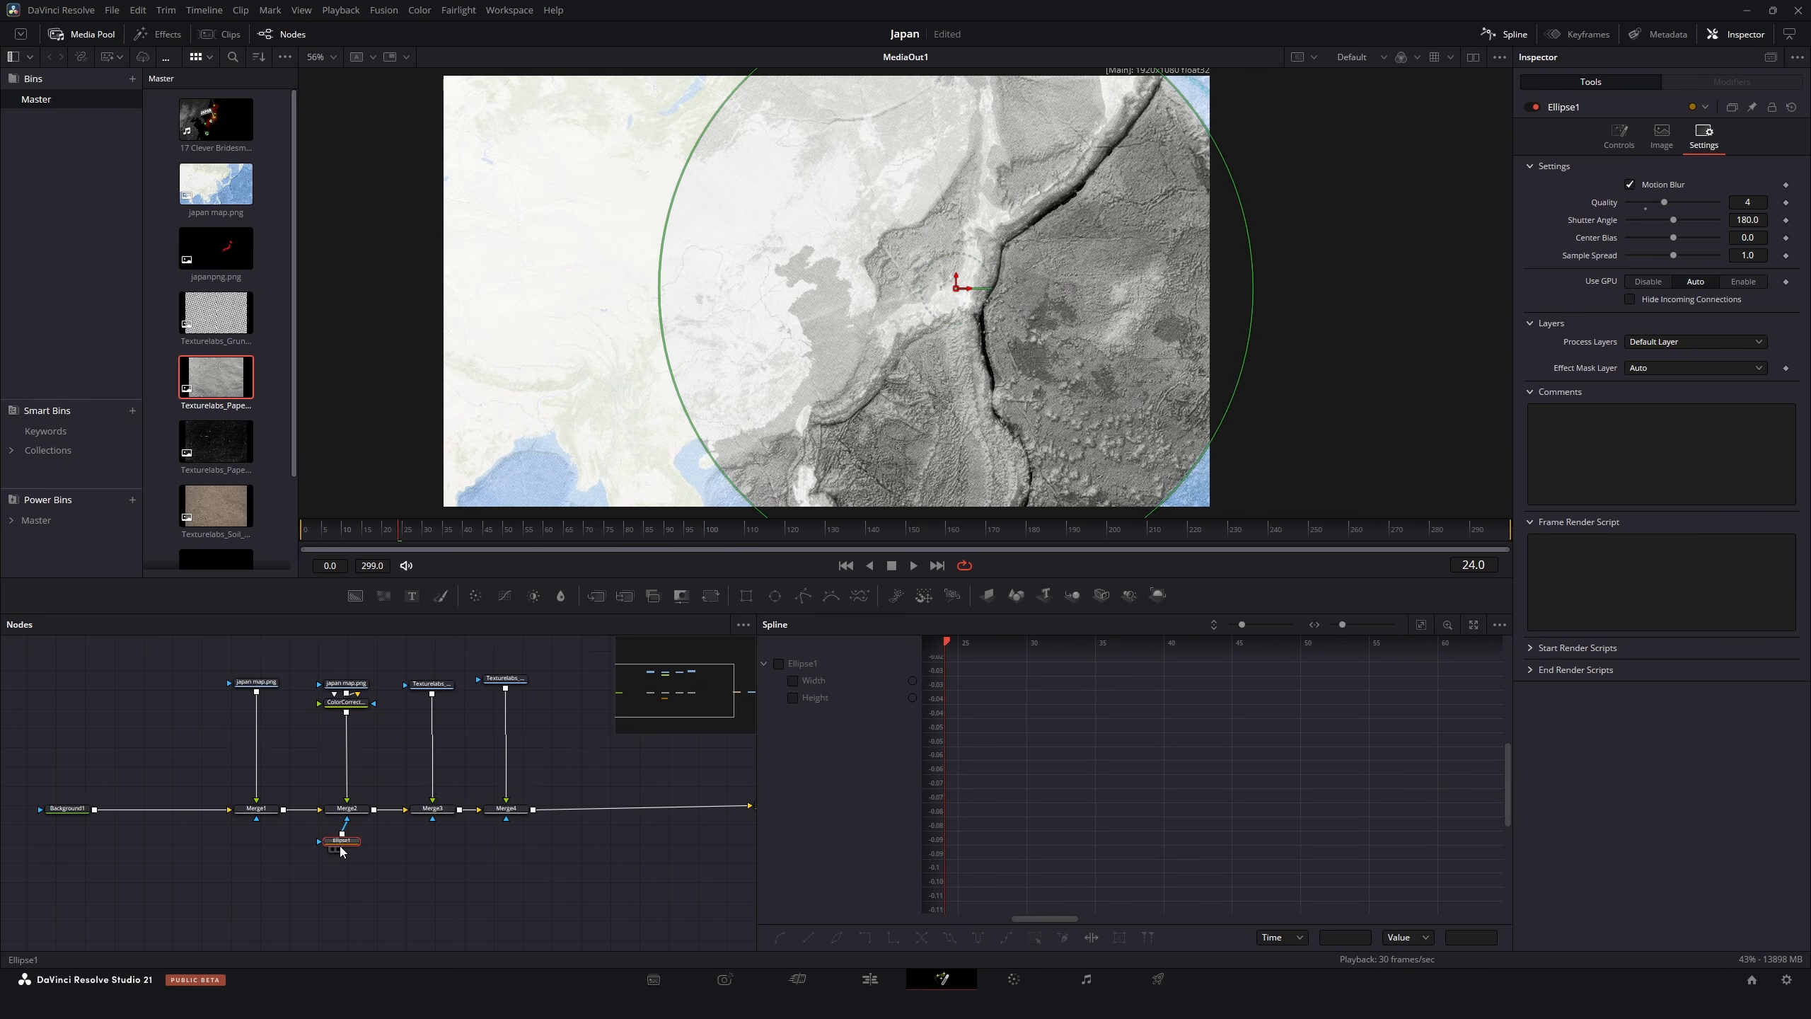
{"action": "left_click_drag", "start_coordinate": [745, 784], "coordinate": [676, 789]}
{"action": "left_click", "coordinate": [717, 813], "text": "ctrl"}
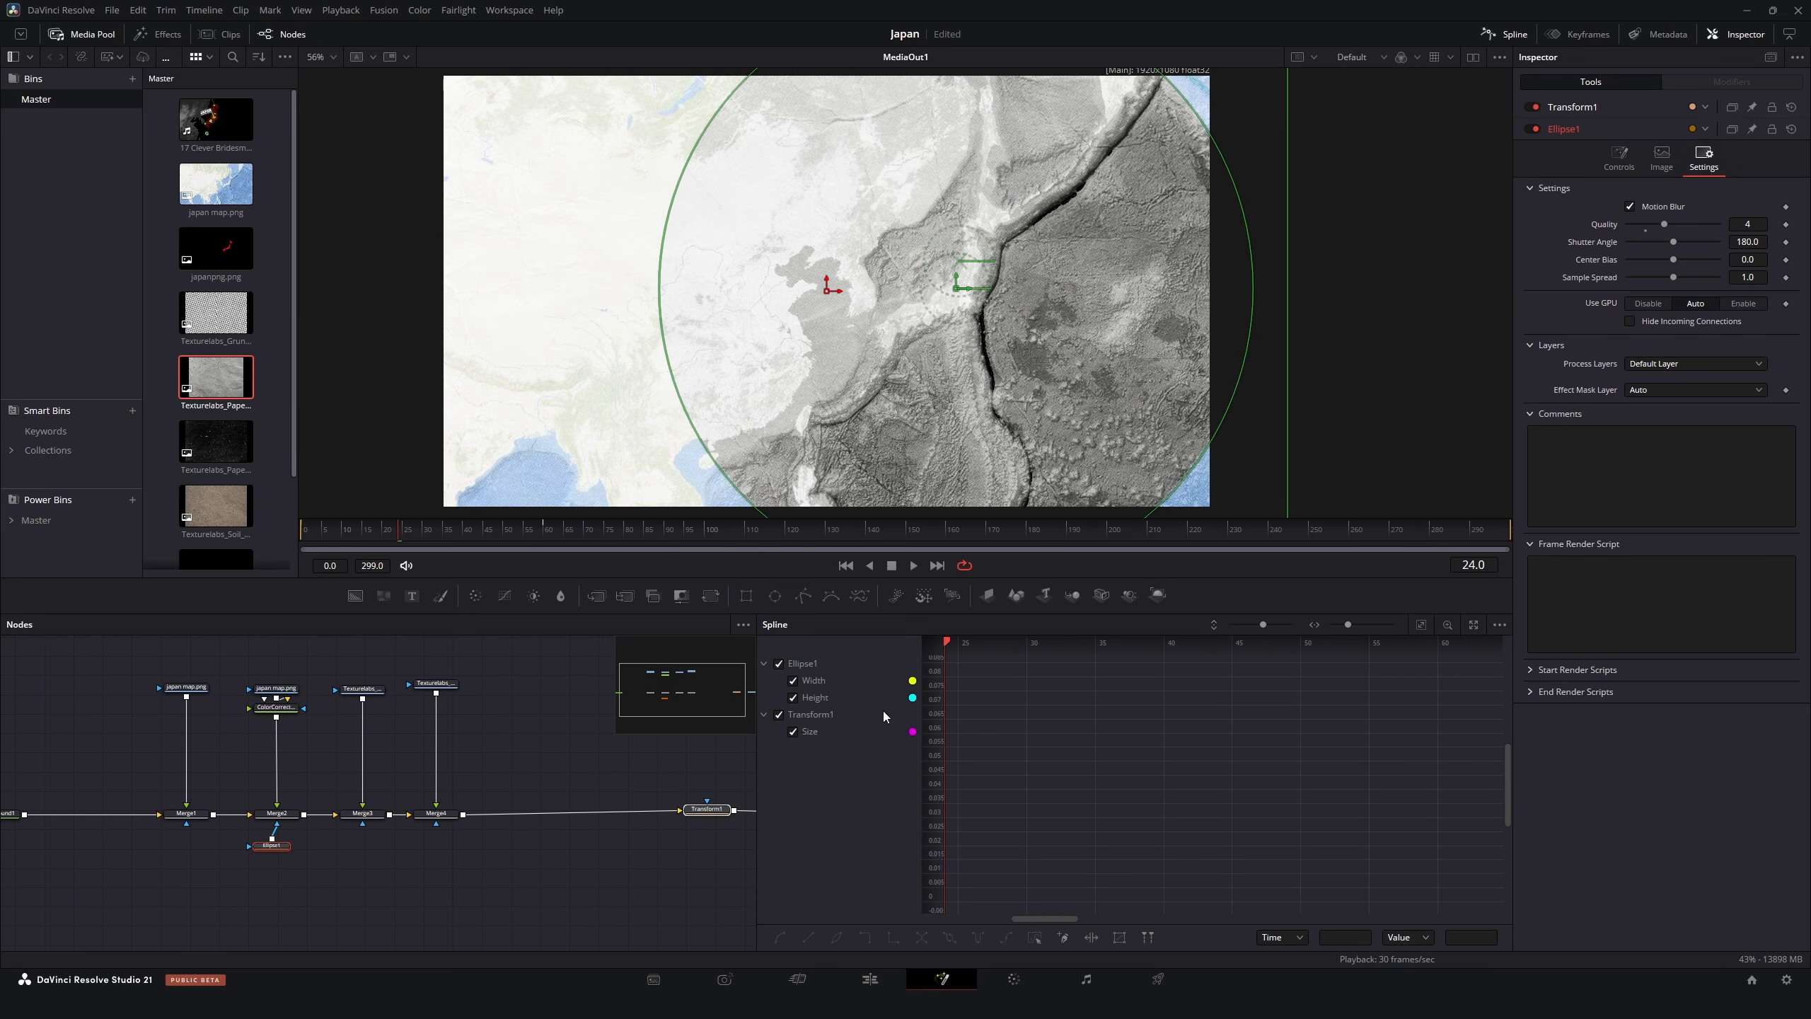
{"action": "left_click", "coordinate": [1420, 624]}
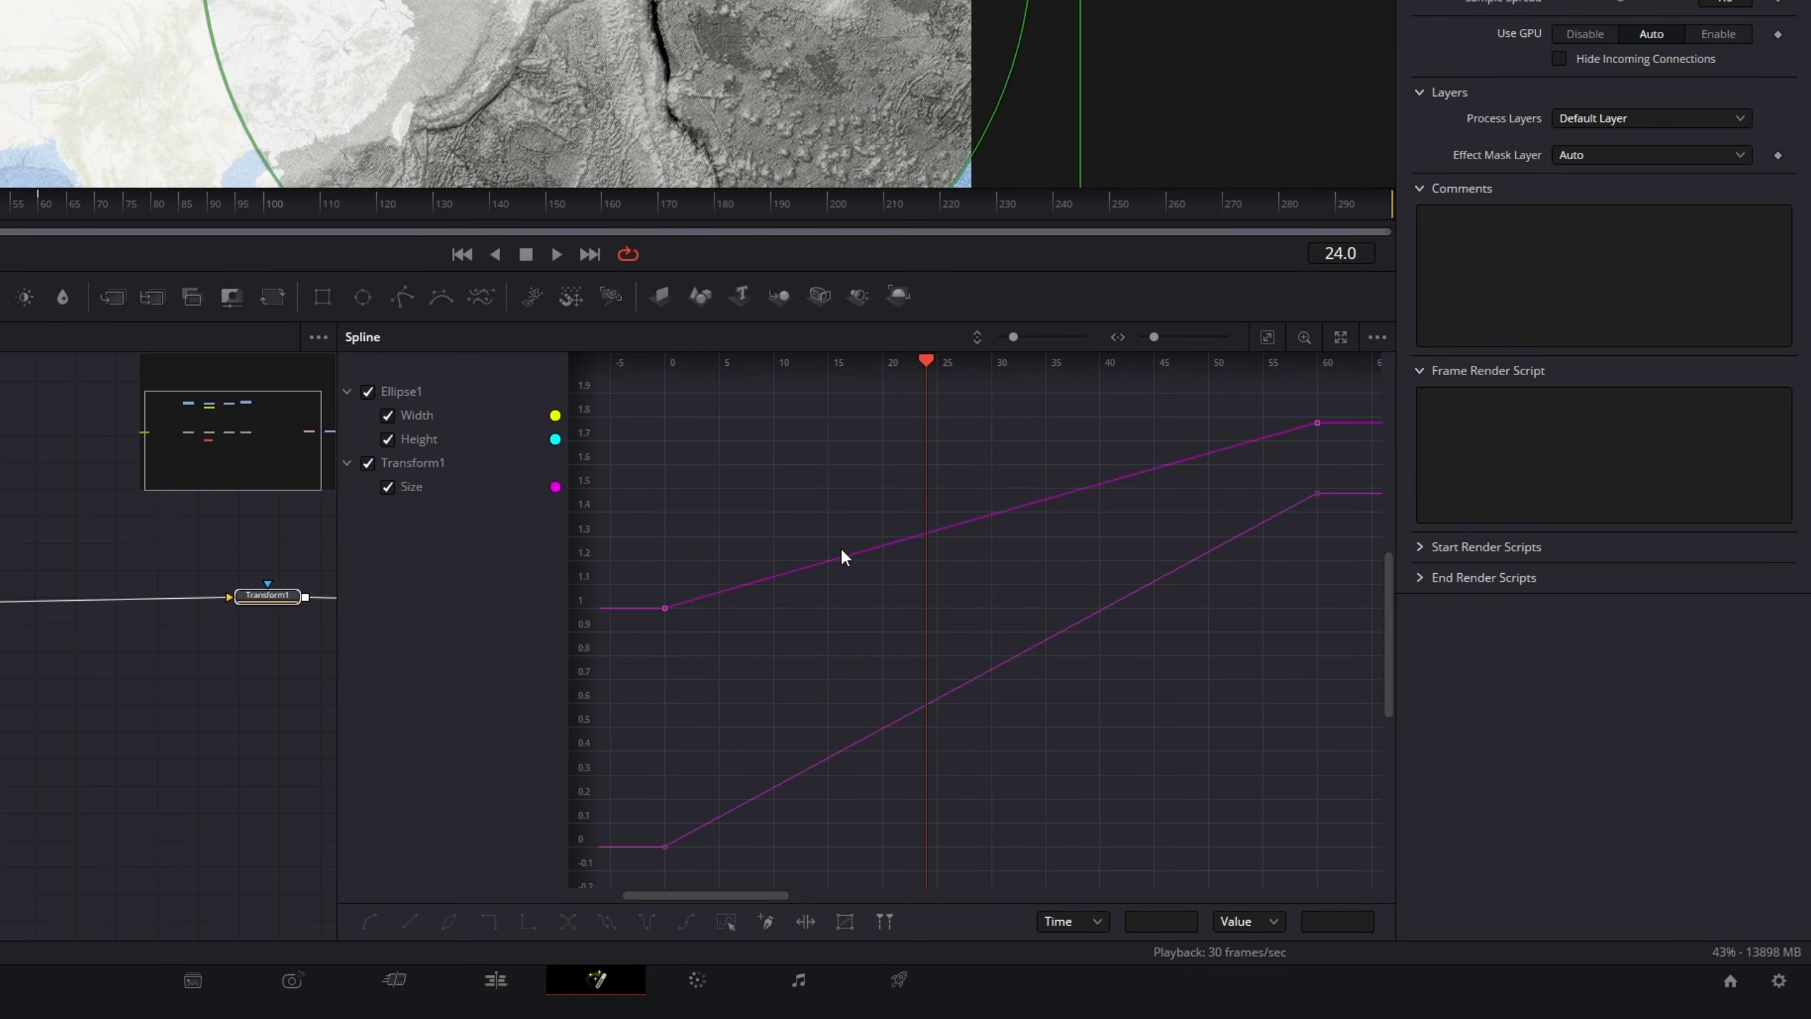
Smooth the zoom and ellipse size curves, easing them with Ease In about 82 and Ease Out about 20.5
{"action": "key", "text": "s"}
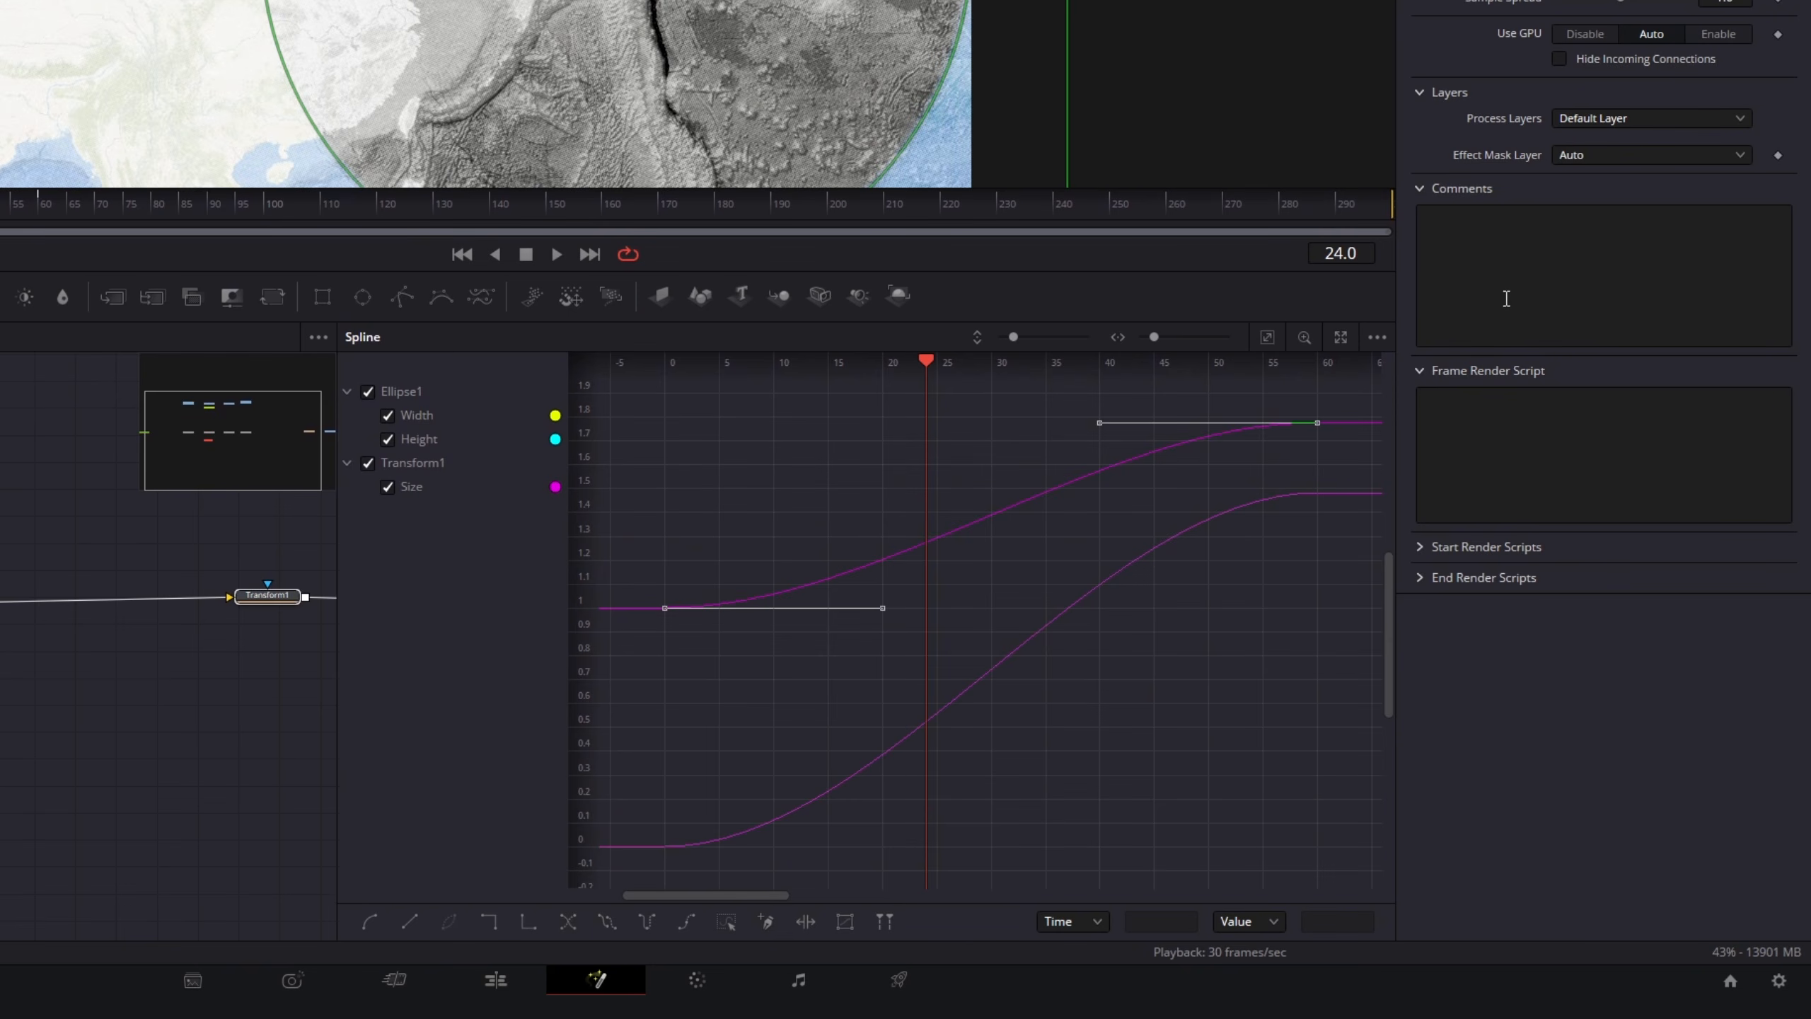
{"action": "key", "text": "t"}
{"action": "left_click_drag", "start_coordinate": [1188, 372], "coordinate": [1202, 365]}
{"action": "left_click_drag", "start_coordinate": [1360, 365], "coordinate": [1369, 367]}
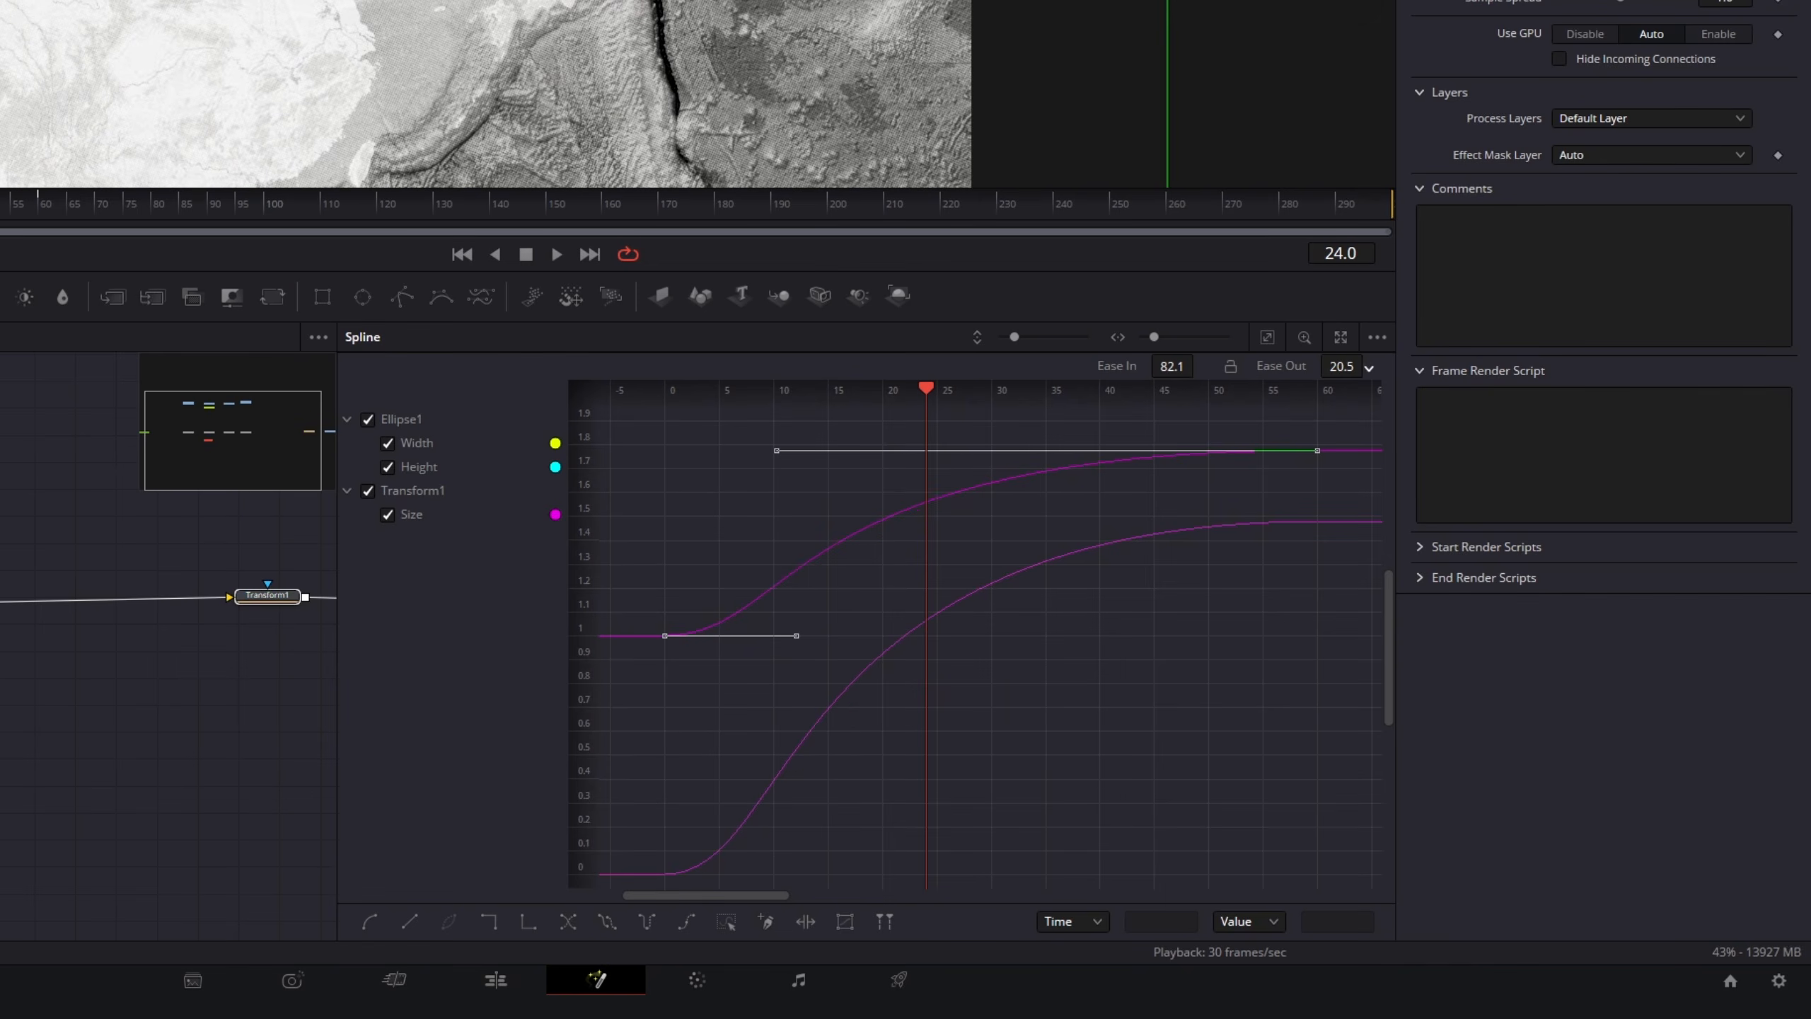
{"action": "left_click_drag", "start_coordinate": [1200, 364], "coordinate": [1198, 364]}
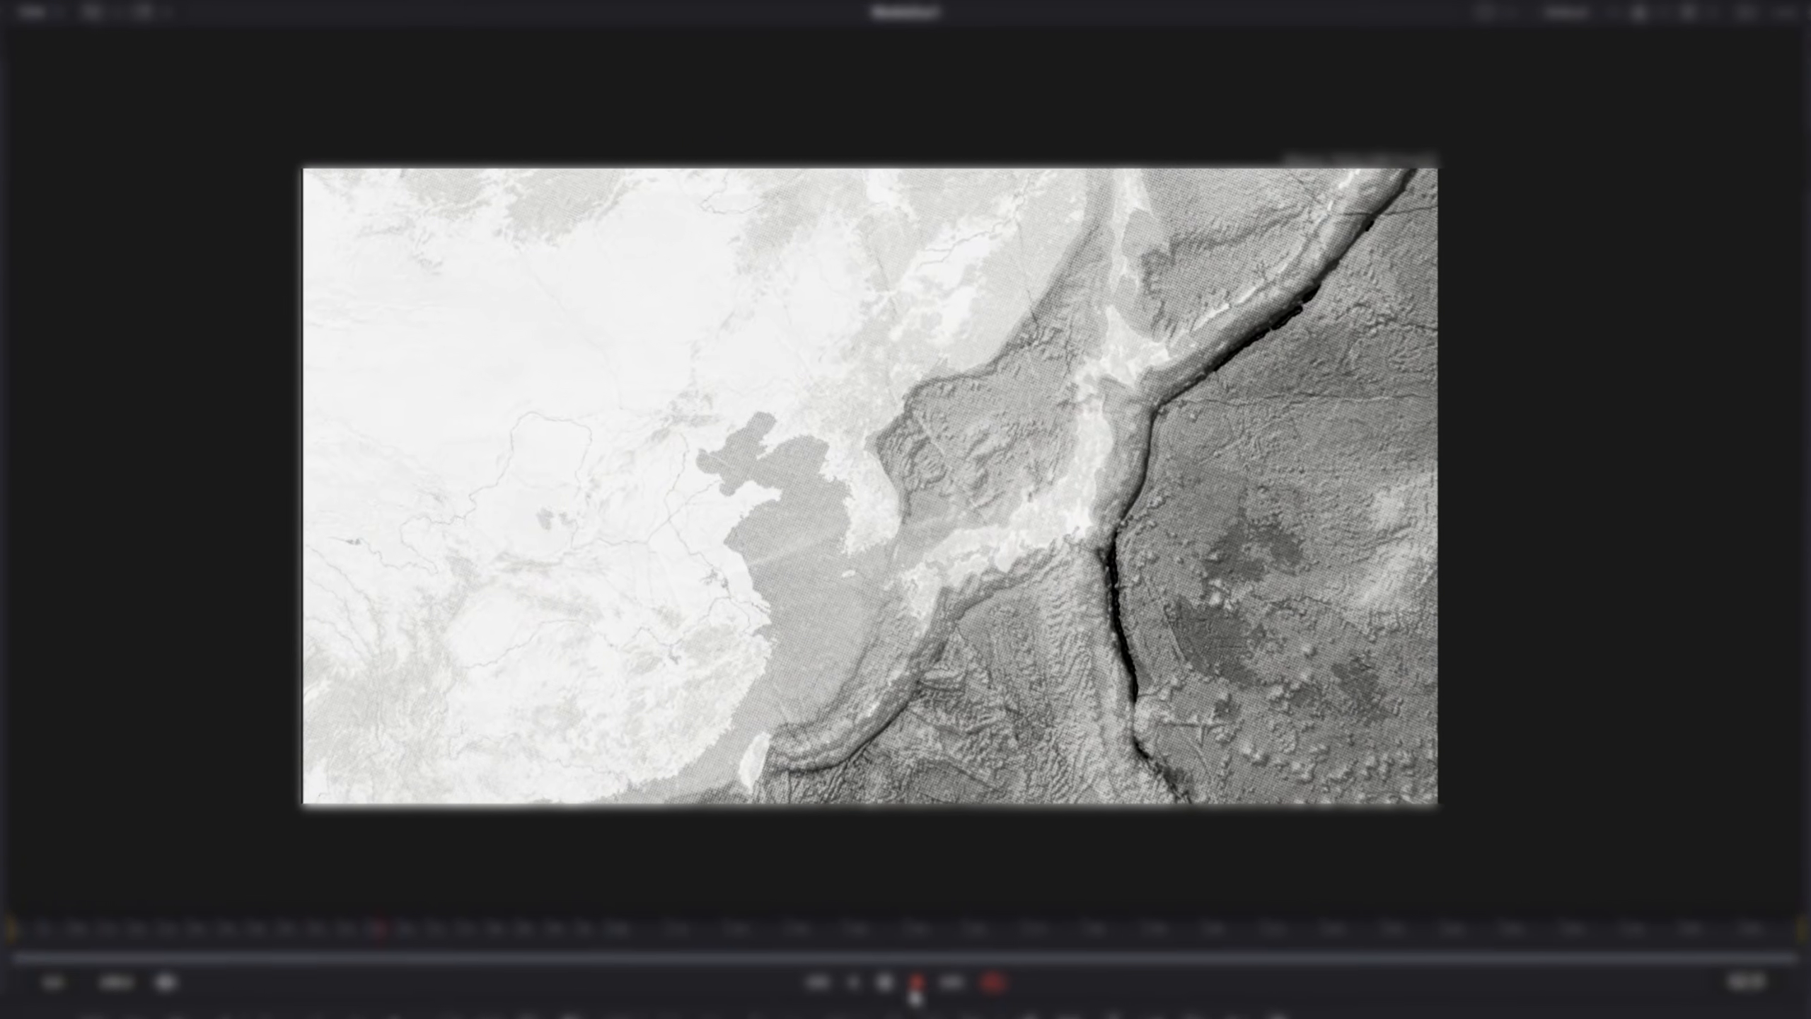
Merge japanpng.png into the composition after Merge4 and set the new merge's apply mode to Darken
{"action": "left_click_drag", "start_coordinate": [222, 256], "coordinate": [832, 720]}
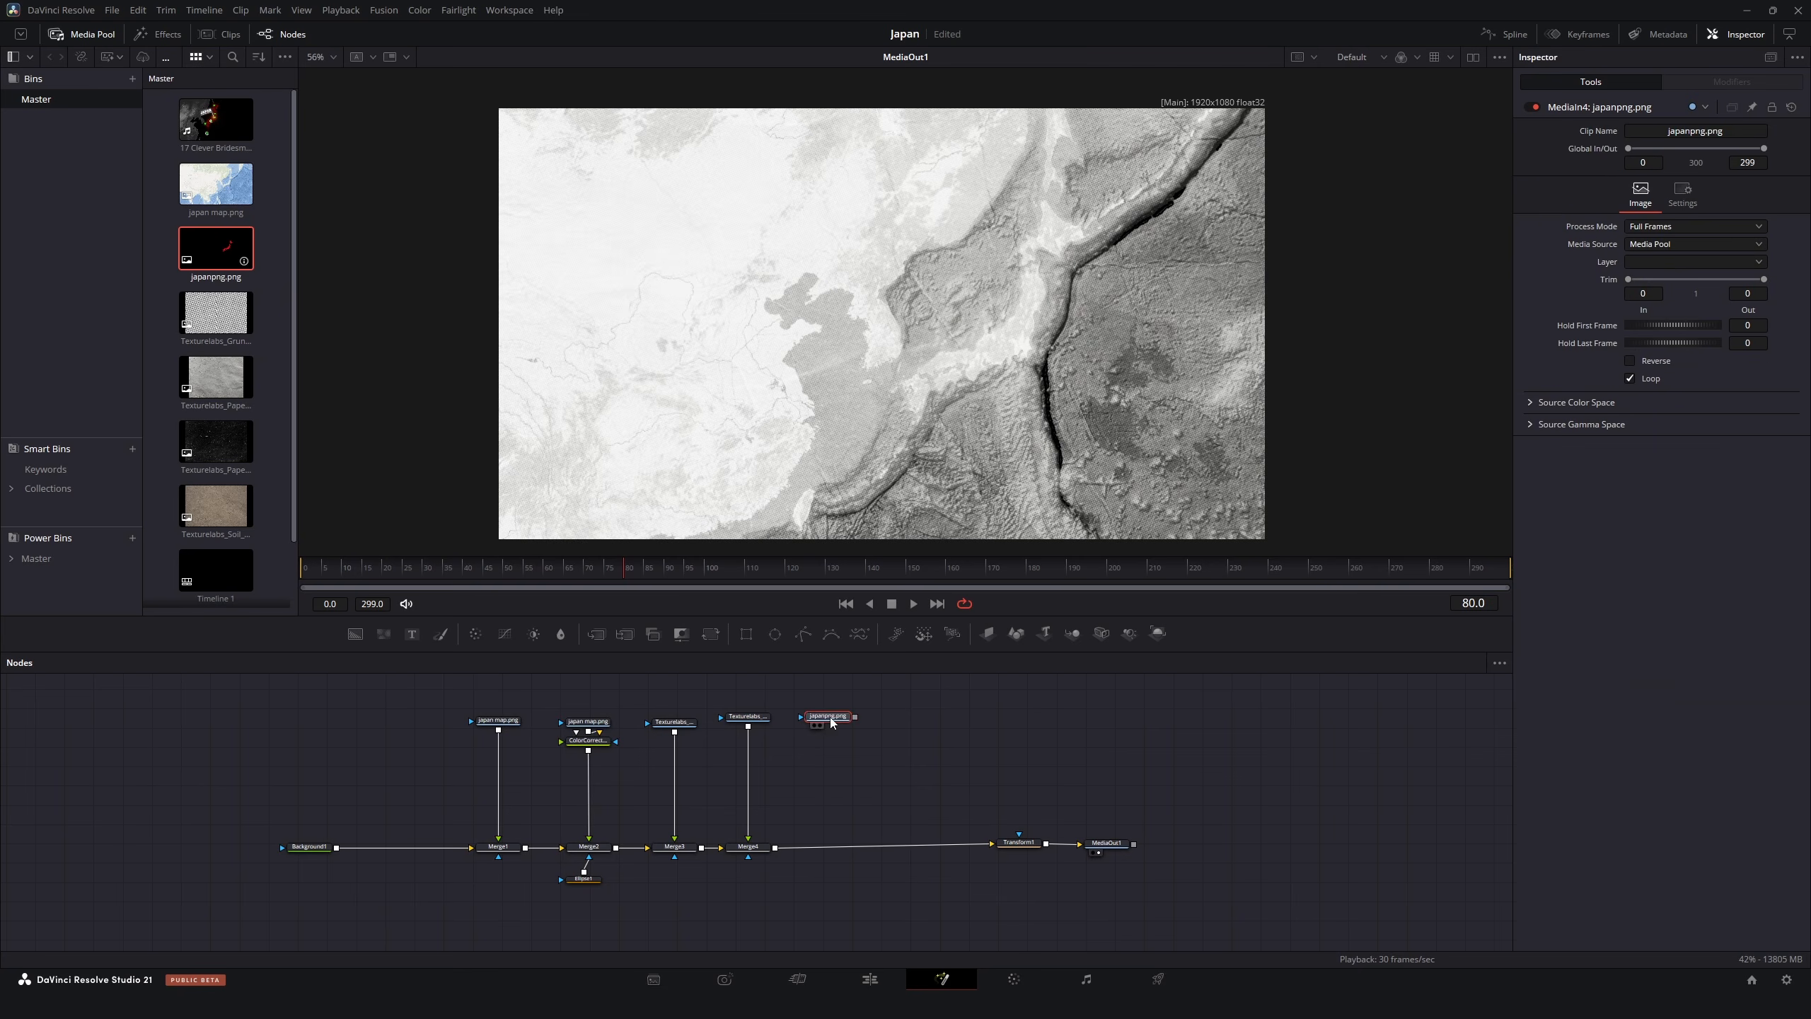
{"action": "left_click_drag", "start_coordinate": [776, 856], "coordinate": [785, 849]}
{"action": "left_click", "coordinate": [1679, 264]}
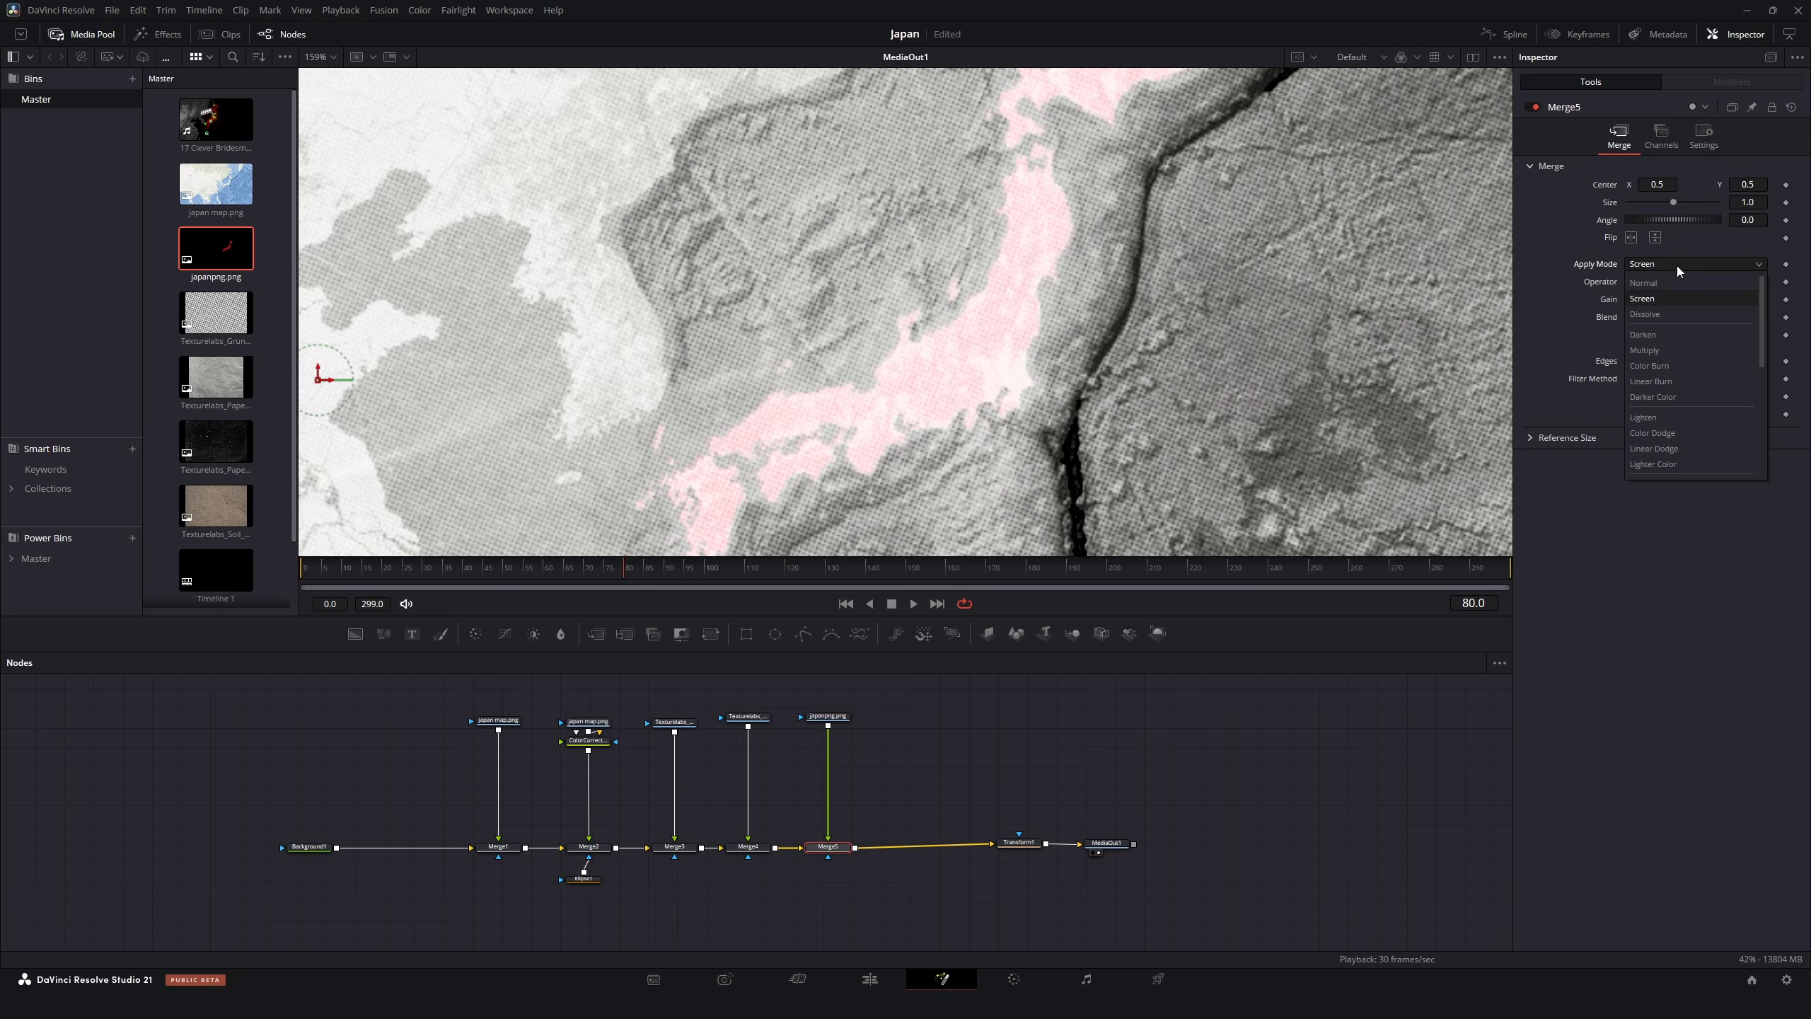
{"action": "left_click", "coordinate": [1679, 336]}
{"action": "scroll", "coordinate": [1006, 283], "scroll_direction": "down", "scroll_amount": 5}
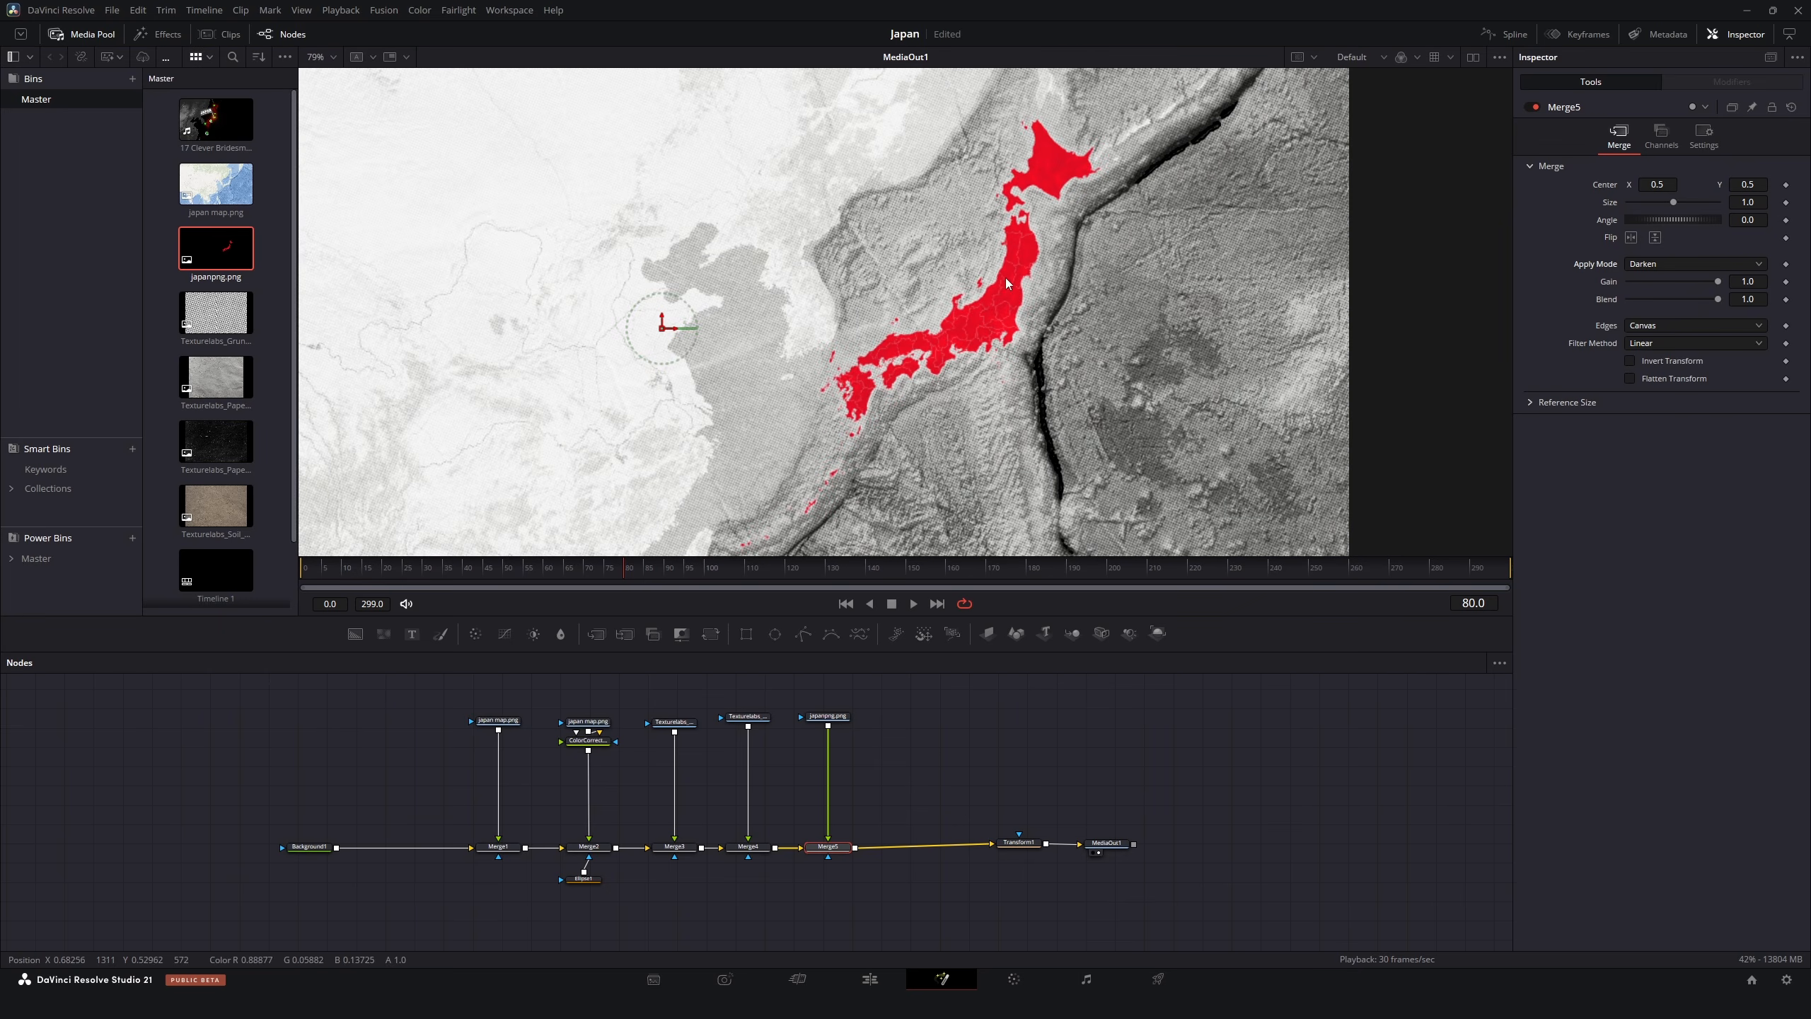
Add a Soft Glow to japanpng.png with gain about 1.457 and glow size about 40.9
{"action": "left_click", "coordinate": [828, 715]}
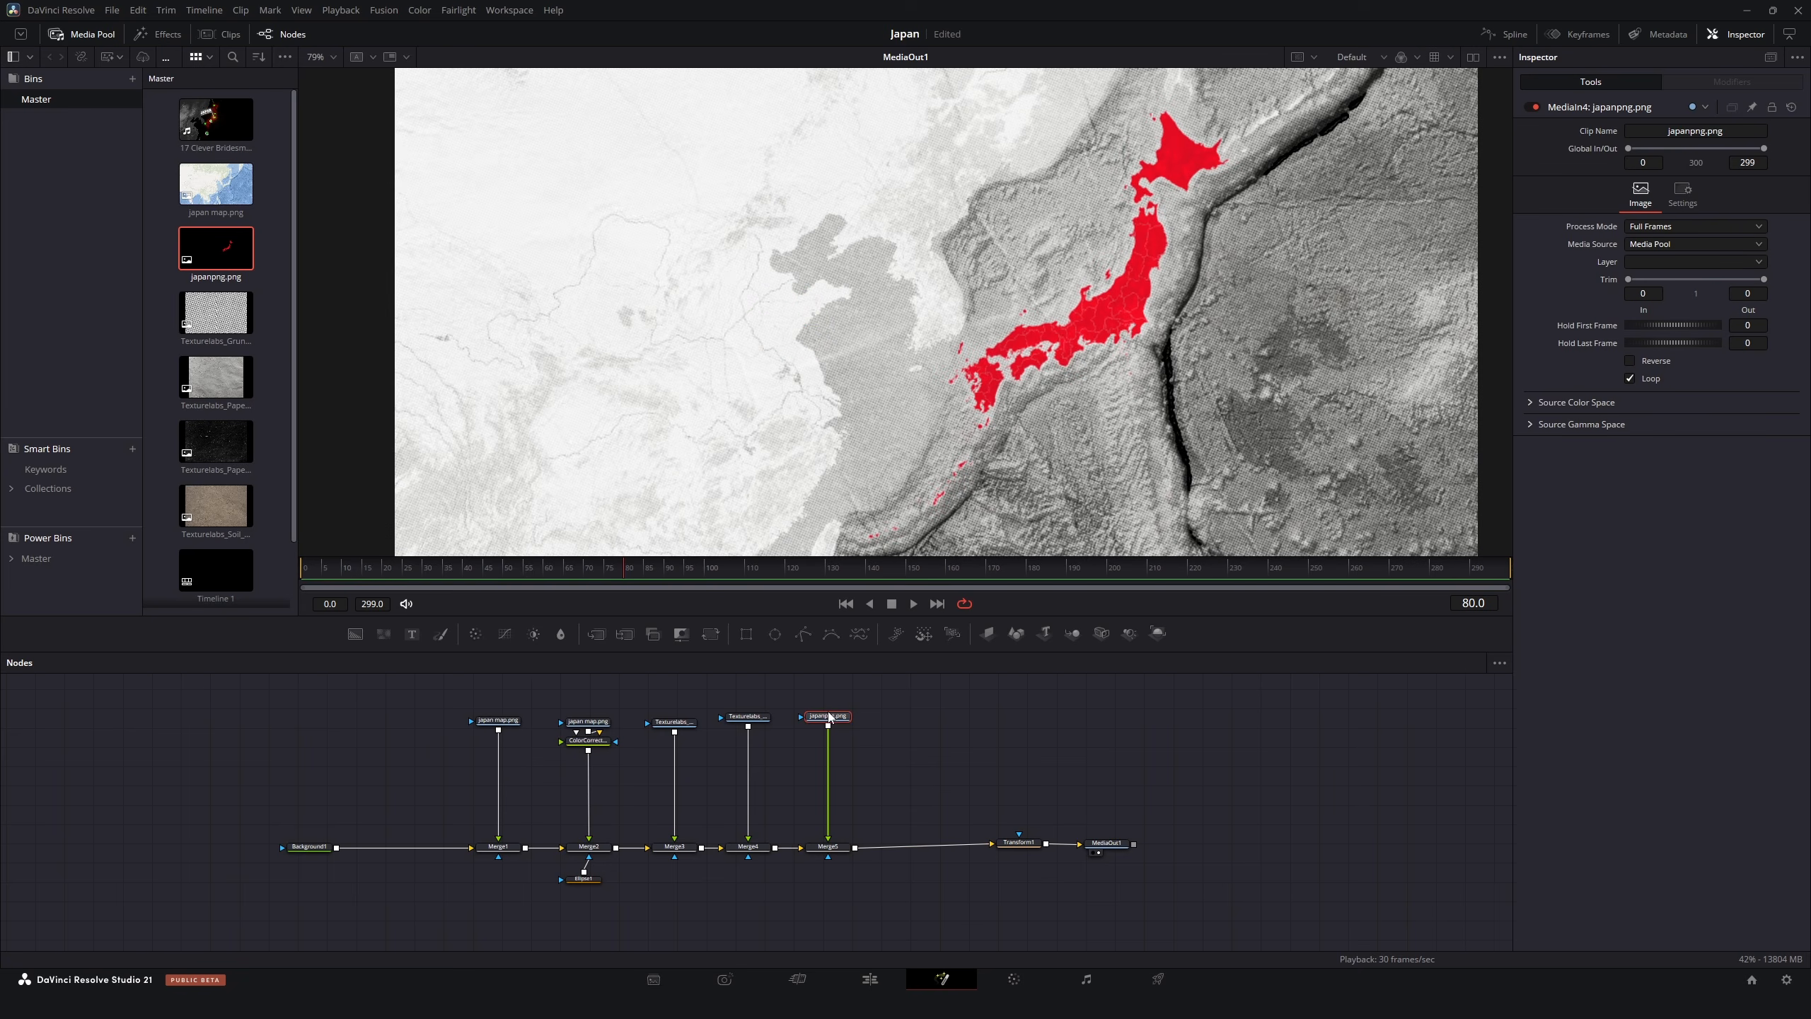
{"action": "key", "text": "shift+space"}
{"action": "type", "text": "soft"}
{"action": "key", "text": "Return"}
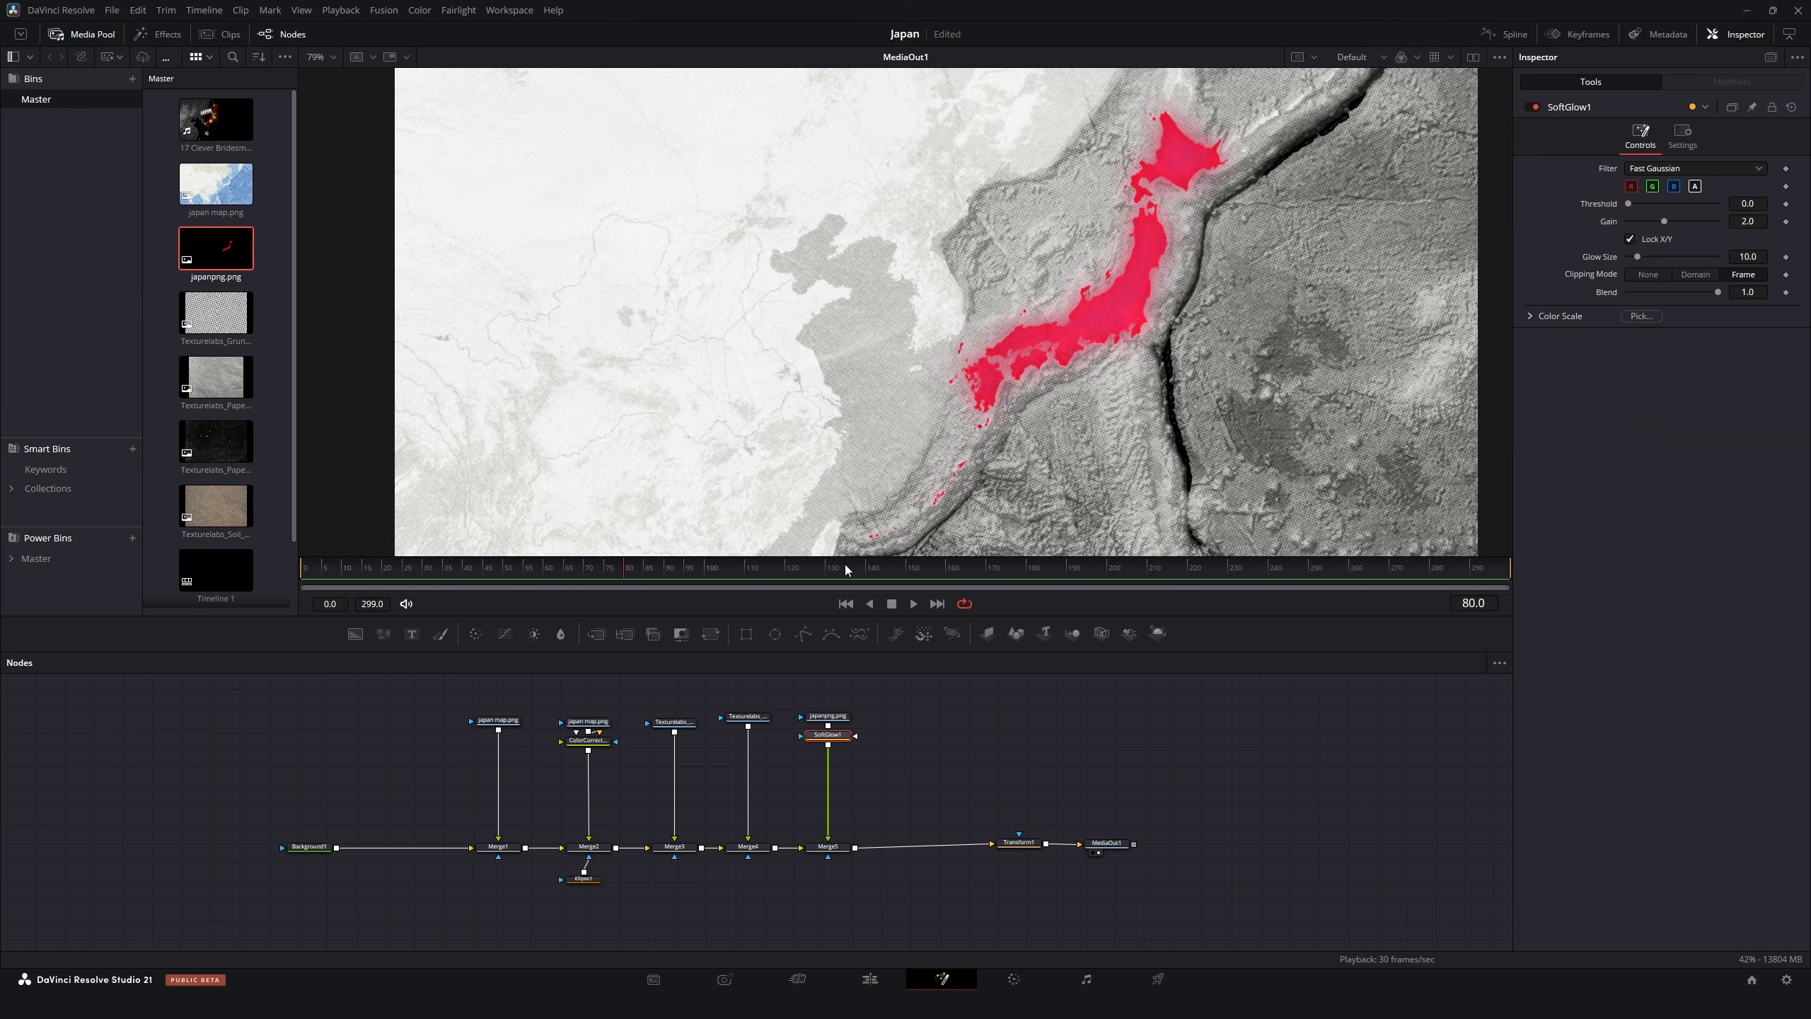
{"action": "mouse_move", "coordinate": [1664, 222]}
{"action": "left_mouse_down"}
{"action": "mouse_move", "coordinate": [1642, 251]}
{"action": "mouse_move", "coordinate": [1664, 245]}
{"action": "mouse_move", "coordinate": [1653, 220]}
{"action": "left_mouse_up"}
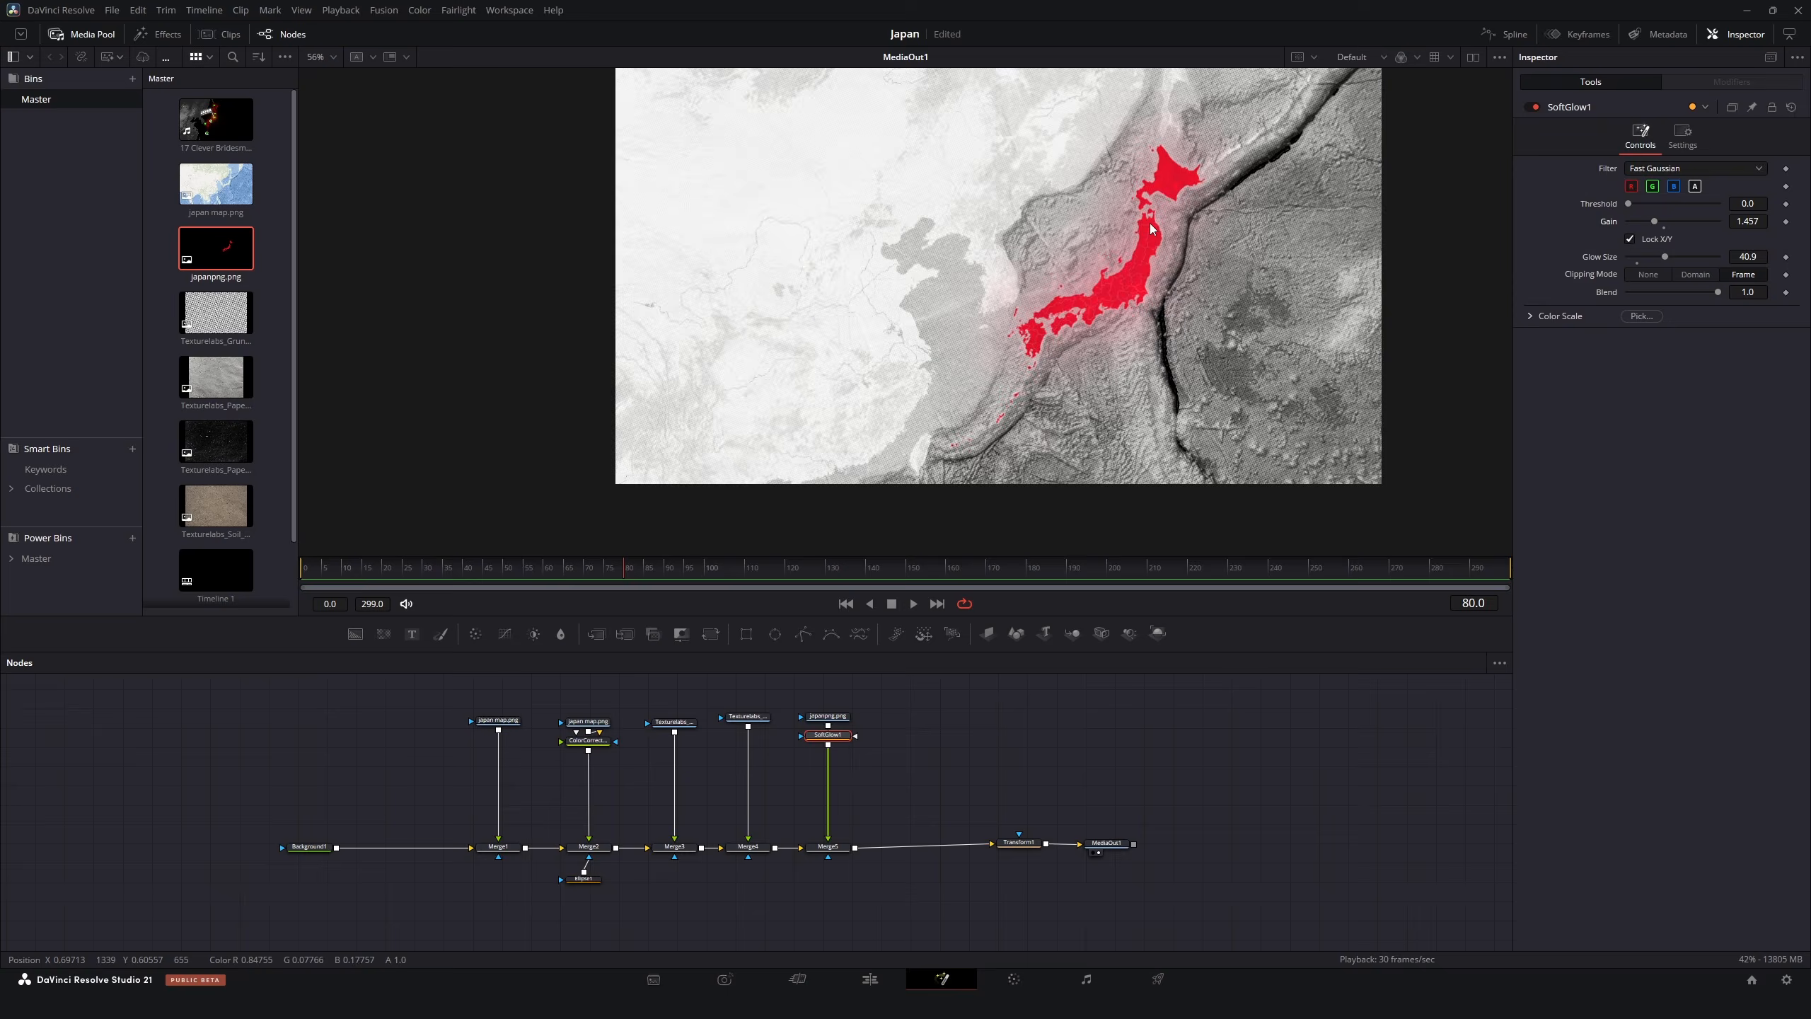
Keyframe Merge5's Blend at 1.0 on every frame from 50 to 55
{"action": "left_click_drag", "start_coordinate": [462, 574], "coordinate": [494, 576]}
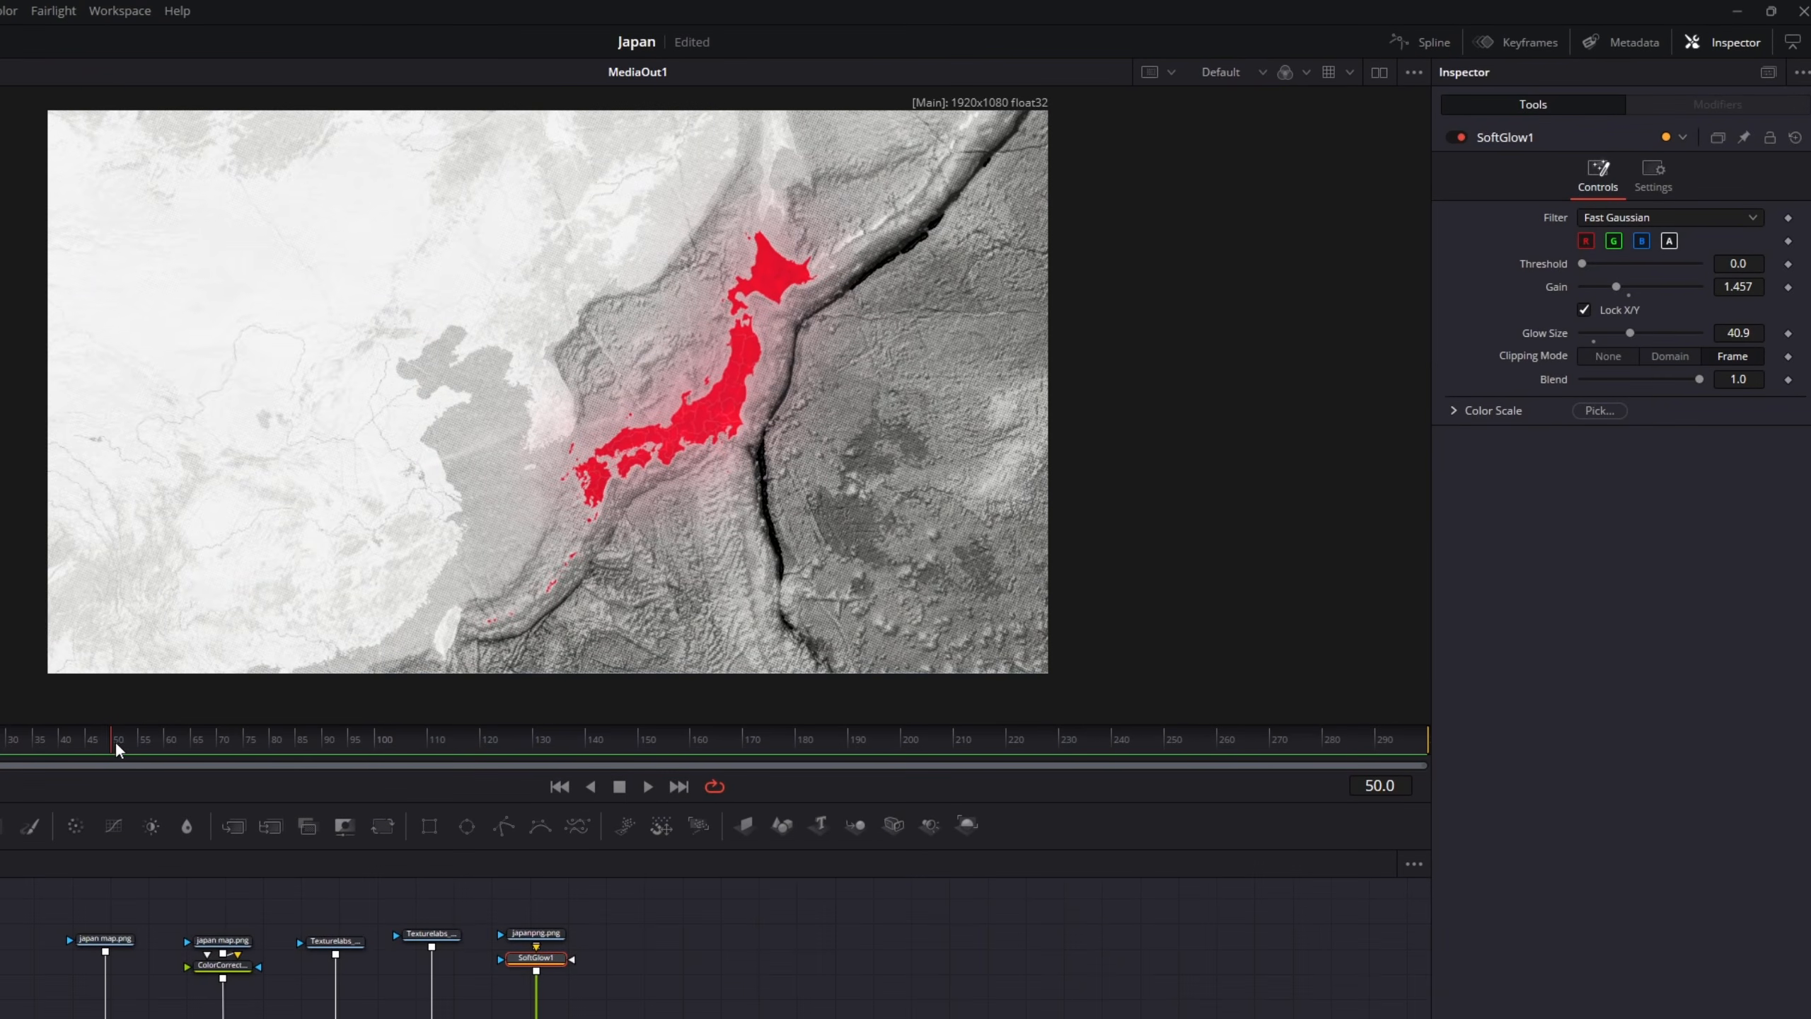
{"action": "left_click", "coordinate": [536, 1018]}
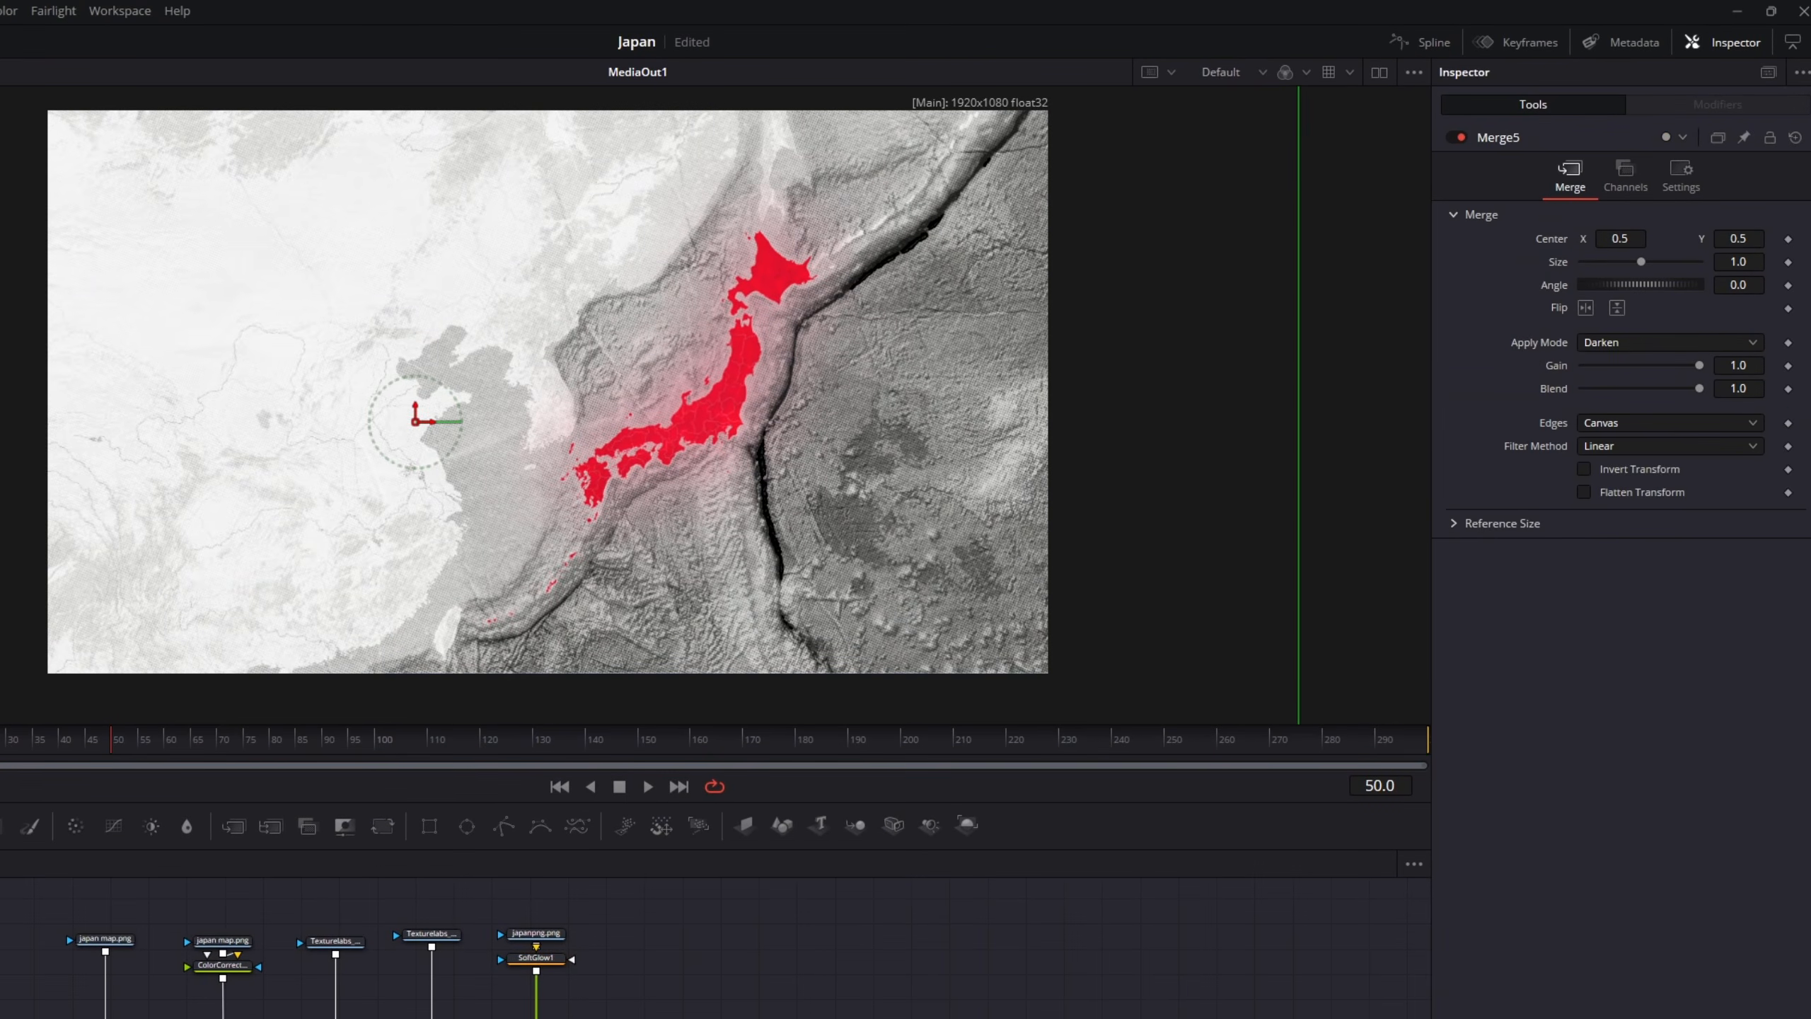
{"action": "left_click", "coordinate": [1788, 389]}
{"action": "key", "text": "Right"}
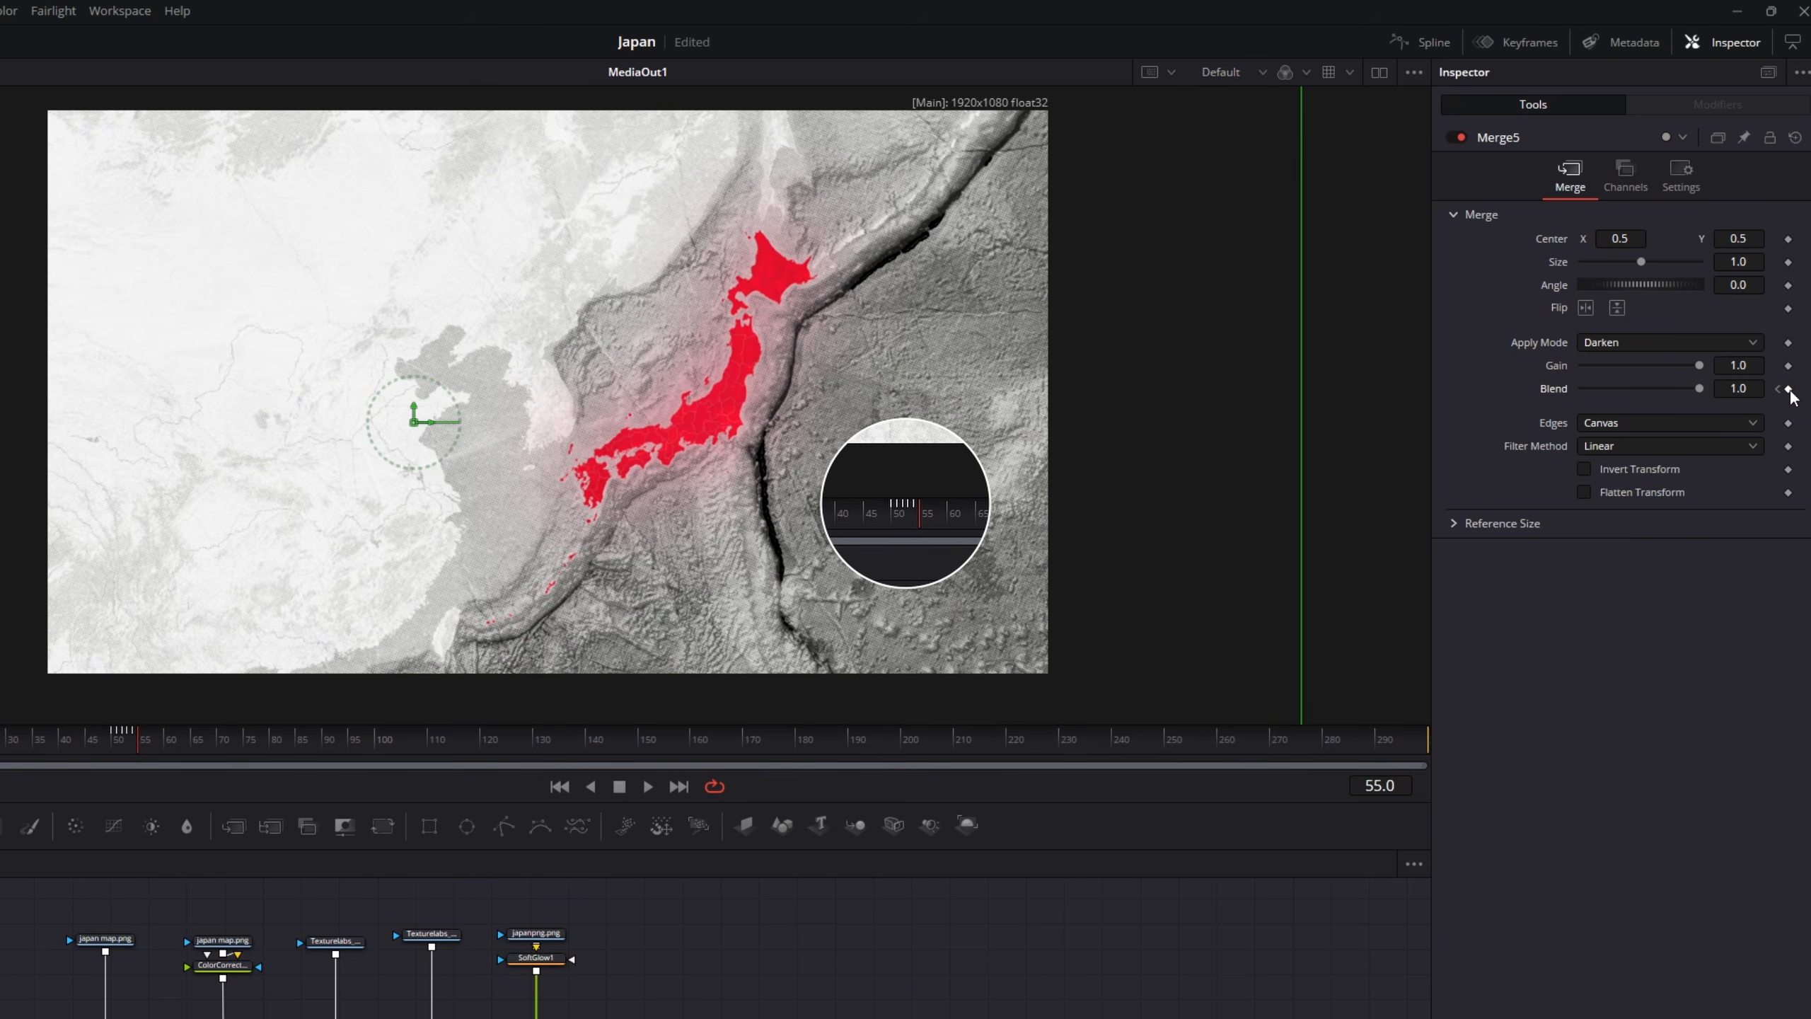
{"action": "key", "text": "Left"}
{"action": "key", "text": "Left"}
{"action": "key", "text": "Left"}
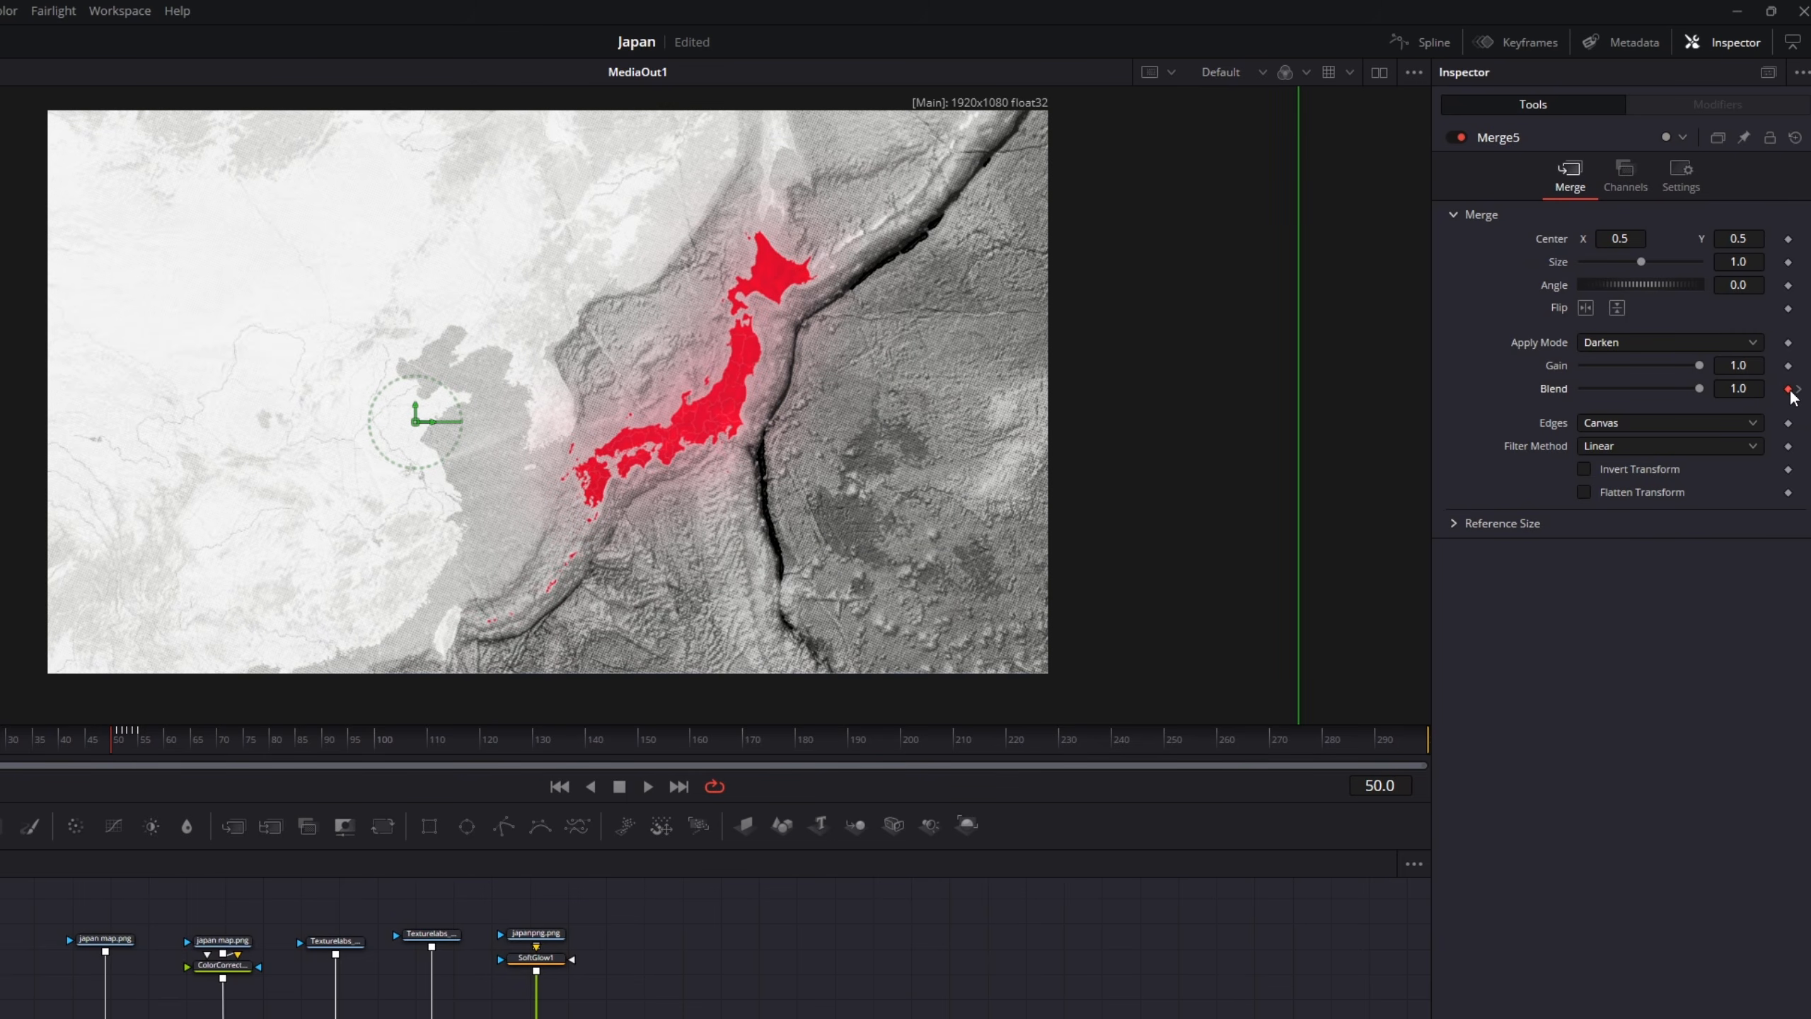
Make the red Japan shape flicker by setting Merge5's Blend to 0.0 on alternate keyframes from frame 50 to 54, and play the animation
{"action": "left_click_drag", "start_coordinate": [1700, 388], "coordinate": [1365, 388]}
{"action": "left_click", "coordinate": [1798, 391]}
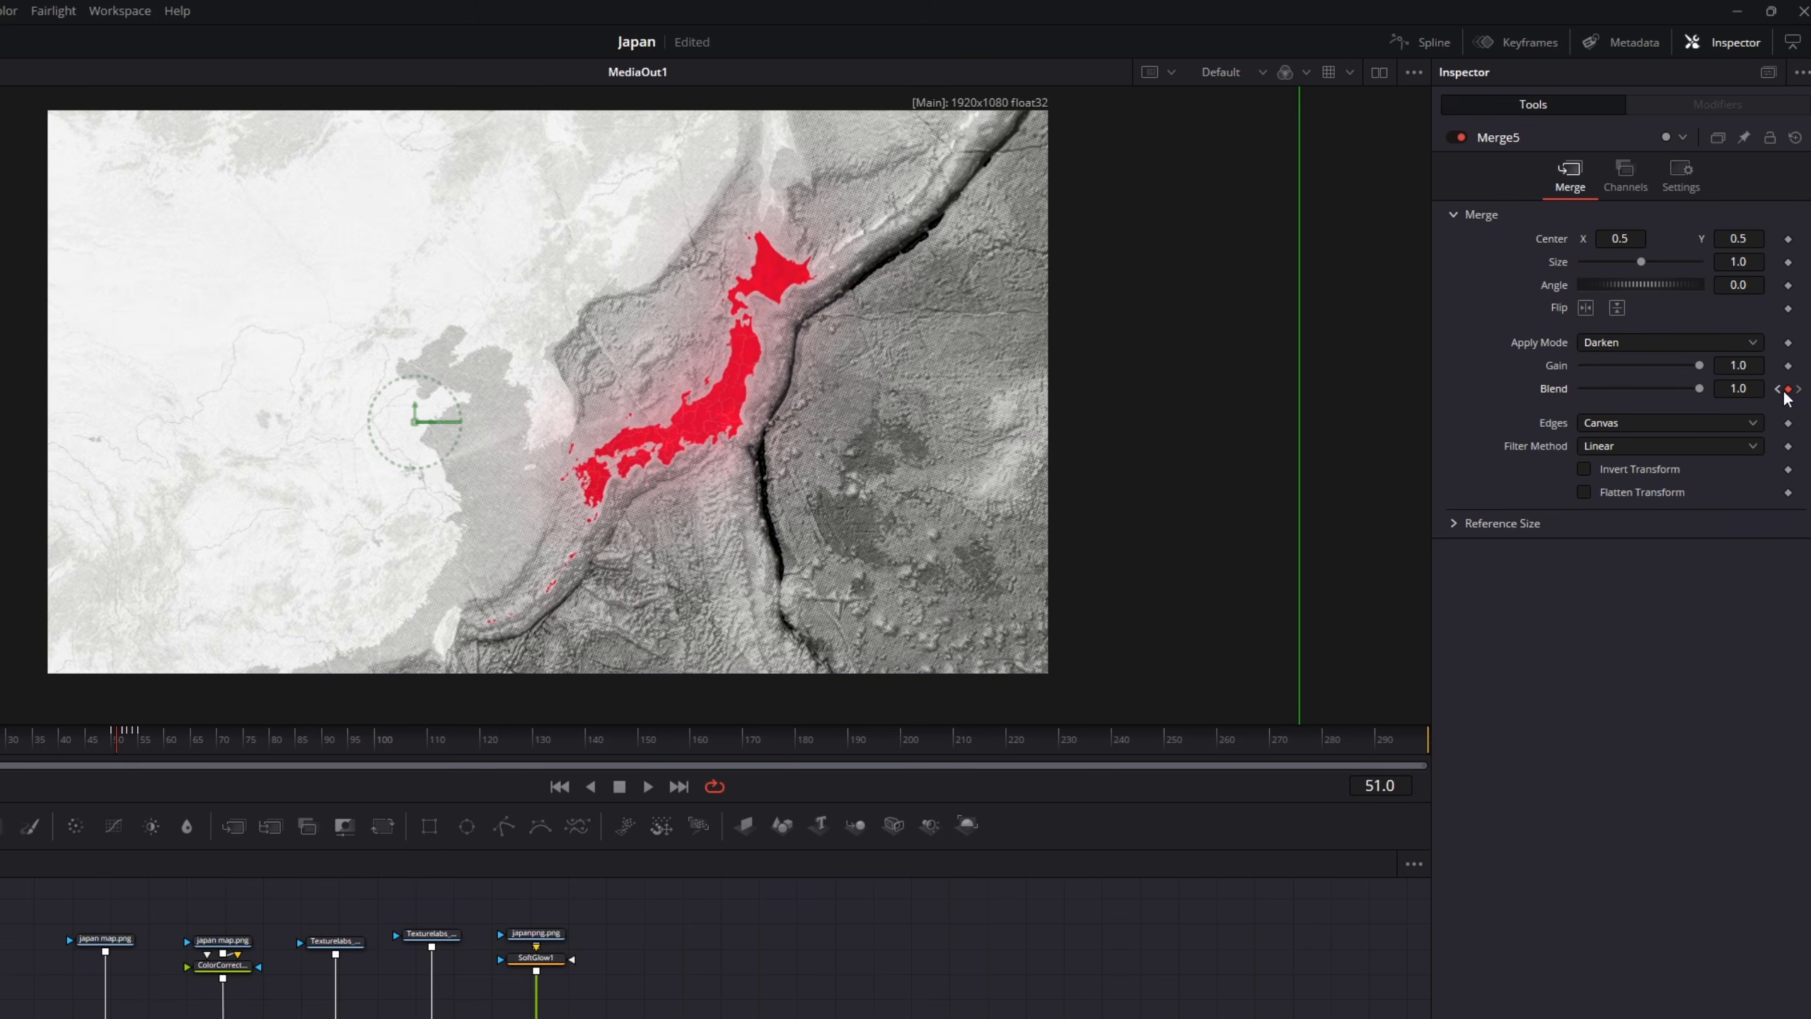
{"action": "left_click_drag", "start_coordinate": [1697, 390], "coordinate": [1562, 390]}
{"action": "left_click", "coordinate": [1801, 391]}
{"action": "left_click_drag", "start_coordinate": [1700, 388], "coordinate": [1246, 469]}
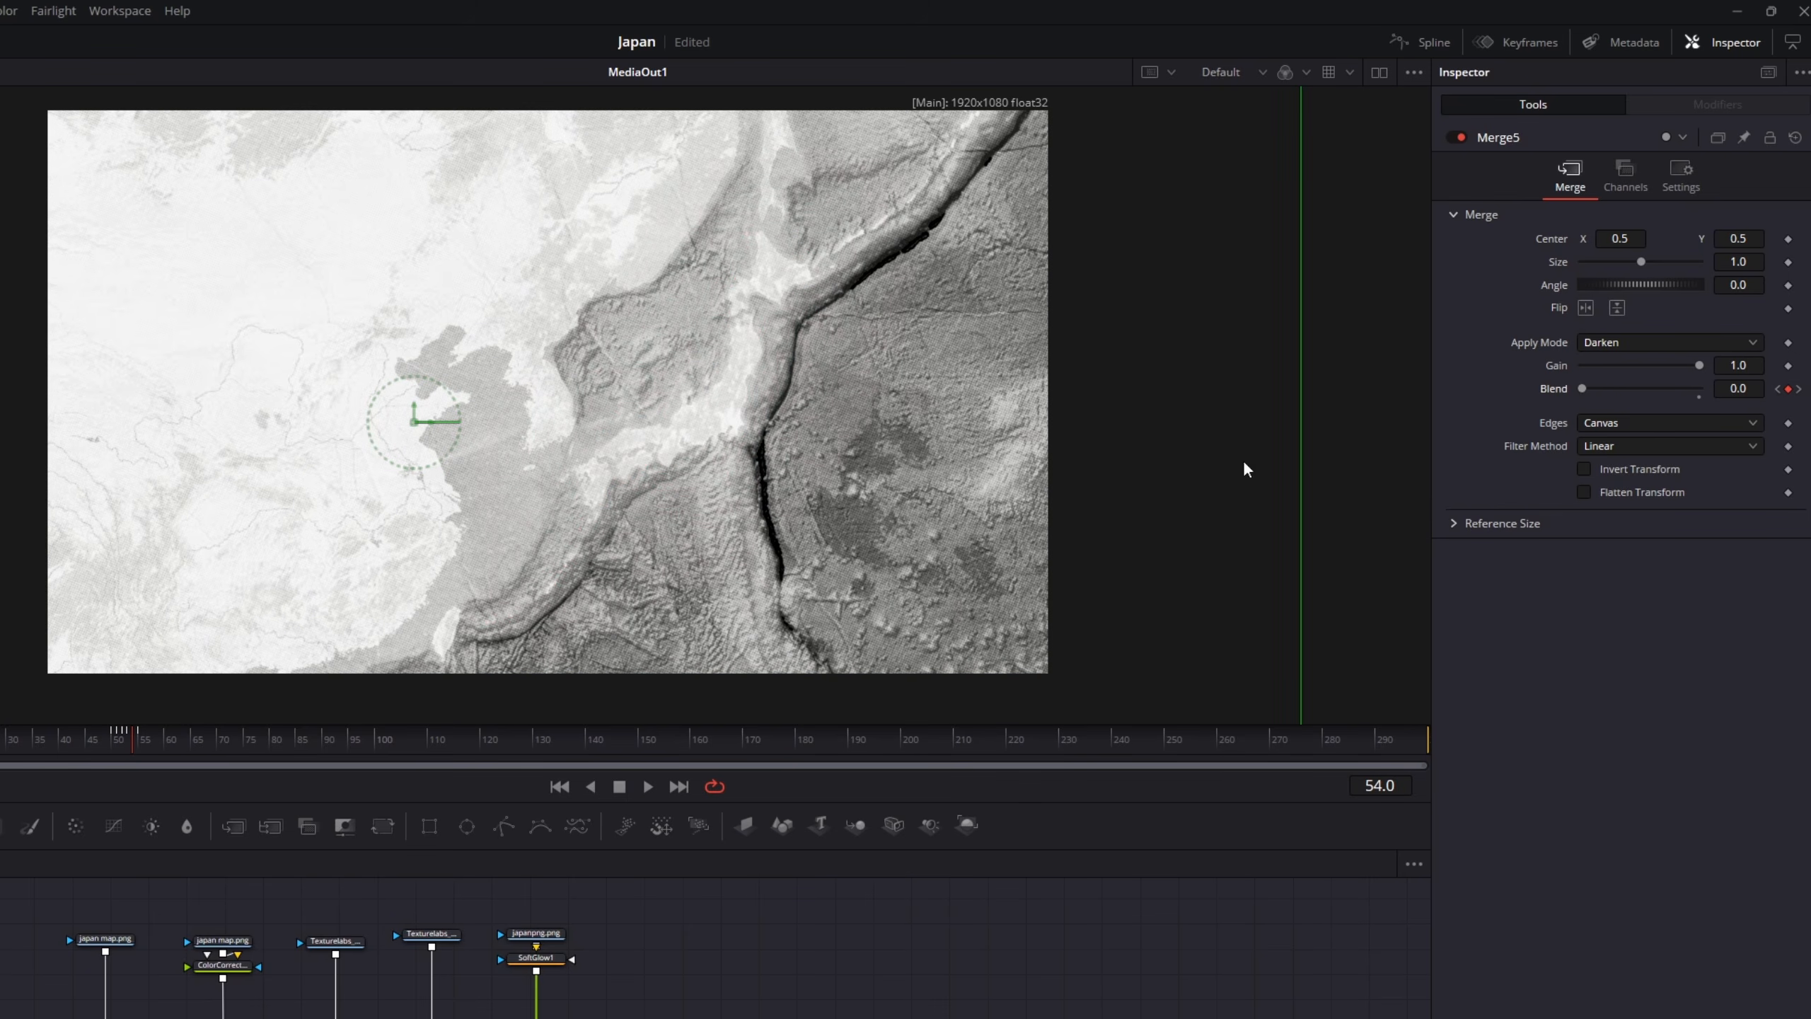
{"action": "key", "text": "space"}
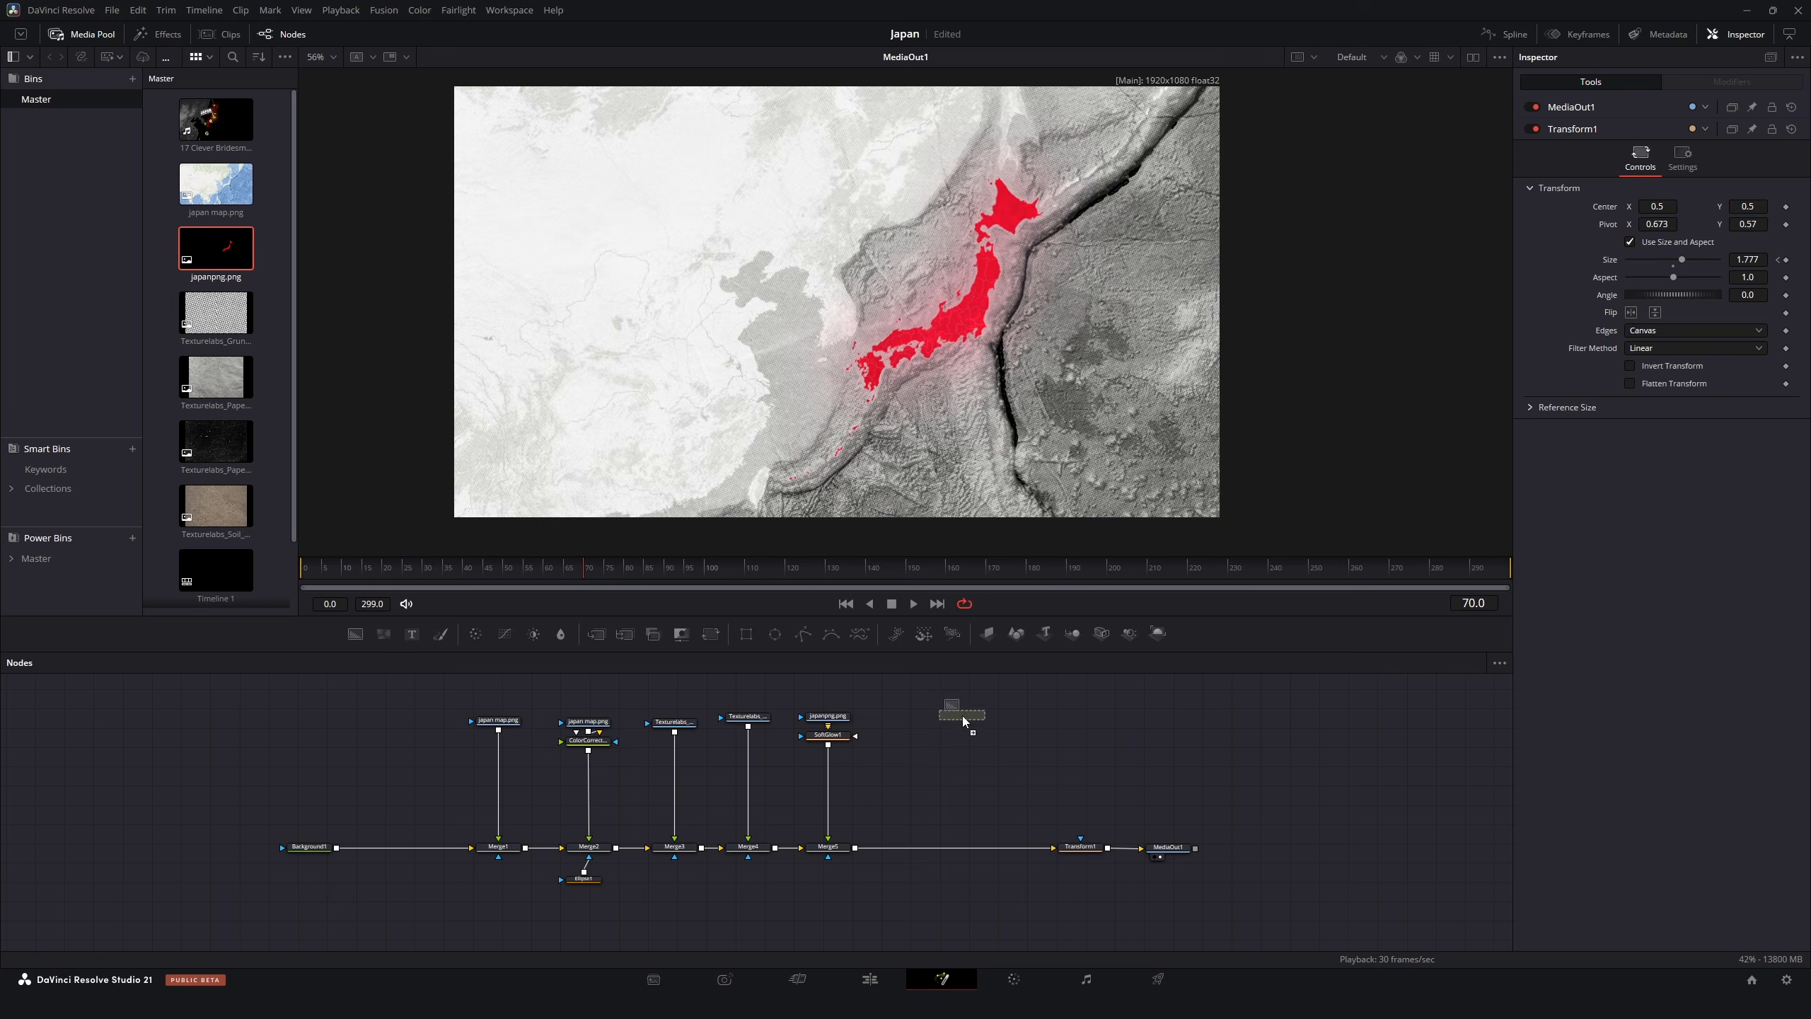
Add a solid white Background node and merge it into the chain after Merge5
{"action": "left_click", "coordinate": [962, 715]}
{"action": "left_click_drag", "start_coordinate": [989, 714], "coordinate": [855, 848]}
{"action": "left_click", "coordinate": [1667, 252]}
{"action": "left_click_drag", "start_coordinate": [1078, 504], "coordinate": [1075, 339]}
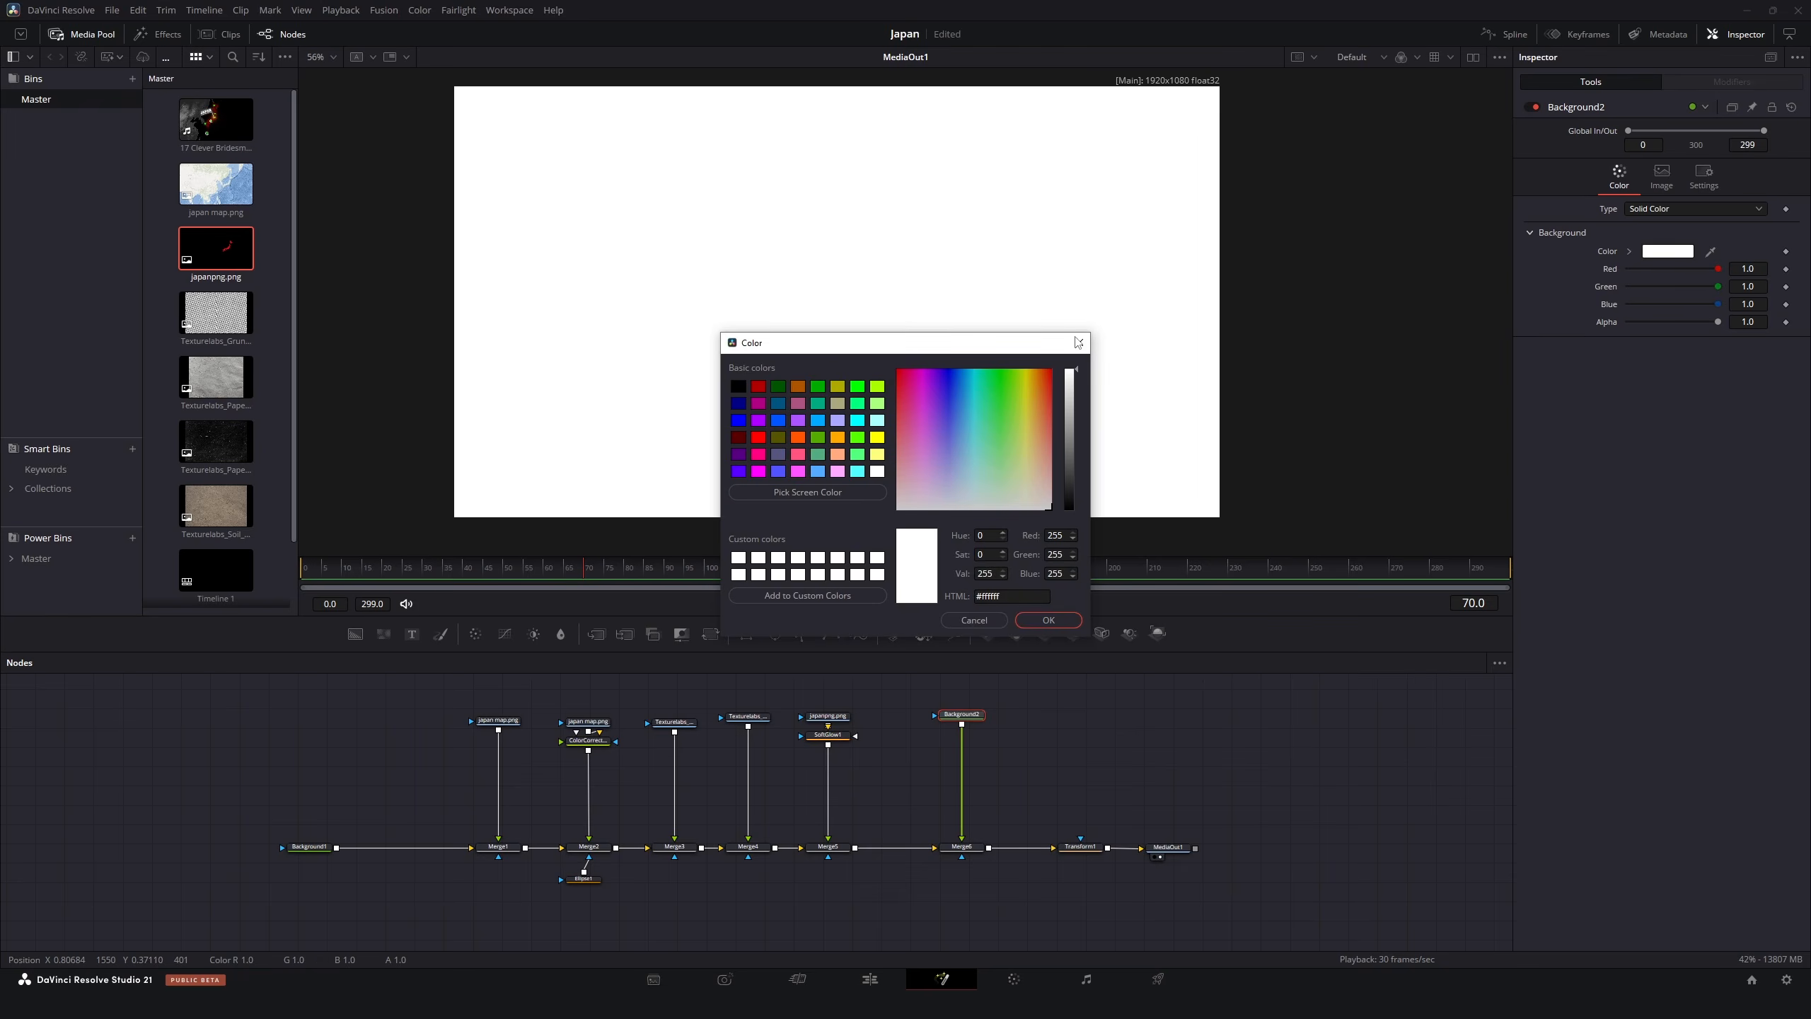
{"action": "left_click", "coordinate": [1047, 619]}
Mask the white background with an ellipse about 0.015 in width and height, centered on Japan at about X 0.66, Y 0.50
{"action": "left_click", "coordinate": [778, 639]}
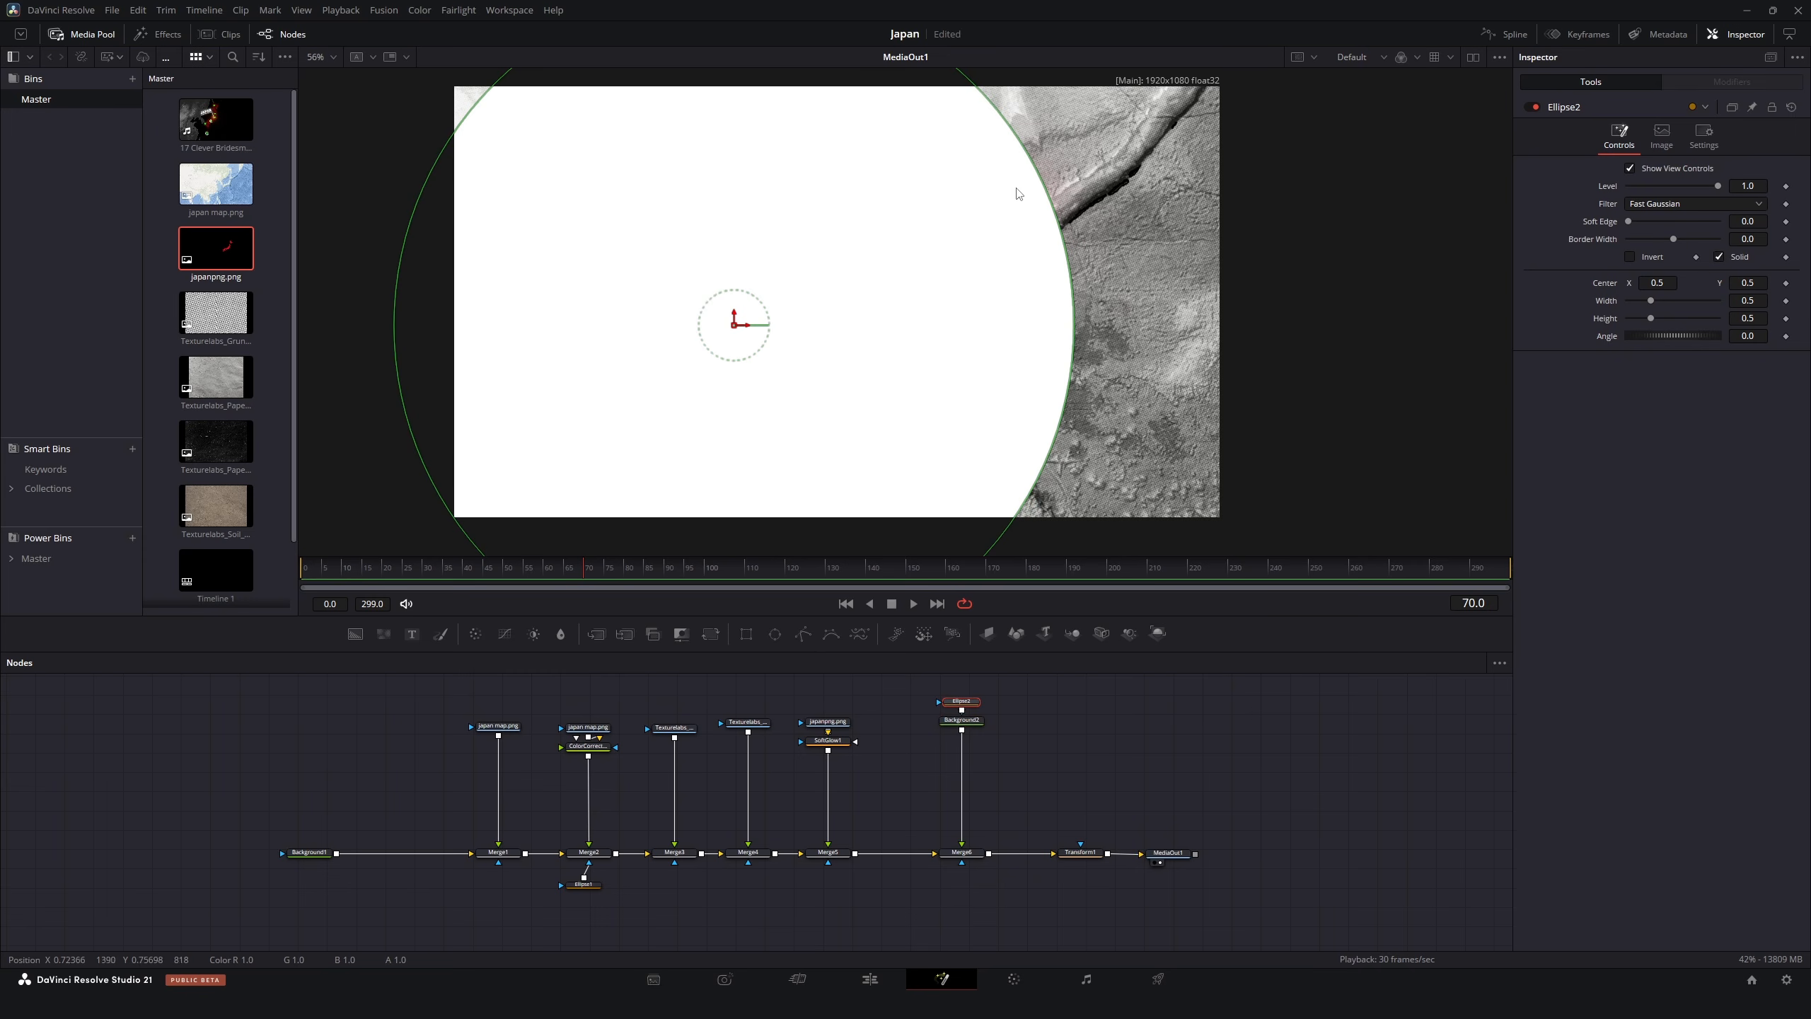
{"action": "left_click_drag", "start_coordinate": [1033, 178], "coordinate": [739, 325]}
{"action": "scroll", "coordinate": [963, 315], "scroll_direction": "up", "scroll_amount": 2}
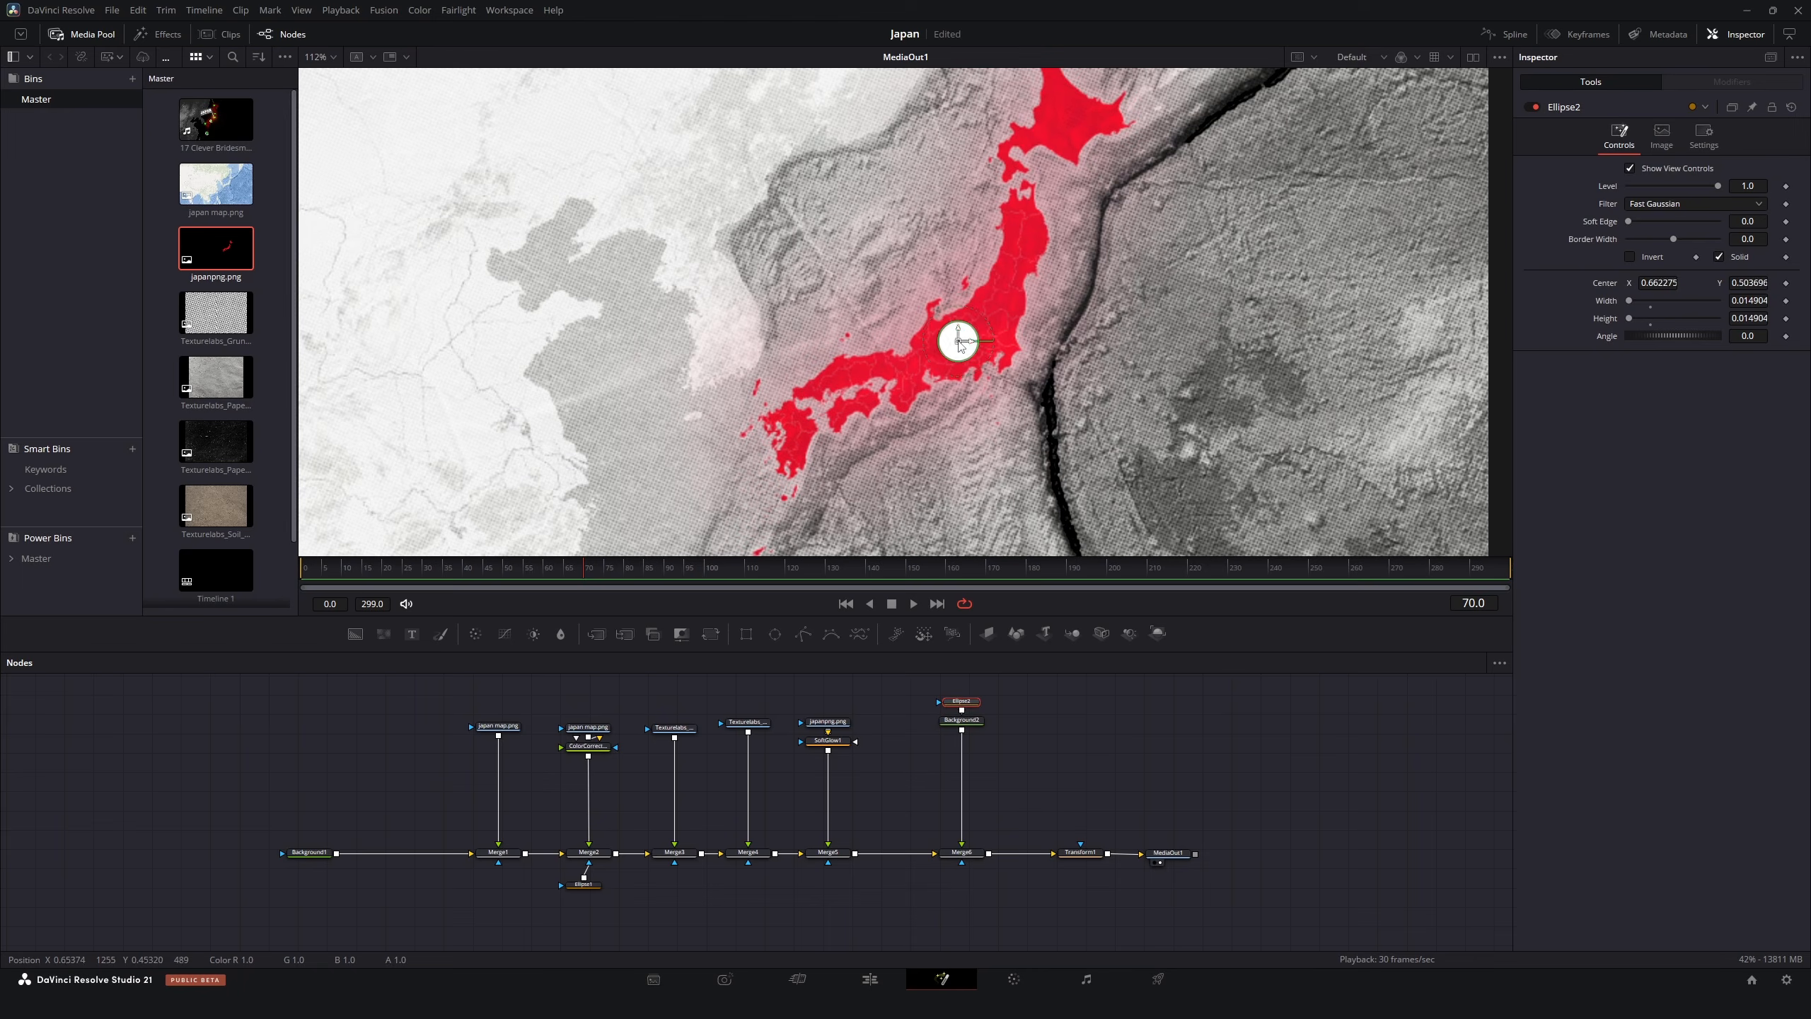
Merge a second solid white Background node with the dot's Background2
{"action": "left_click", "coordinate": [355, 634]}
{"action": "left_click", "coordinate": [1668, 252]}
{"action": "left_click", "coordinate": [878, 472]}
{"action": "left_click", "coordinate": [1049, 620]}
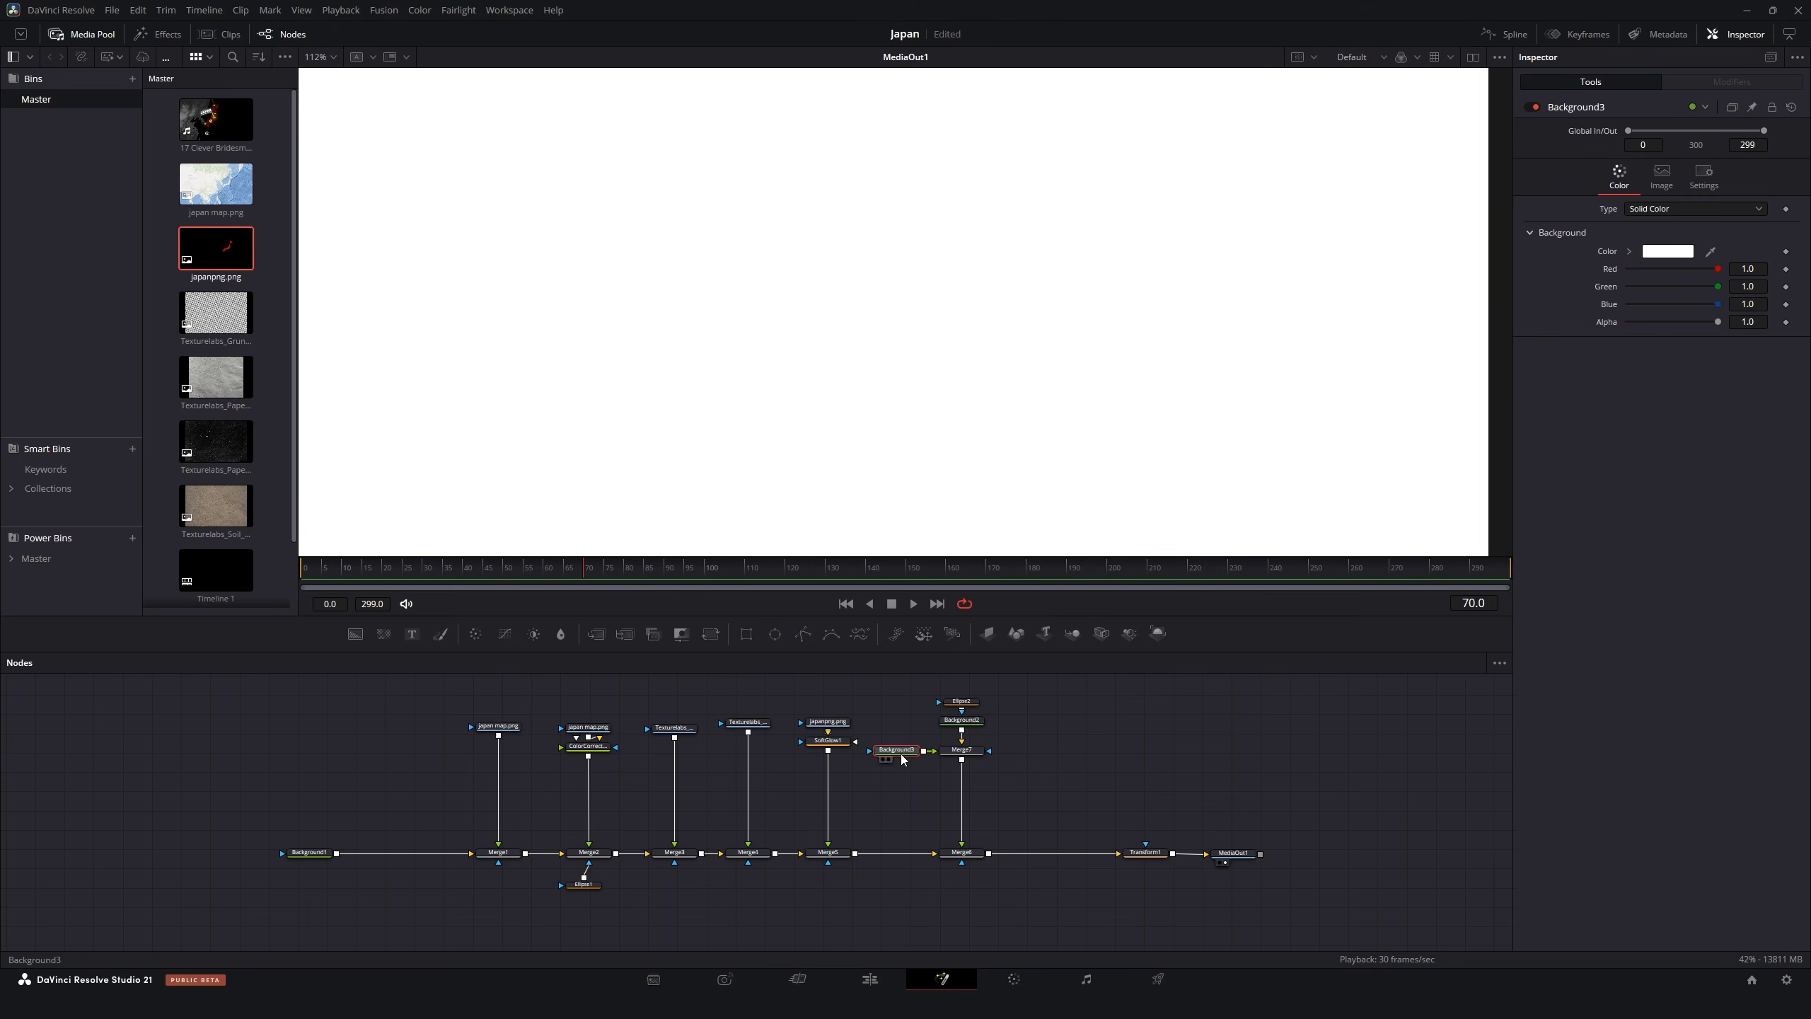
Mask Background3 with an open polygon running up from the white dot and horizontally to the west, using a 0.0025 border width
{"action": "left_click", "coordinate": [809, 639]}
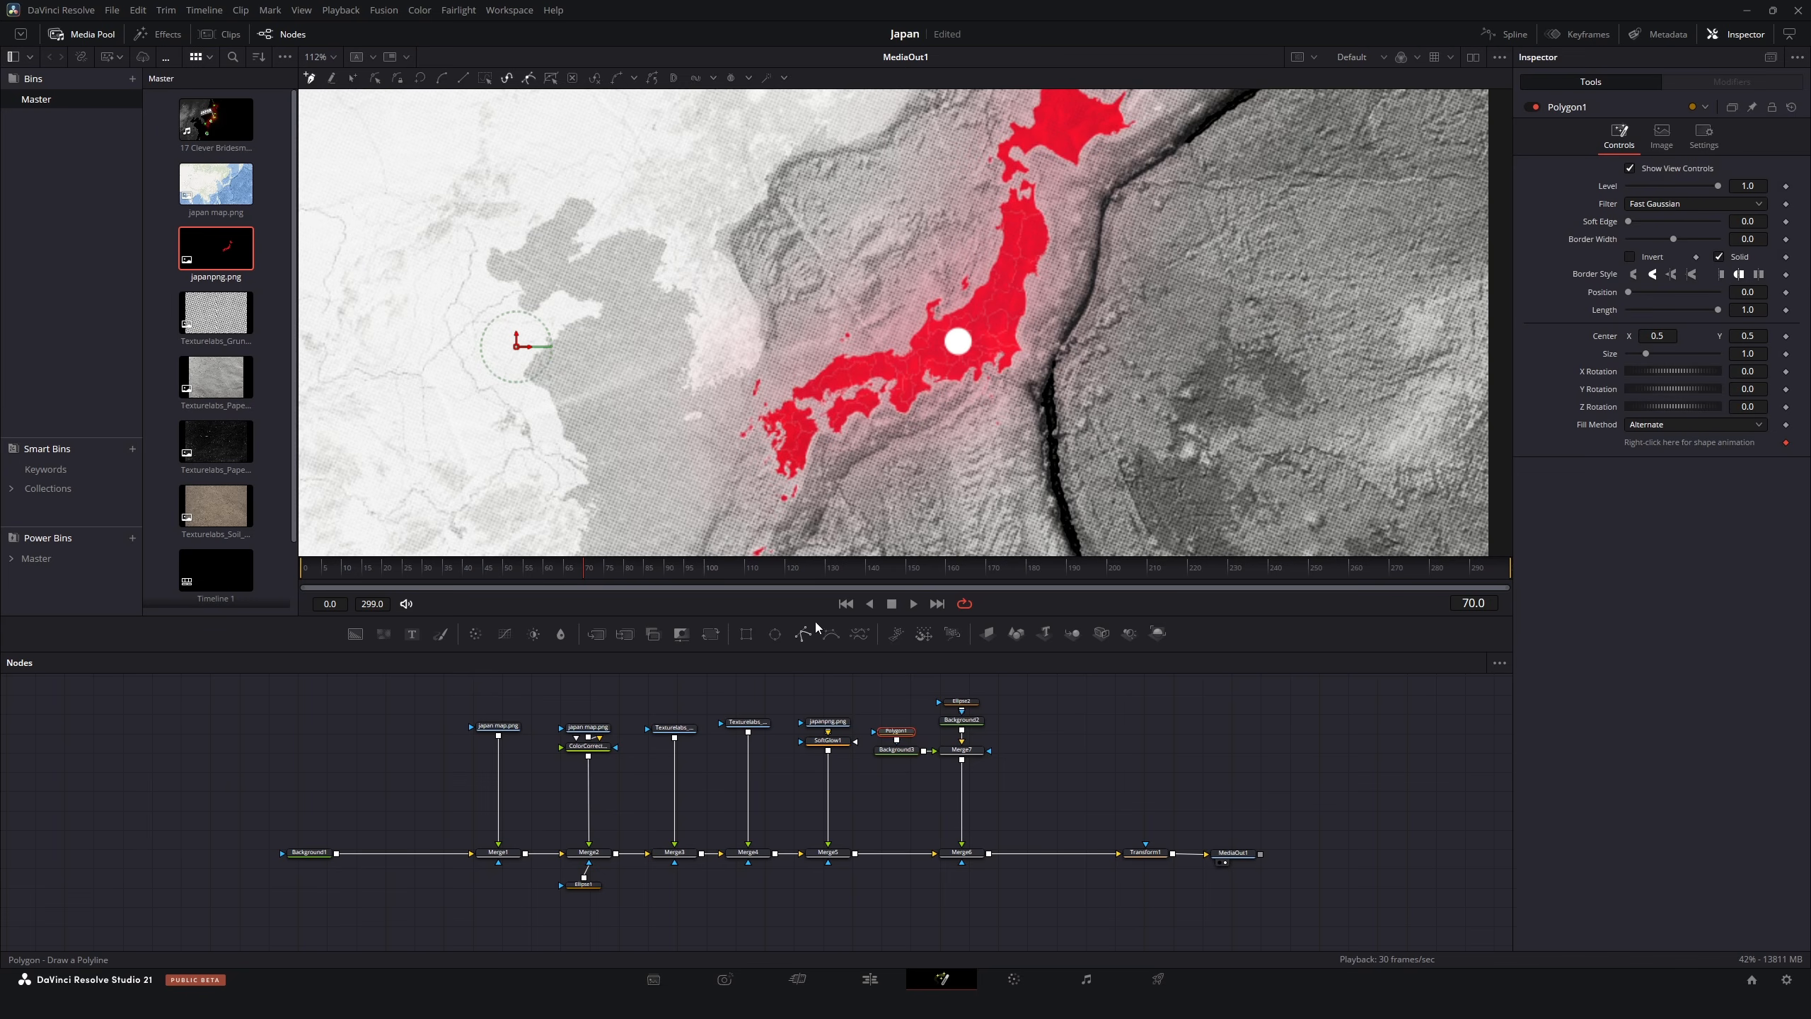
{"action": "left_click", "coordinate": [958, 341]}
{"action": "left_click", "coordinate": [954, 271]}
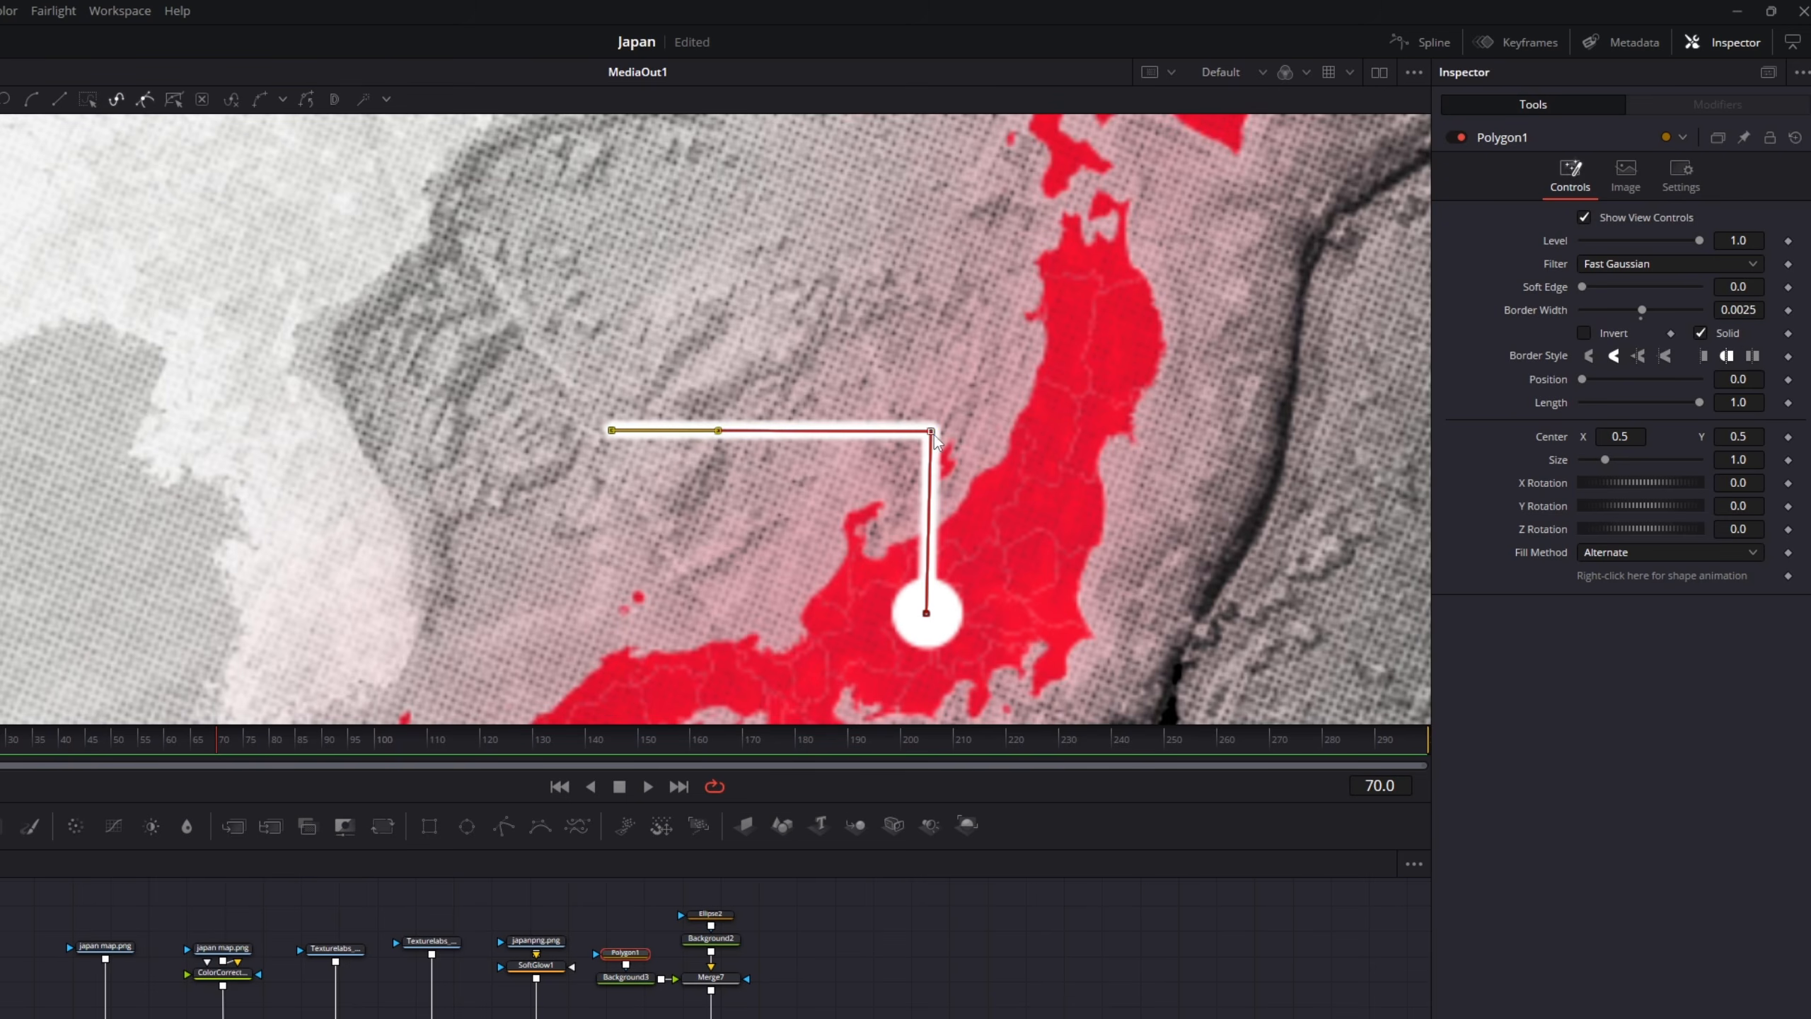
{"action": "left_click_drag", "start_coordinate": [935, 439], "coordinate": [928, 436]}
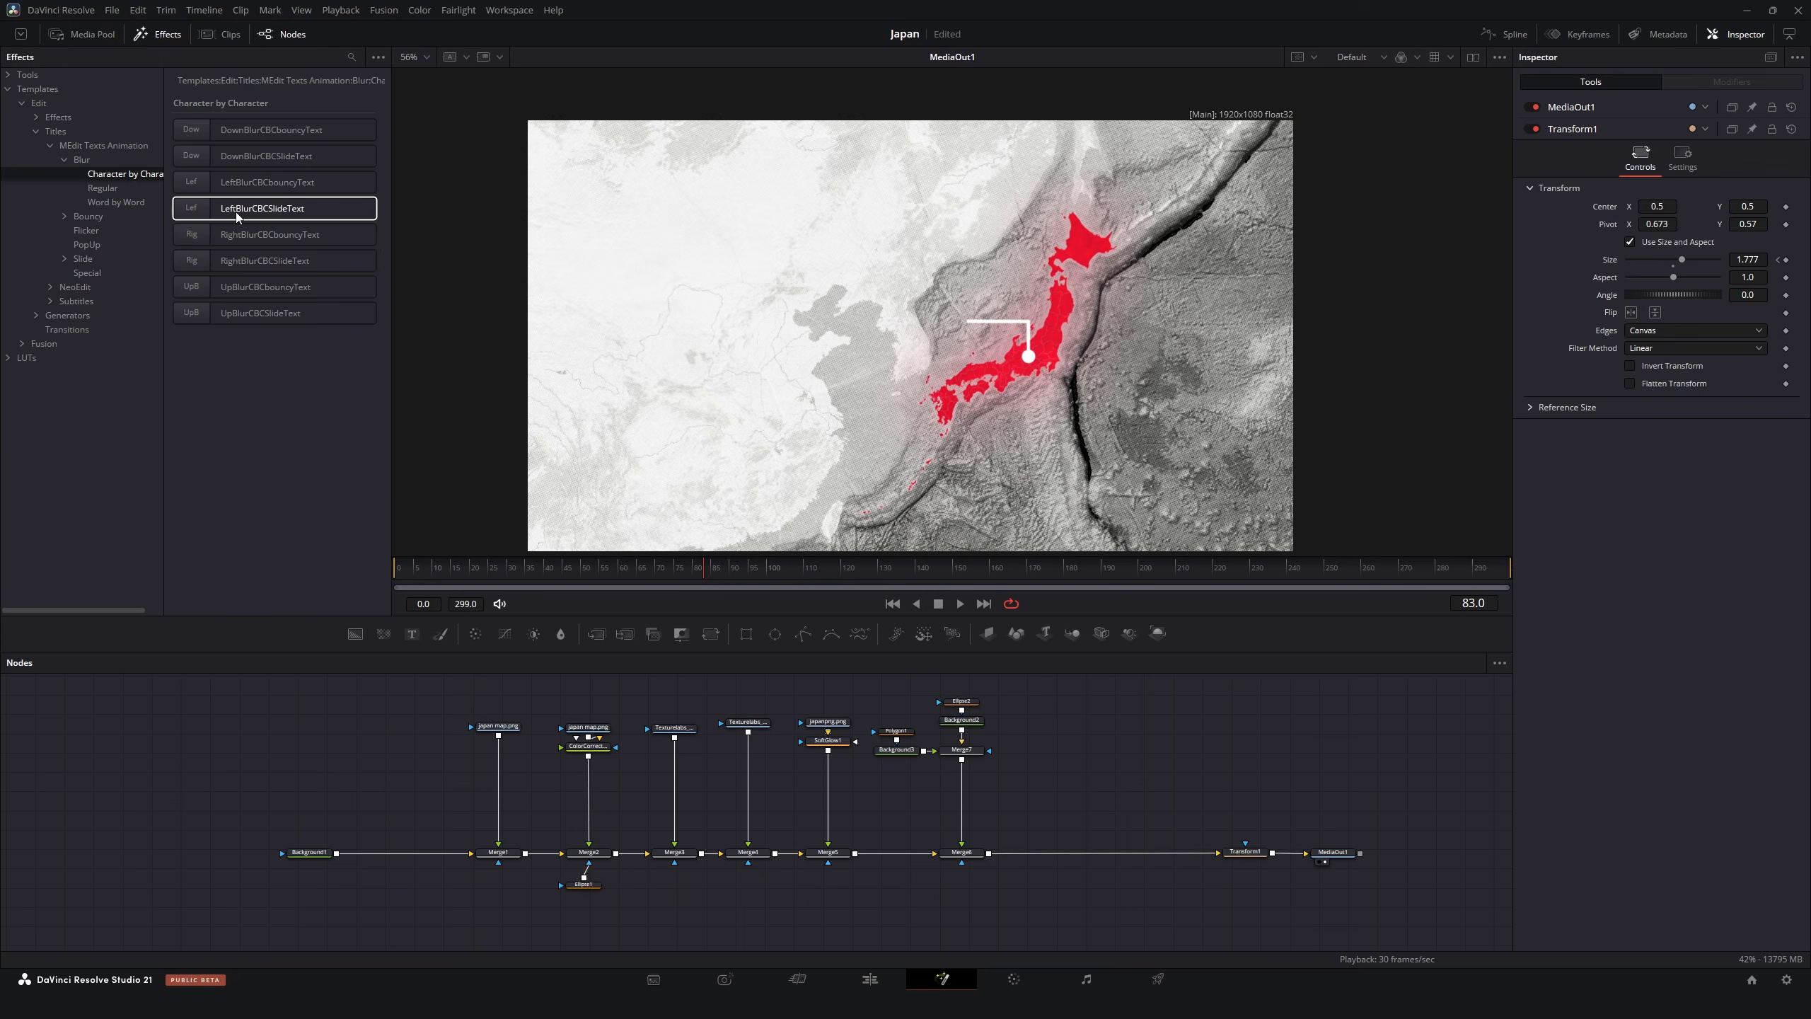
Merge a LeftBlurCBCSlideText title reading "Japan" after Merge6, with a drop shadow, centered at about X 0.64, Y 0.57
{"action": "left_click_drag", "start_coordinate": [1037, 705], "coordinate": [996, 853]}
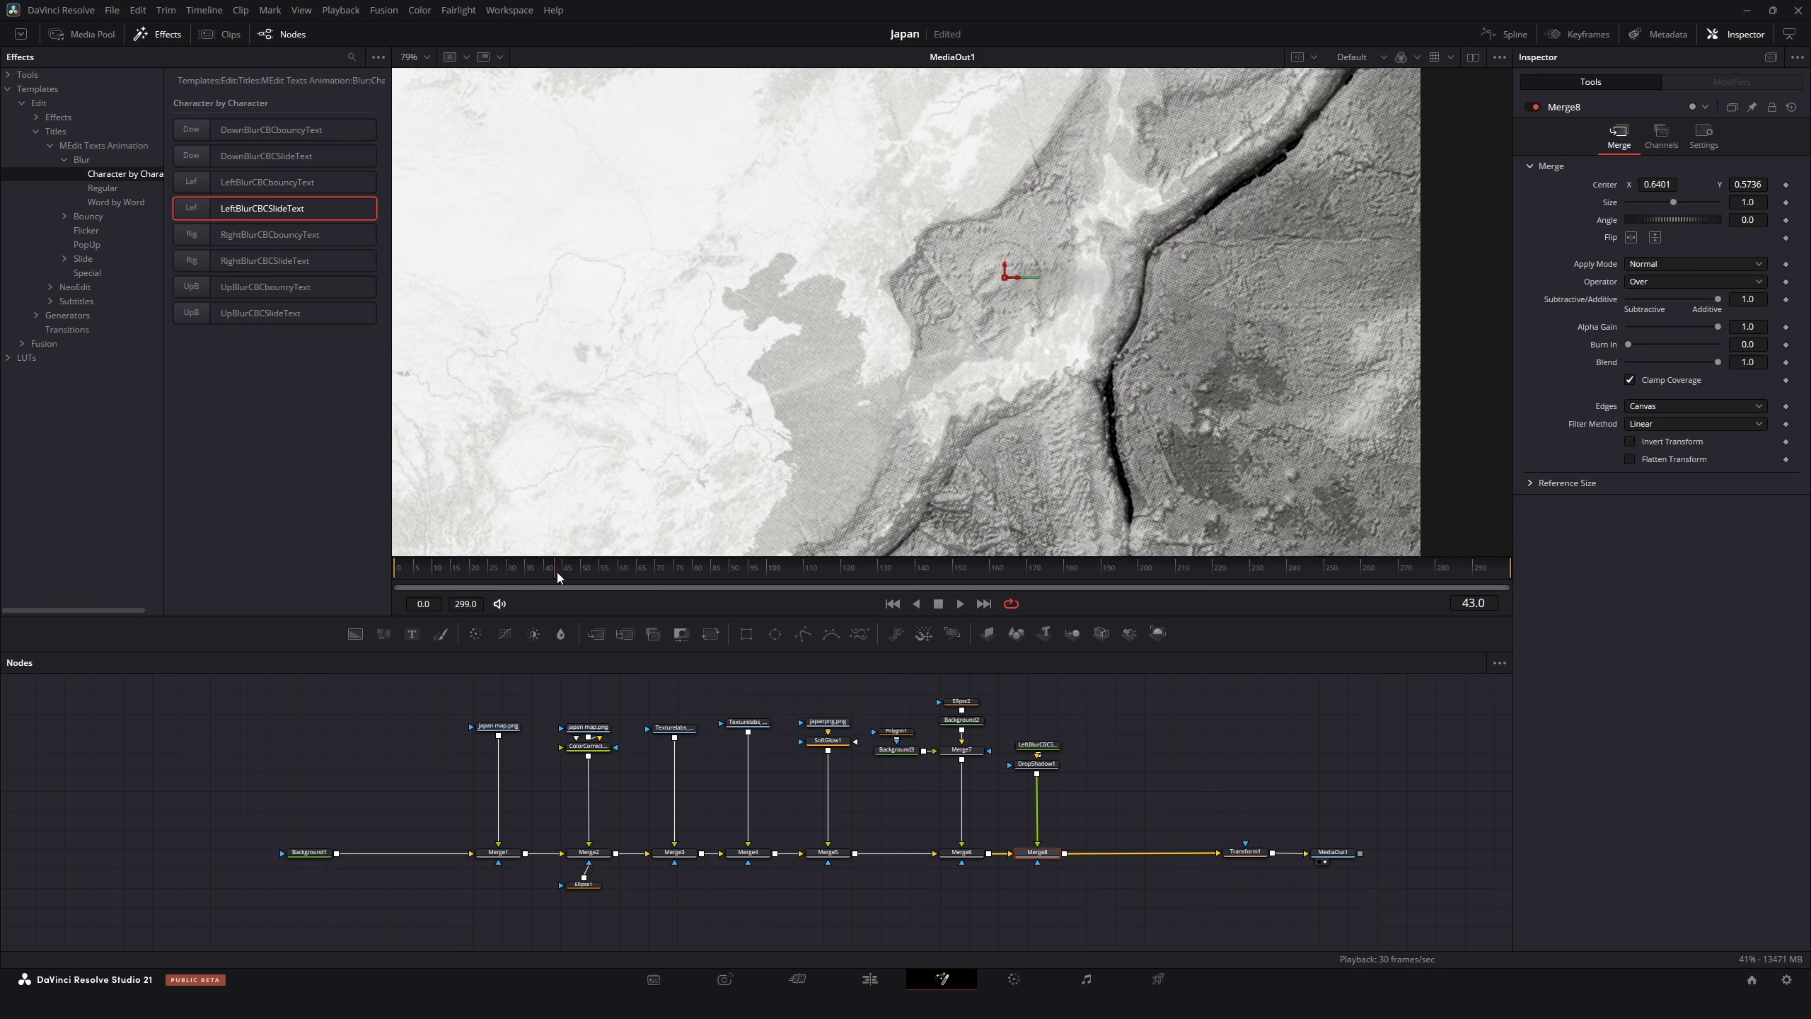
{"action": "left_click_drag", "start_coordinate": [558, 572], "coordinate": [606, 573]}
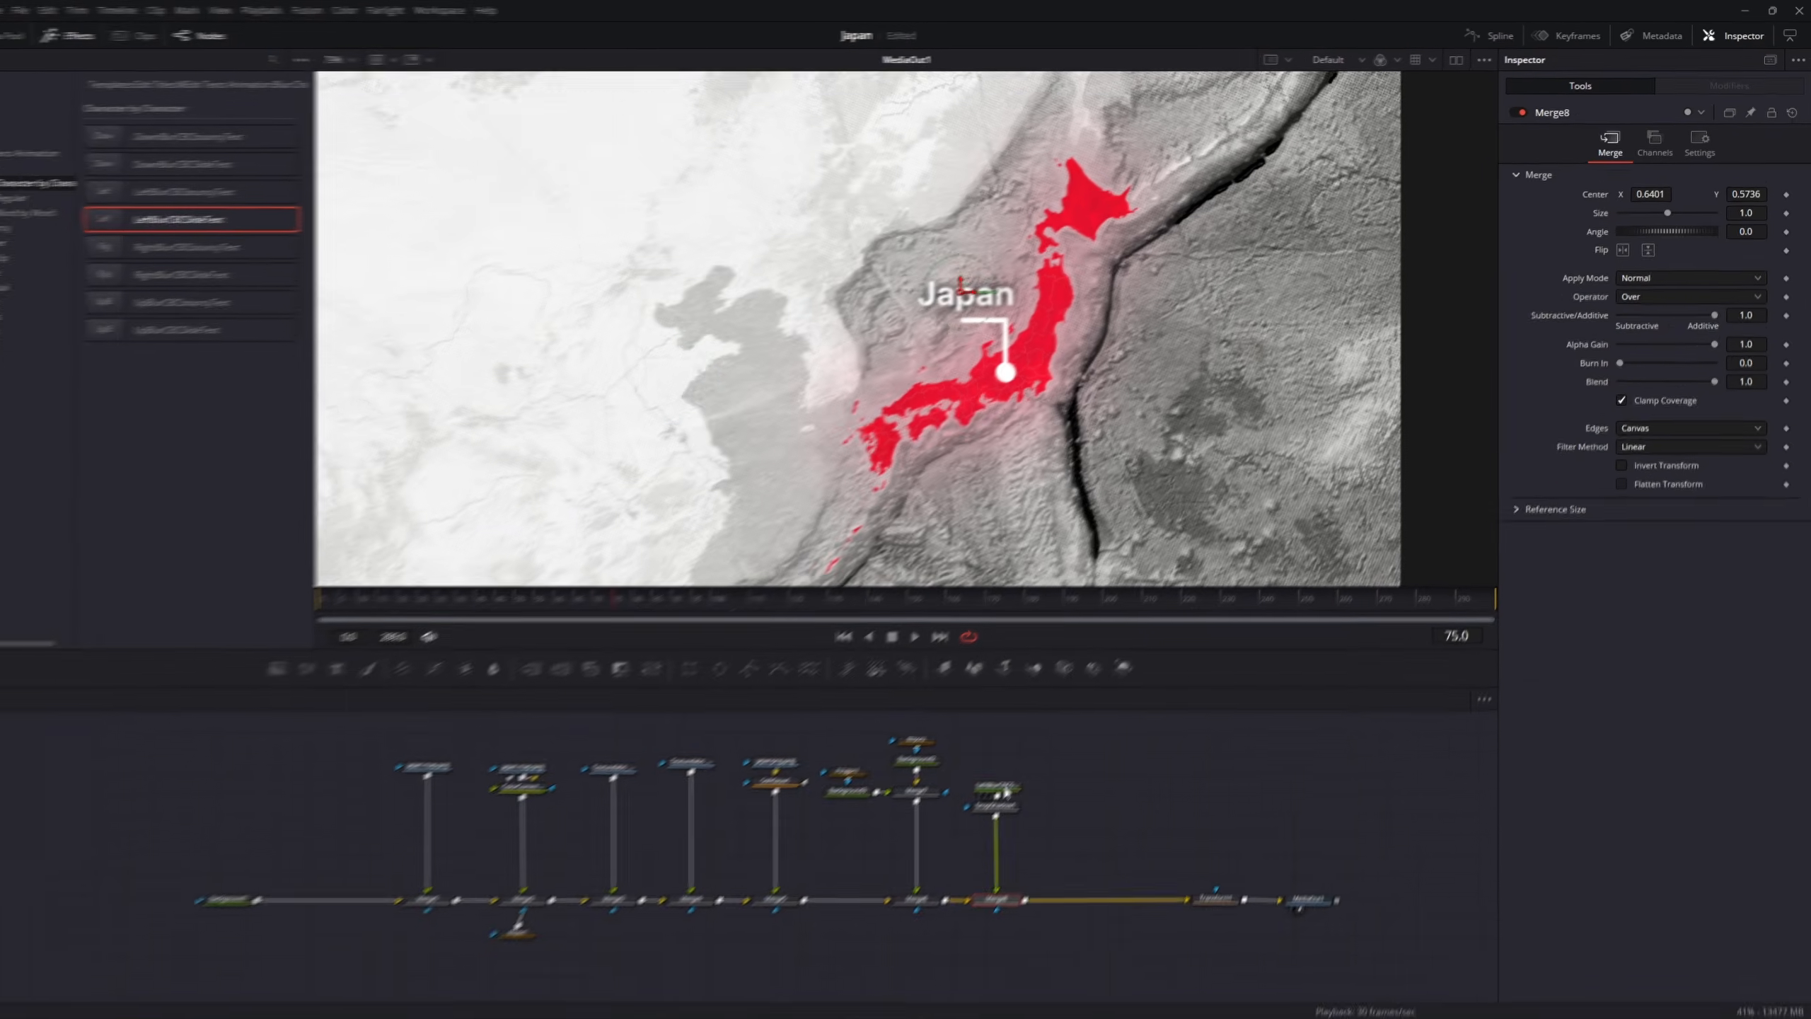
Set the Japan title's blur strength to 7.0, start position to -0.059, animation speed to 10.0 and appearance time to 0.194
{"action": "left_click", "coordinate": [1037, 744]}
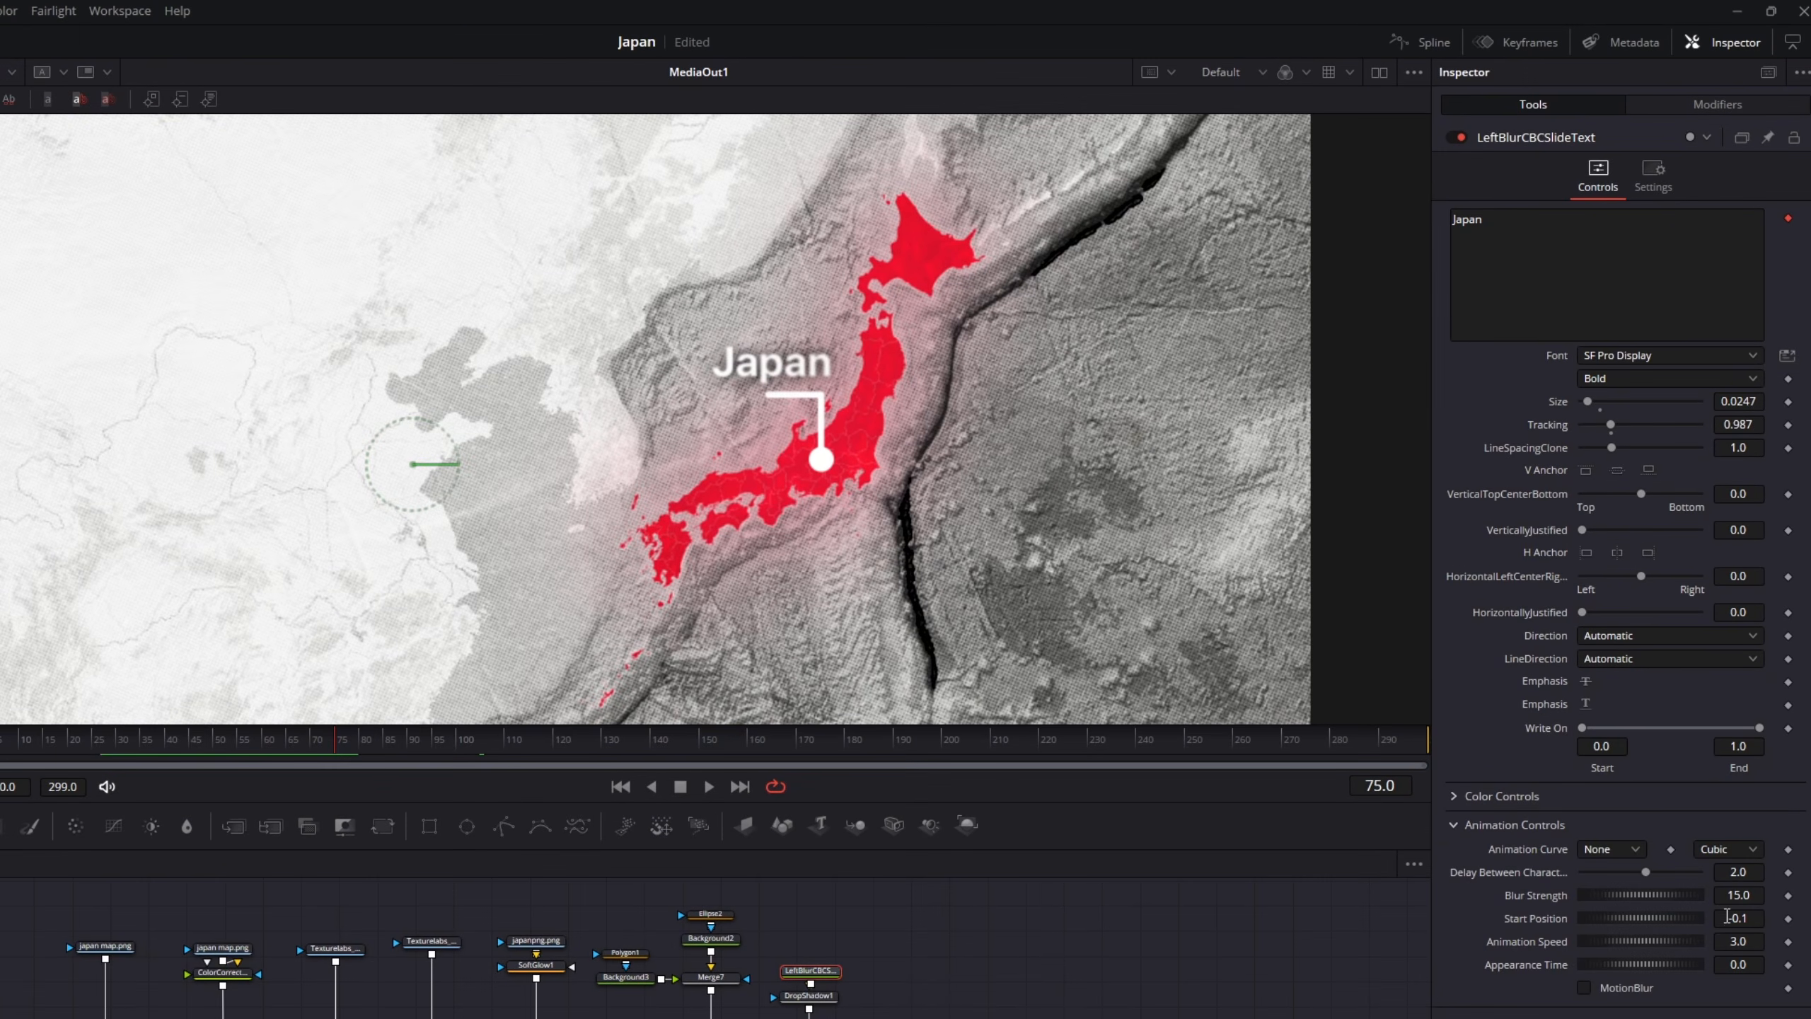
{"action": "left_click_drag", "start_coordinate": [1746, 969], "coordinate": [1804, 968]}
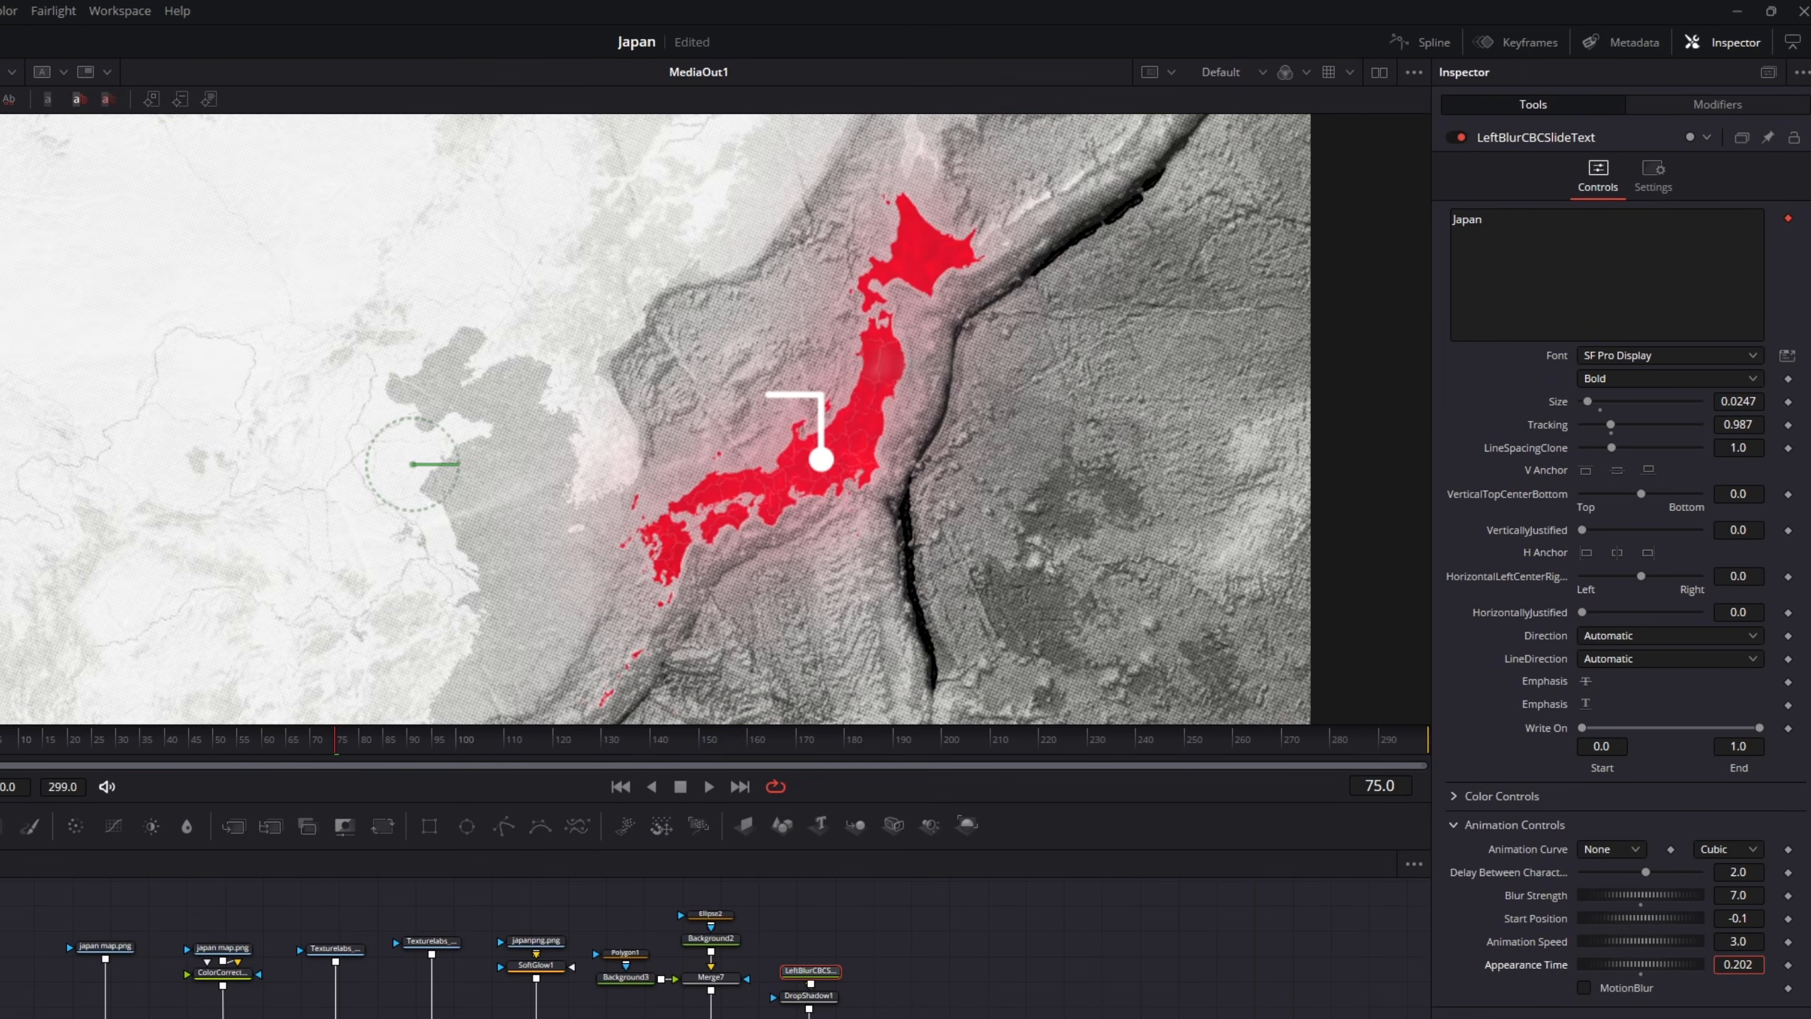
{"action": "left_click", "coordinate": [710, 787]}
{"action": "left_click", "coordinate": [683, 787]}
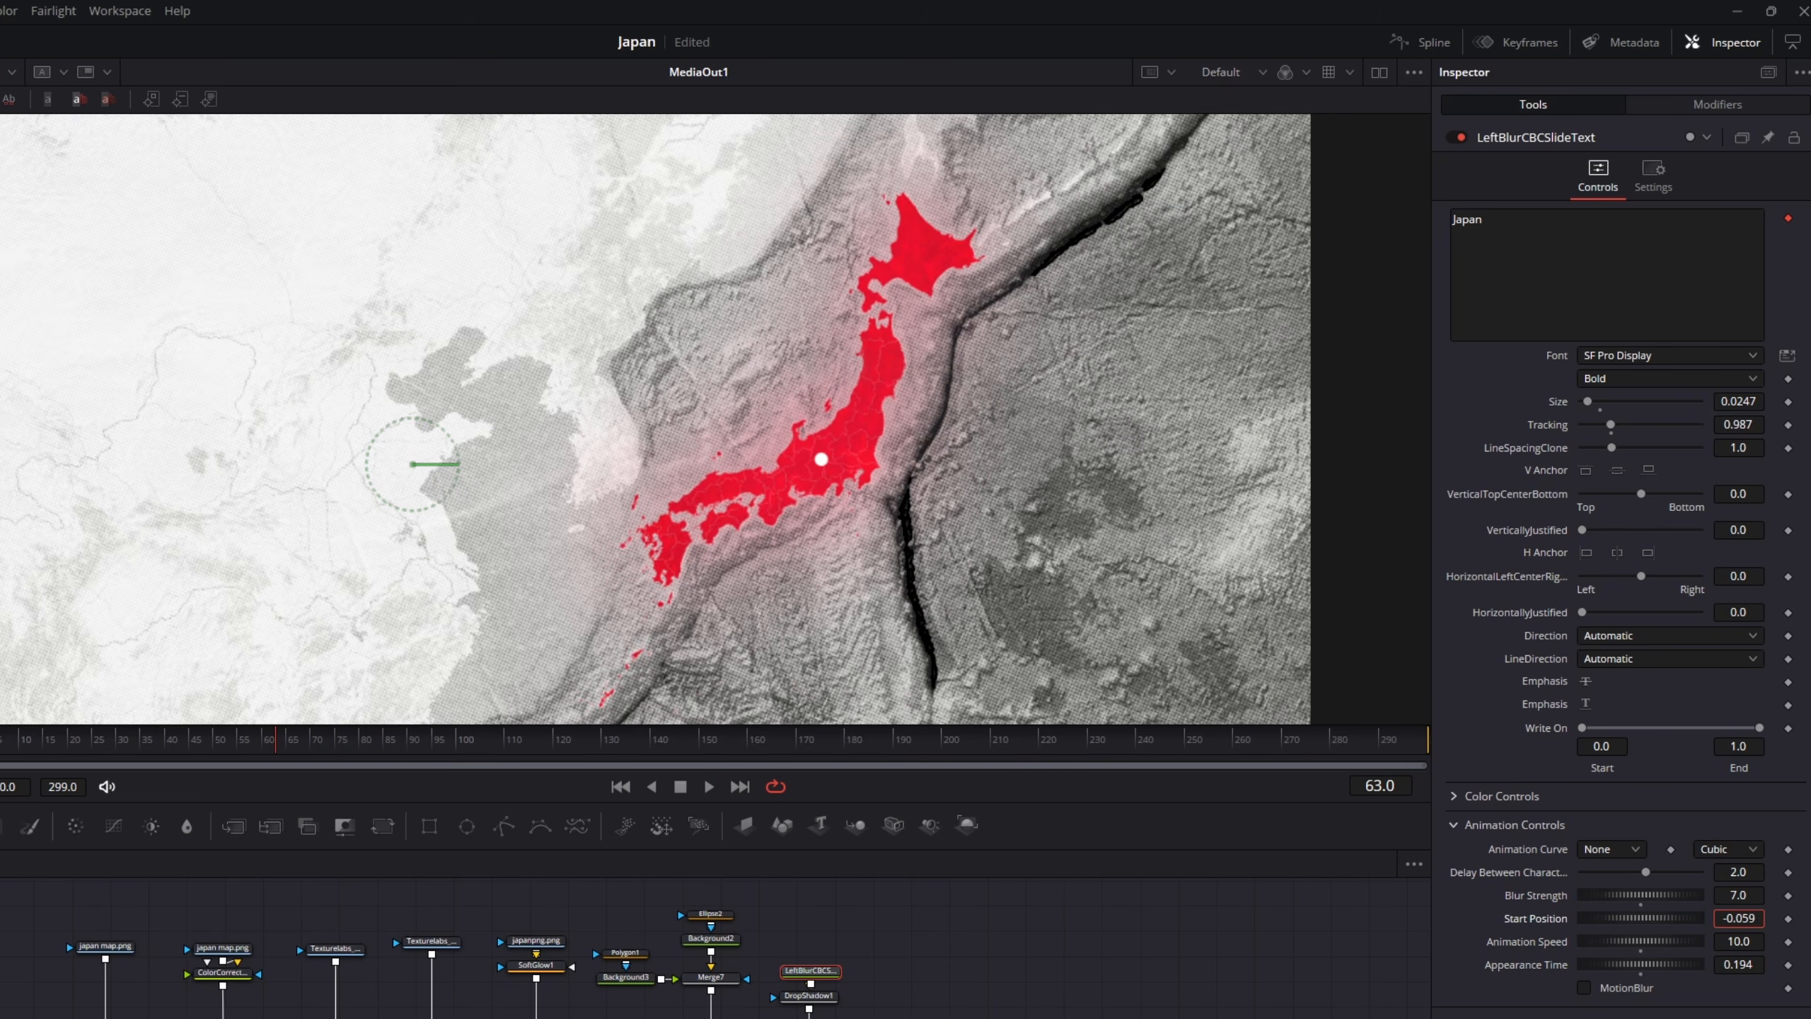
{"action": "left_click", "coordinate": [710, 788]}
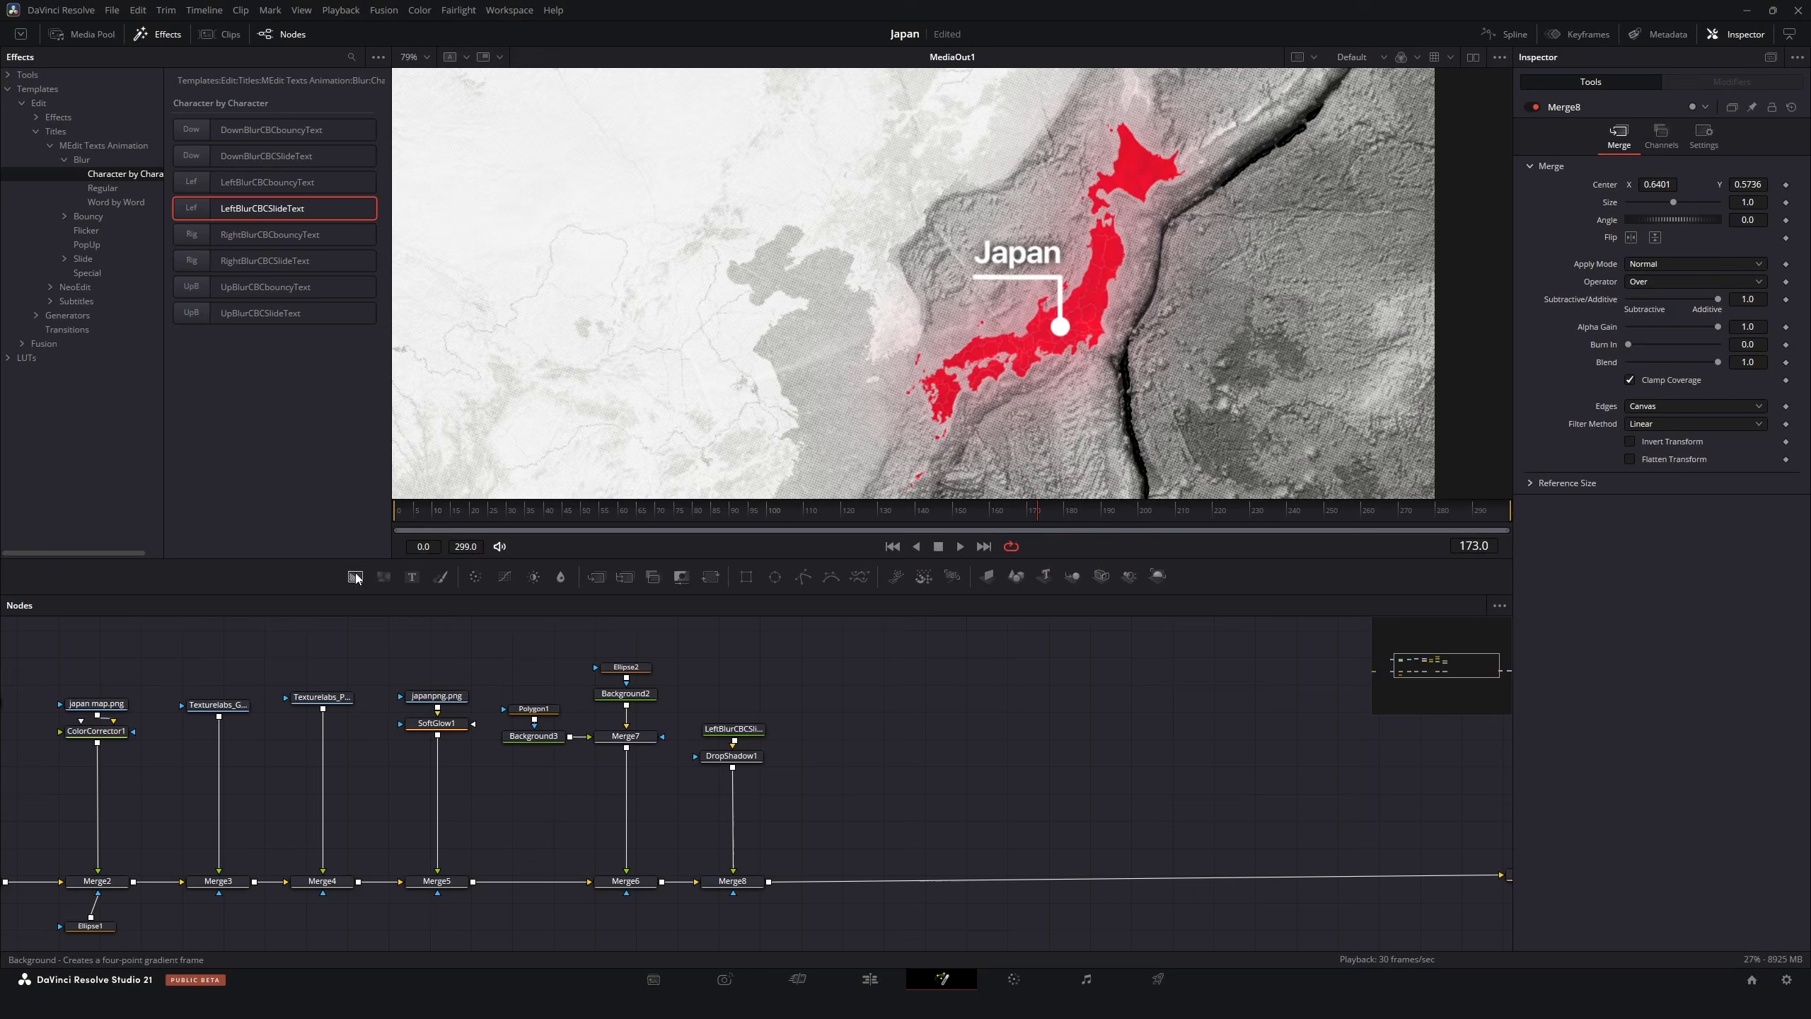
Add a solid green Background node with red about 0.184 and green 1.0, merged after Merge8
{"action": "left_click_drag", "start_coordinate": [356, 578], "coordinate": [768, 882]}
{"action": "left_click", "coordinate": [1667, 251]}
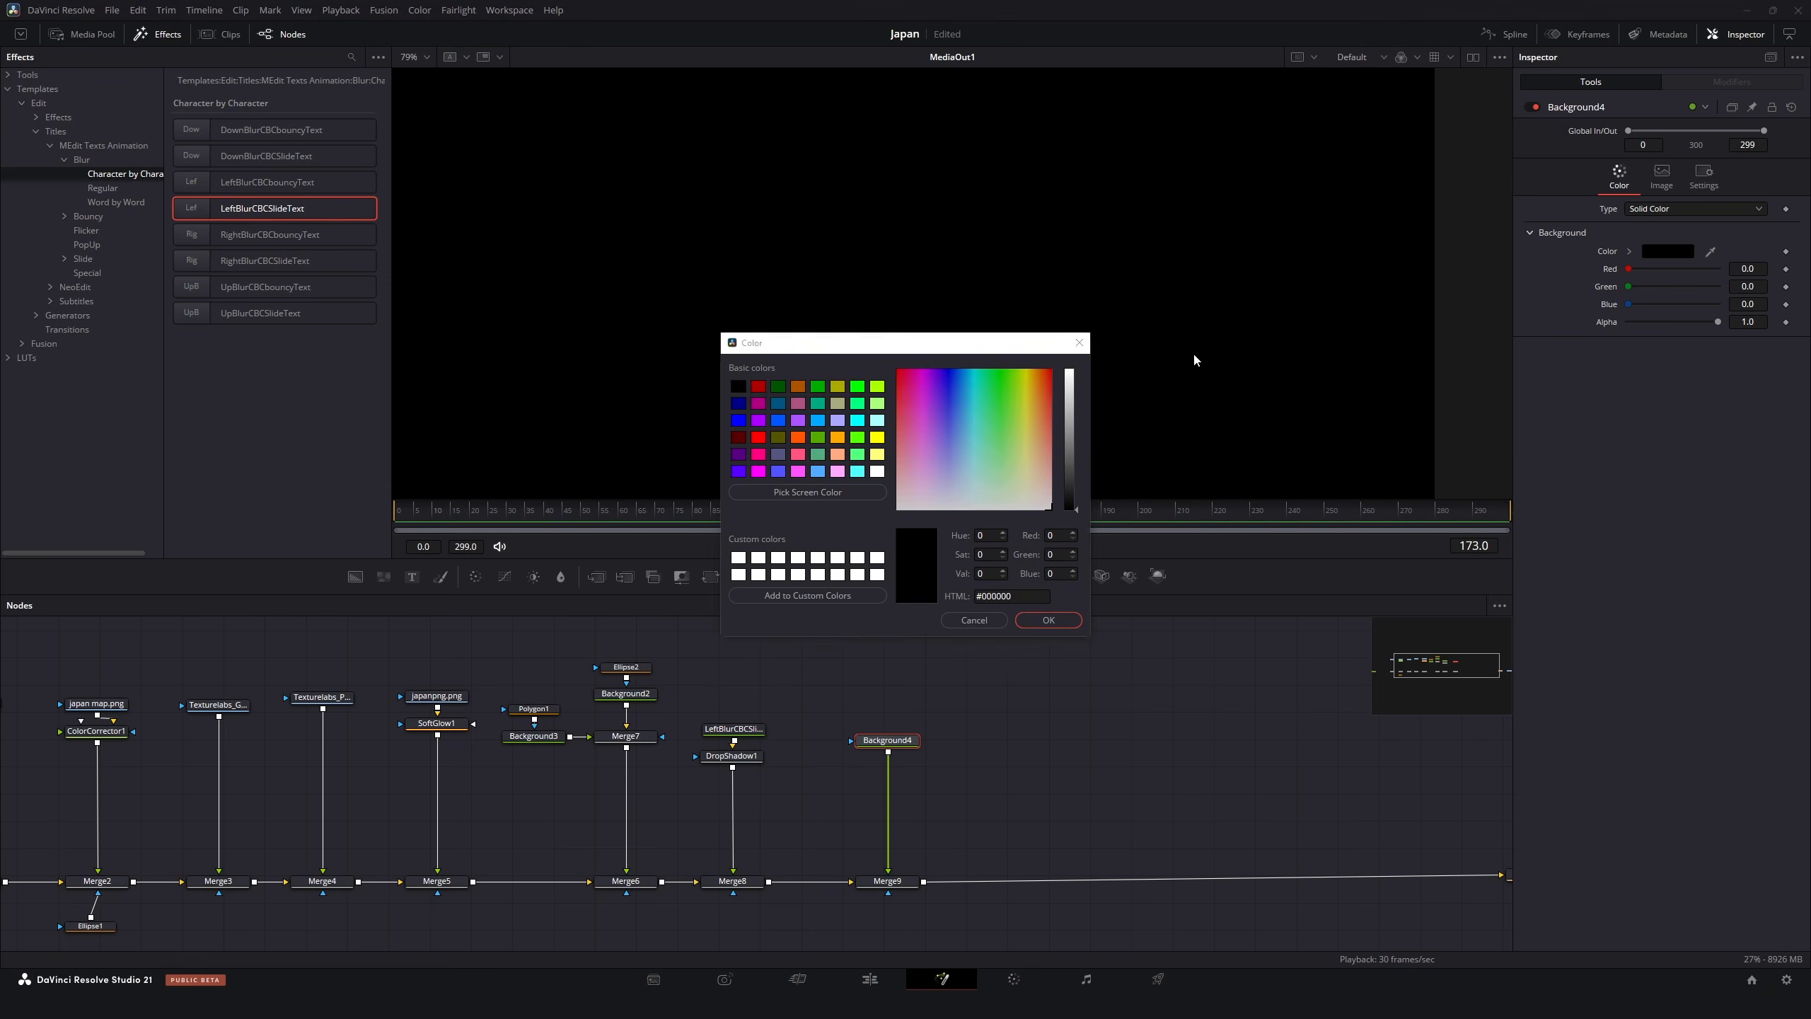
{"action": "left_click", "coordinate": [1069, 376]}
{"action": "left_click", "coordinate": [1048, 619]}
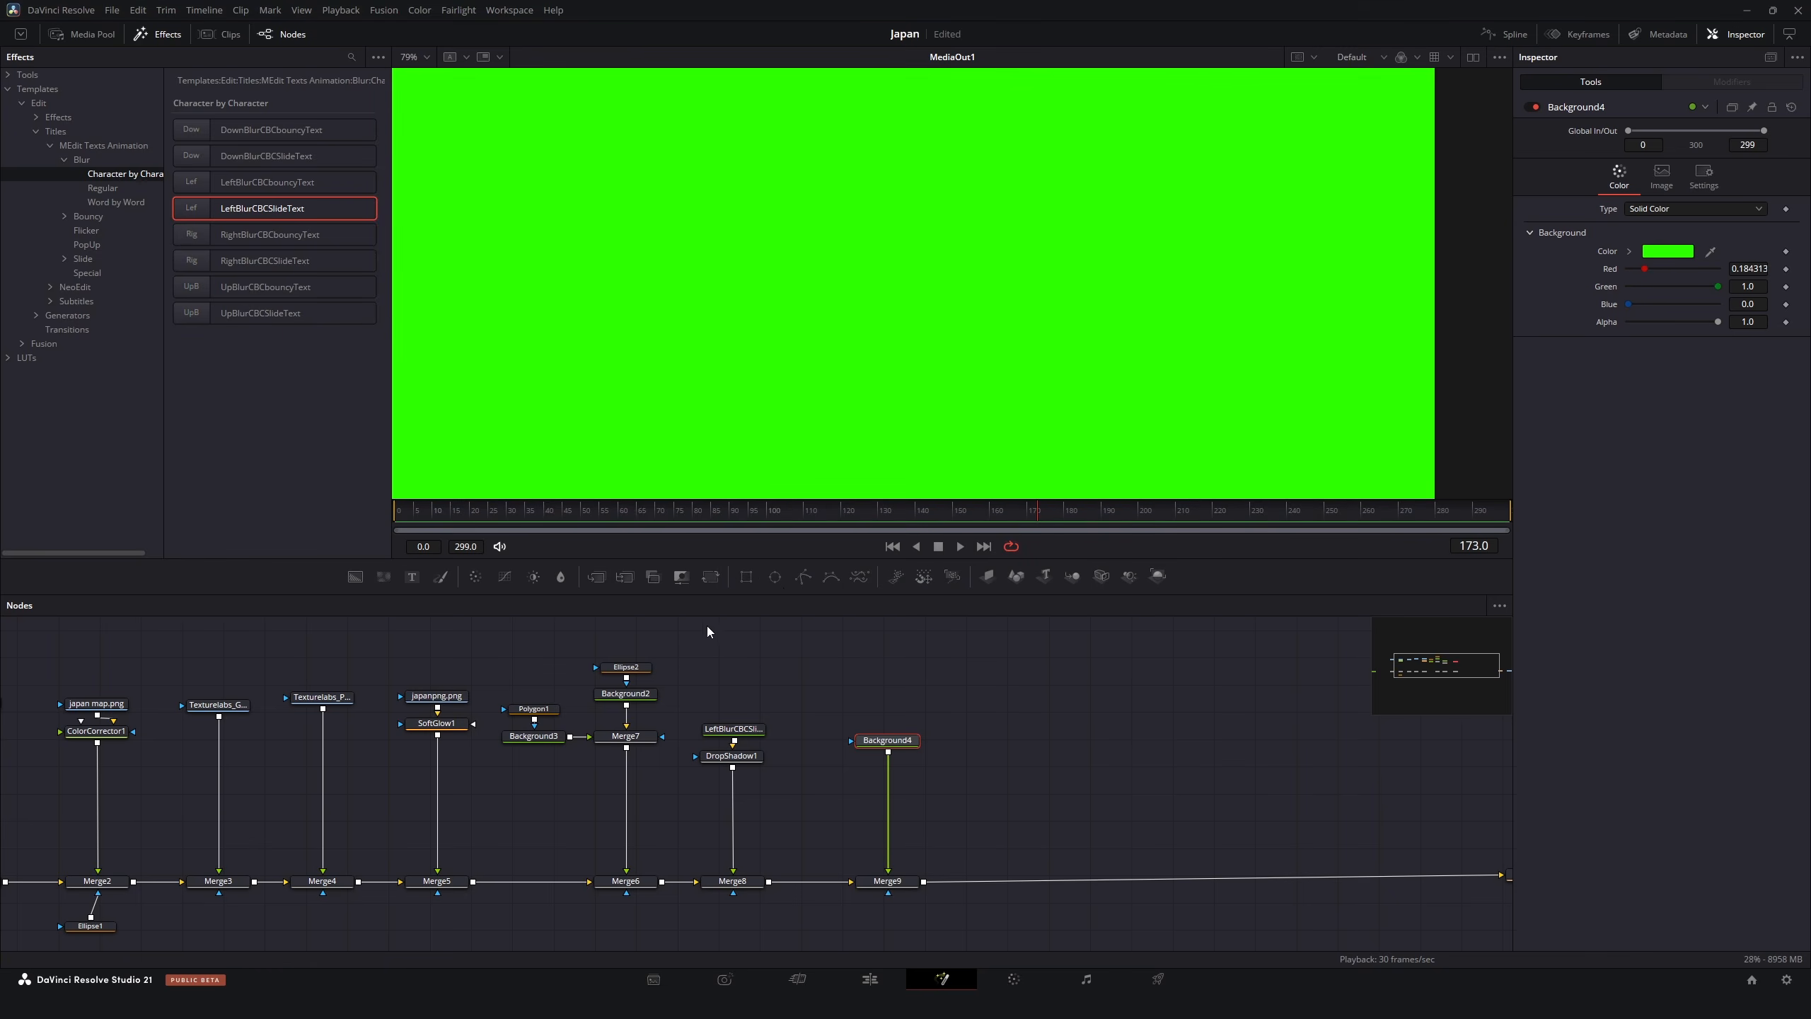
Mask Background4 with an ellipse 0.005337 wide and high, placed on southwestern Japan at about X 0.604, Y 0.443
{"action": "left_click", "coordinate": [775, 577]}
{"action": "left_click_drag", "start_coordinate": [1228, 314], "coordinate": [788, 331]}
{"action": "left_click_drag", "start_coordinate": [747, 330], "coordinate": [971, 421]}
{"action": "scroll", "coordinate": [980, 371], "scroll_direction": "up", "scroll_amount": 3}
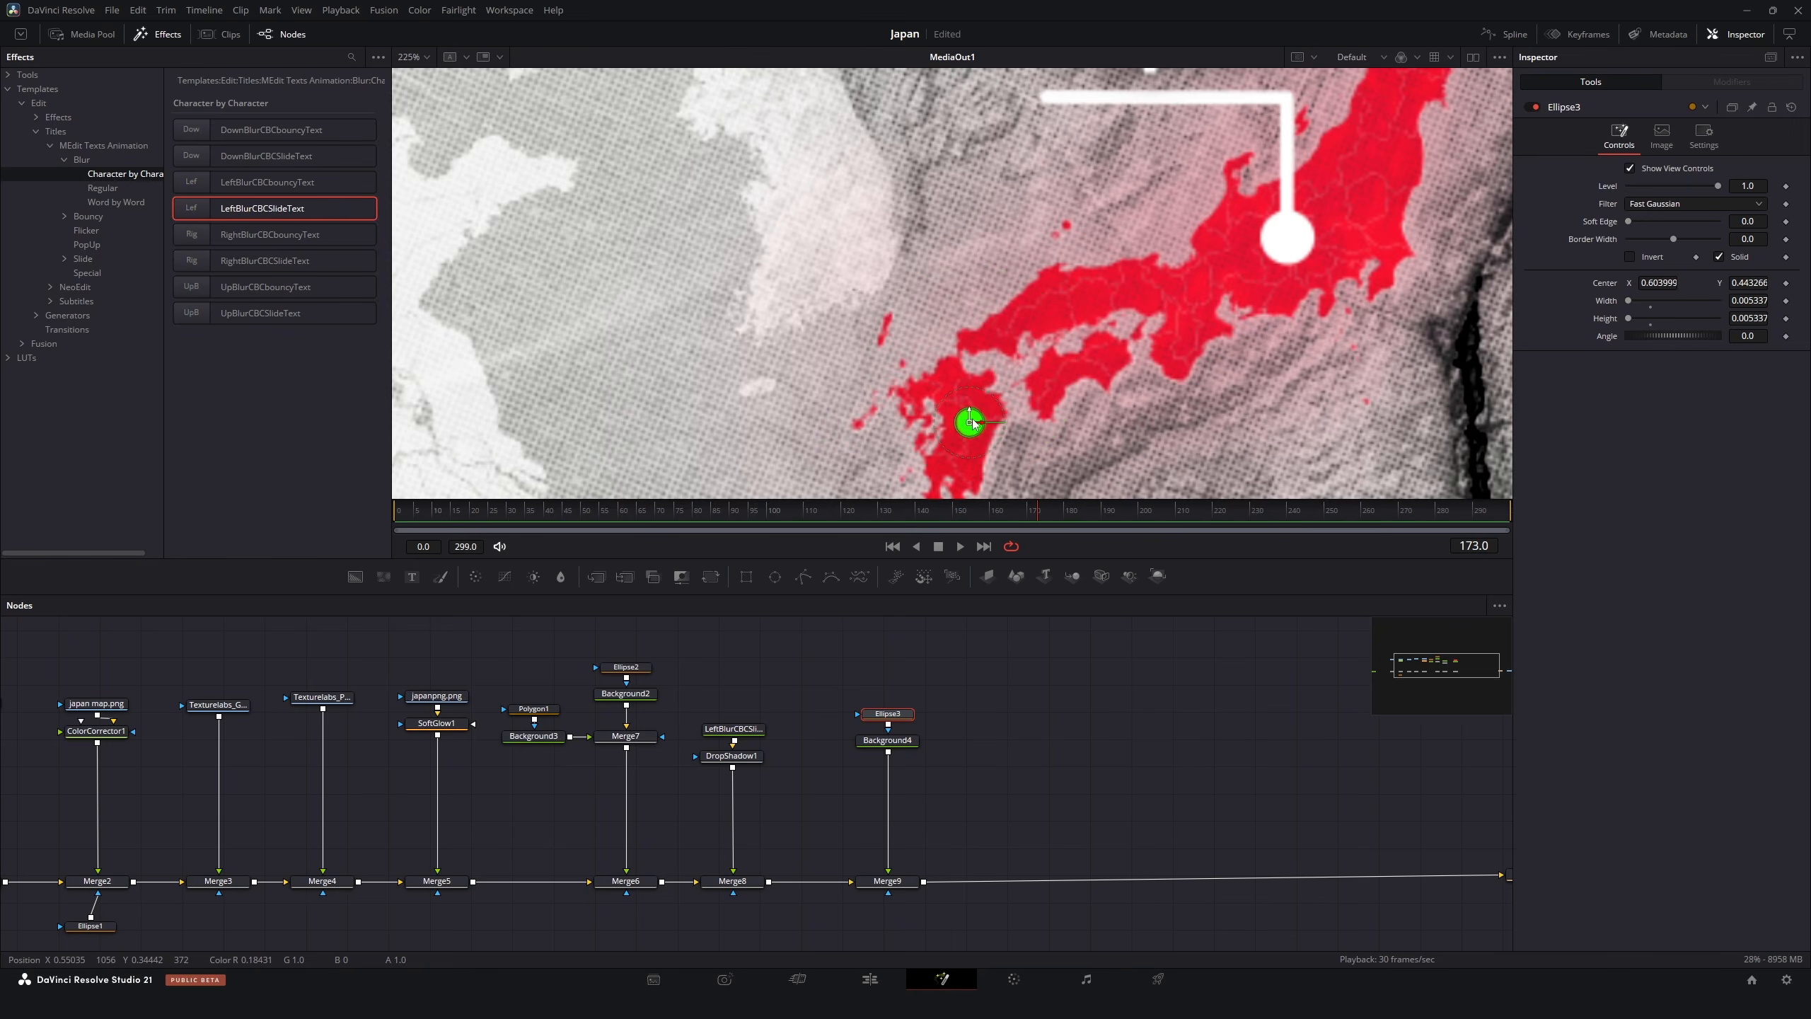
{"action": "scroll", "coordinate": [981, 399], "scroll_direction": "down", "scroll_amount": 1}
Add a Soft Glow after Background4 and adjust it to spread a green glow around the dot
{"action": "left_click", "coordinate": [888, 741]}
{"action": "key", "text": "shift+space"}
{"action": "type", "text": "sof"}
{"action": "key", "text": "Return"}
{"action": "scroll", "coordinate": [975, 491], "scroll_direction": "up", "scroll_amount": 1}
{"action": "left_click_drag", "start_coordinate": [1664, 221], "coordinate": [1634, 254]}
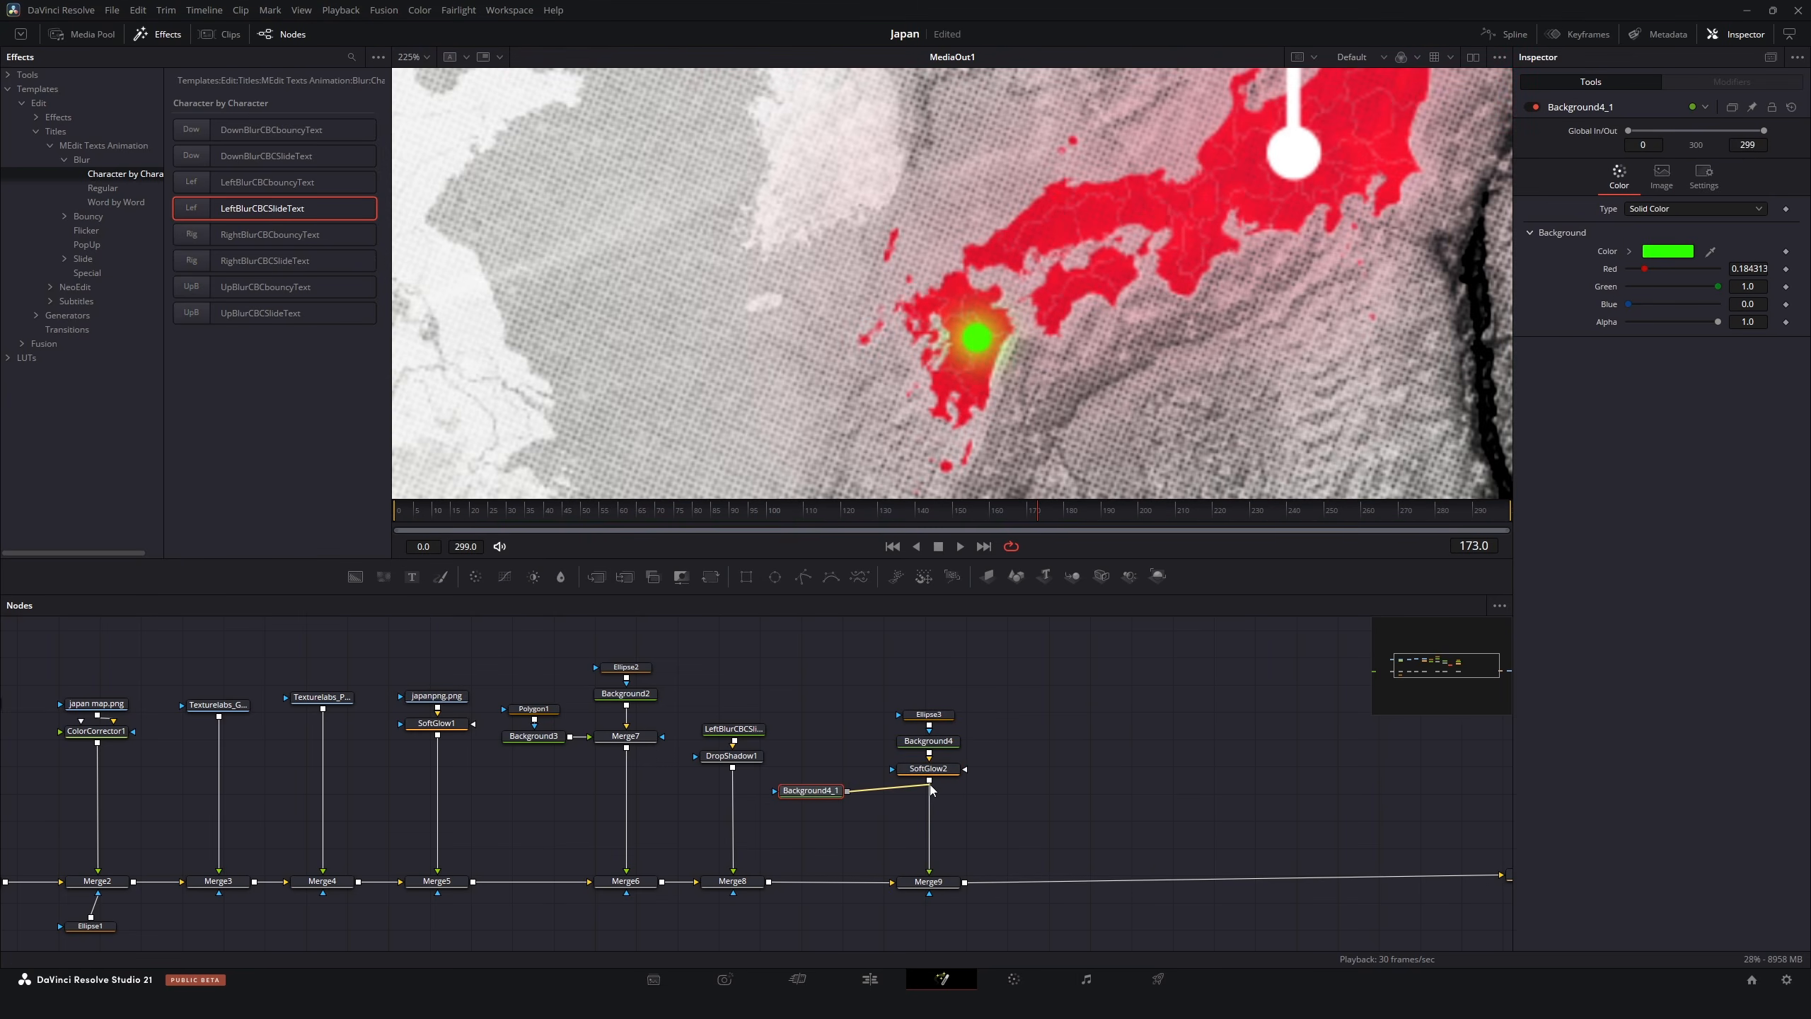
Merge Background4_1, a copy of the green background, over the Soft Glow output and set its color to white
{"action": "left_click_drag", "start_coordinate": [929, 785], "coordinate": [928, 783]}
{"action": "left_click", "coordinate": [811, 791]}
{"action": "left_click", "coordinate": [1668, 252]}
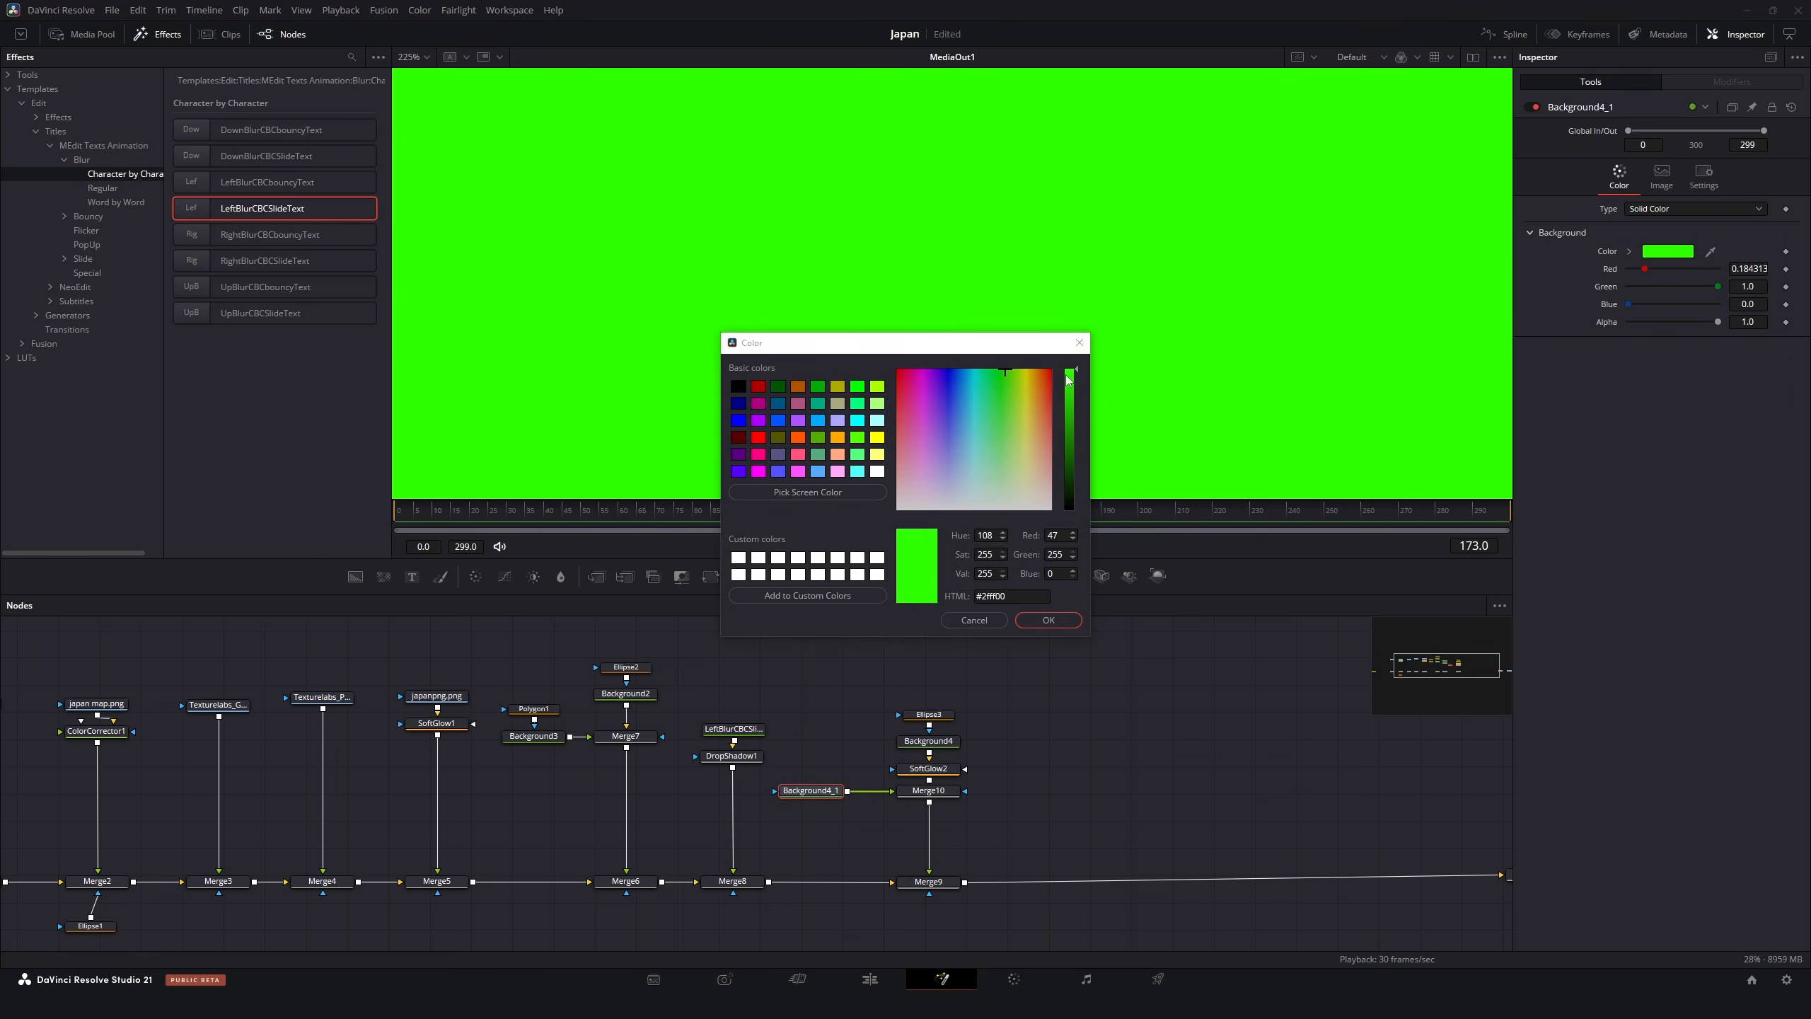
{"action": "left_click_drag", "start_coordinate": [1012, 417], "coordinate": [997, 528]}
{"action": "left_click", "coordinate": [1048, 619]}
Mask Background4_1 with a copy of the dot's ellipse, non-solid with a 0.001 border width, enlarged to a ring about 0.0205 wide
{"action": "key", "text": "ctrl+v"}
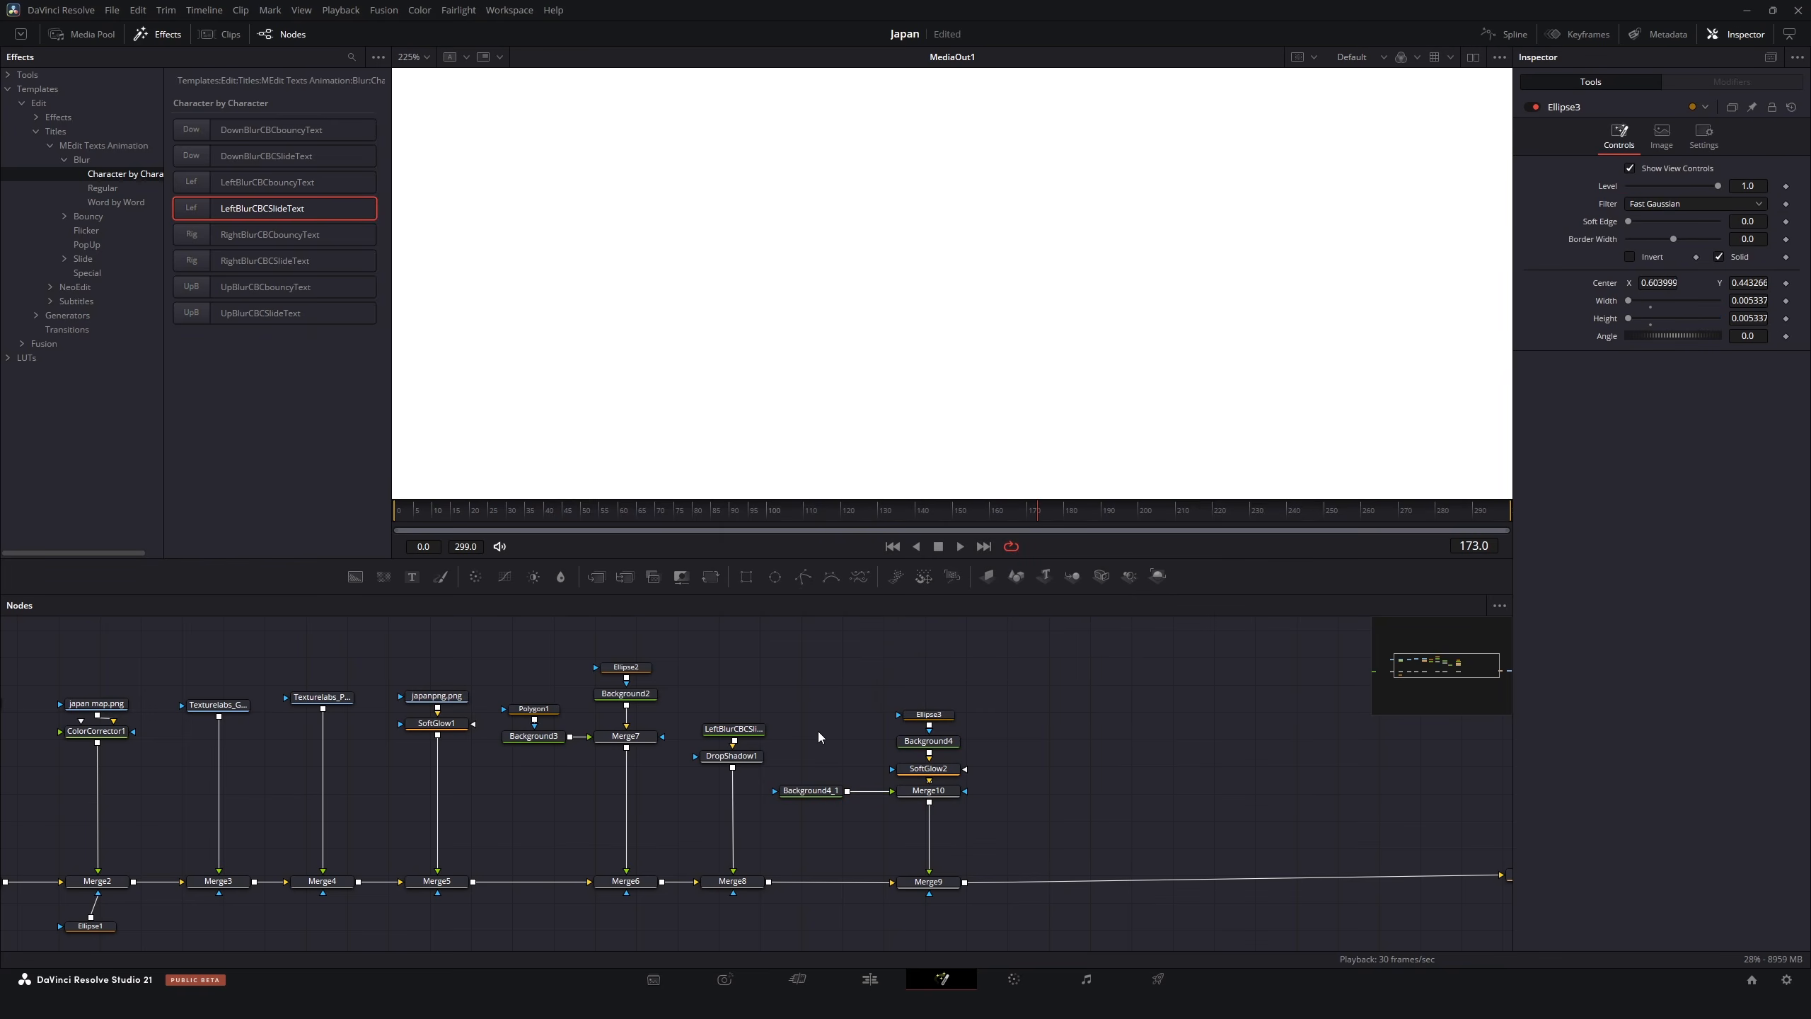
{"action": "left_click_drag", "start_coordinate": [846, 736], "coordinate": [823, 793]}
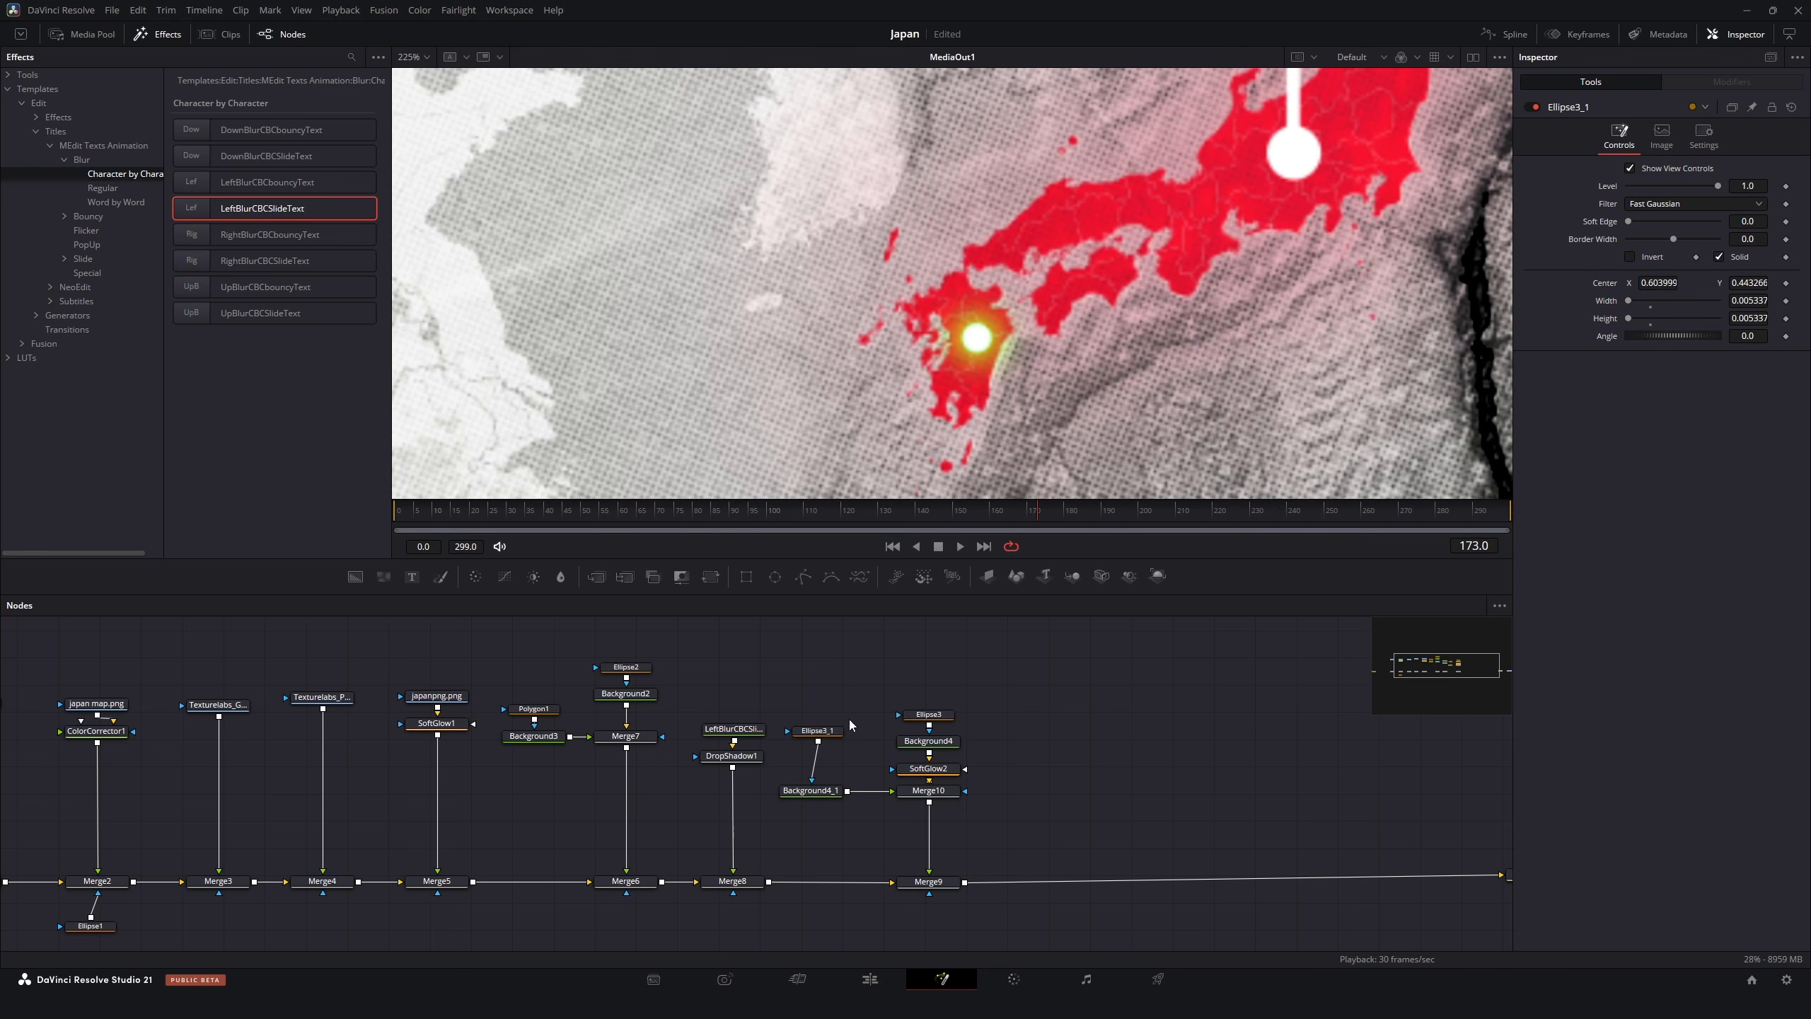
{"action": "left_click", "coordinate": [1735, 259]}
{"action": "left_click_drag", "start_coordinate": [1747, 239], "coordinate": [1751, 240]}
{"action": "scroll", "coordinate": [1135, 329], "scroll_direction": "up", "scroll_amount": 2}
{"action": "left_click_drag", "start_coordinate": [843, 337], "coordinate": [923, 295]}
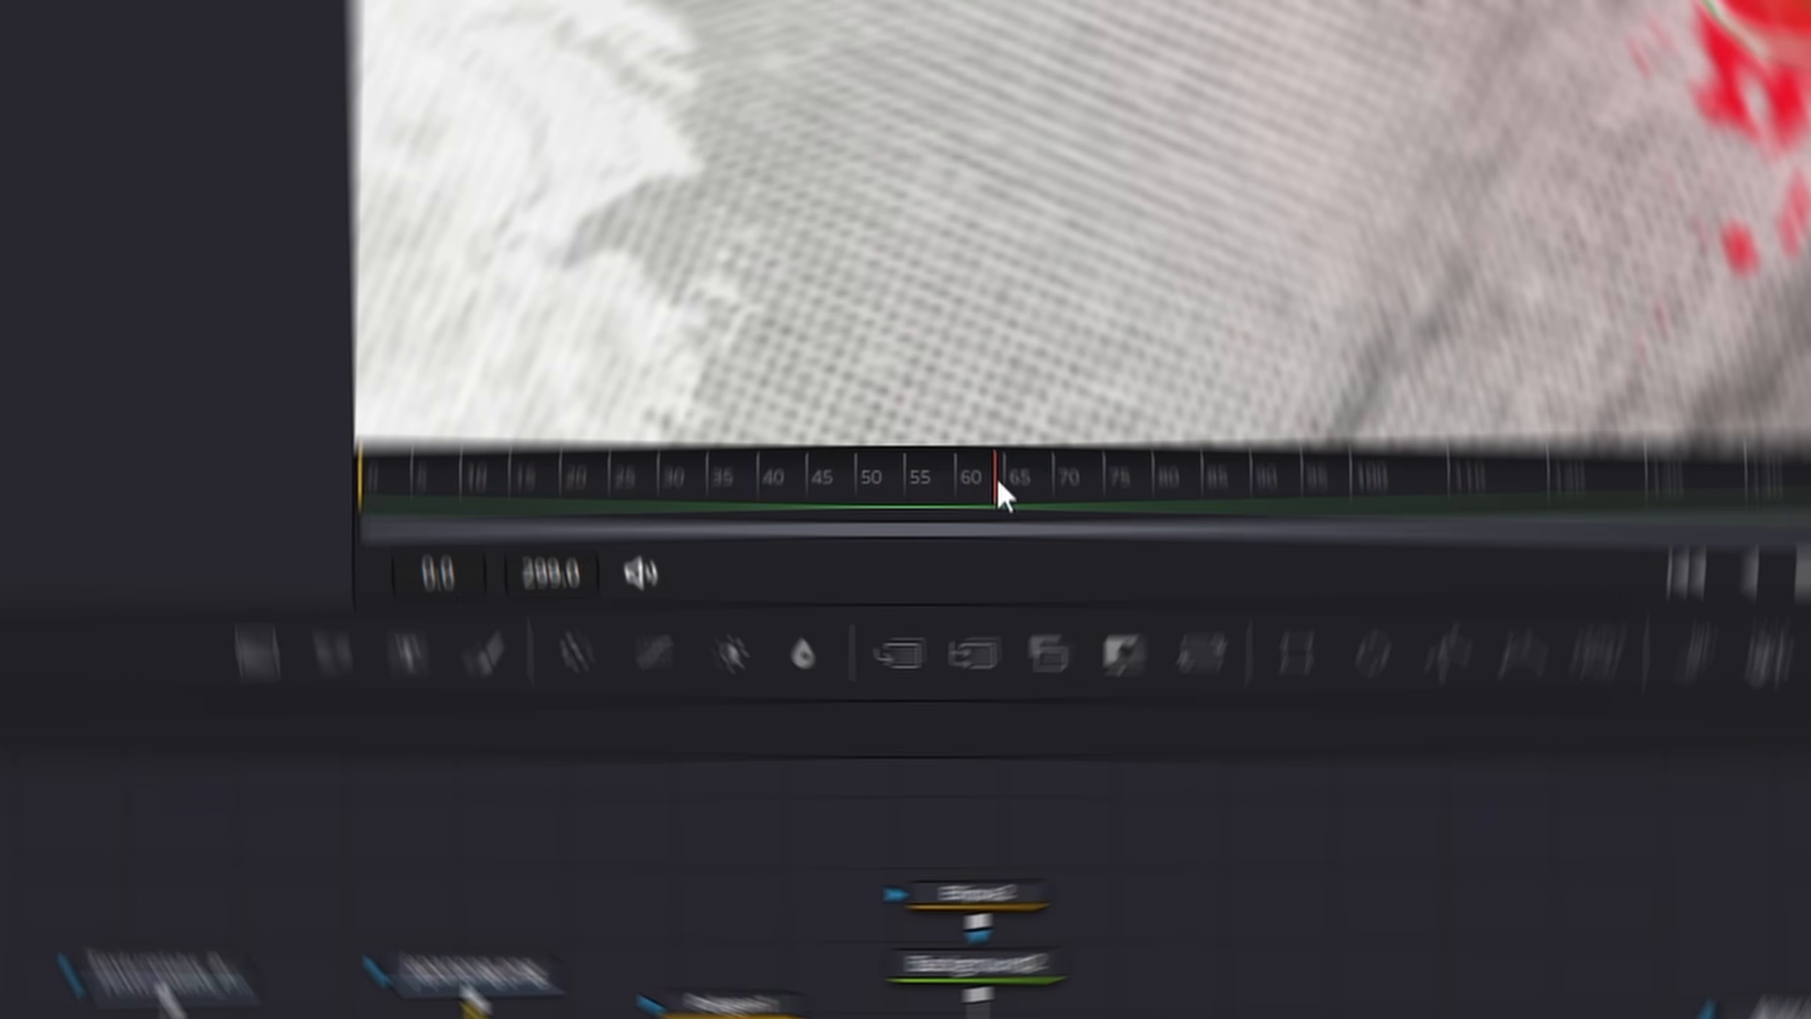
Animate Ellipse3's width and height from 0 at frame 55 to 0.005337 at frame 75
{"action": "left_click_drag", "start_coordinate": [998, 483], "coordinate": [918, 489]}
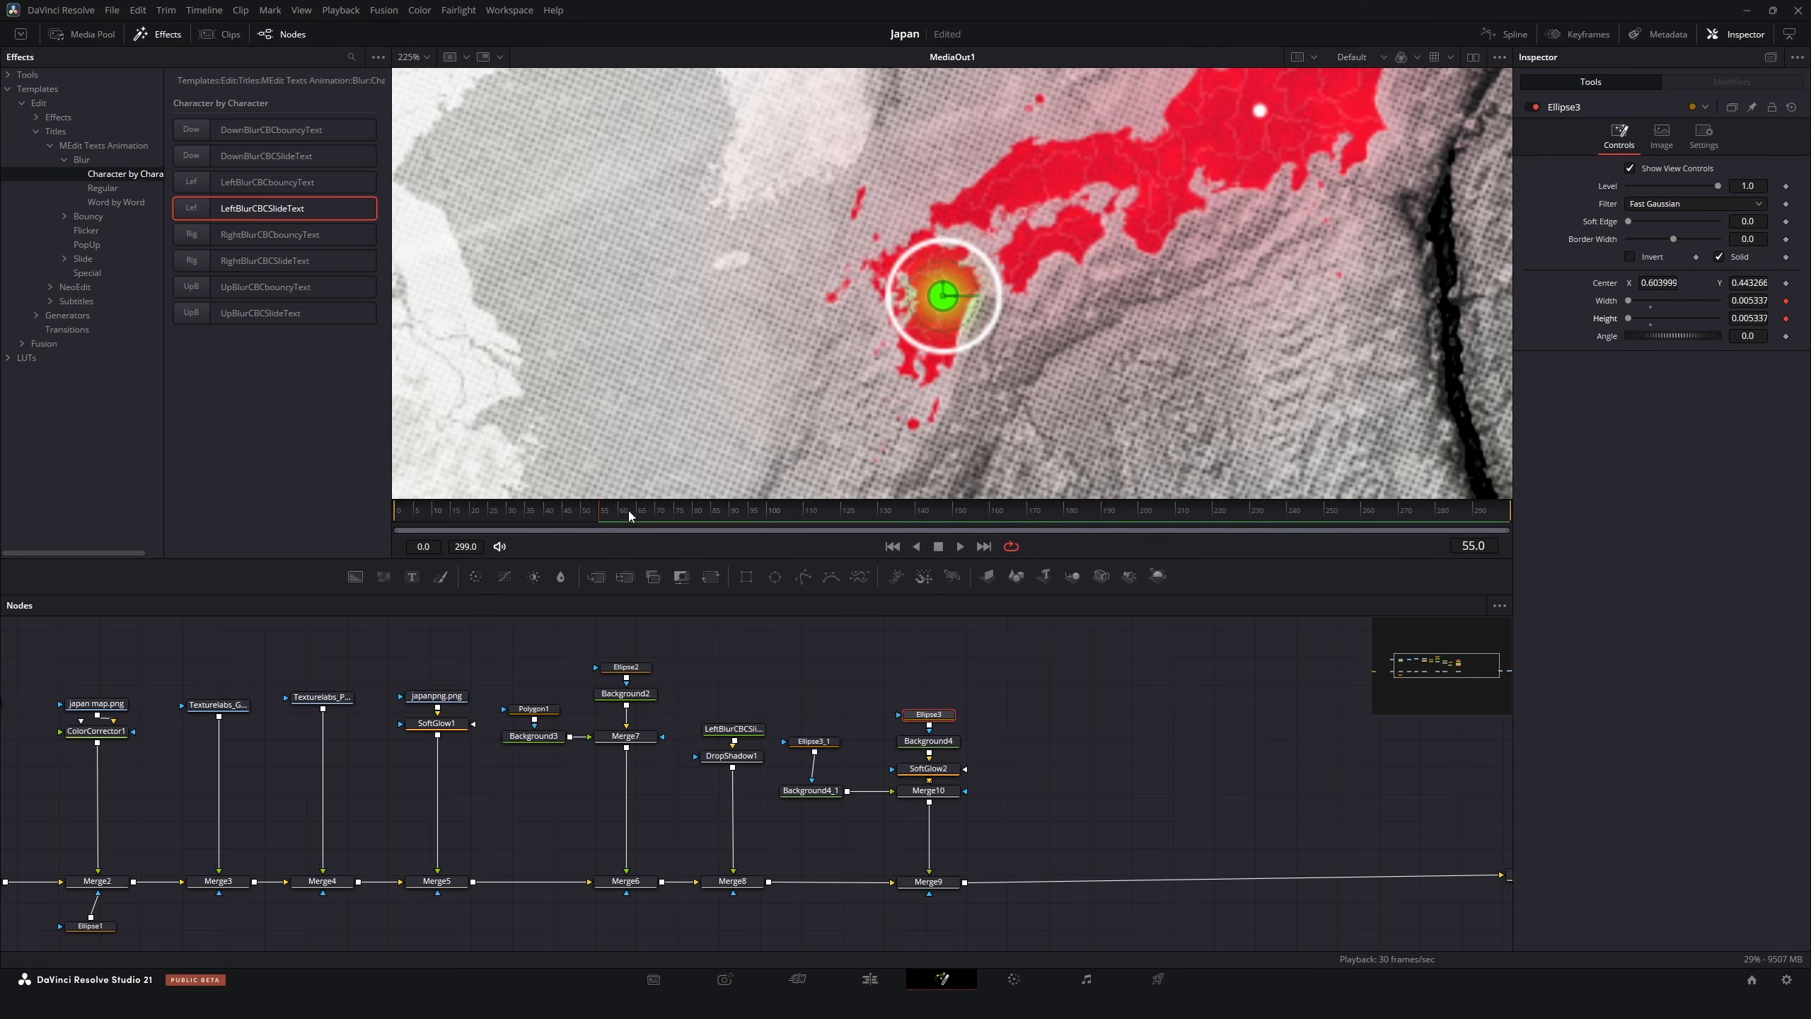
{"action": "left_click_drag", "start_coordinate": [628, 510], "coordinate": [673, 510]}
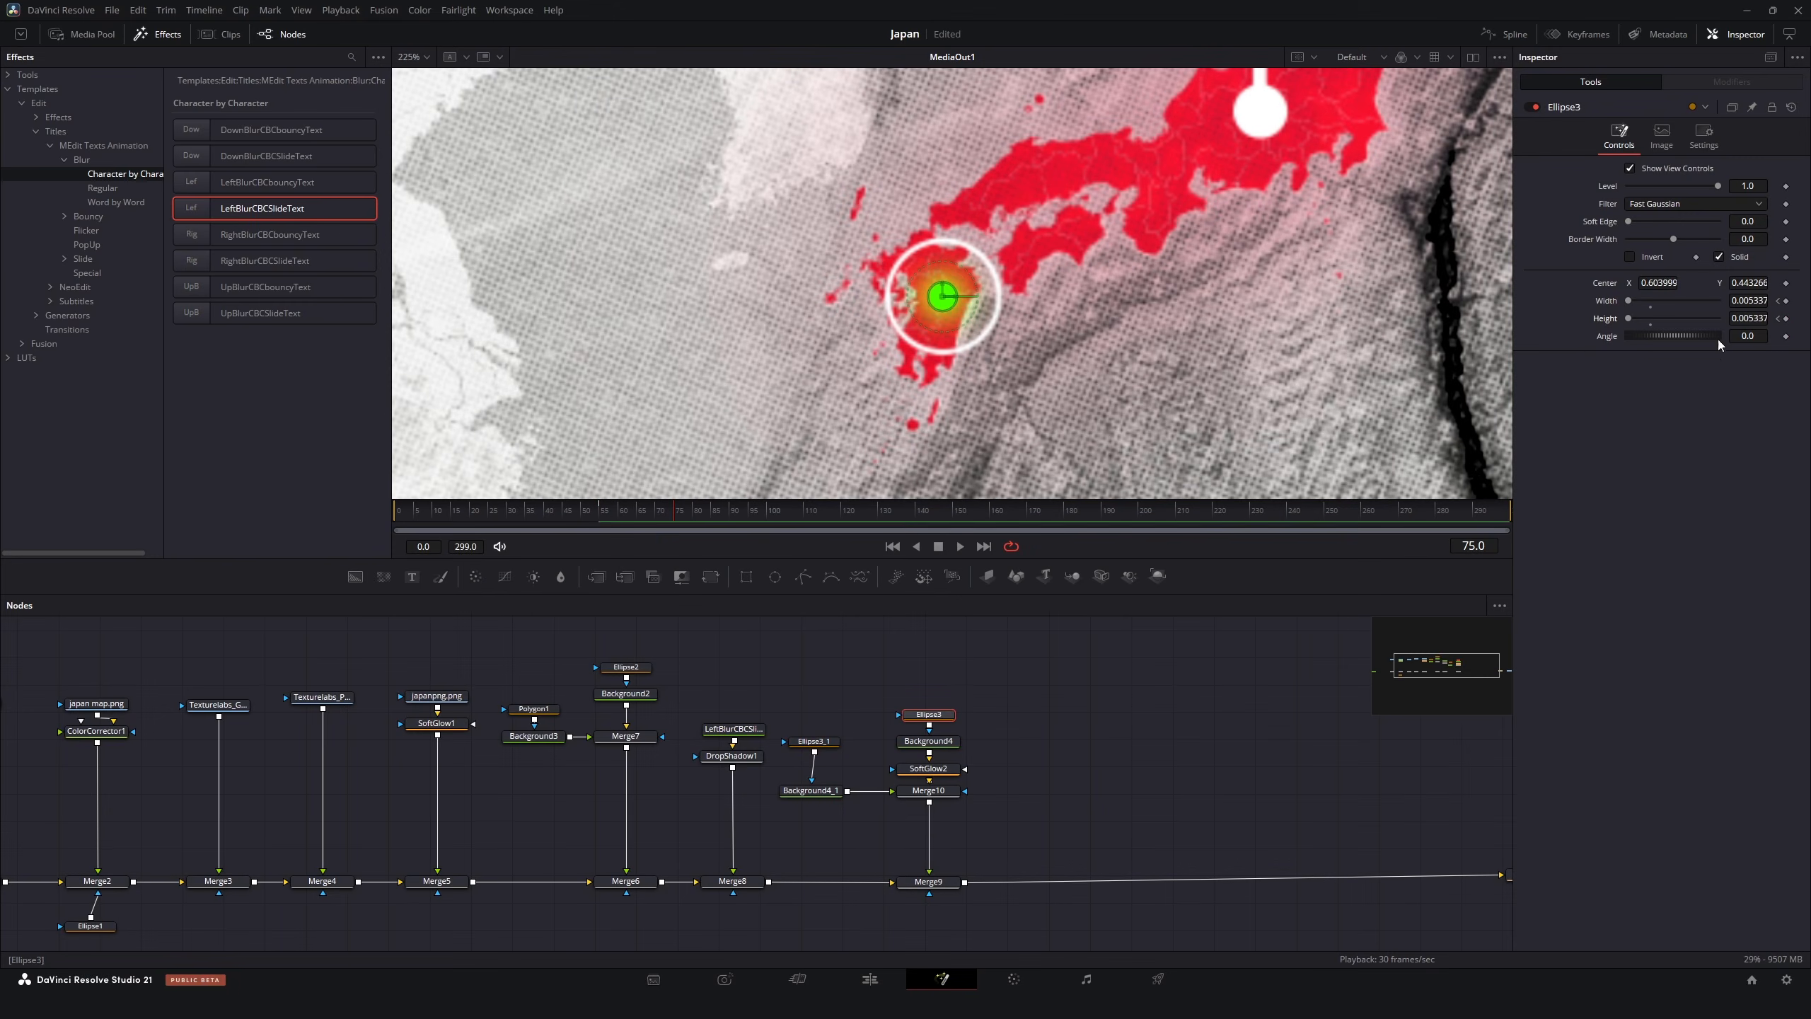
{"action": "left_click", "coordinate": [1786, 319]}
{"action": "left_click", "coordinate": [1778, 319]}
{"action": "left_click_drag", "start_coordinate": [1629, 301], "coordinate": [1605, 301]}
{"action": "left_click_drag", "start_coordinate": [1629, 319], "coordinate": [1601, 319]}
Animate Ellipse3_1's width and height from 0.0 at frame 70 to 0.020485 at frame 110
{"action": "left_click_drag", "start_coordinate": [601, 511], "coordinate": [801, 515]}
{"action": "left_click", "coordinate": [813, 741]}
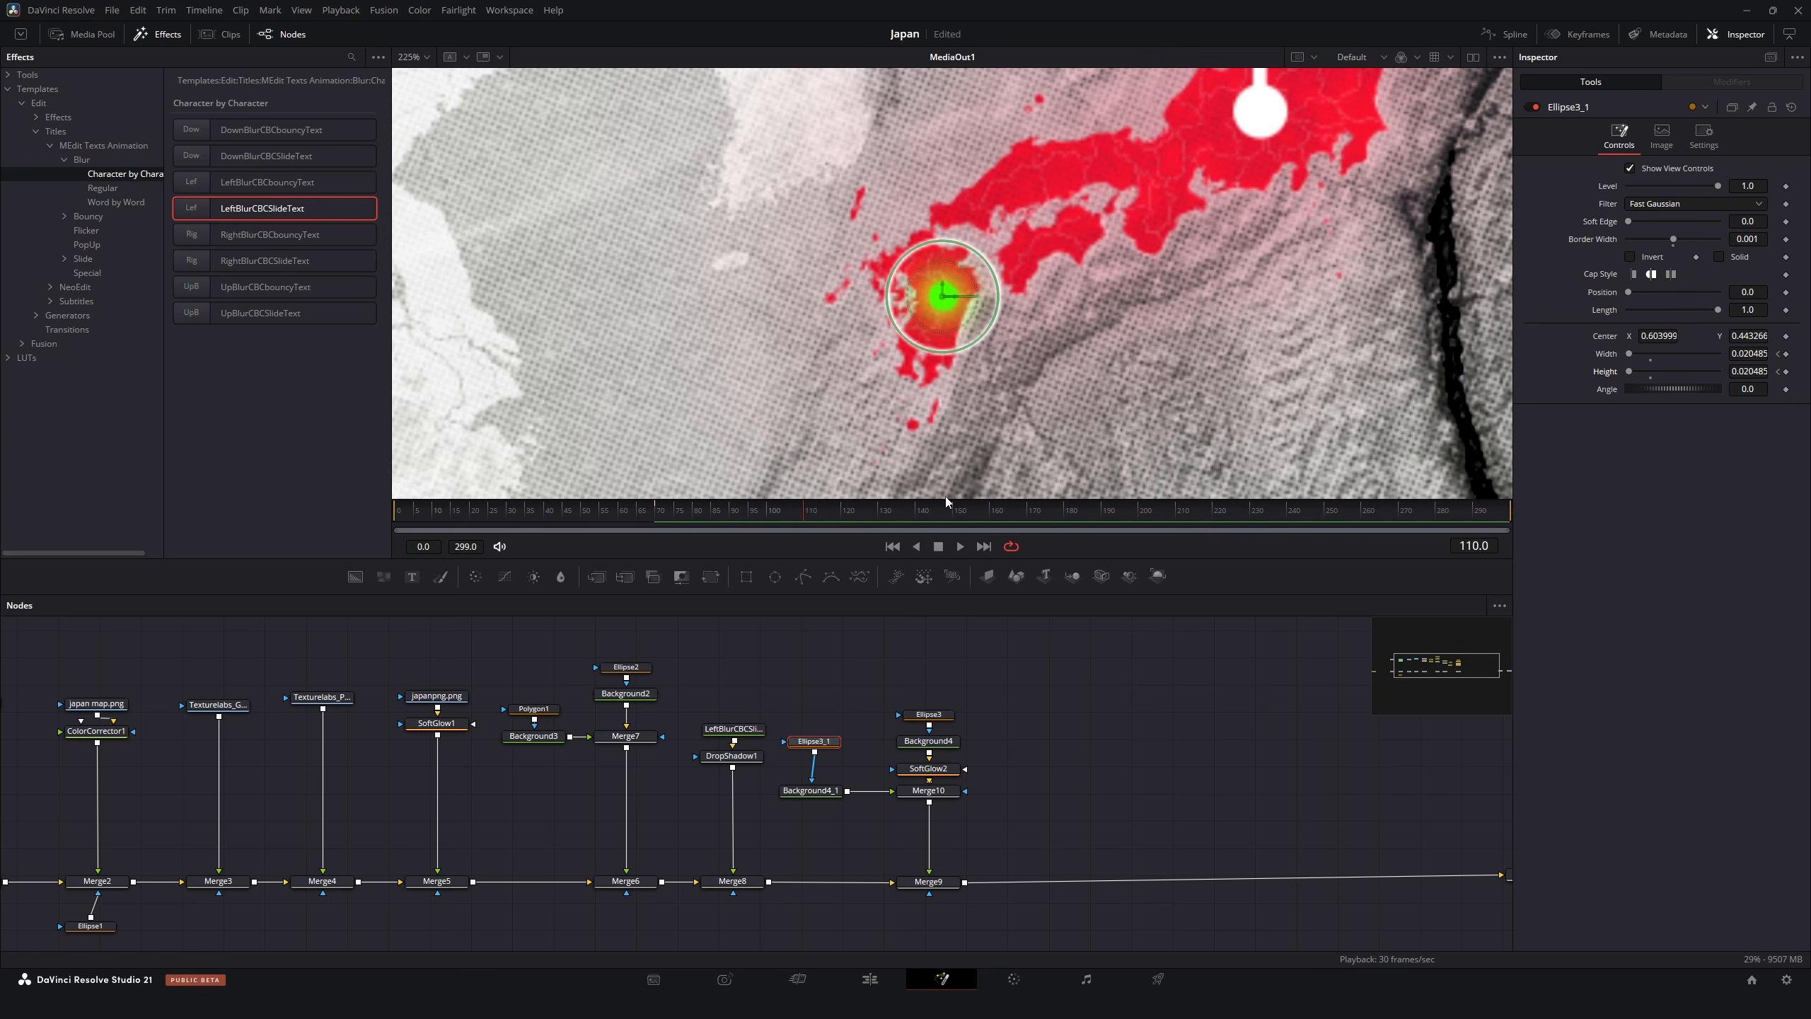
{"action": "left_click", "coordinate": [1787, 355]}
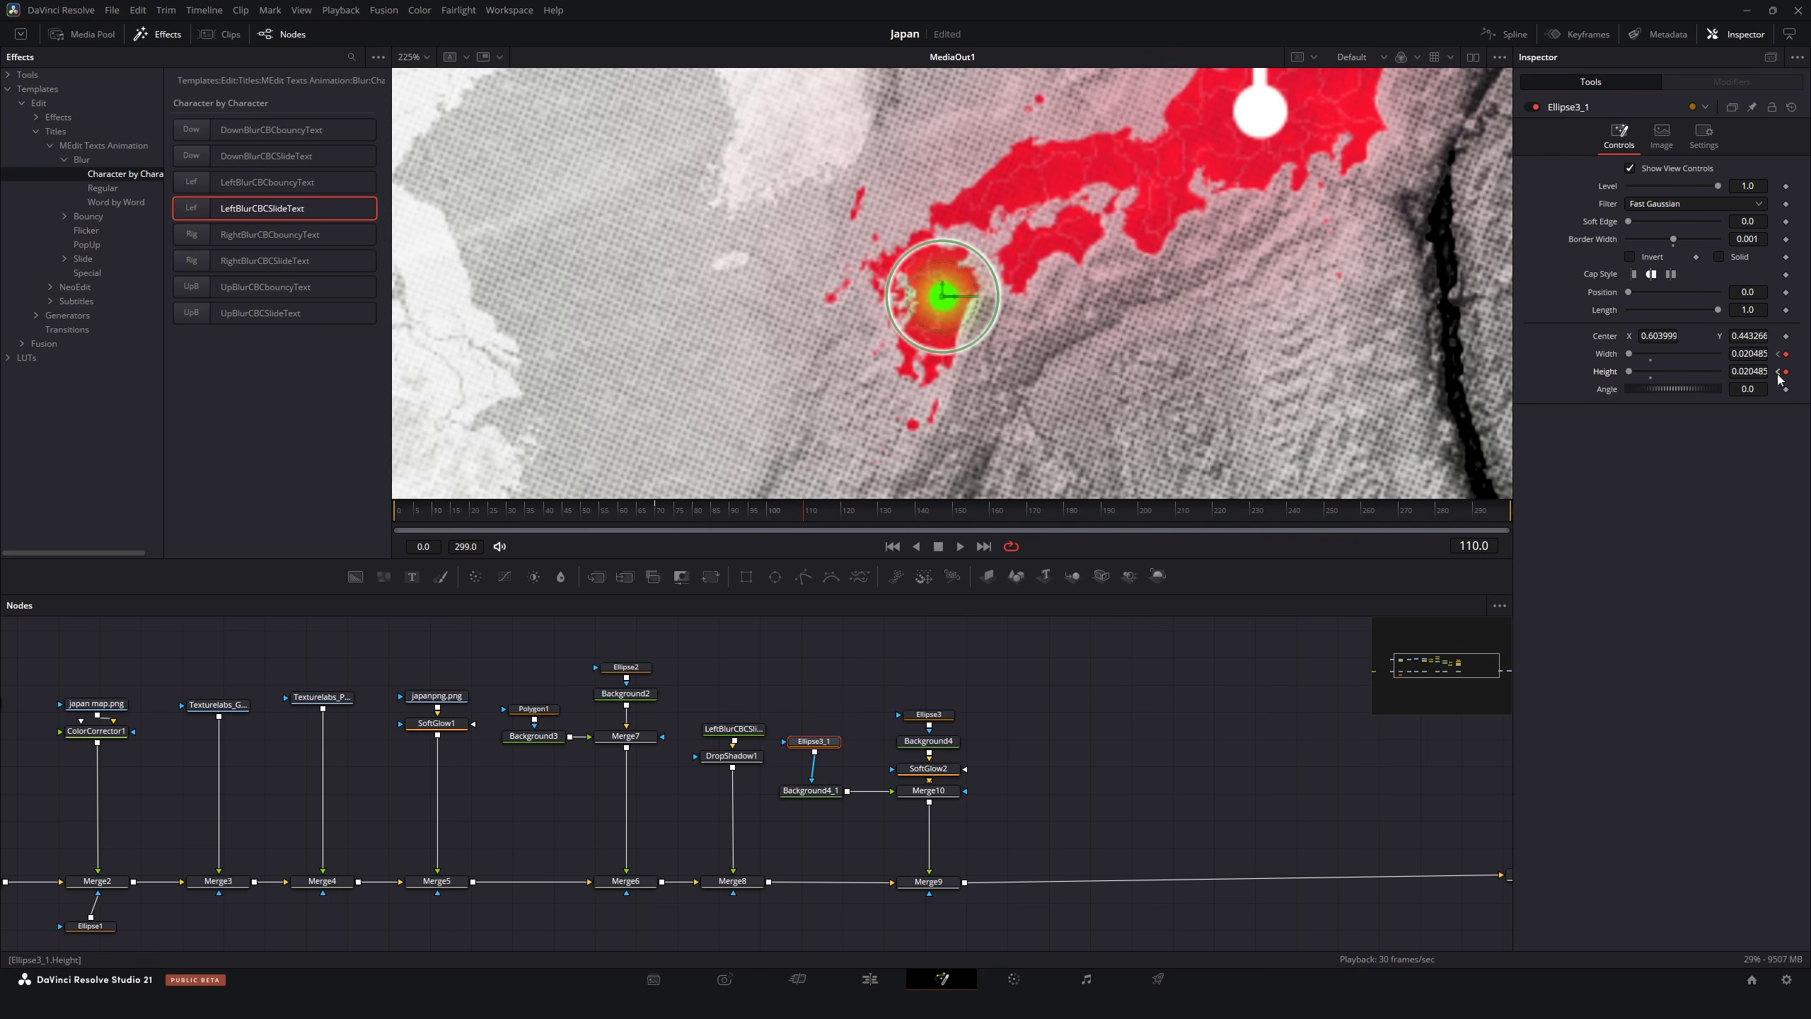
{"action": "left_click", "coordinate": [1779, 372]}
{"action": "left_click_drag", "start_coordinate": [1630, 354], "coordinate": [1625, 355]}
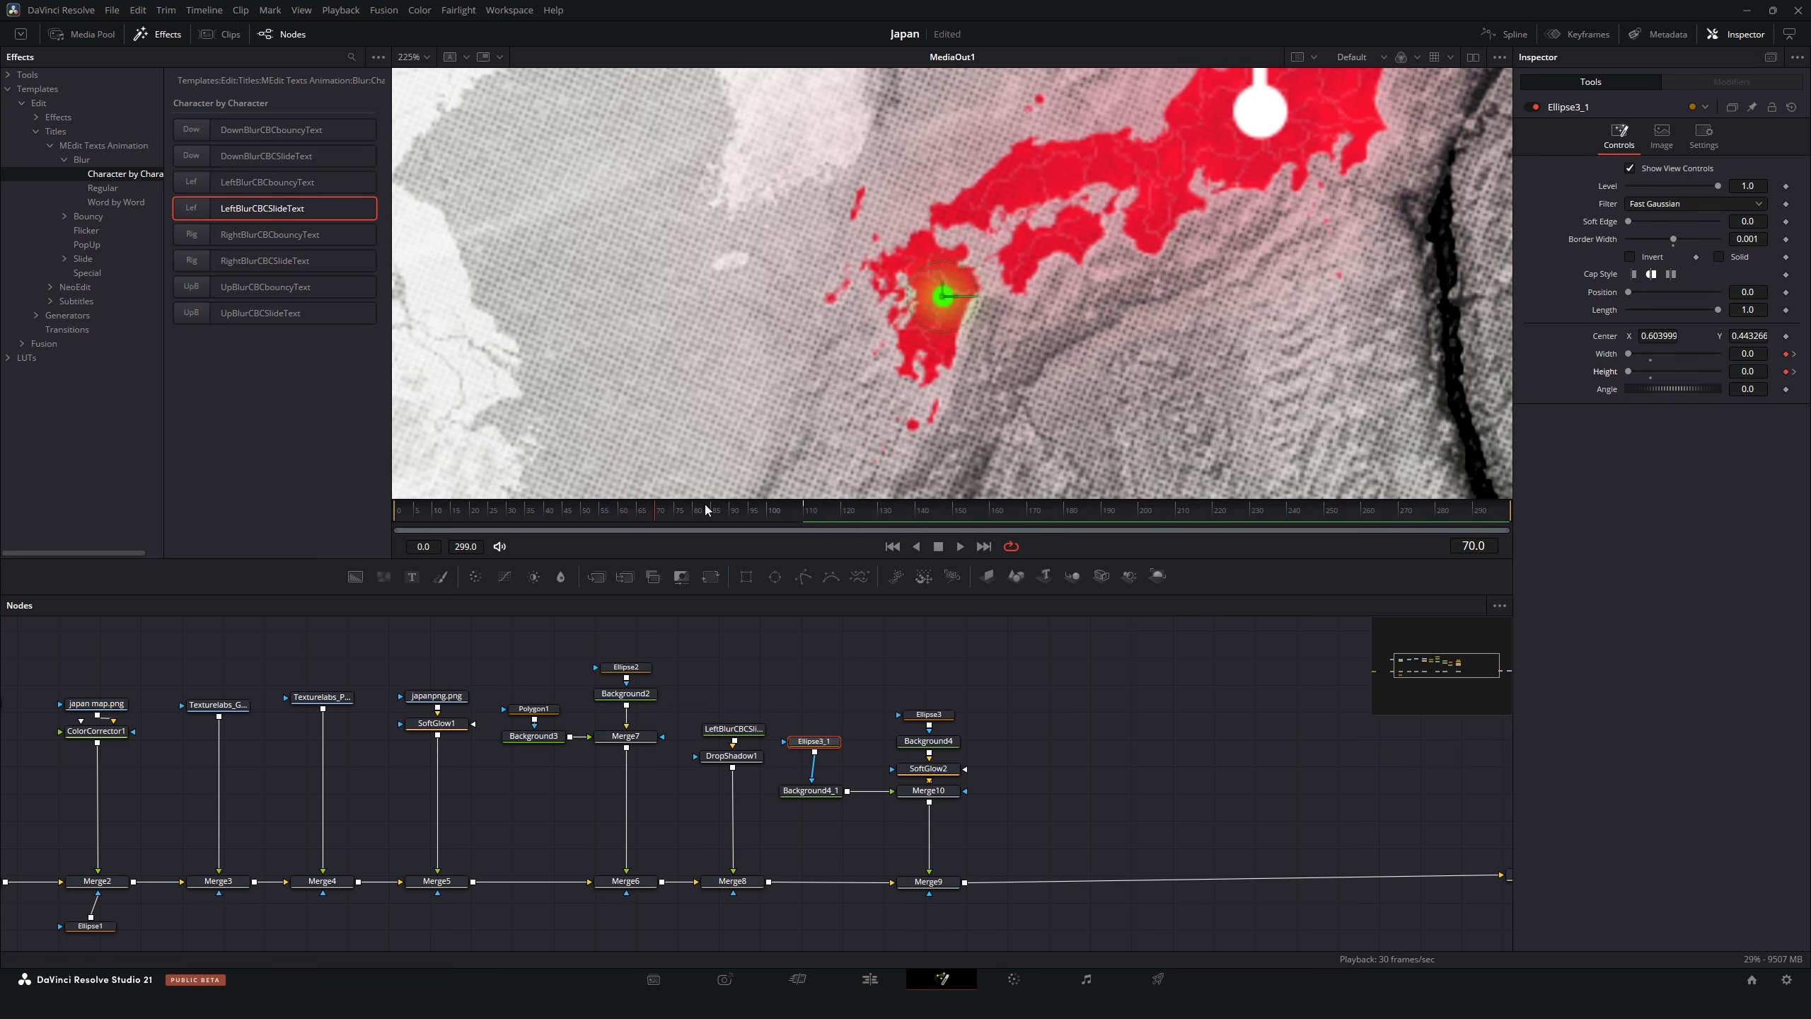
Fade out the ring by animating Merge10's blend from 1.0 at frame 70 to 0 at frame 110
{"action": "left_click", "coordinate": [919, 794]}
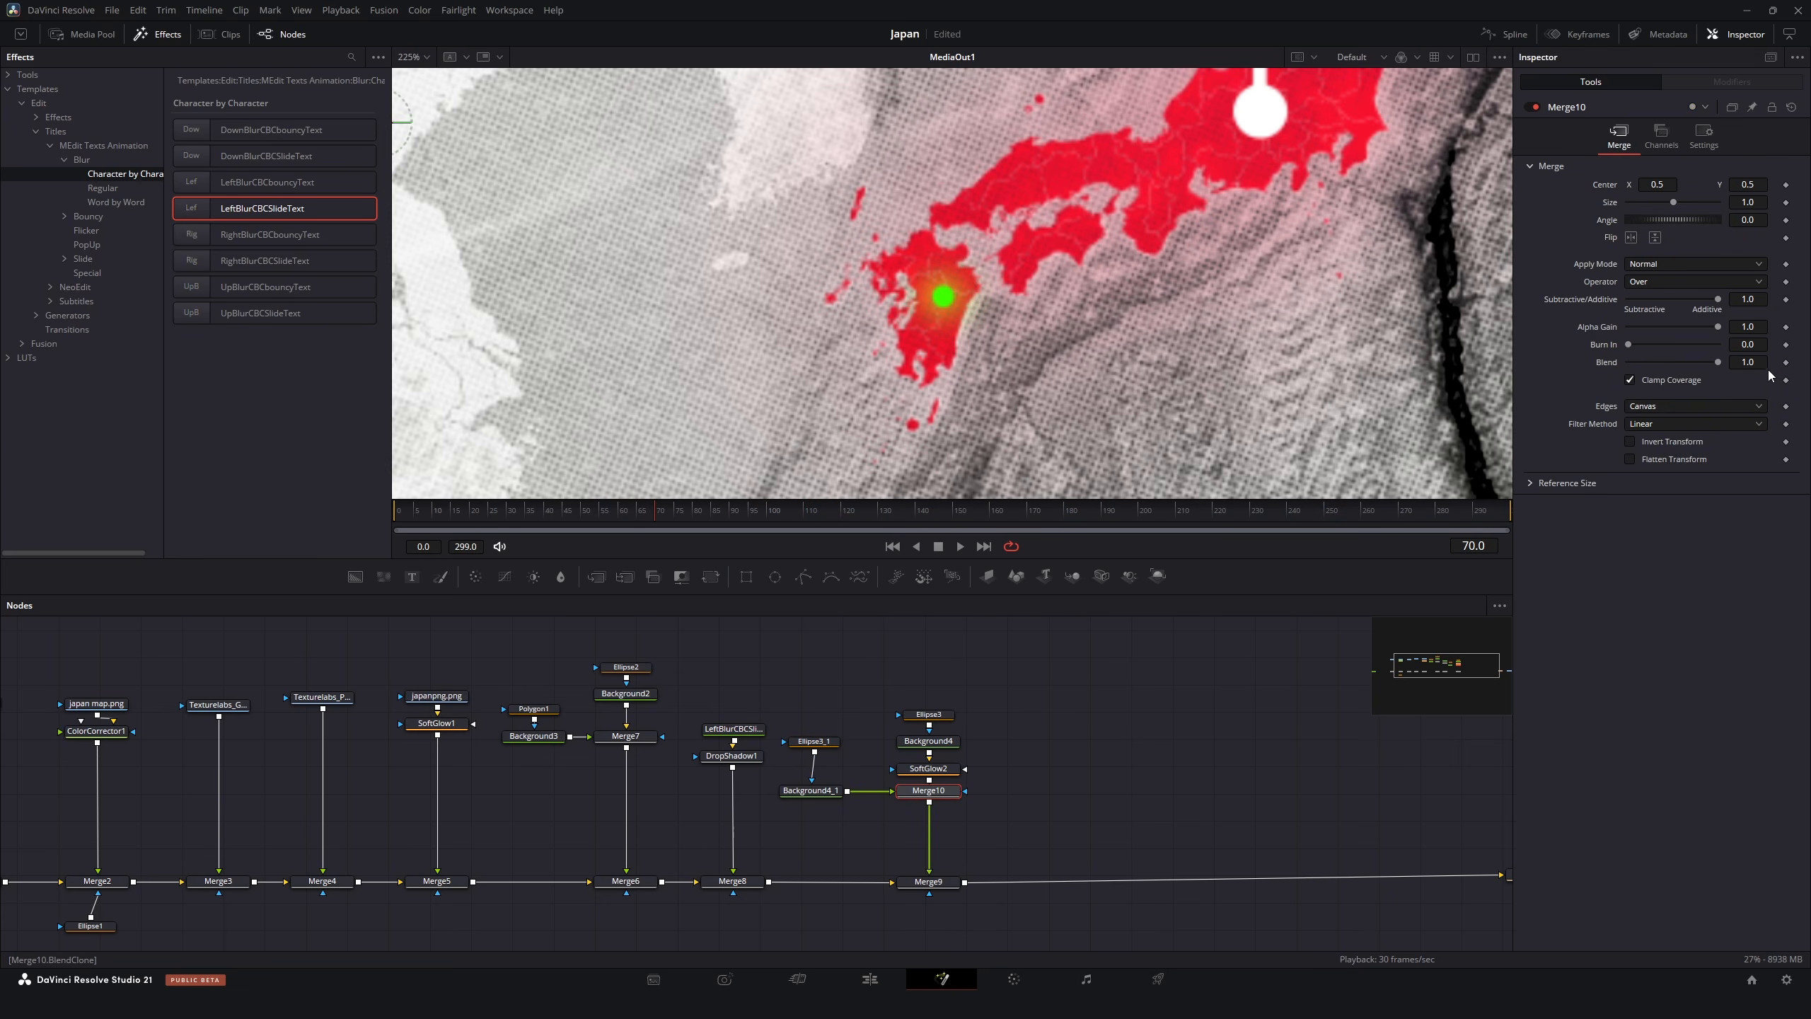
{"action": "left_click", "coordinate": [814, 742]}
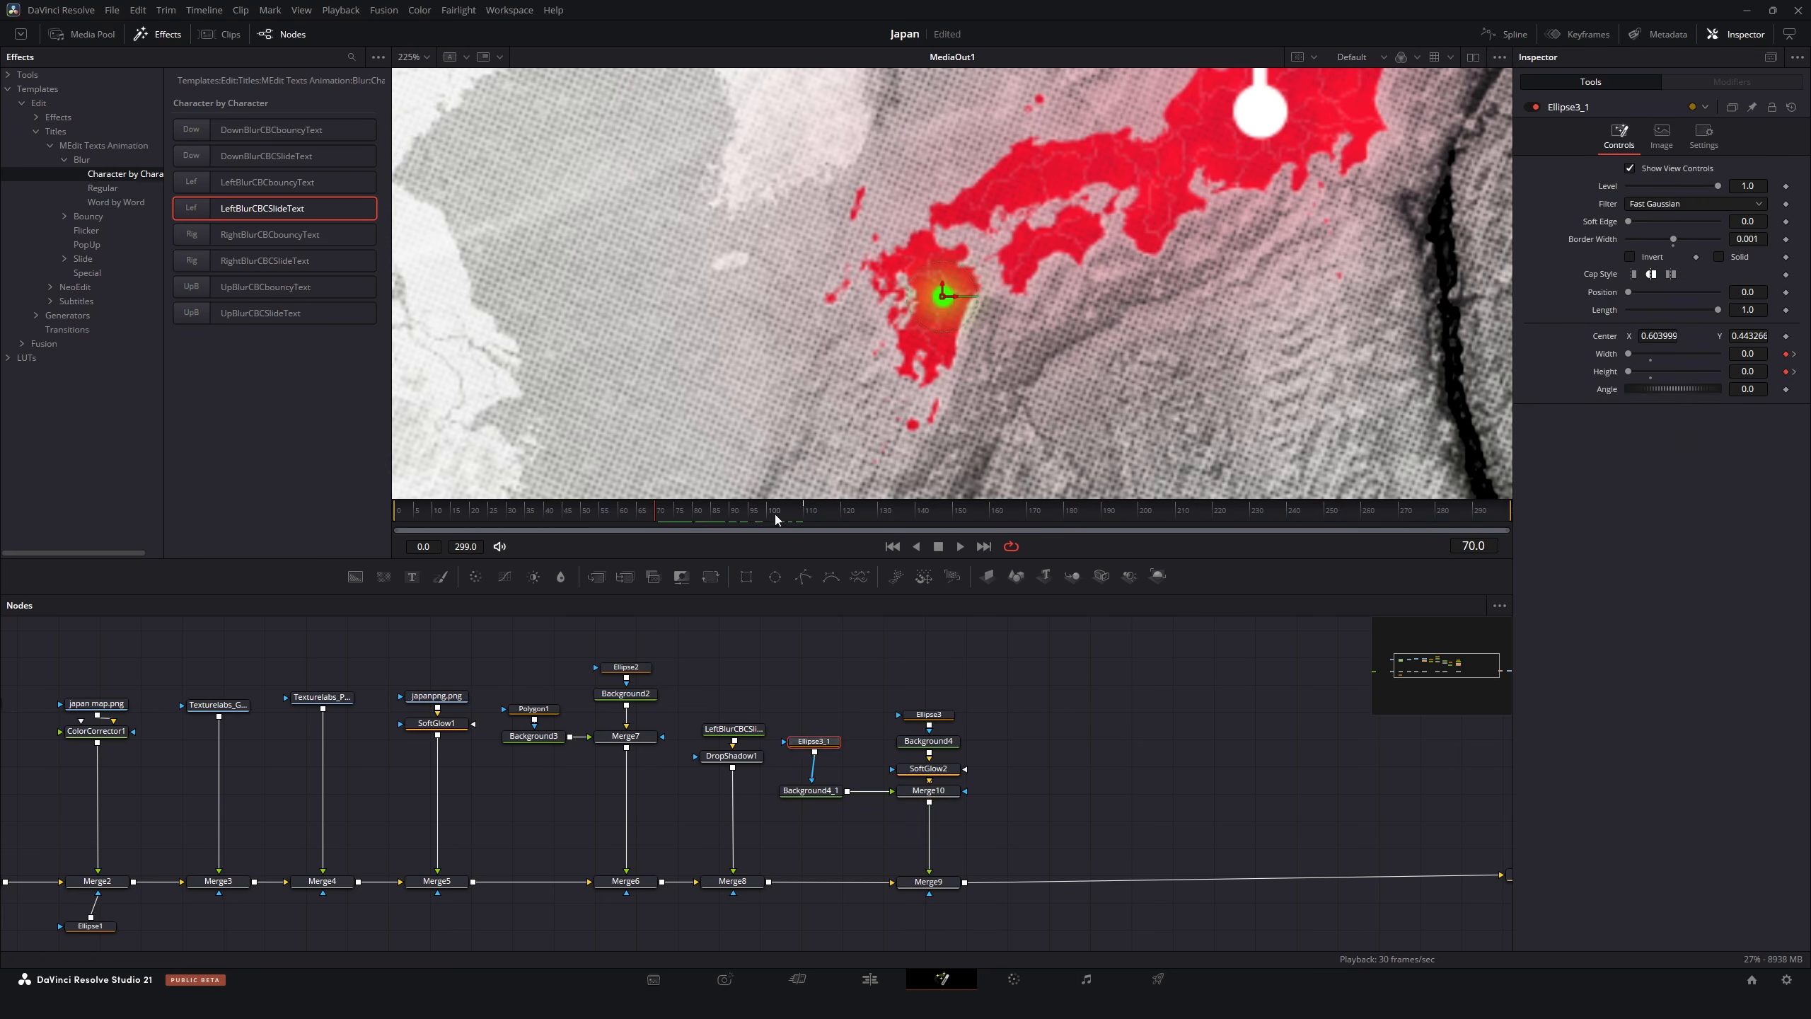
{"action": "left_click_drag", "start_coordinate": [775, 514], "coordinate": [801, 513]}
{"action": "left_click", "coordinate": [804, 517]}
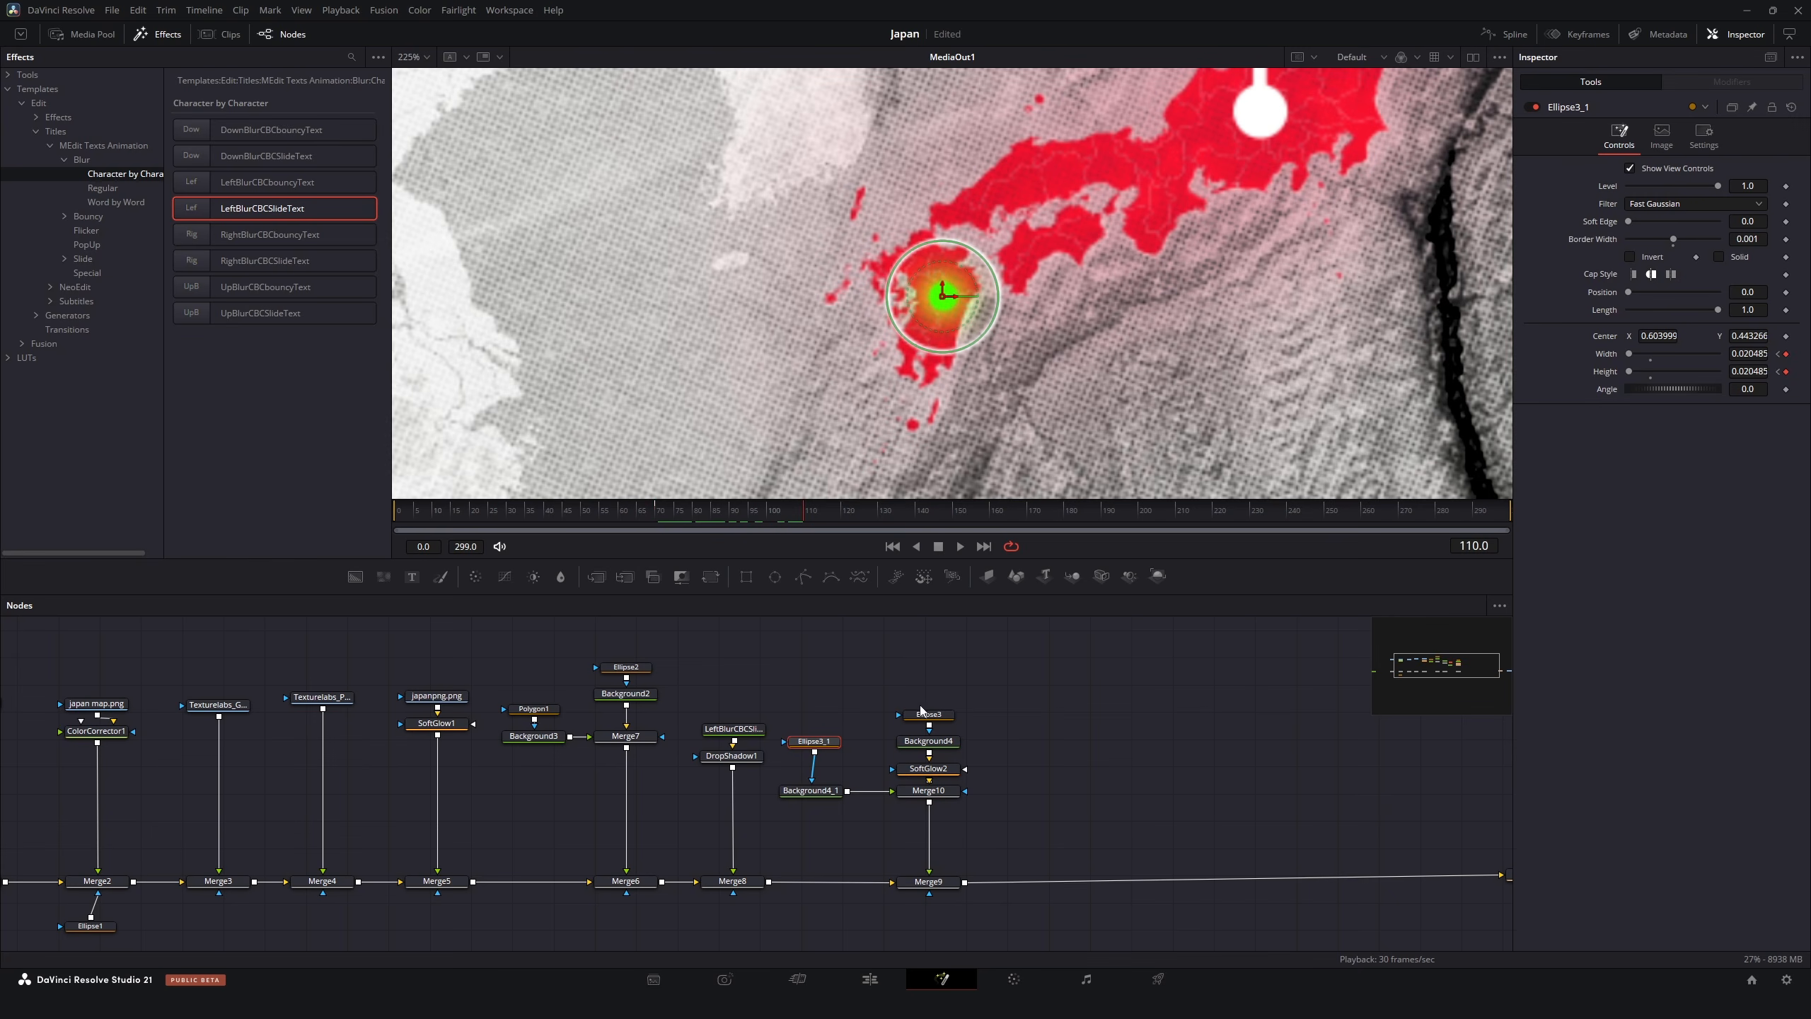
{"action": "left_click", "coordinate": [940, 797]}
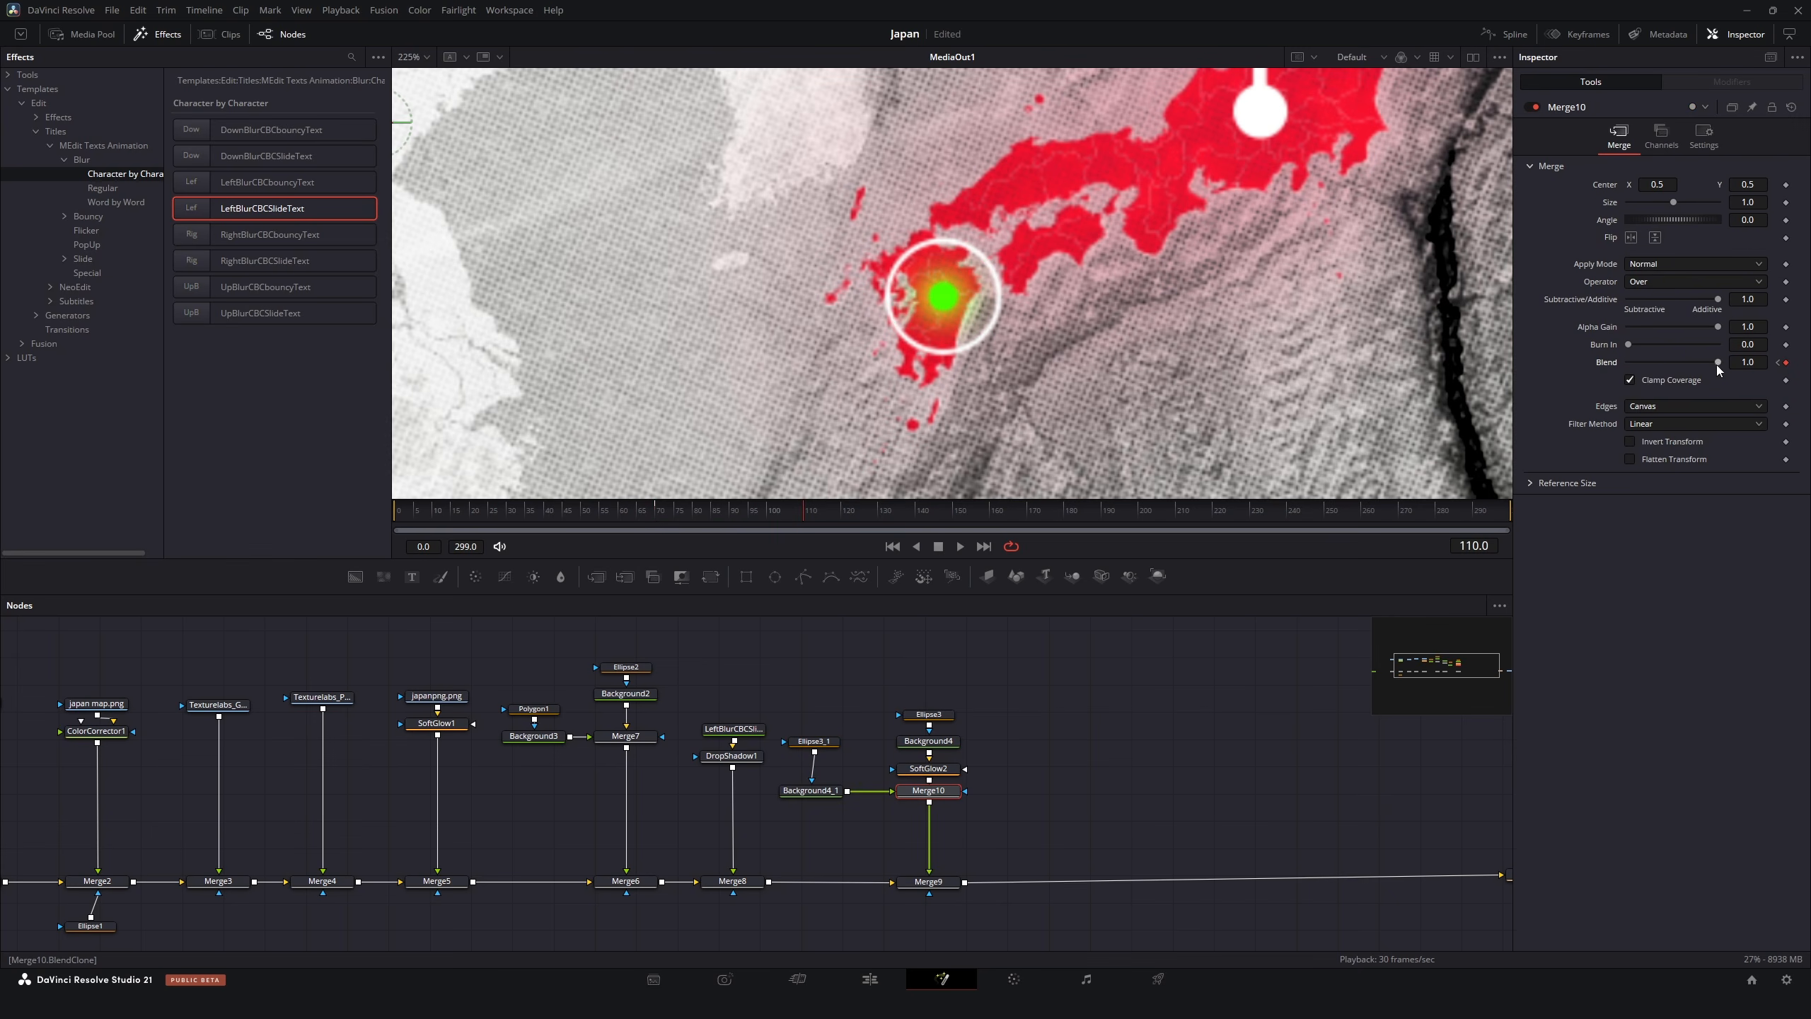
{"action": "left_click_drag", "start_coordinate": [1715, 360], "coordinate": [1529, 357]}
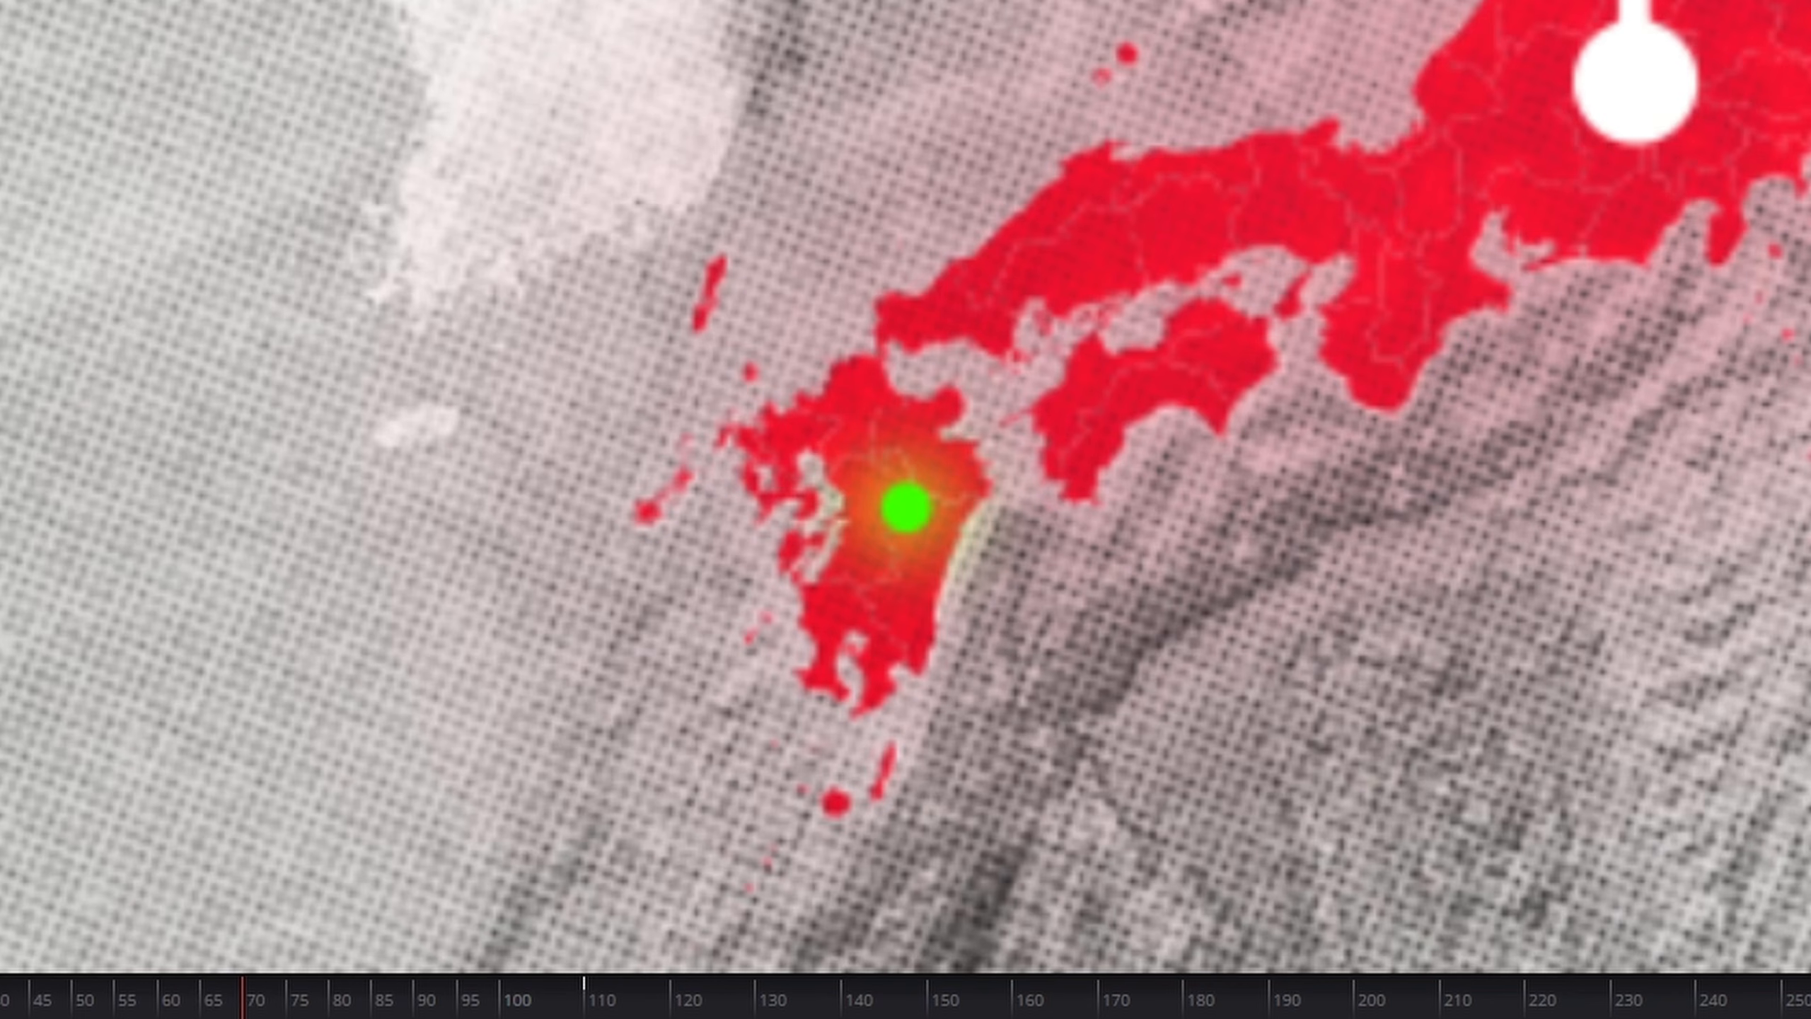
Smooth Merge10's blend curve with an ease in of 23.1 and an ease out of 72.8
{"action": "key", "text": "space"}
{"action": "left_click_drag", "start_coordinate": [1474, 540], "coordinate": [1493, 519]}
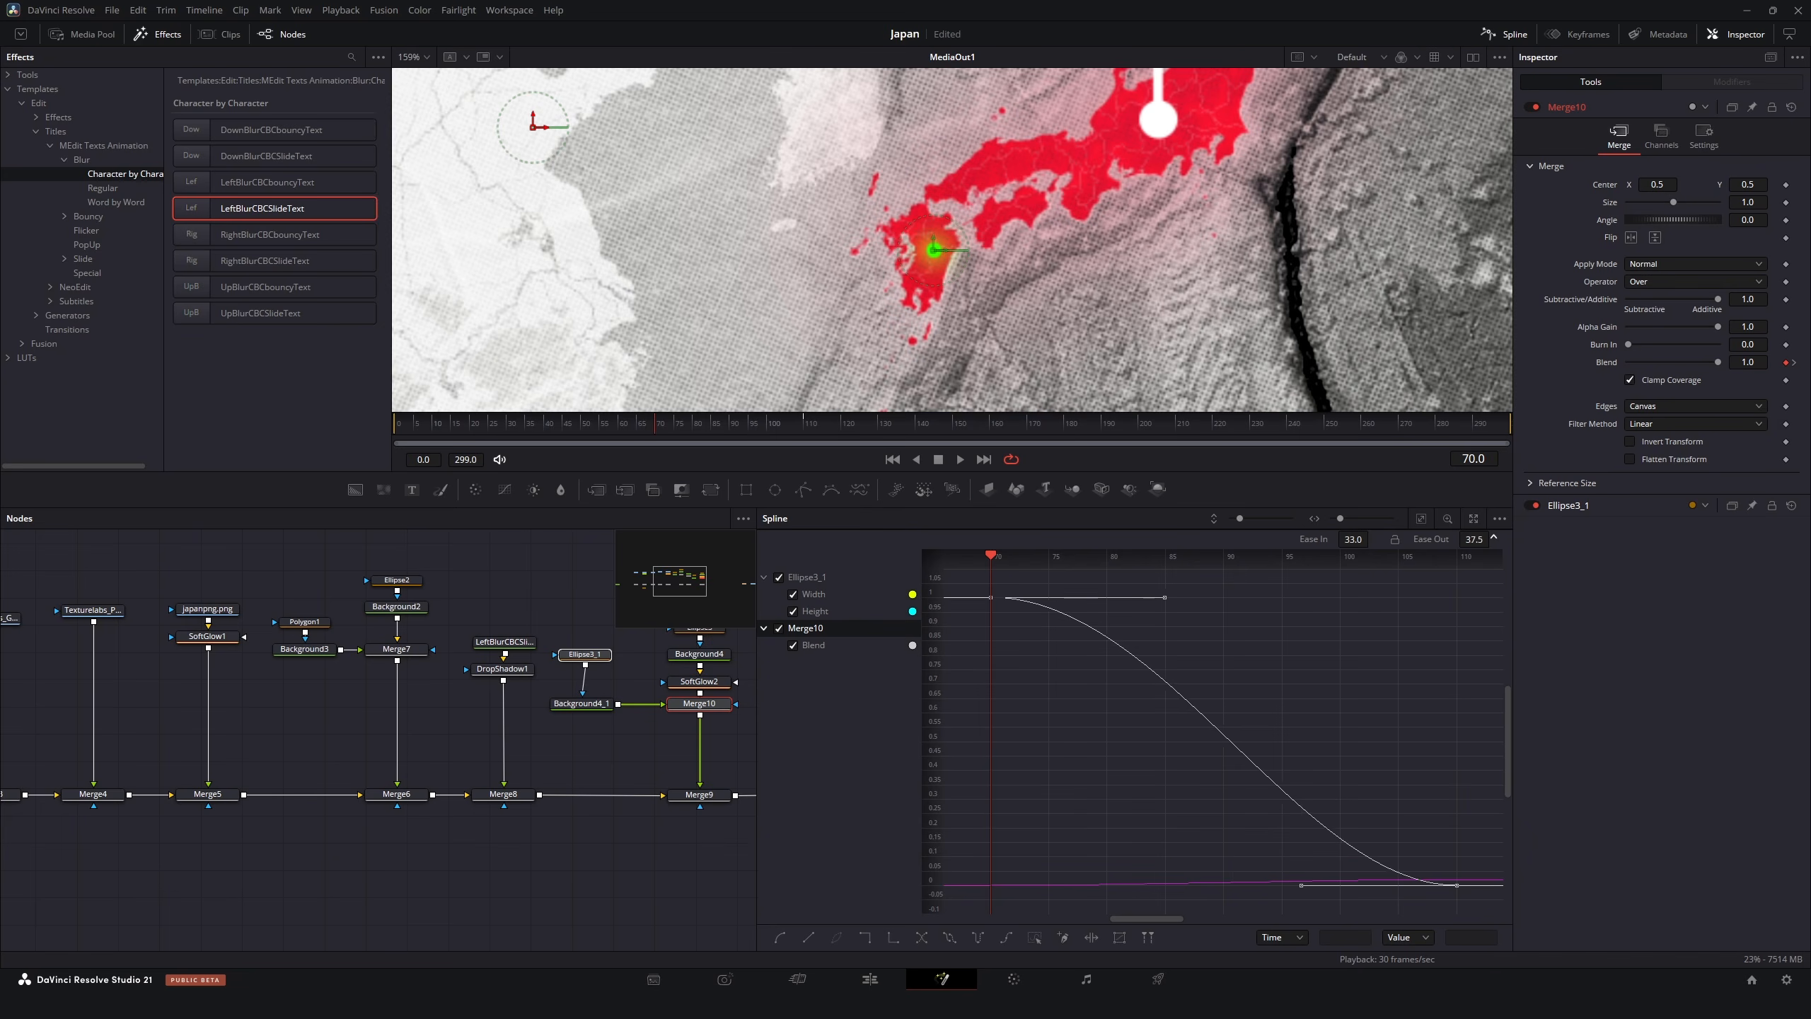
{"action": "left_click_drag", "start_coordinate": [1372, 536], "coordinate": [1372, 540]}
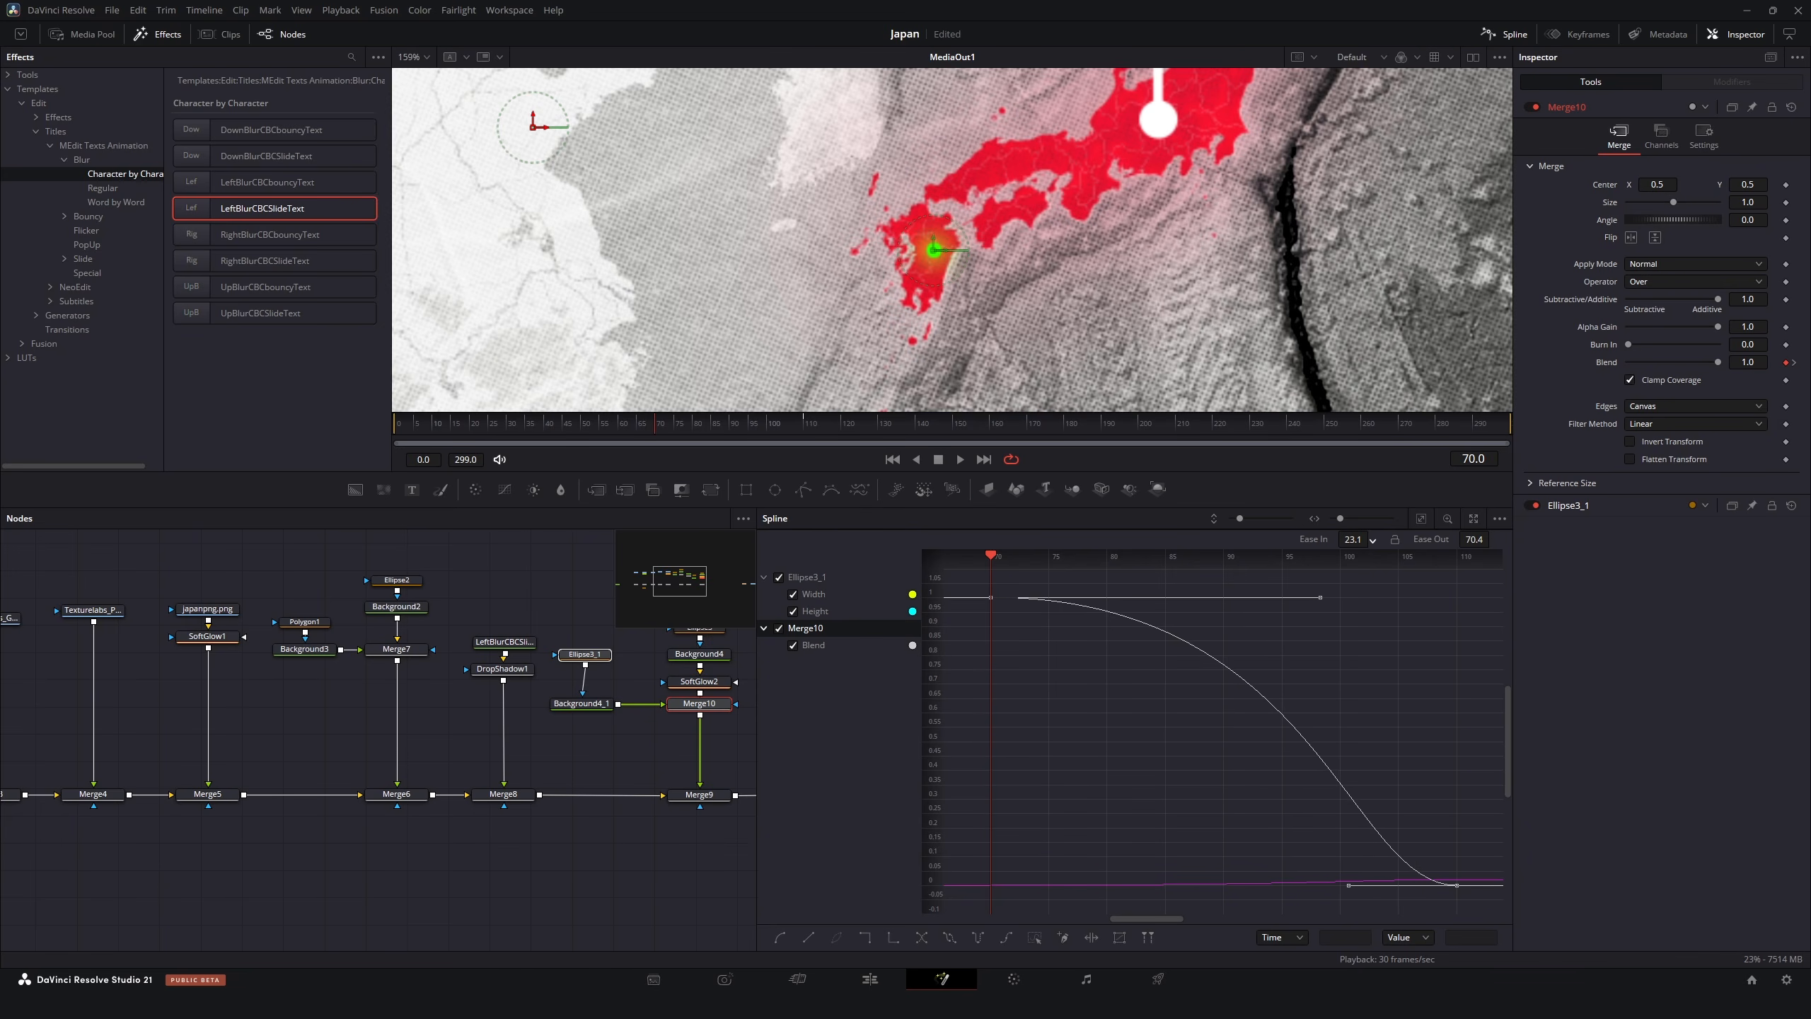
{"action": "left_click_drag", "start_coordinate": [1493, 539], "coordinate": [1493, 536]}
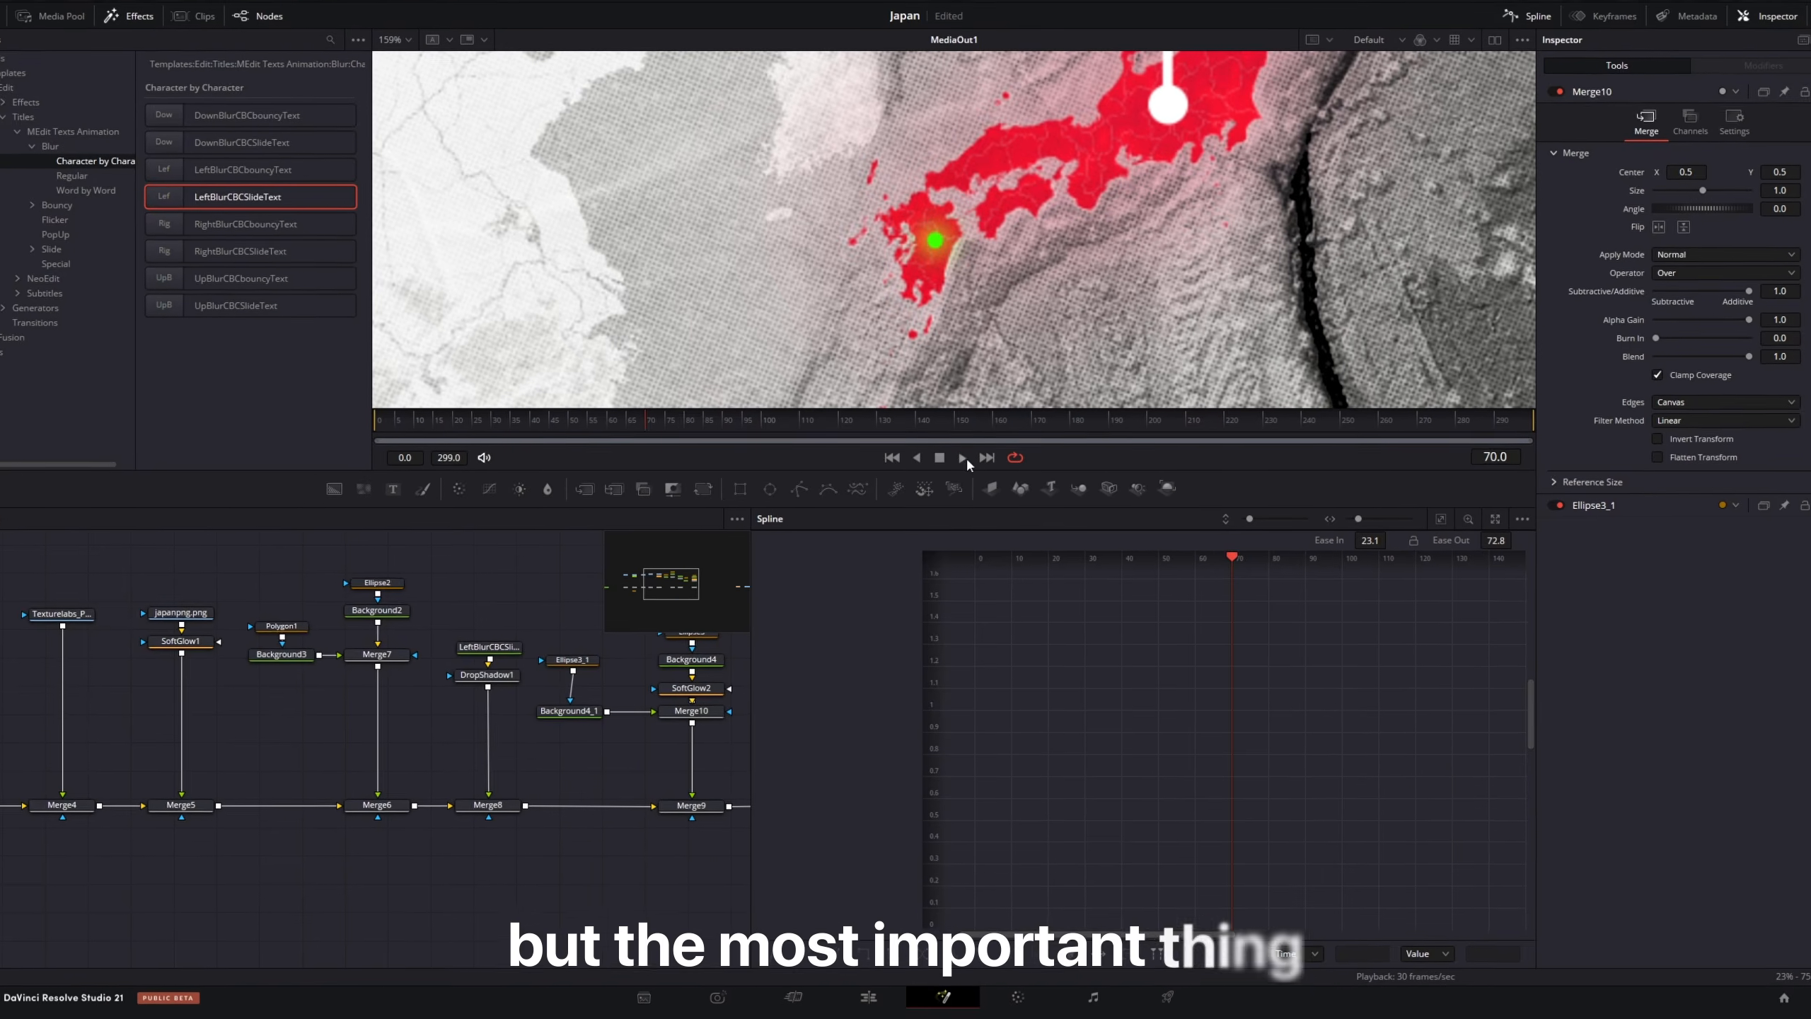
Loop the Ellipse3_1 width and height curves and the Merge10 blend curve so the ring pulses repeatedly
{"action": "left_click", "coordinate": [961, 458]}
{"action": "left_click", "coordinate": [598, 418]}
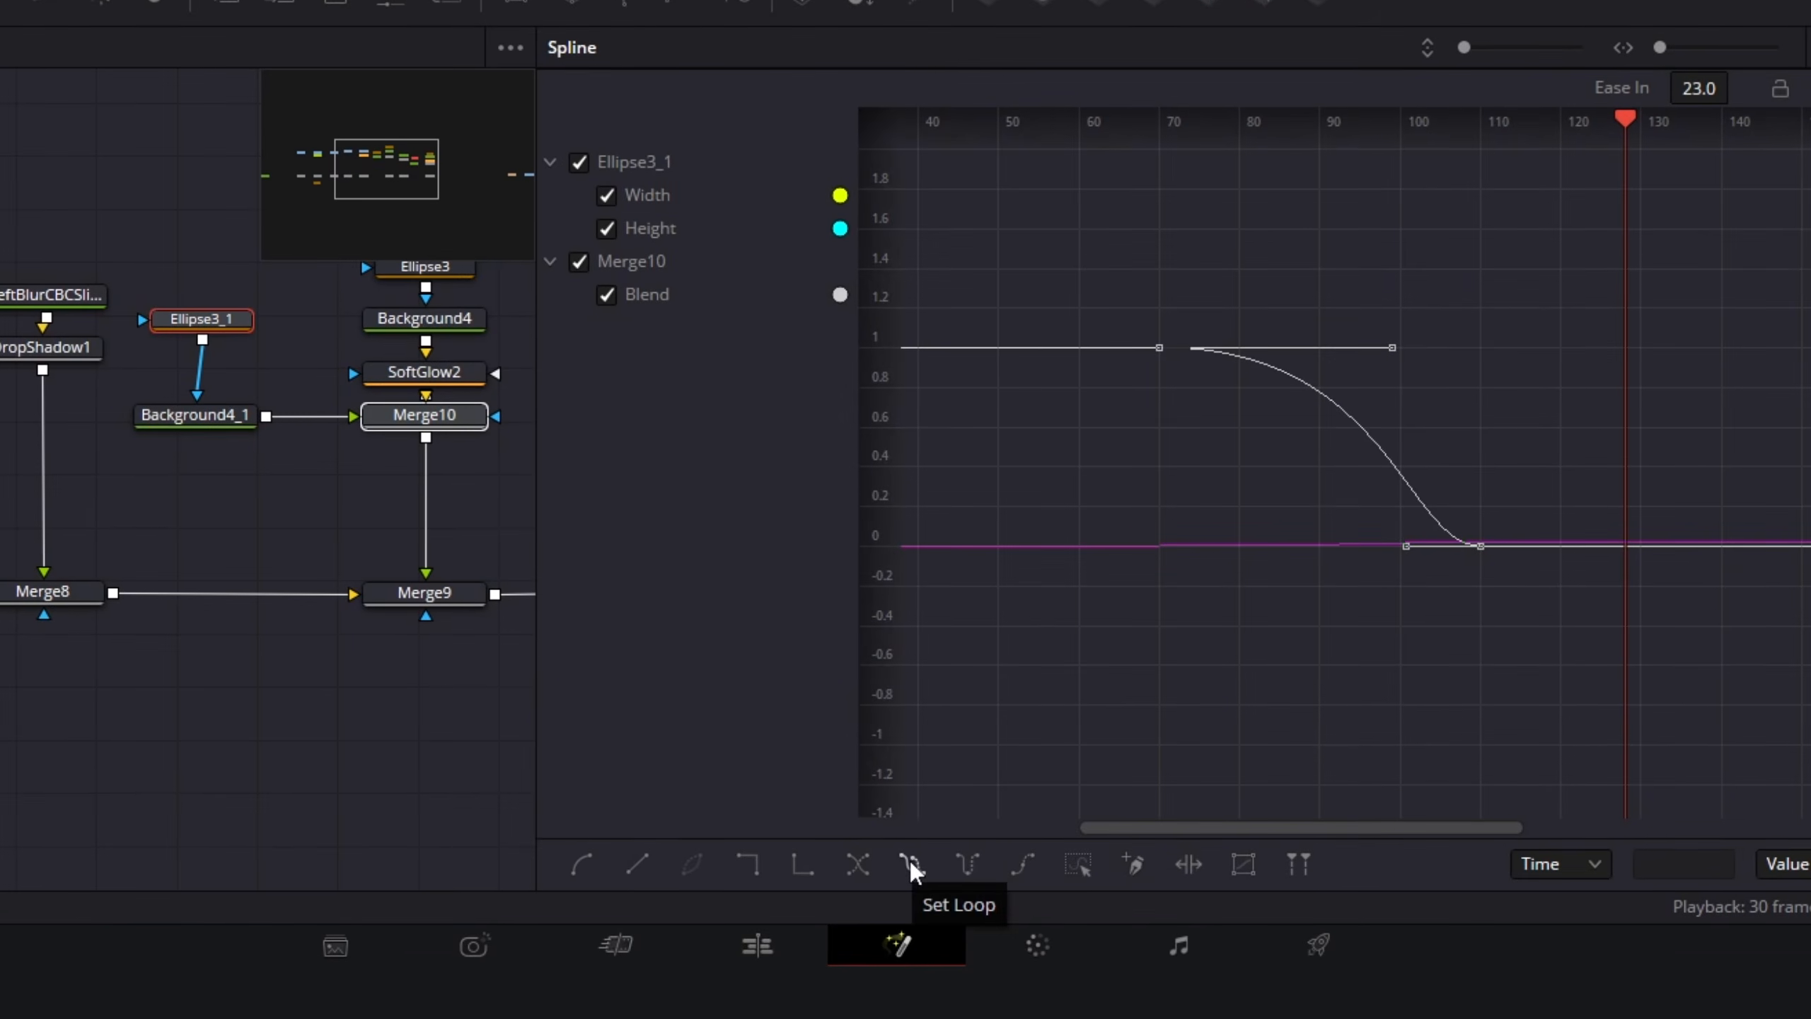
{"action": "left_click", "coordinate": [910, 860]}
{"action": "scroll", "coordinate": [1255, 745], "scroll_direction": "right", "scroll_amount": 10}
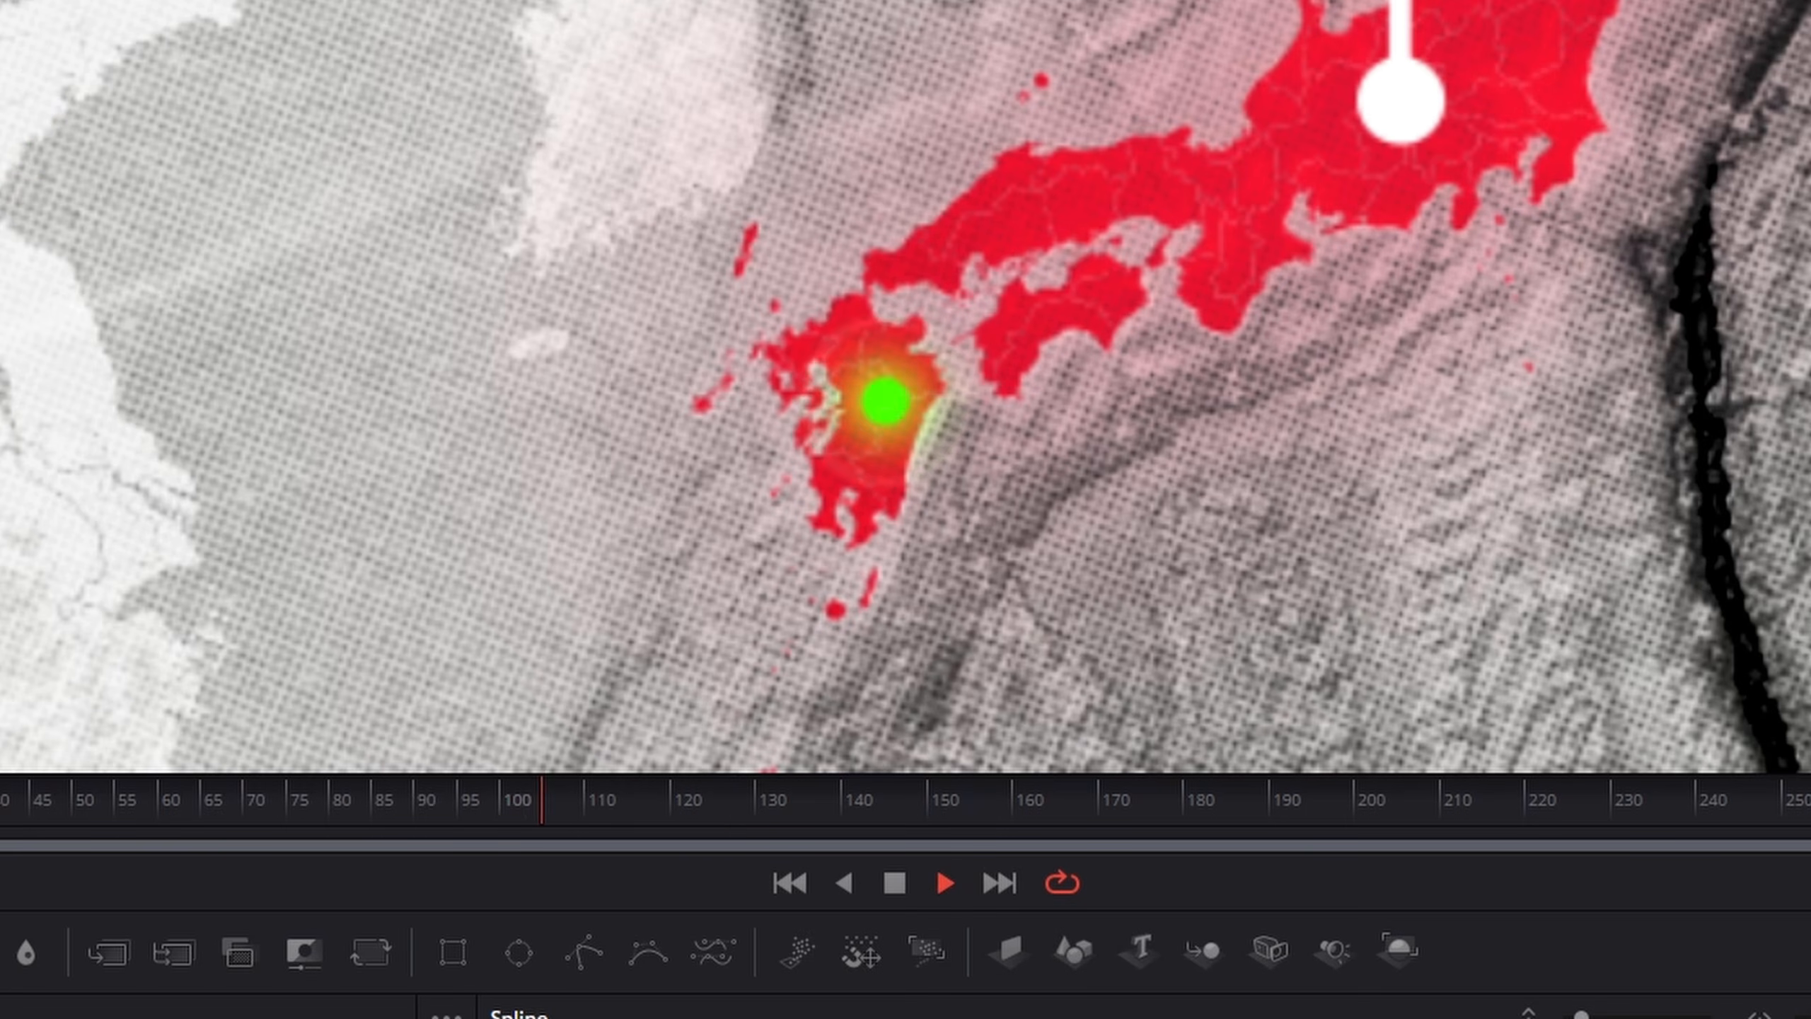
Duplicate the green marker's node group, insert the copy between Merge9 and Transform1, and move its marker to another spot on Japan
{"action": "left_click_drag", "start_coordinate": [384, 684], "coordinate": [555, 886]}
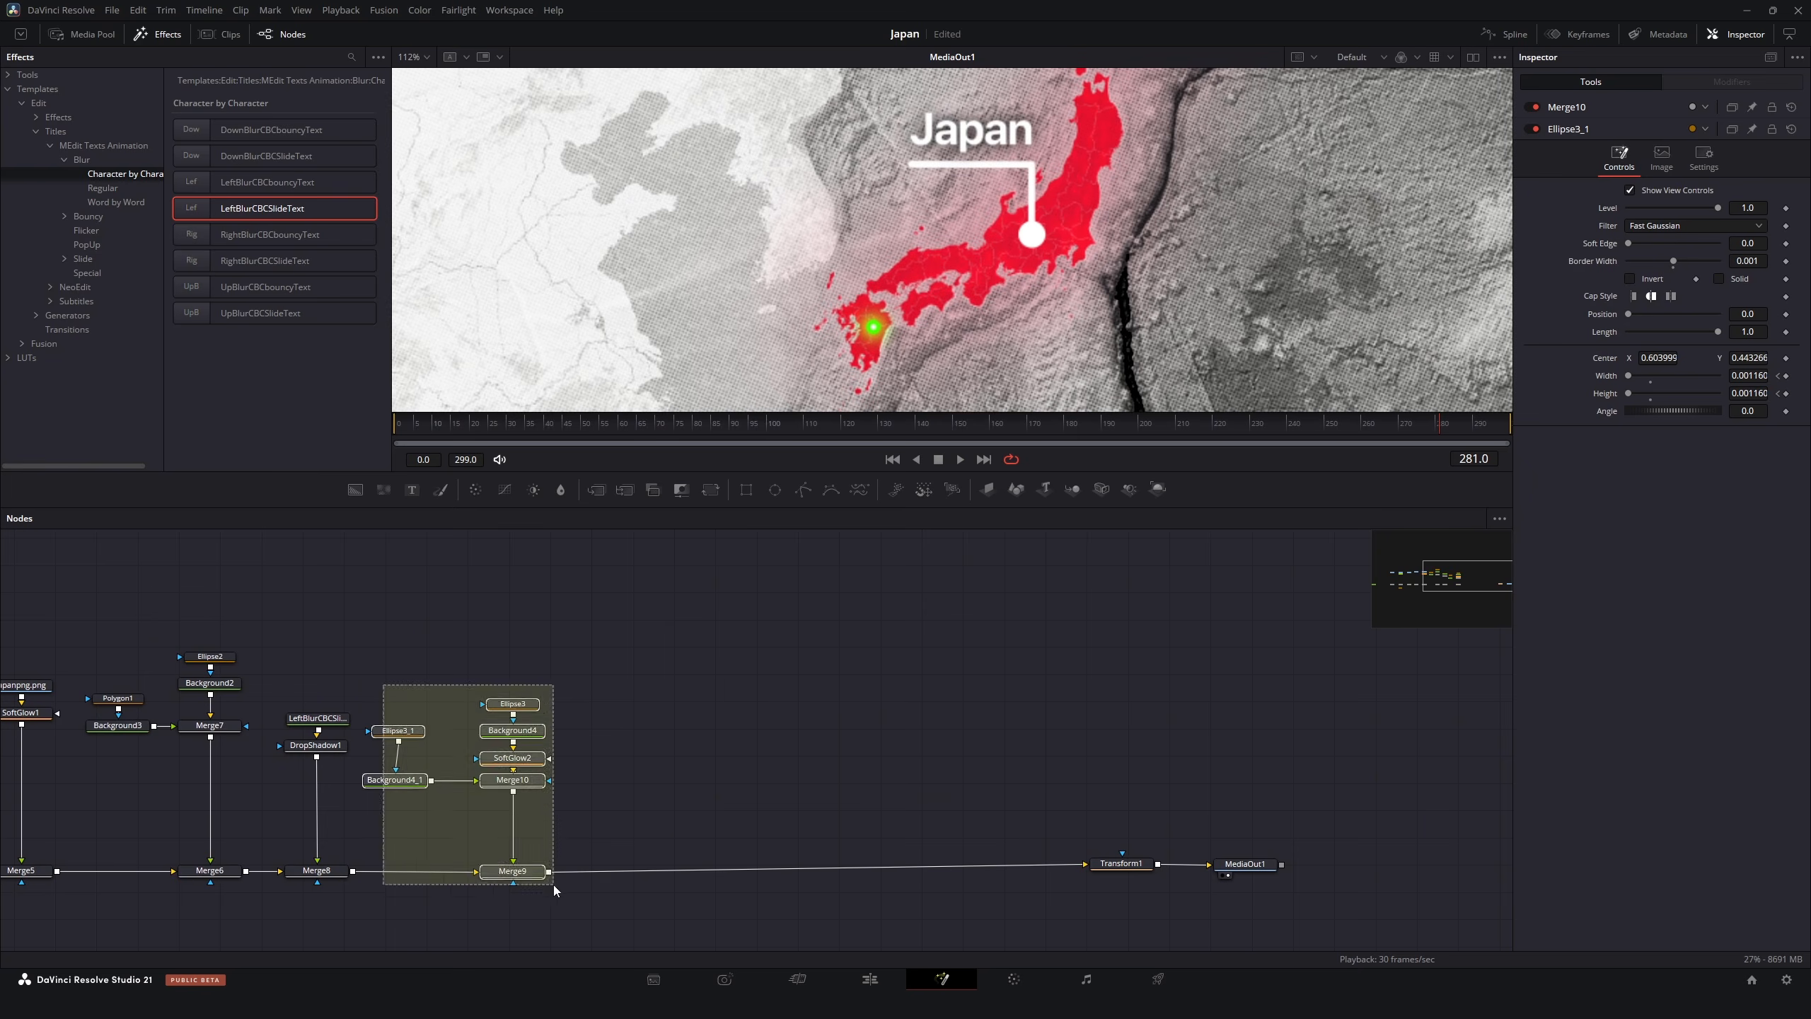
{"action": "key", "text": "ctrl+c"}
{"action": "left_click", "coordinate": [838, 840]}
{"action": "key", "text": "ctrl+v"}
{"action": "left_click_drag", "start_coordinate": [840, 840], "coordinate": [783, 874]}
{"action": "left_click", "coordinate": [796, 877]}
{"action": "mouse_move", "coordinate": [1744, 184]}
{"action": "left_mouse_down"}
{"action": "mouse_move", "coordinate": [1804, 184]}
{"action": "mouse_move", "coordinate": [1769, 184]}
{"action": "left_mouse_up"}
{"action": "left_click_drag", "start_coordinate": [1657, 184], "coordinate": [1776, 185]}
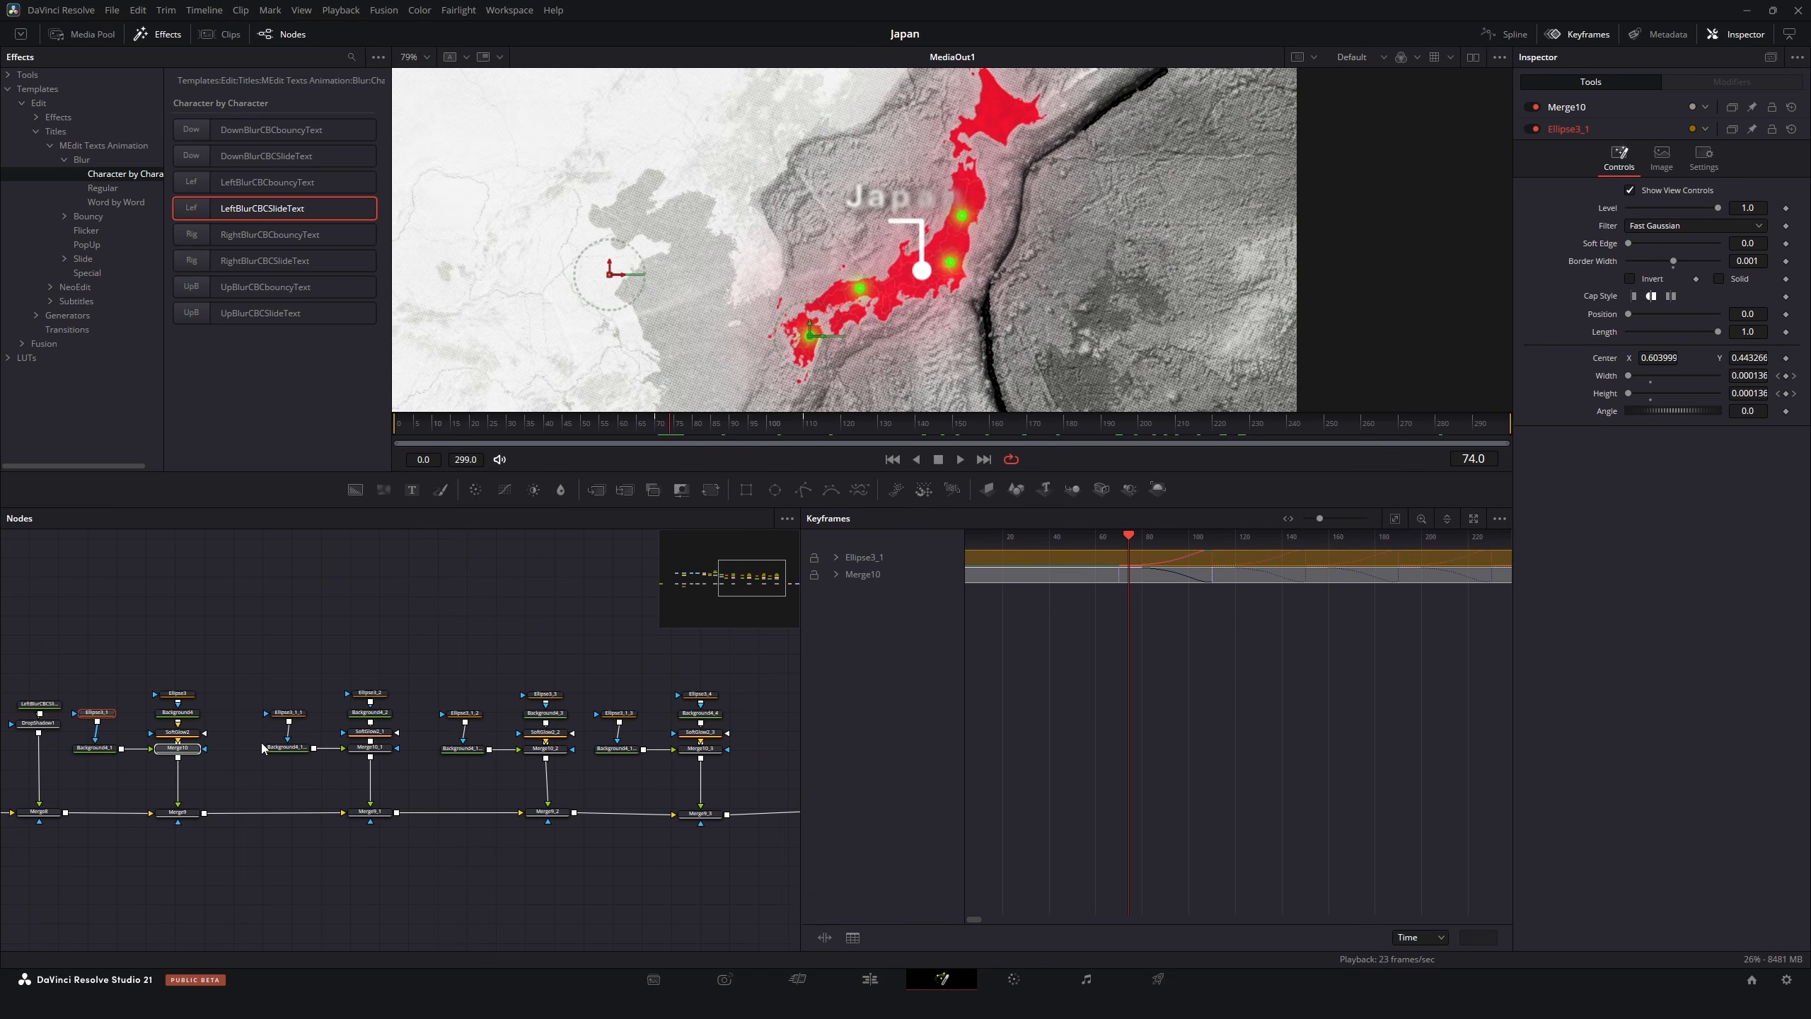
Show the keyframes of all four ring ellipses and their Merge10 nodes together, with the width, height and blend tracks expanded
{"action": "left_click", "coordinate": [288, 712], "text": "ctrl"}
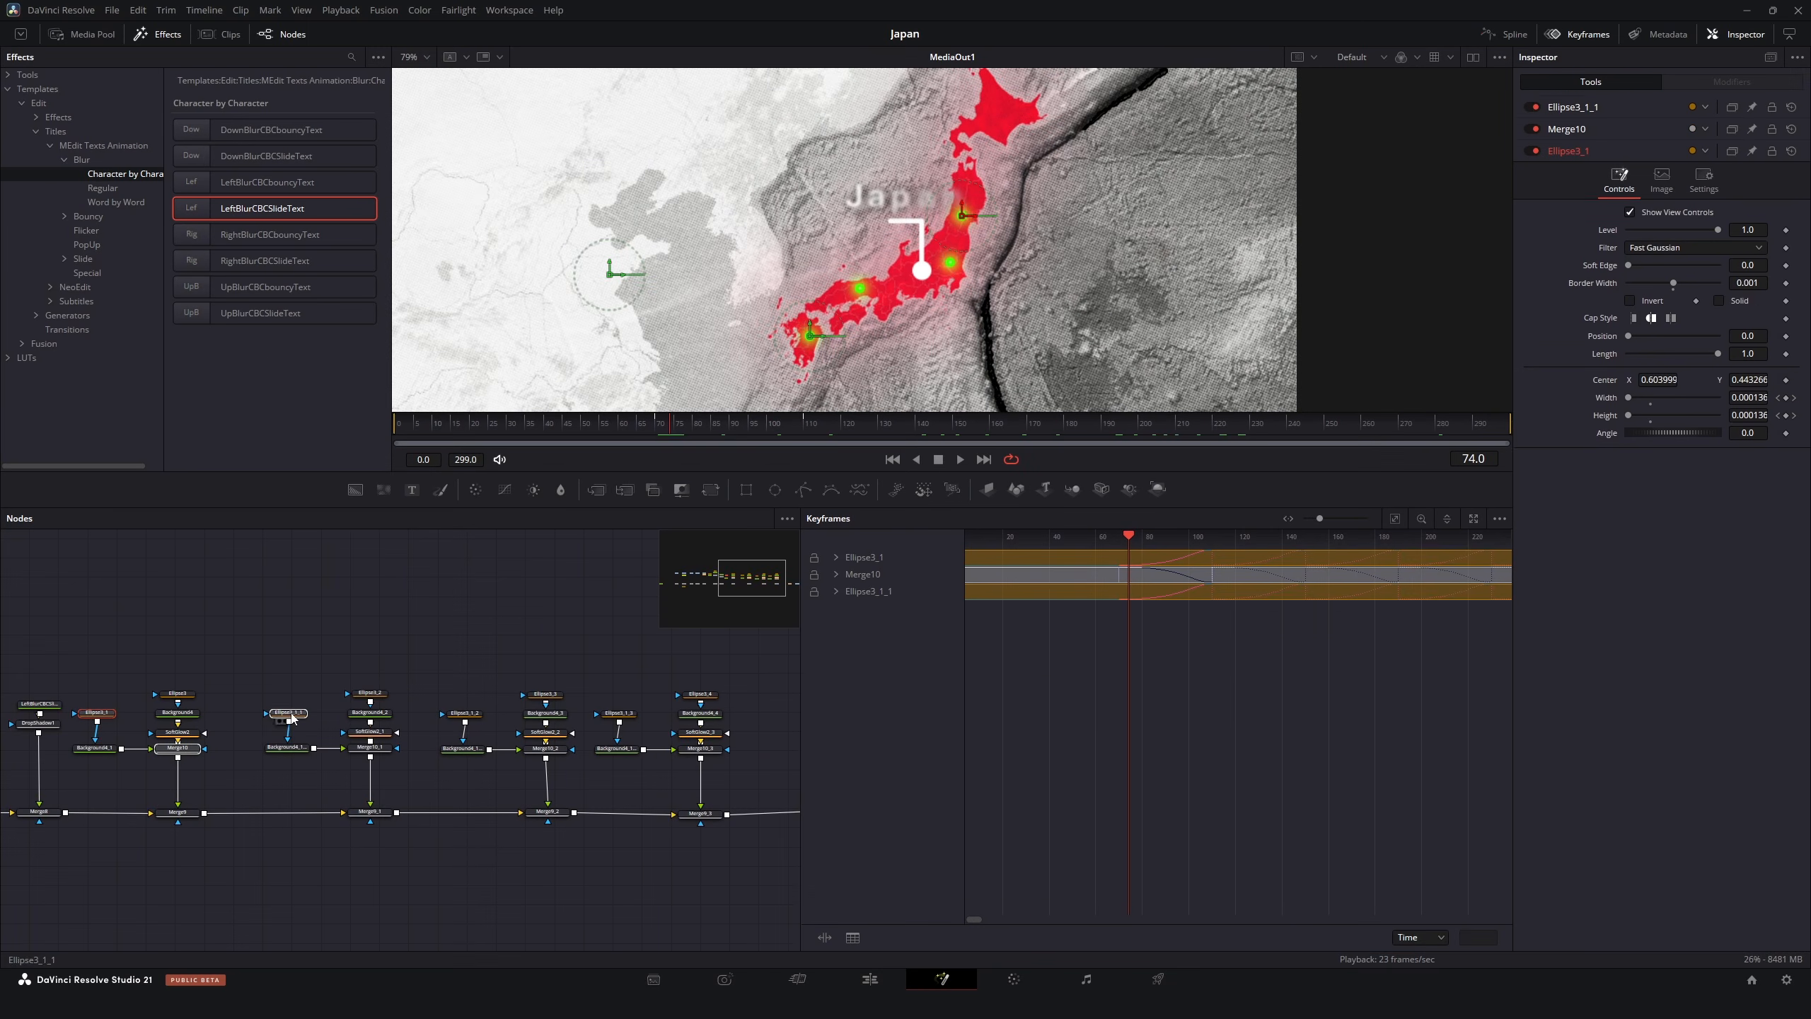
{"action": "left_click", "coordinate": [370, 747], "text": "ctrl"}
{"action": "left_click", "coordinate": [464, 713], "text": "ctrl"}
{"action": "left_click", "coordinate": [546, 748], "text": "ctrl"}
{"action": "left_click", "coordinate": [619, 713], "text": "ctrl"}
{"action": "left_click", "coordinate": [675, 749], "text": "ctrl"}
{"action": "left_click", "coordinate": [837, 556]}
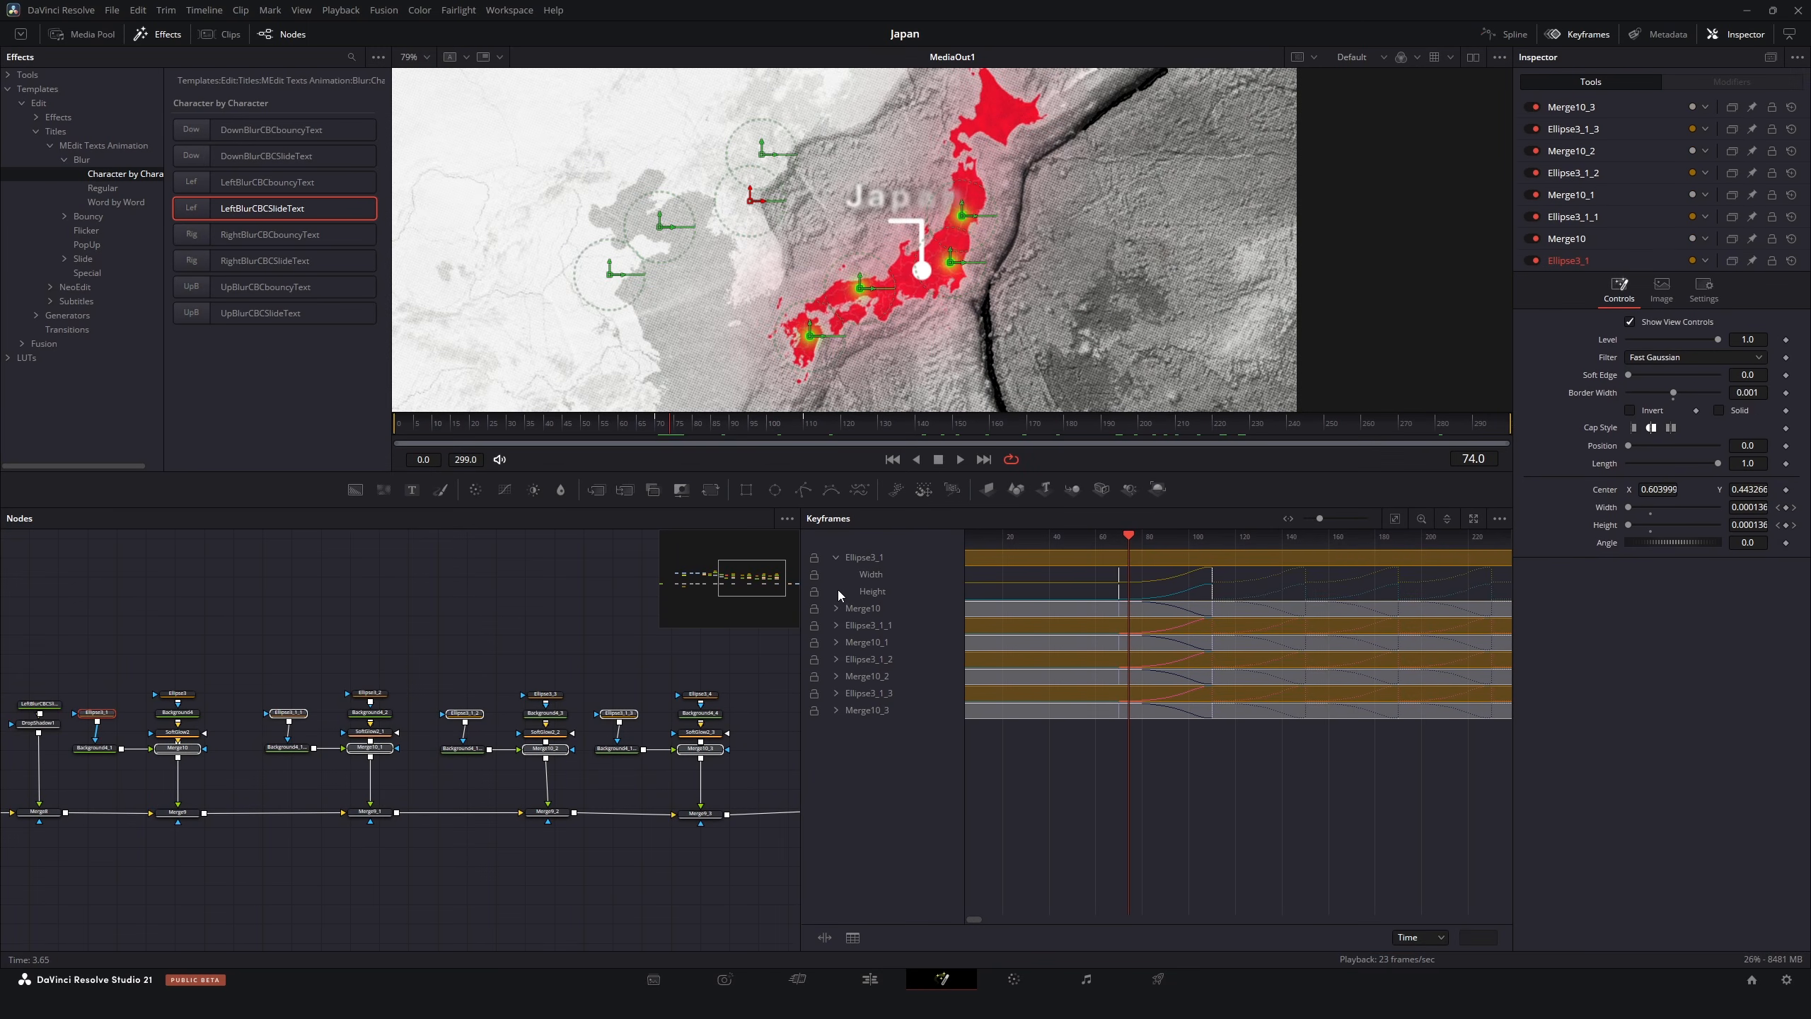
{"action": "left_click", "coordinate": [836, 607]}
{"action": "left_click", "coordinate": [835, 642]}
{"action": "left_click", "coordinate": [836, 693]}
{"action": "left_click", "coordinate": [836, 726]}
{"action": "left_click", "coordinate": [837, 779]}
{"action": "left_click", "coordinate": [836, 813]}
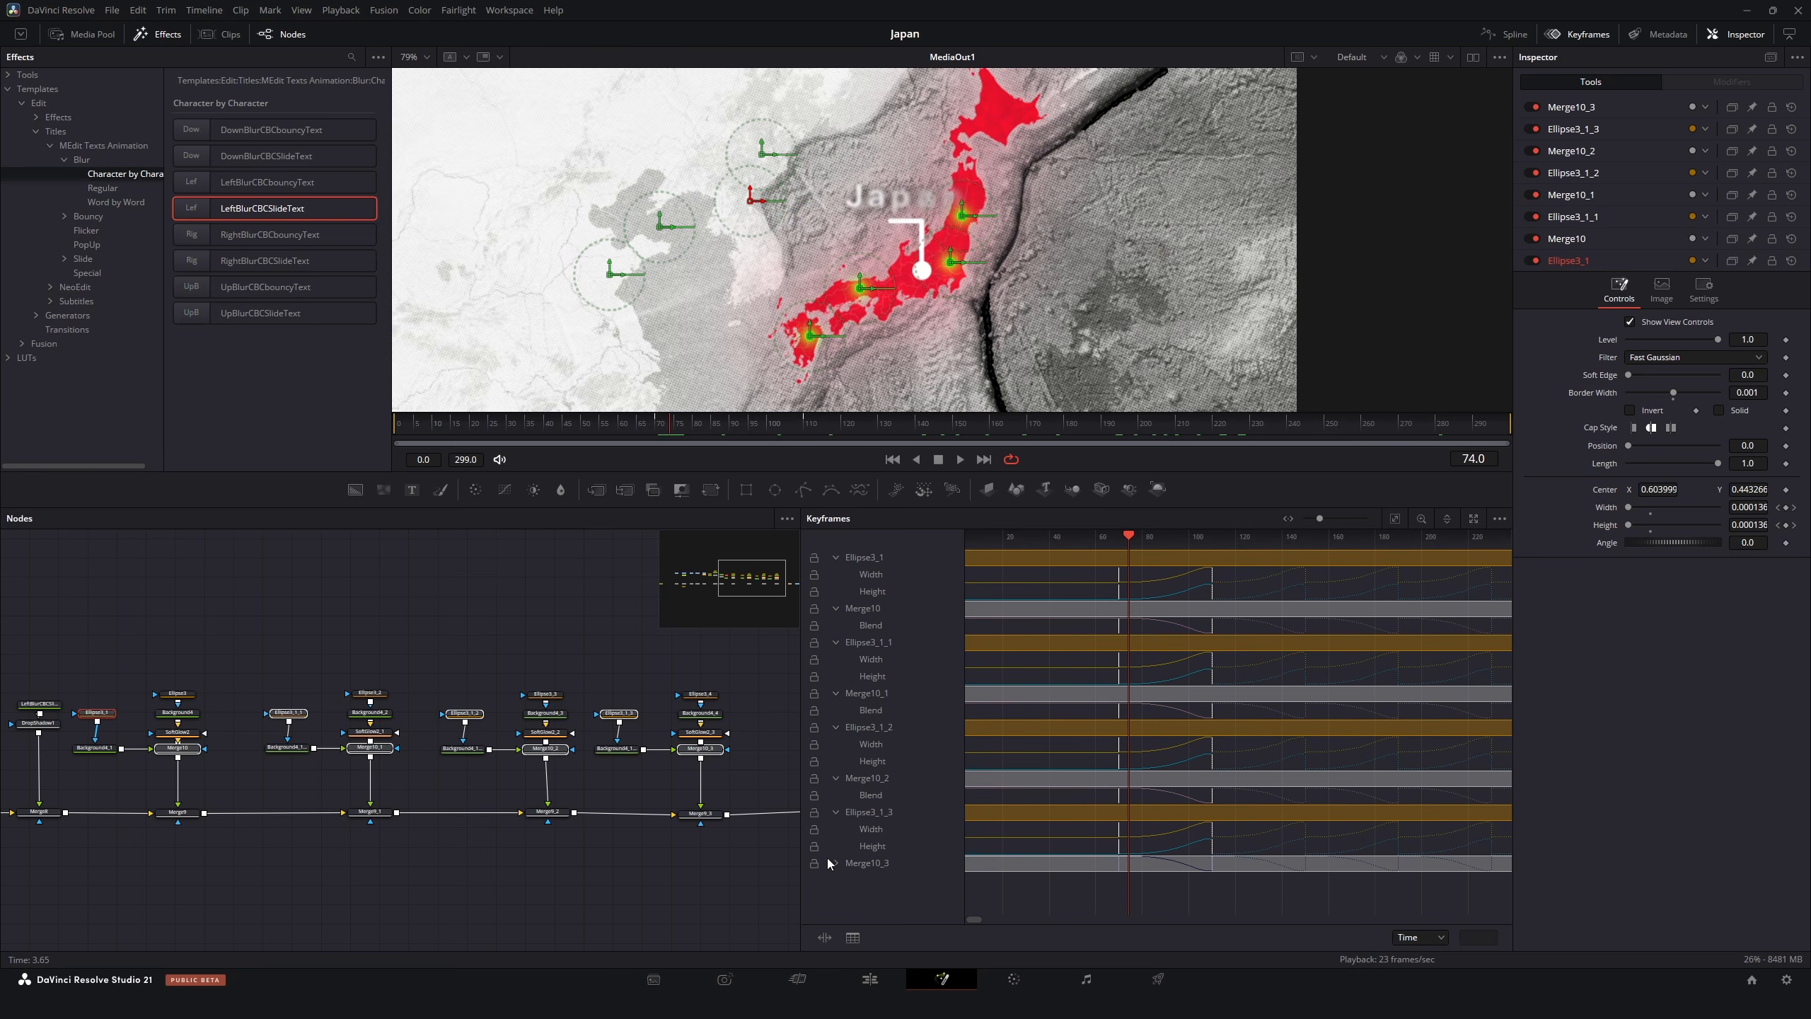
{"action": "left_click", "coordinate": [835, 862]}
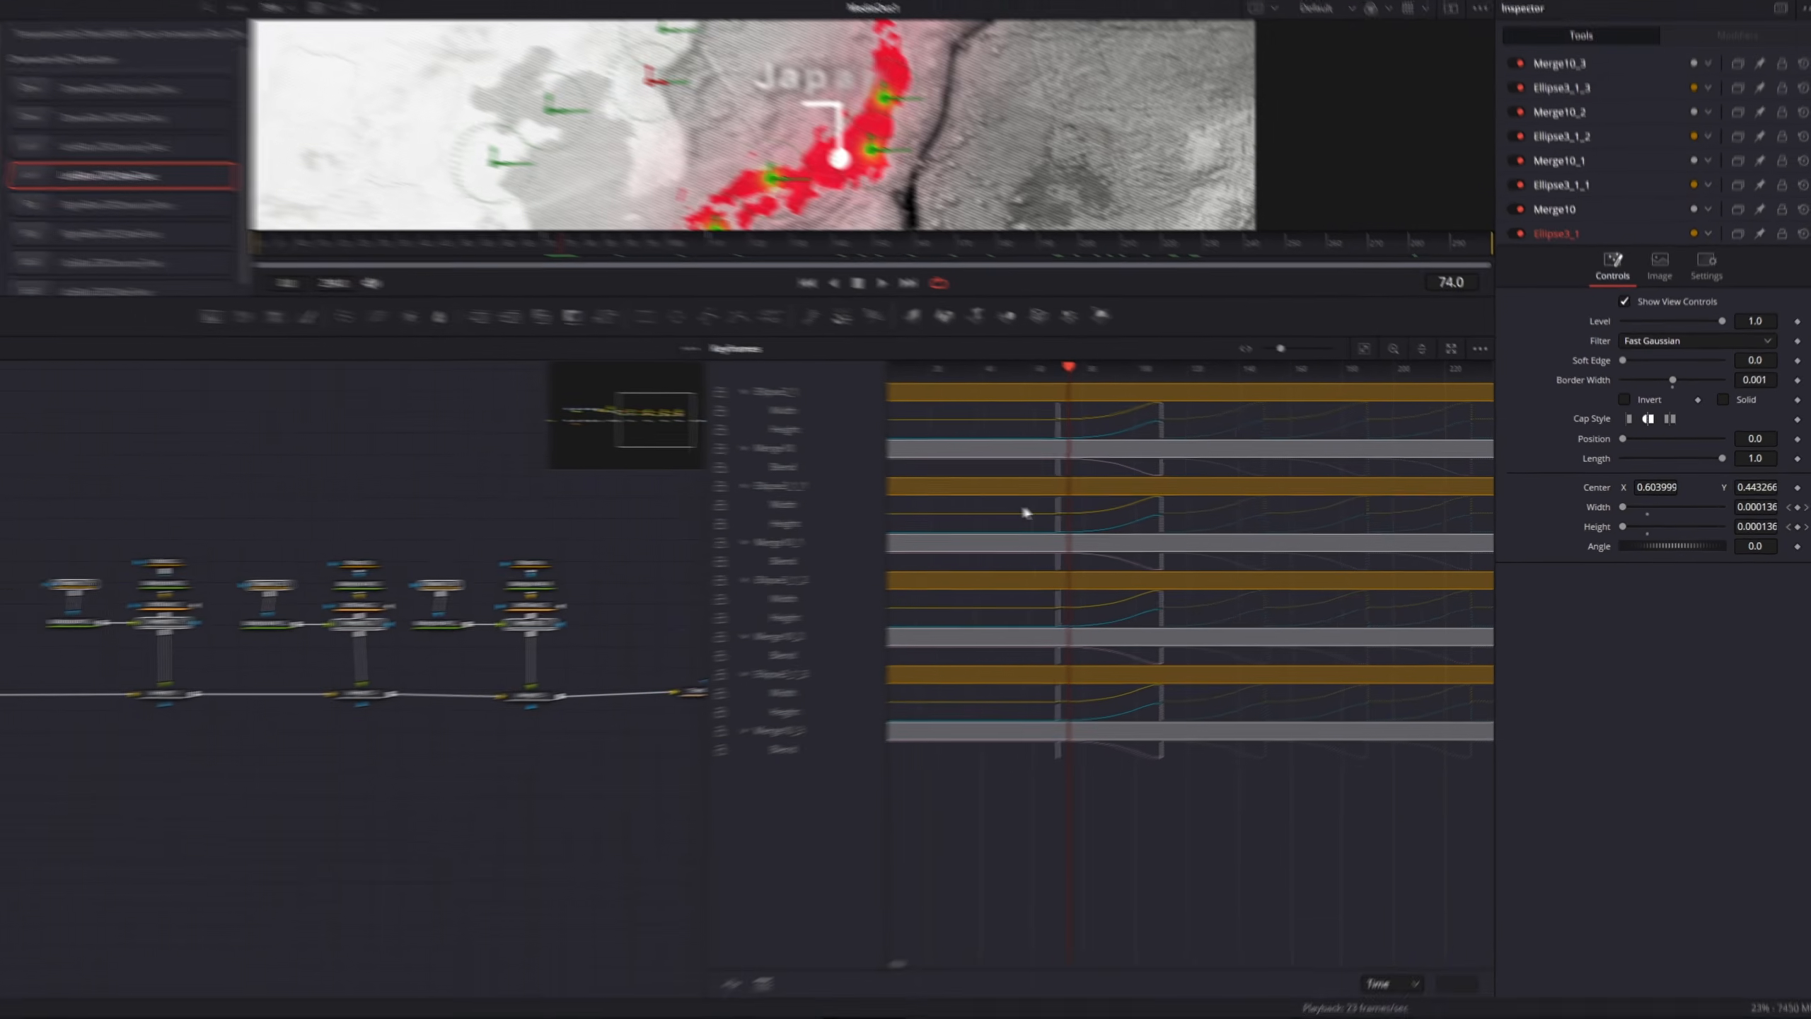
Stagger the pulses by delaying the second marker's ring and blend keyframes about 5 frames and the third and fourth markers' progressively more
{"action": "left_click_drag", "start_coordinate": [1103, 506], "coordinate": [1225, 513]}
{"action": "left_click_drag", "start_coordinate": [1022, 518], "coordinate": [1040, 564]}
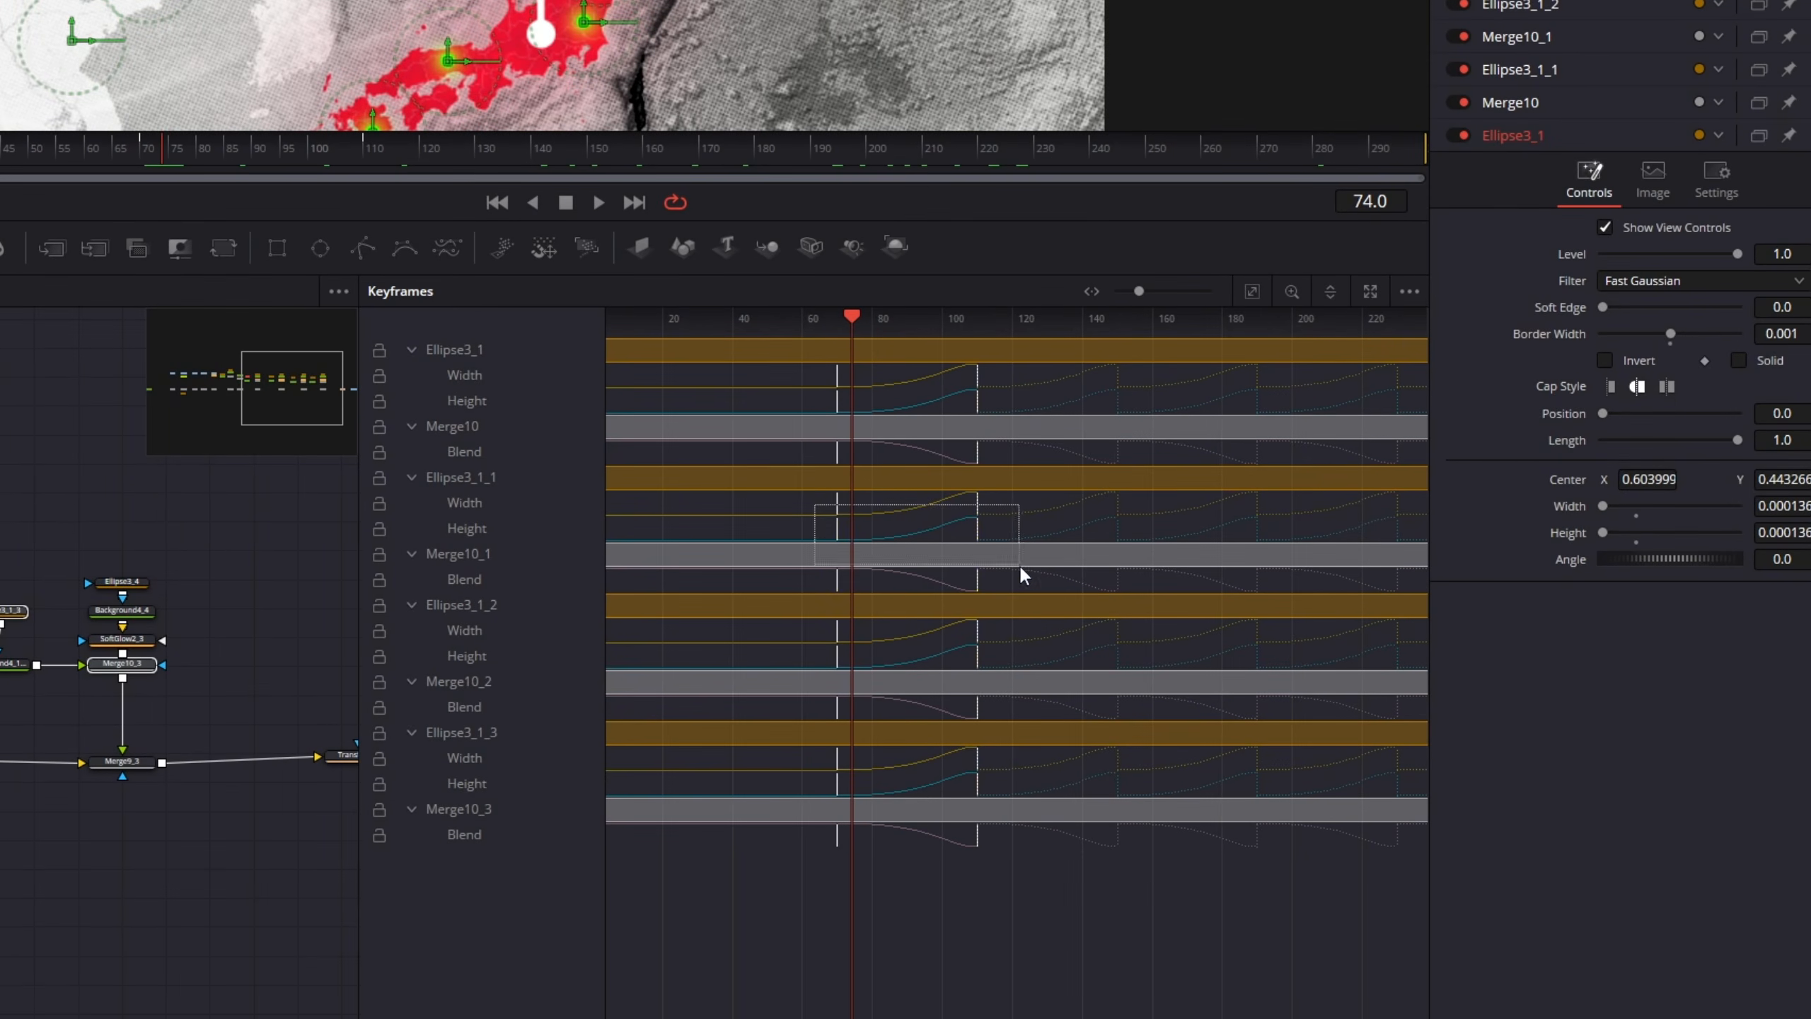
{"action": "left_click_drag", "start_coordinate": [829, 514], "coordinate": [852, 508]}
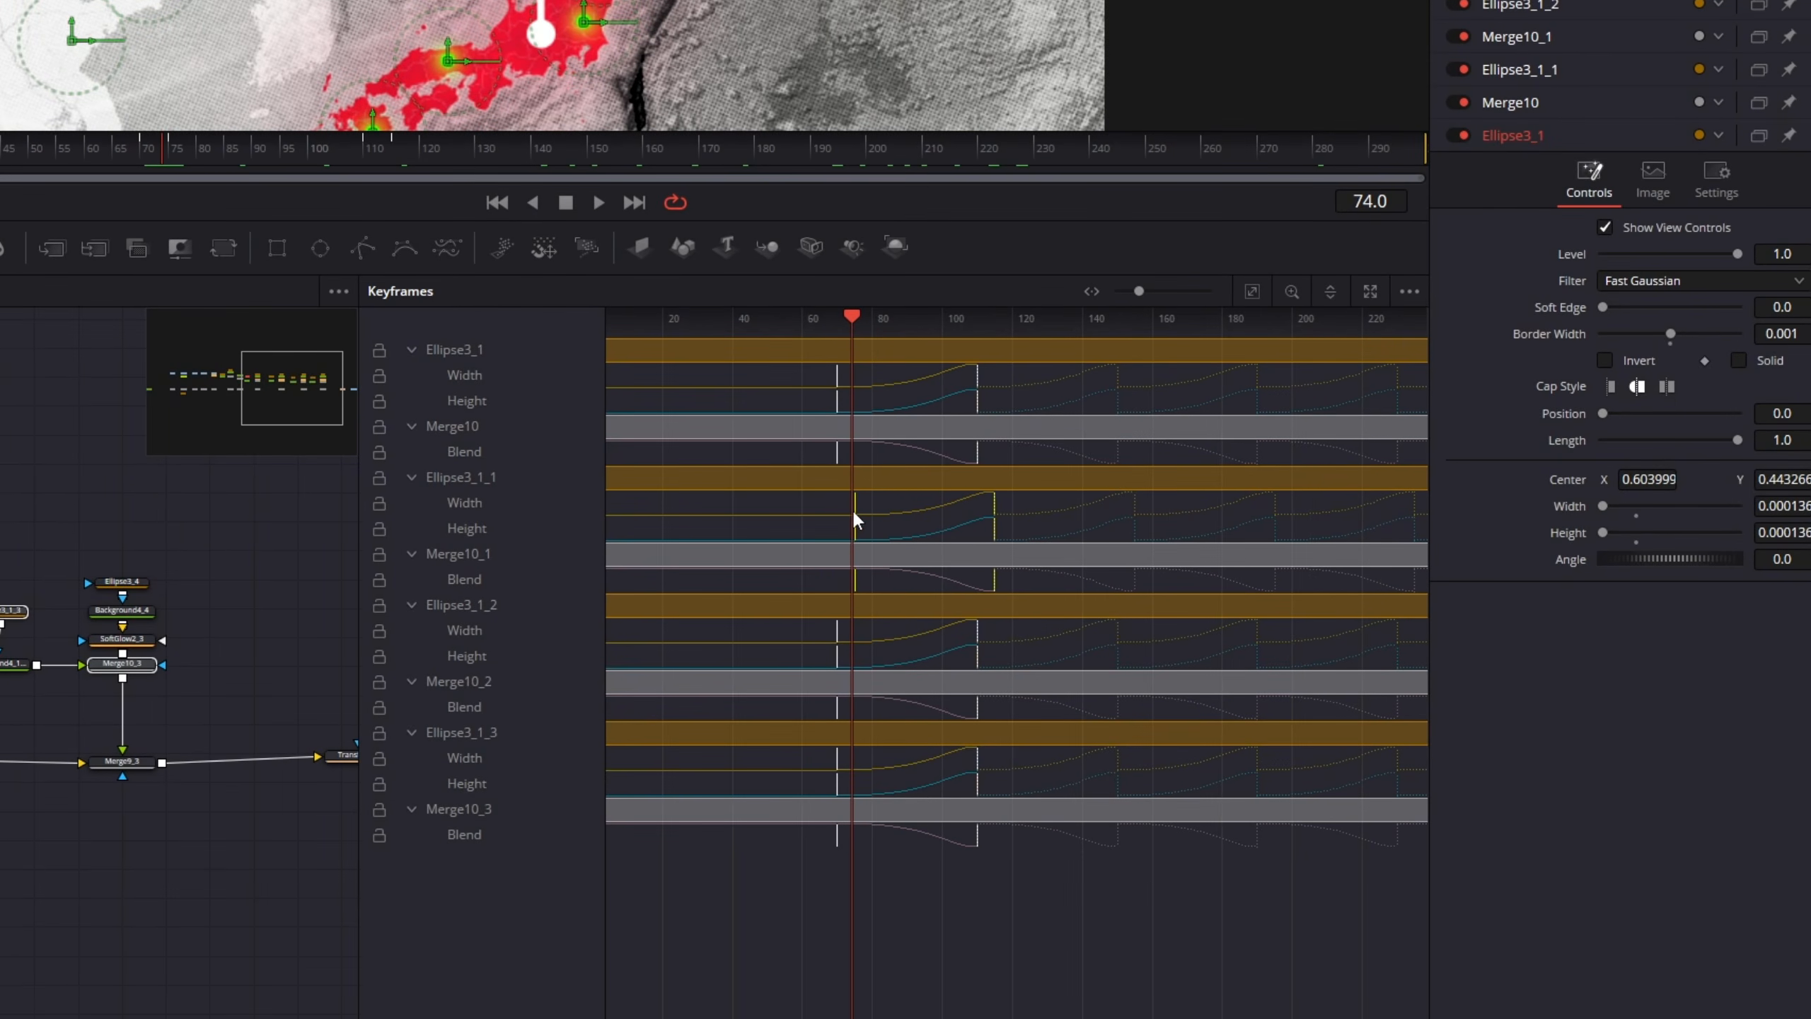
{"action": "left_click_drag", "start_coordinate": [837, 643], "coordinate": [877, 637]}
{"action": "left_click_drag", "start_coordinate": [828, 747], "coordinate": [978, 846]}
{"action": "left_click_drag", "start_coordinate": [836, 780], "coordinate": [911, 762]}
{"action": "left_click", "coordinate": [598, 201]}
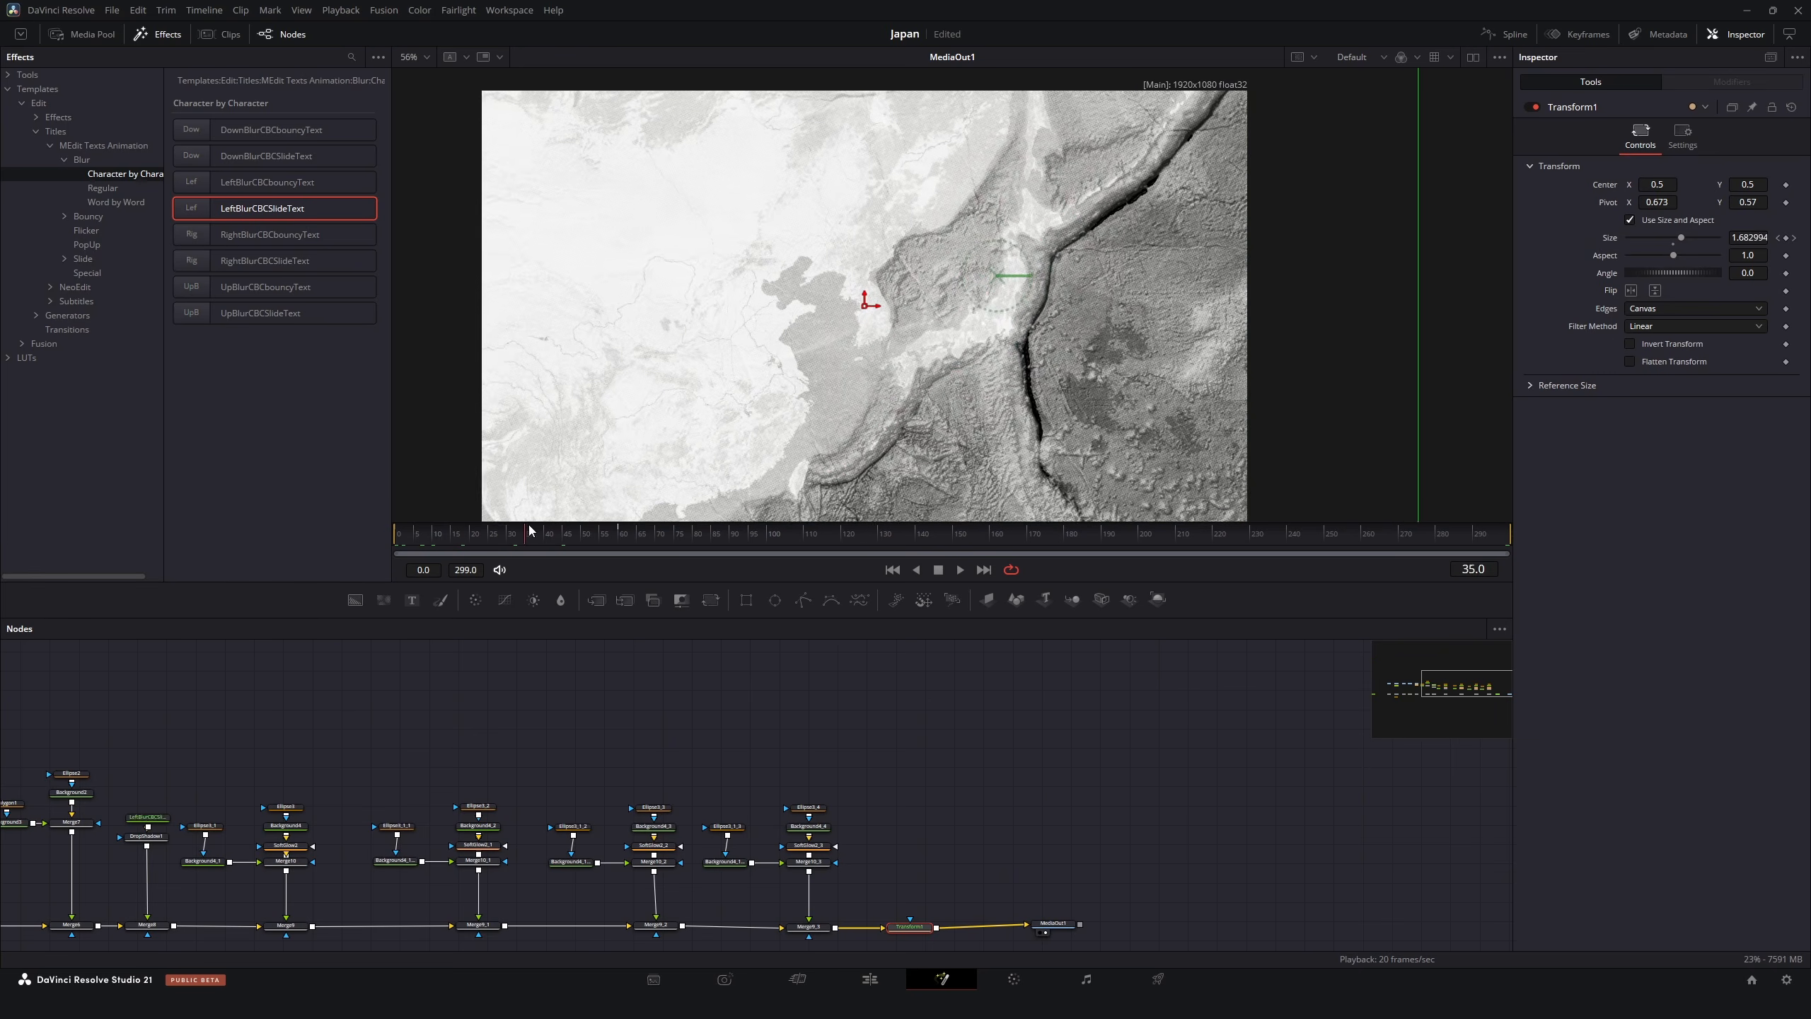
Animate Transform1's angle from 0.0 at frame 60 to a slight clockwise tilt at frame 299
{"action": "left_click_drag", "start_coordinate": [529, 524], "coordinate": [619, 538]}
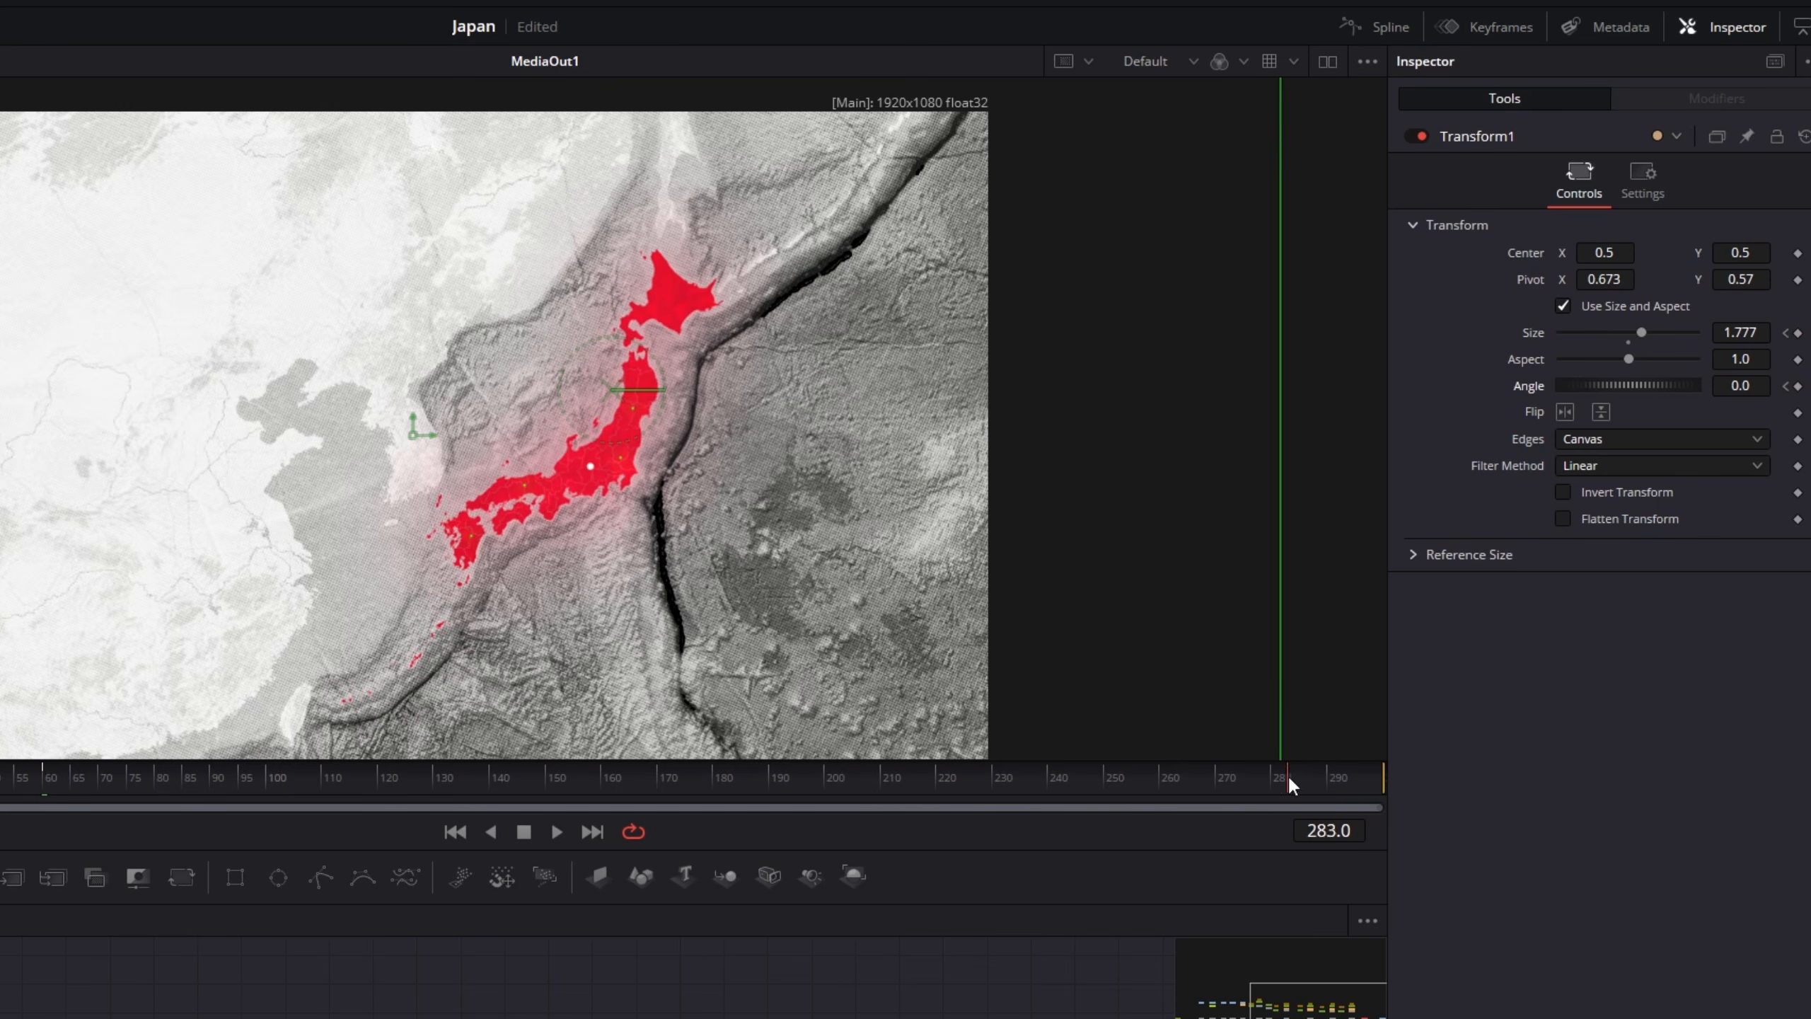
{"action": "left_click_drag", "start_coordinate": [1288, 774], "coordinate": [1560, 773]}
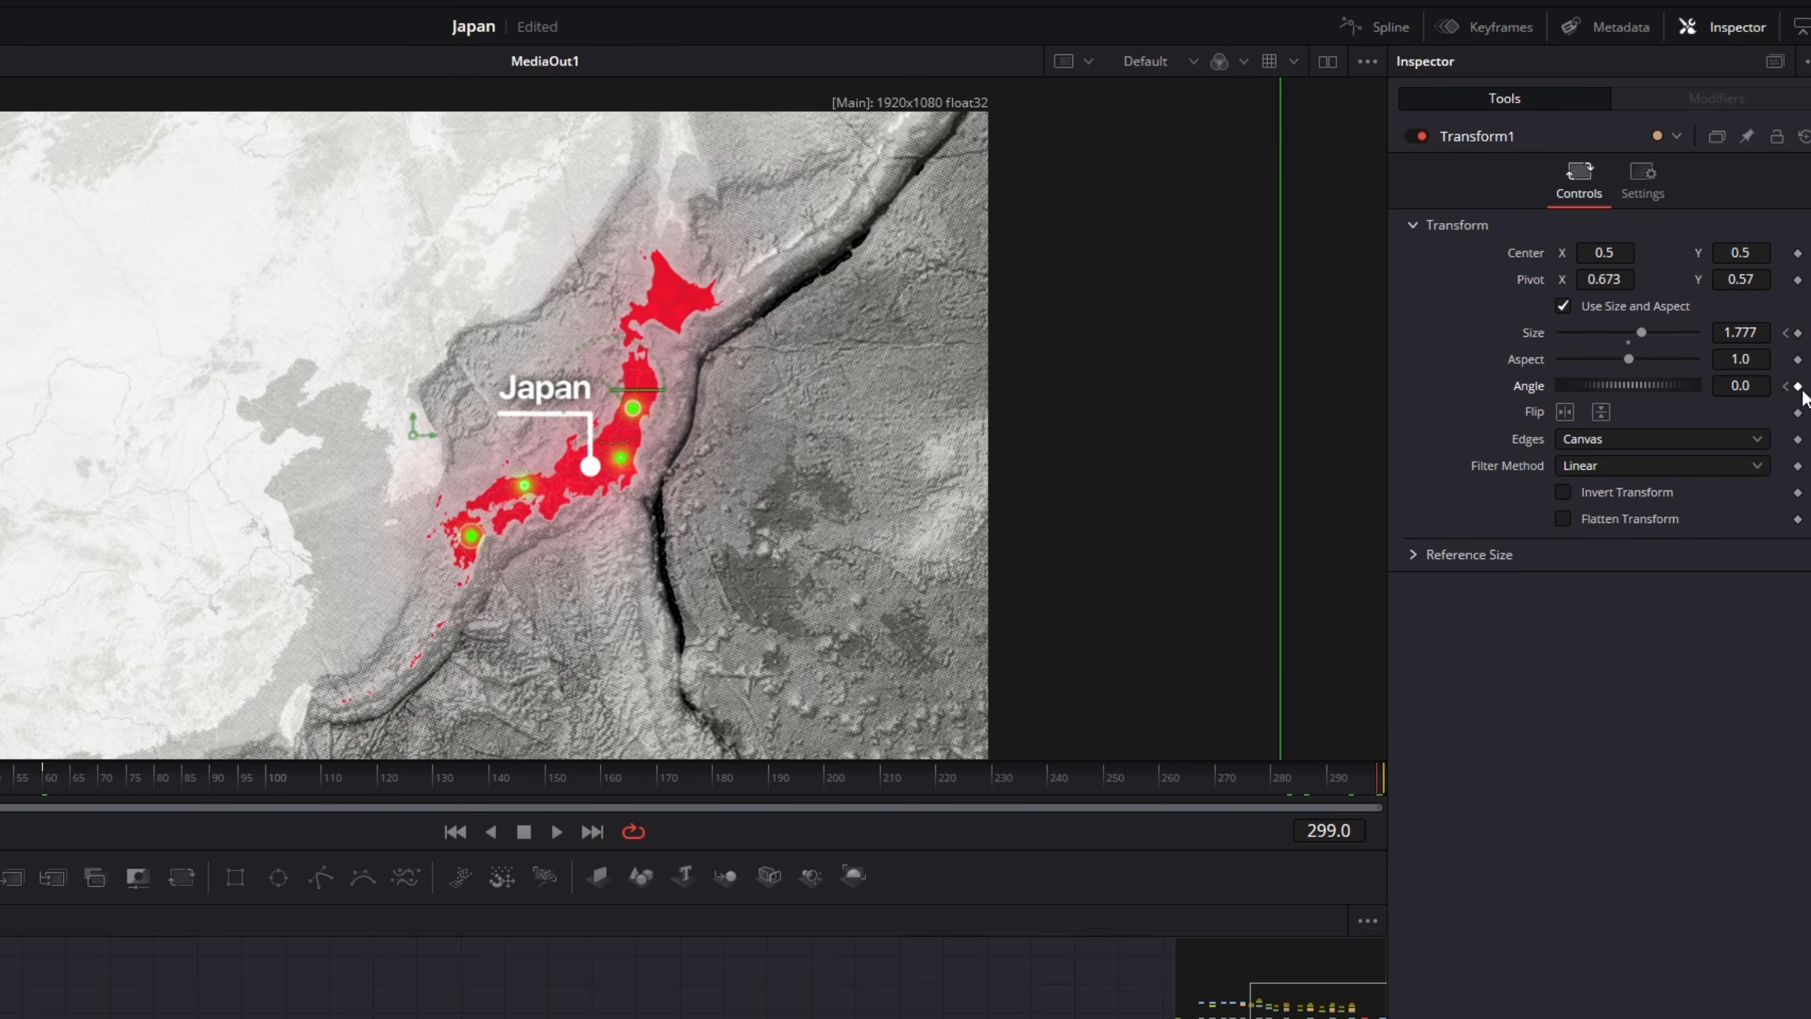
{"action": "scroll", "coordinate": [866, 396], "scroll_direction": "down", "scroll_amount": 2}
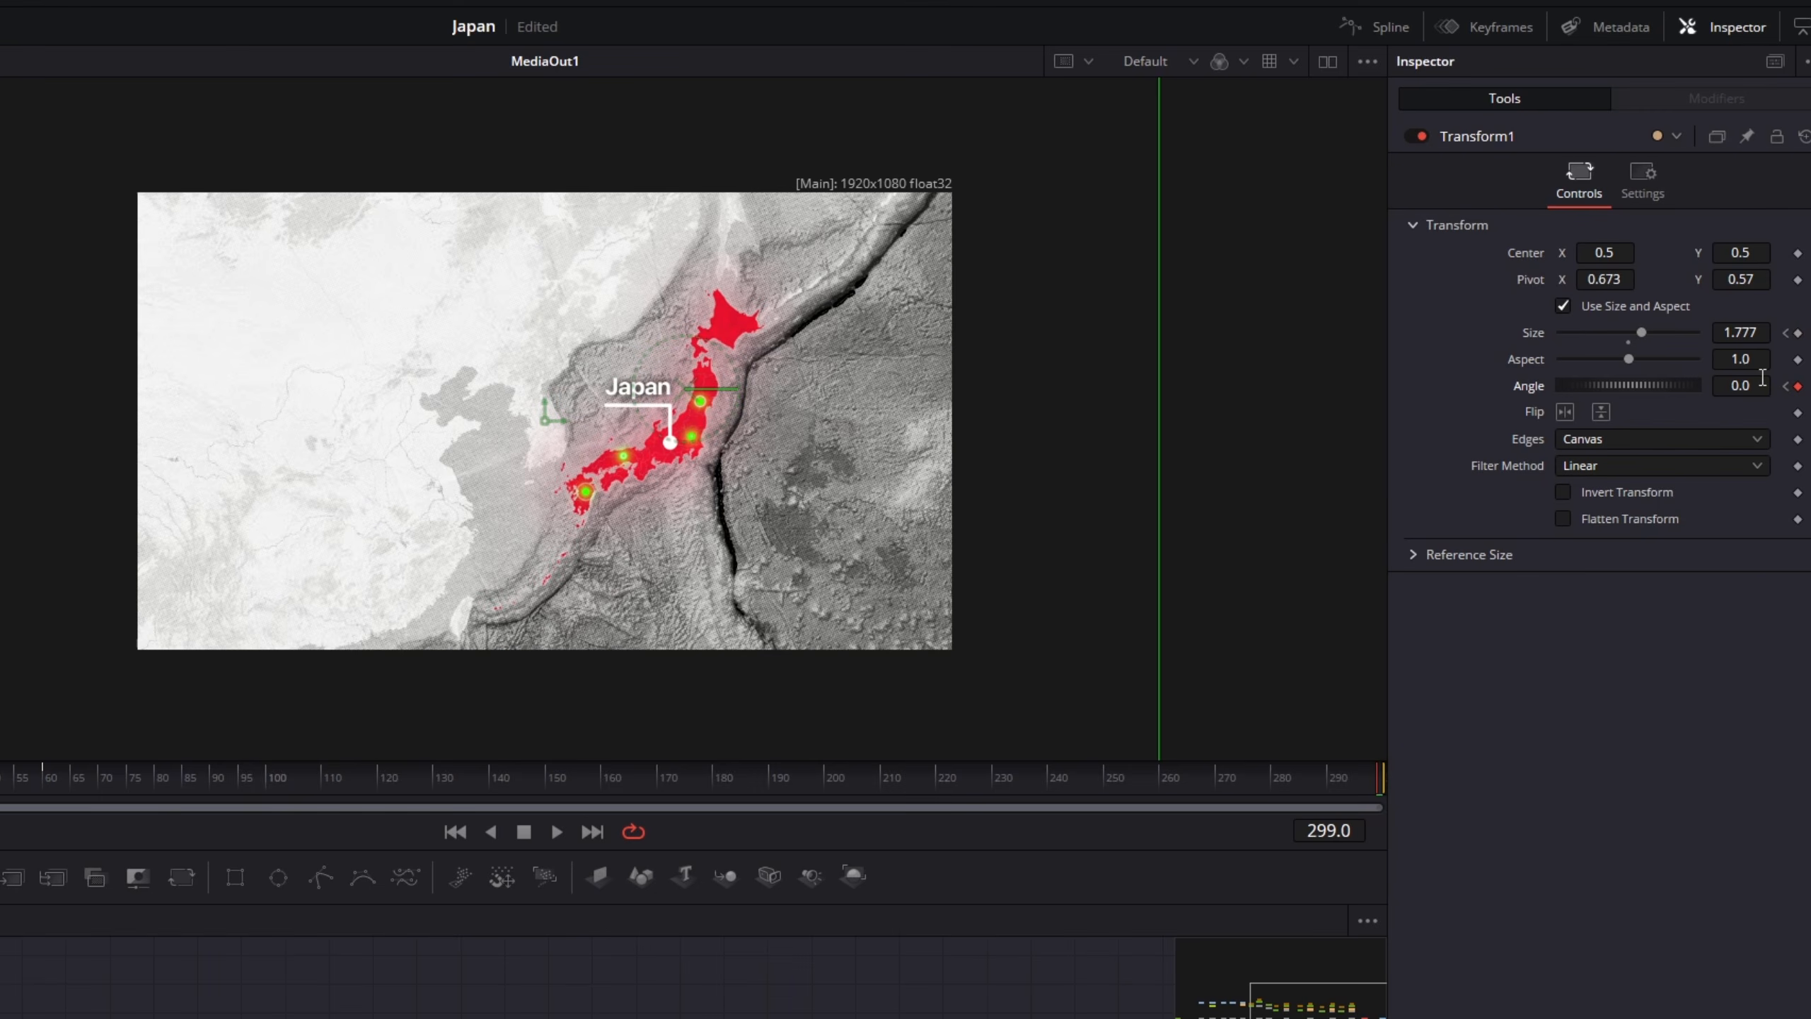
{"action": "left_click_drag", "start_coordinate": [1754, 384], "coordinate": [1704, 383]}
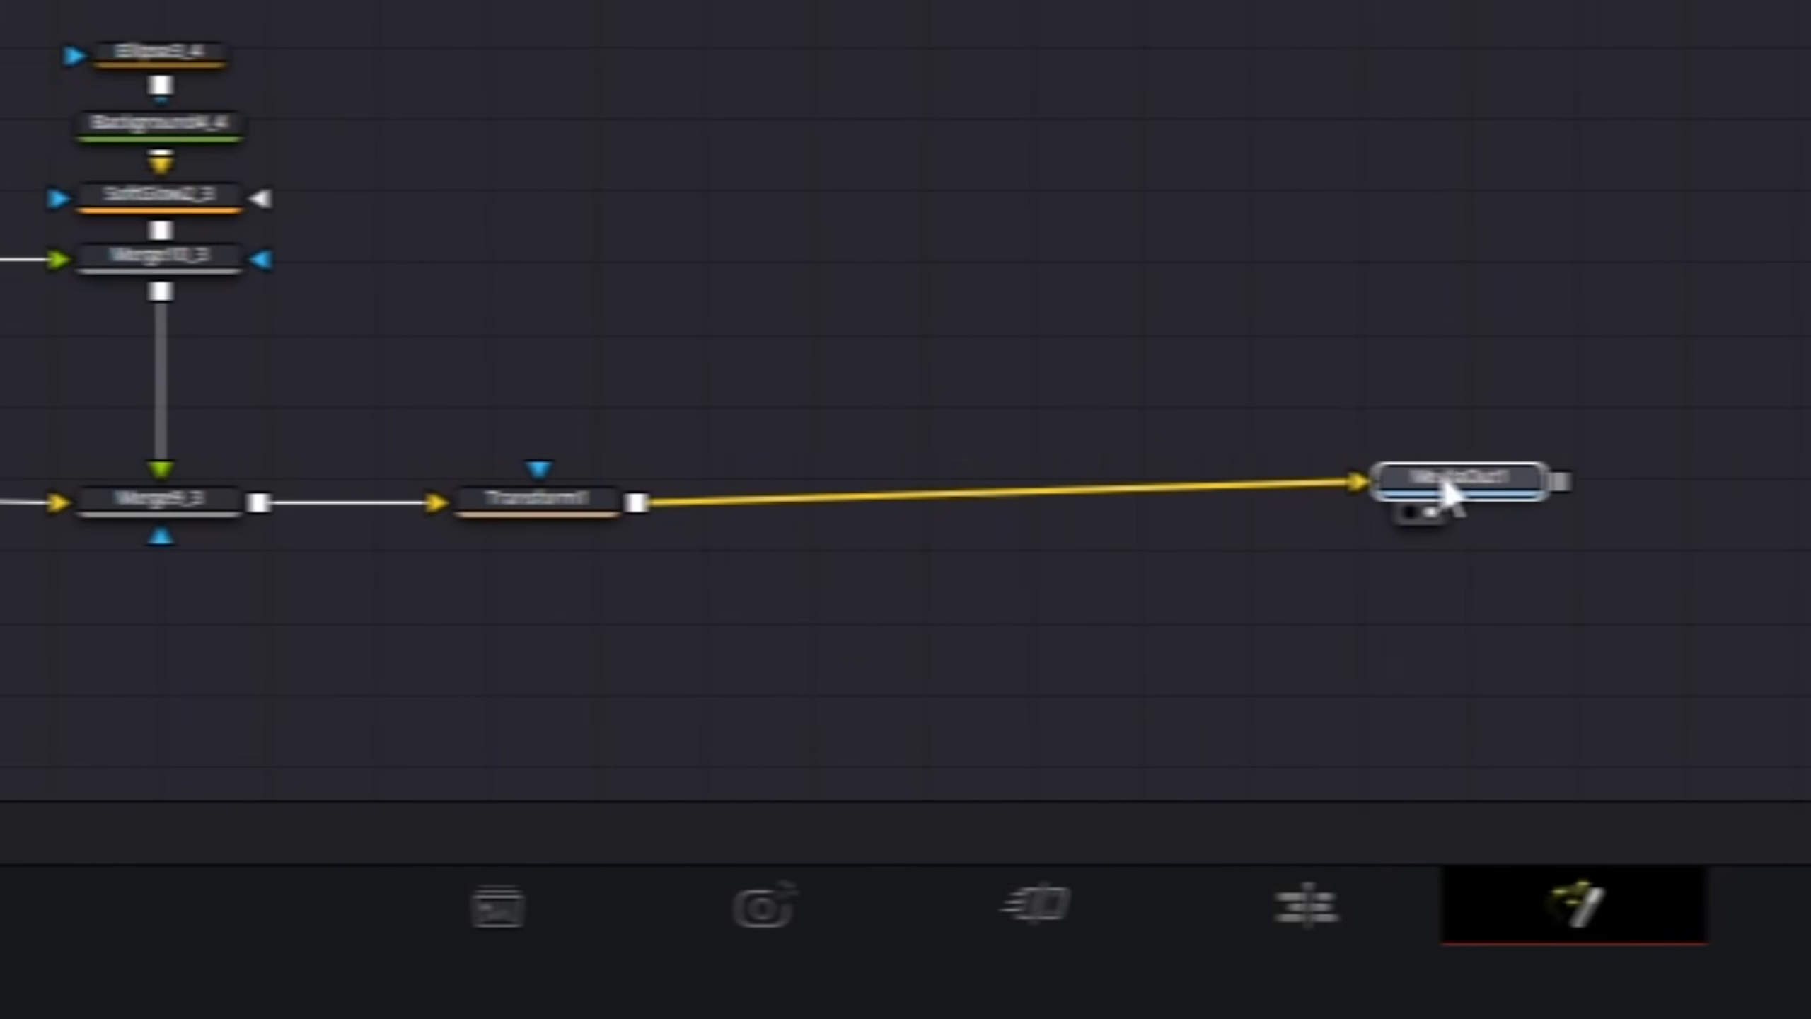
Merge a new white Background node between Transform1 and MediaOut1
{"action": "left_click_drag", "start_coordinate": [1447, 485], "coordinate": [1666, 493]}
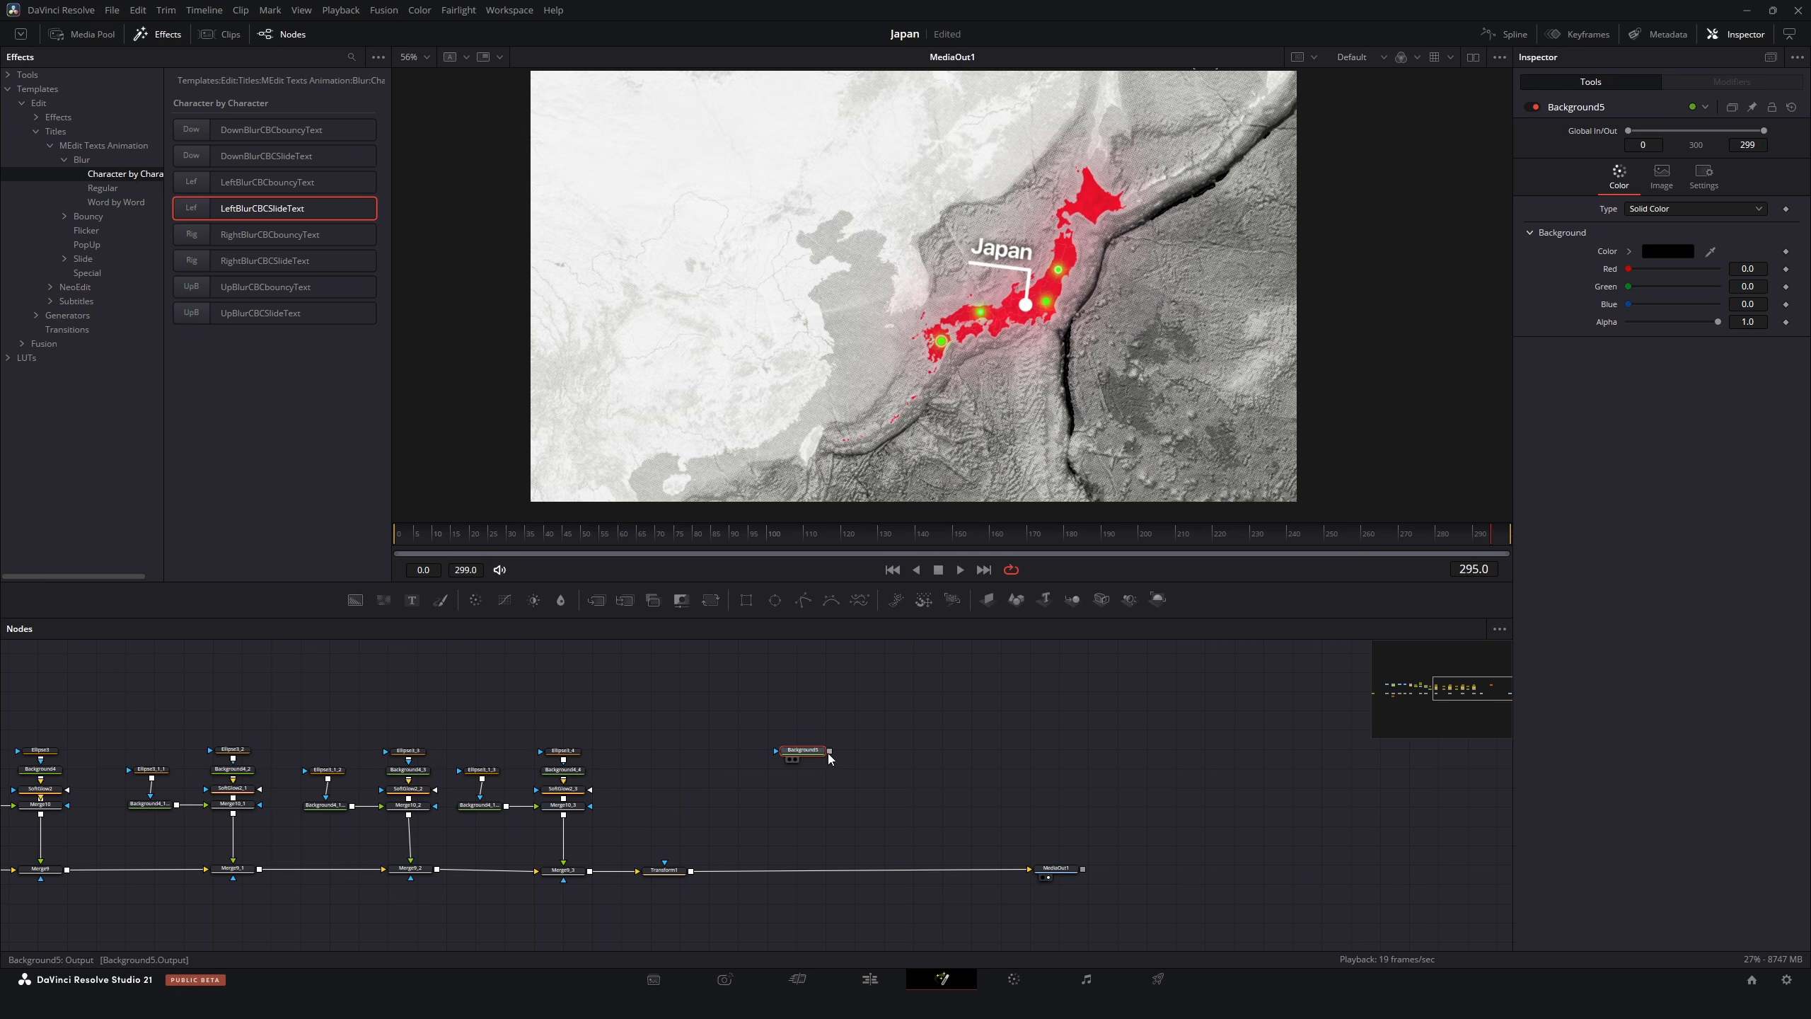
{"action": "left_click_drag", "start_coordinate": [828, 752], "coordinate": [696, 870]}
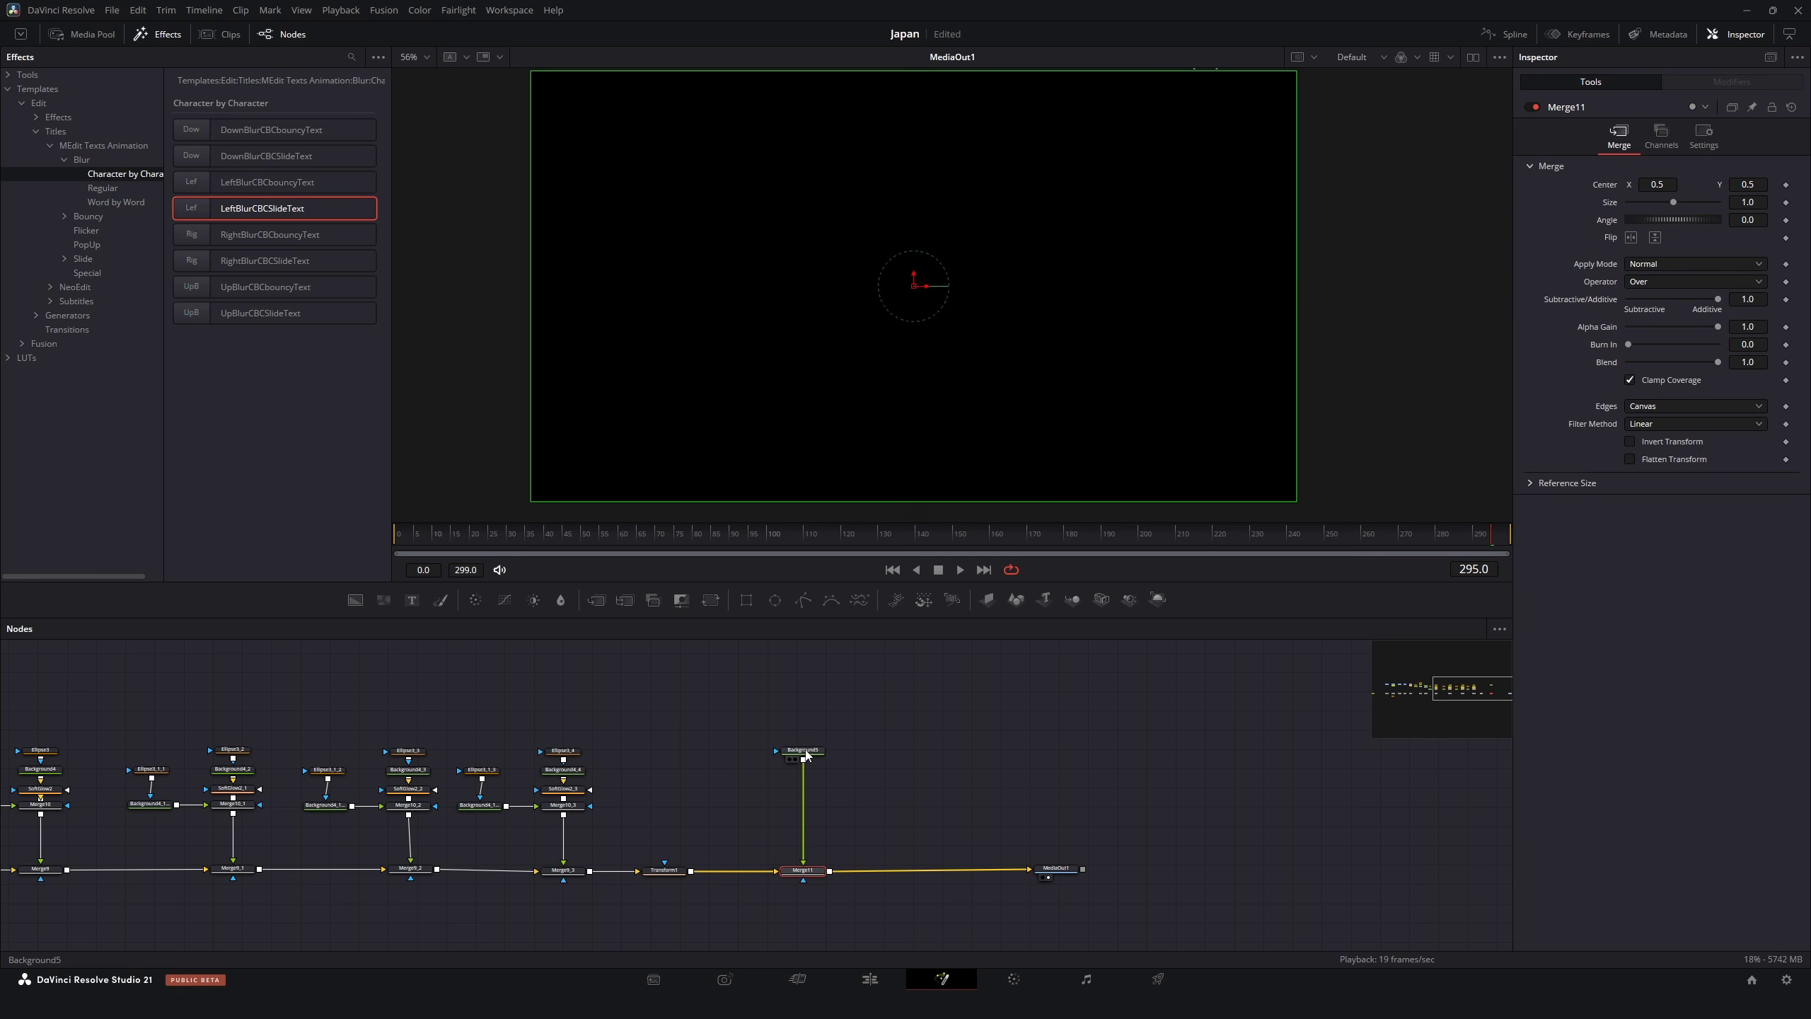
{"action": "left_click", "coordinate": [1642, 255]}
{"action": "left_click", "coordinate": [878, 471]}
{"action": "left_click", "coordinate": [1046, 618]}
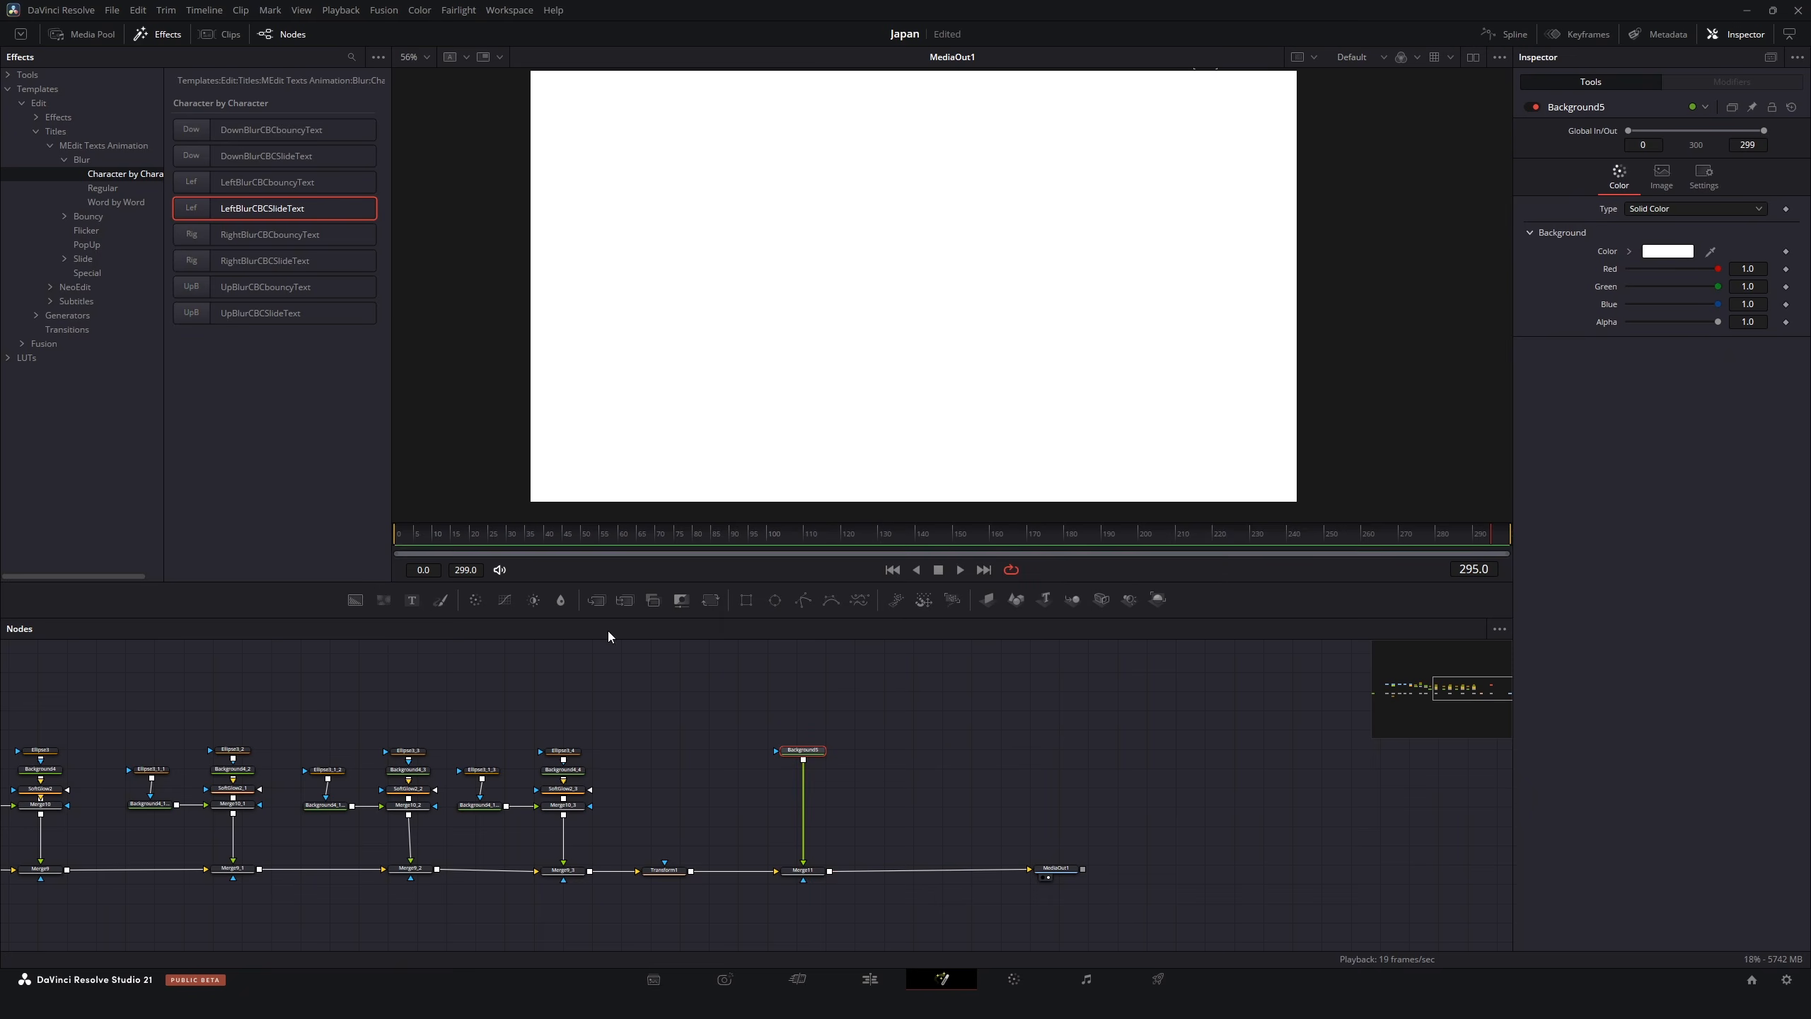
Mask the white background with a centred rectangle about 0.85 wide and 0.78 high, with a corner radius of about 0.157
{"action": "left_click", "coordinate": [750, 599]}
{"action": "left_click_drag", "start_coordinate": [1105, 285], "coordinate": [1189, 264]}
{"action": "left_click_drag", "start_coordinate": [1087, 176], "coordinate": [1088, 124]}
{"action": "left_click_drag", "start_coordinate": [1189, 193], "coordinate": [1239, 192]}
{"action": "left_click_drag", "start_coordinate": [965, 124], "coordinate": [965, 119]}
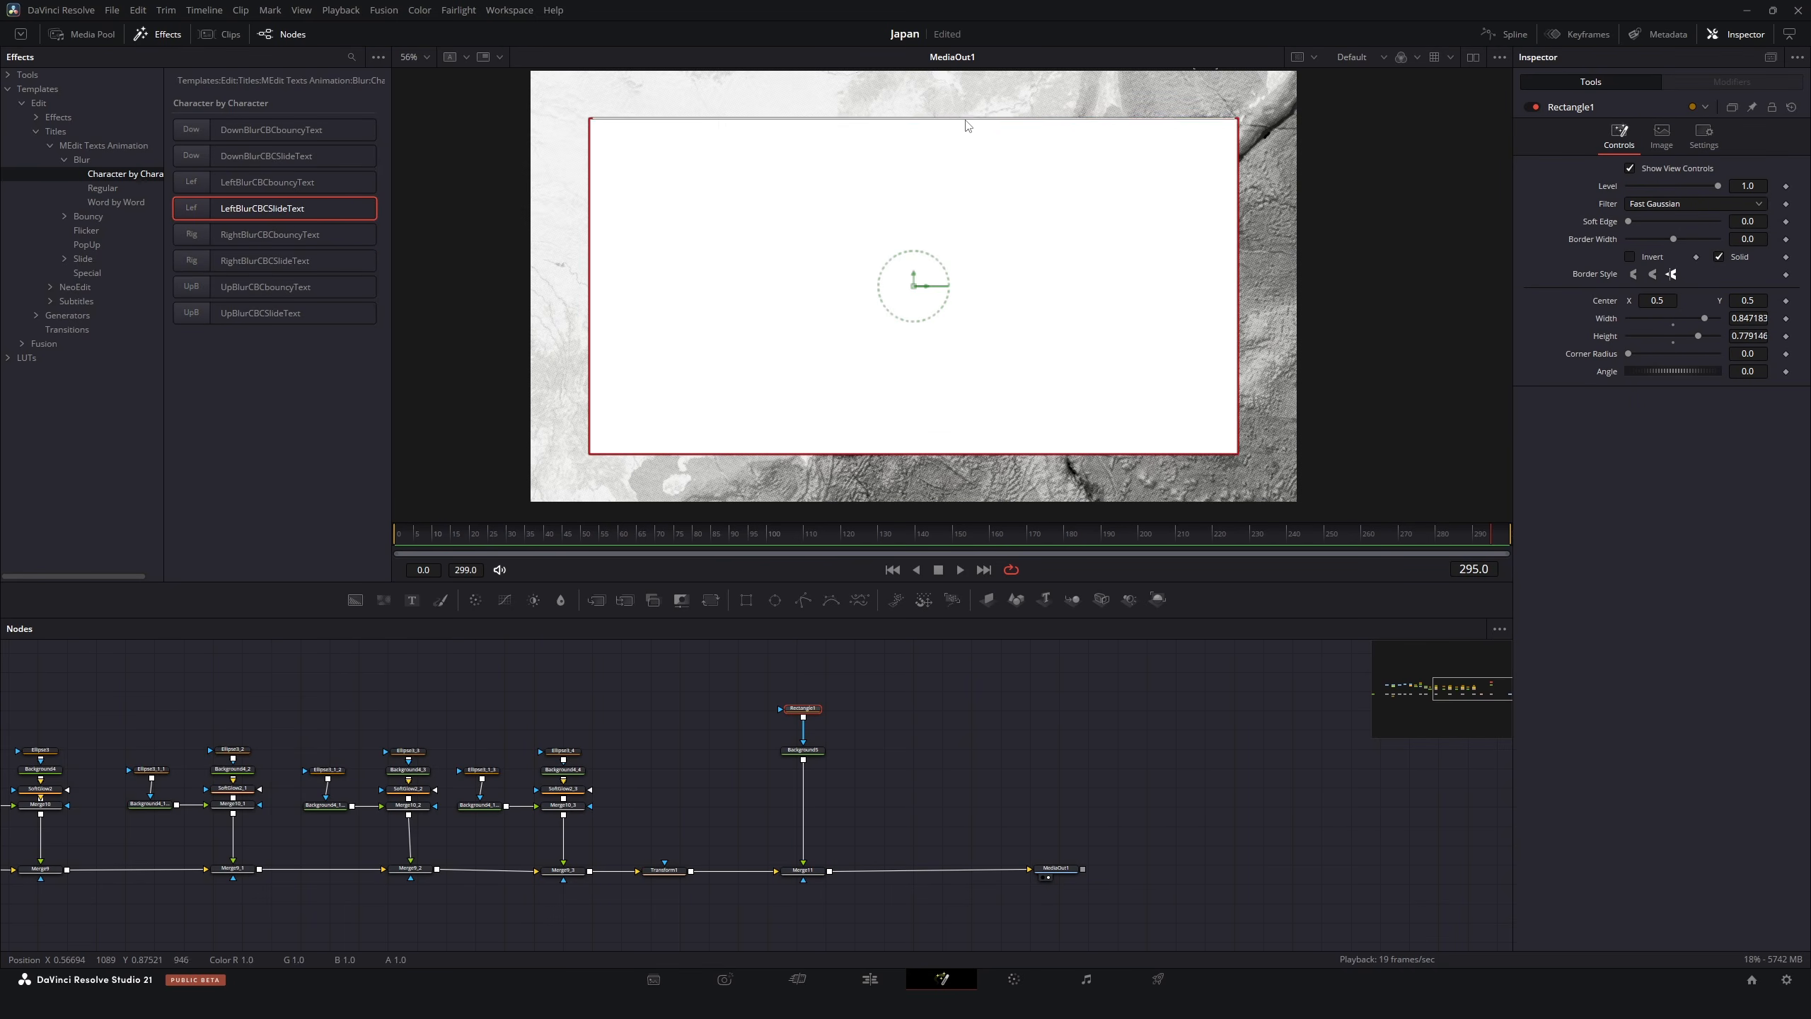
{"action": "left_click_drag", "start_coordinate": [1629, 353], "coordinate": [1641, 353]}
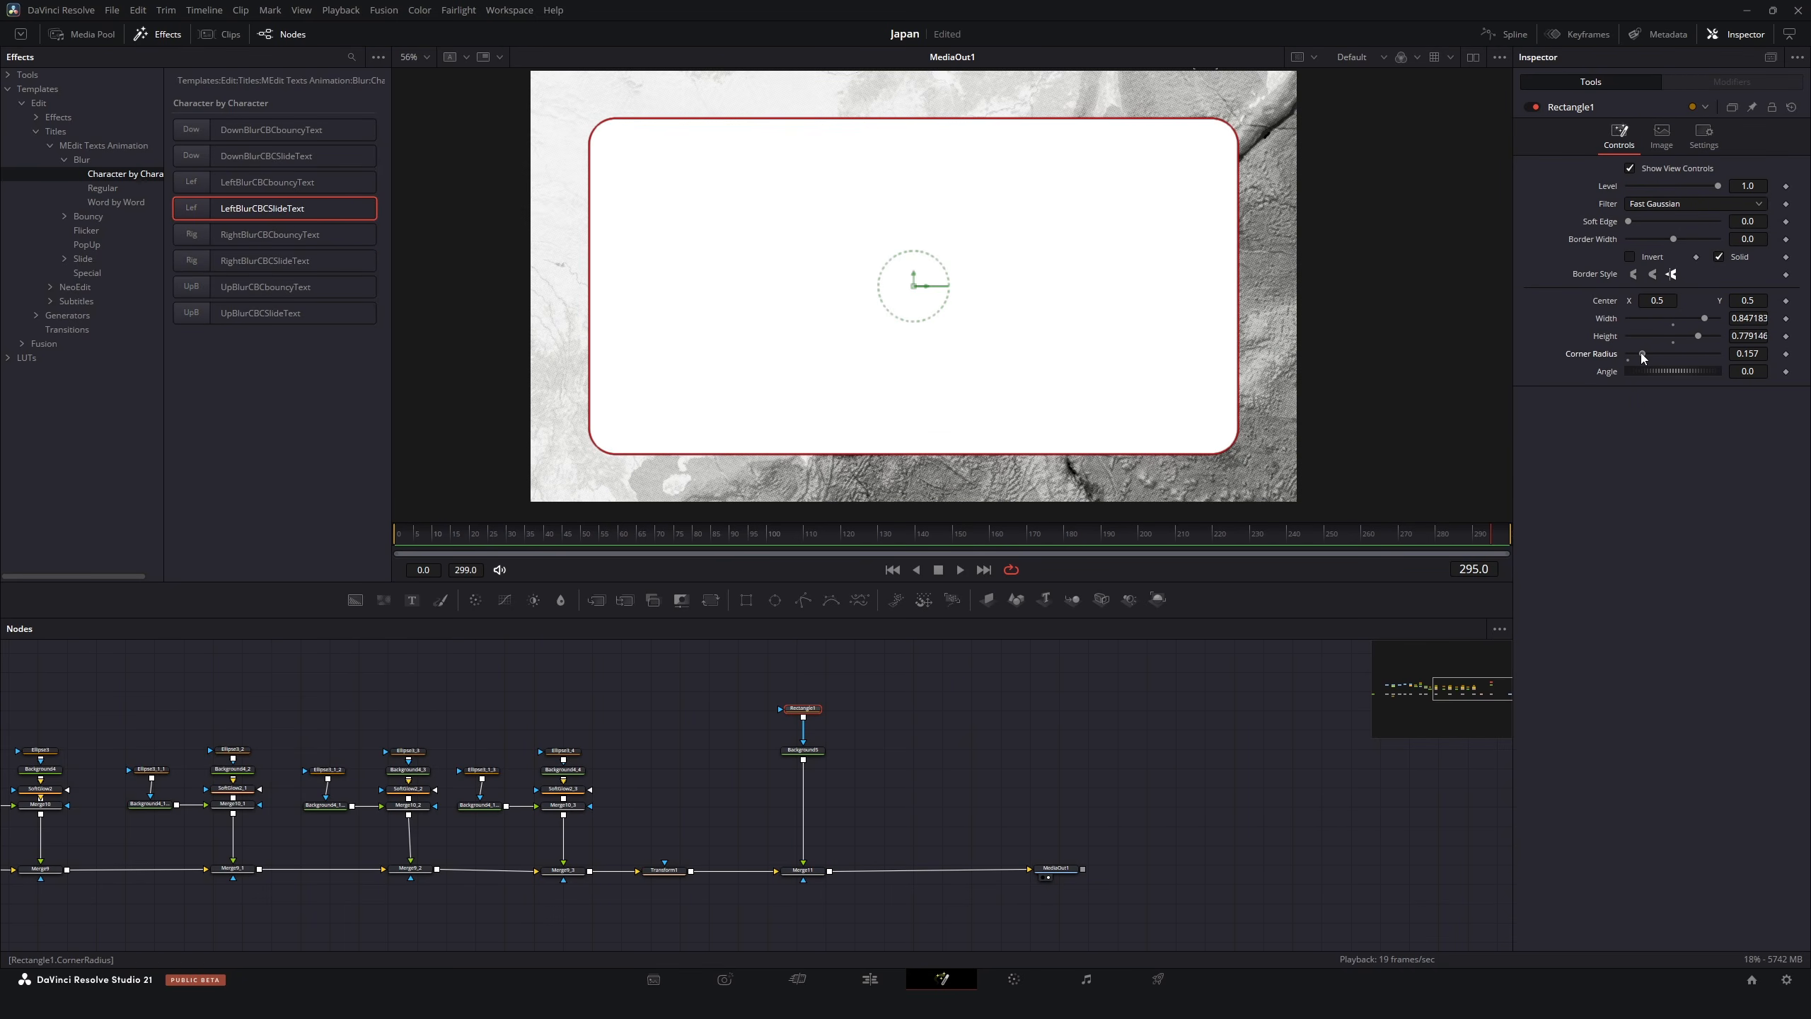
Insert Soft Glow and Gaussian Blur nodes between Merge11 and MediaOut1, and mask both with Rectangle1
{"action": "left_click", "coordinate": [1174, 742]}
{"action": "left_click", "coordinate": [803, 870]}
{"action": "key", "text": "shift+space"}
{"action": "type", "text": "sof"}
{"action": "key", "text": "Return"}
{"action": "key", "text": "shift+space"}
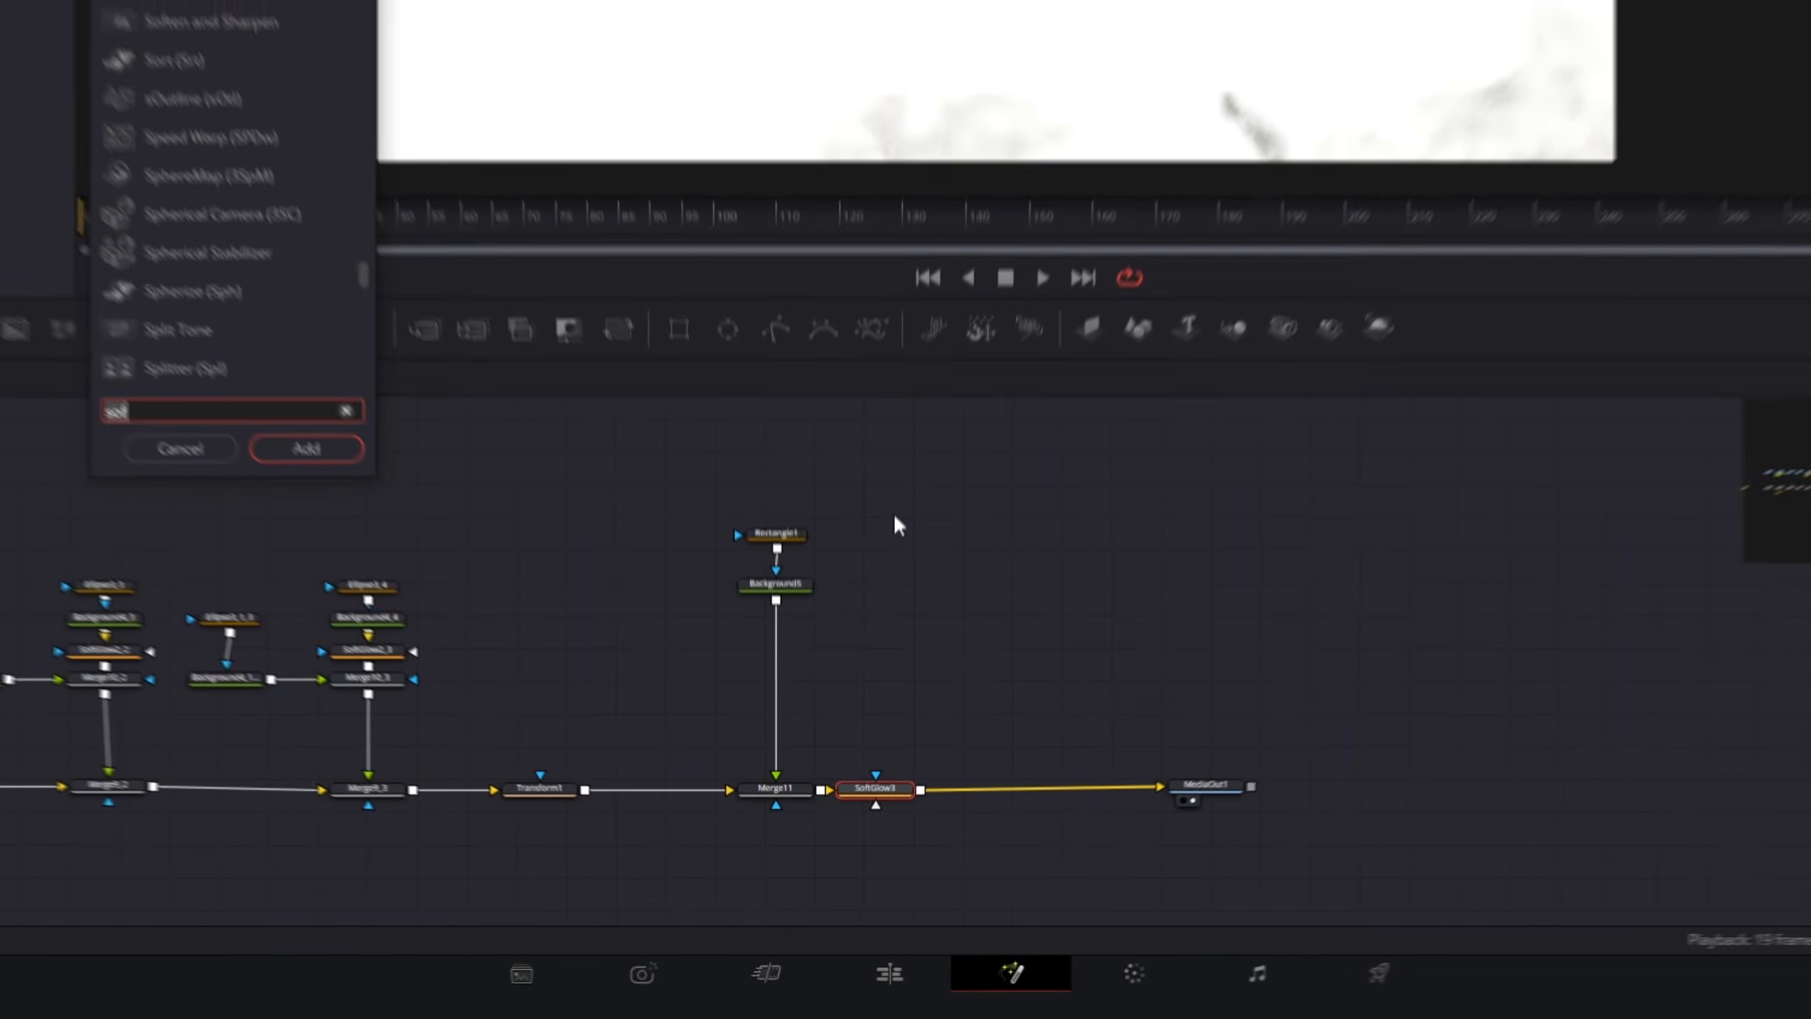
{"action": "type", "text": "gau"}
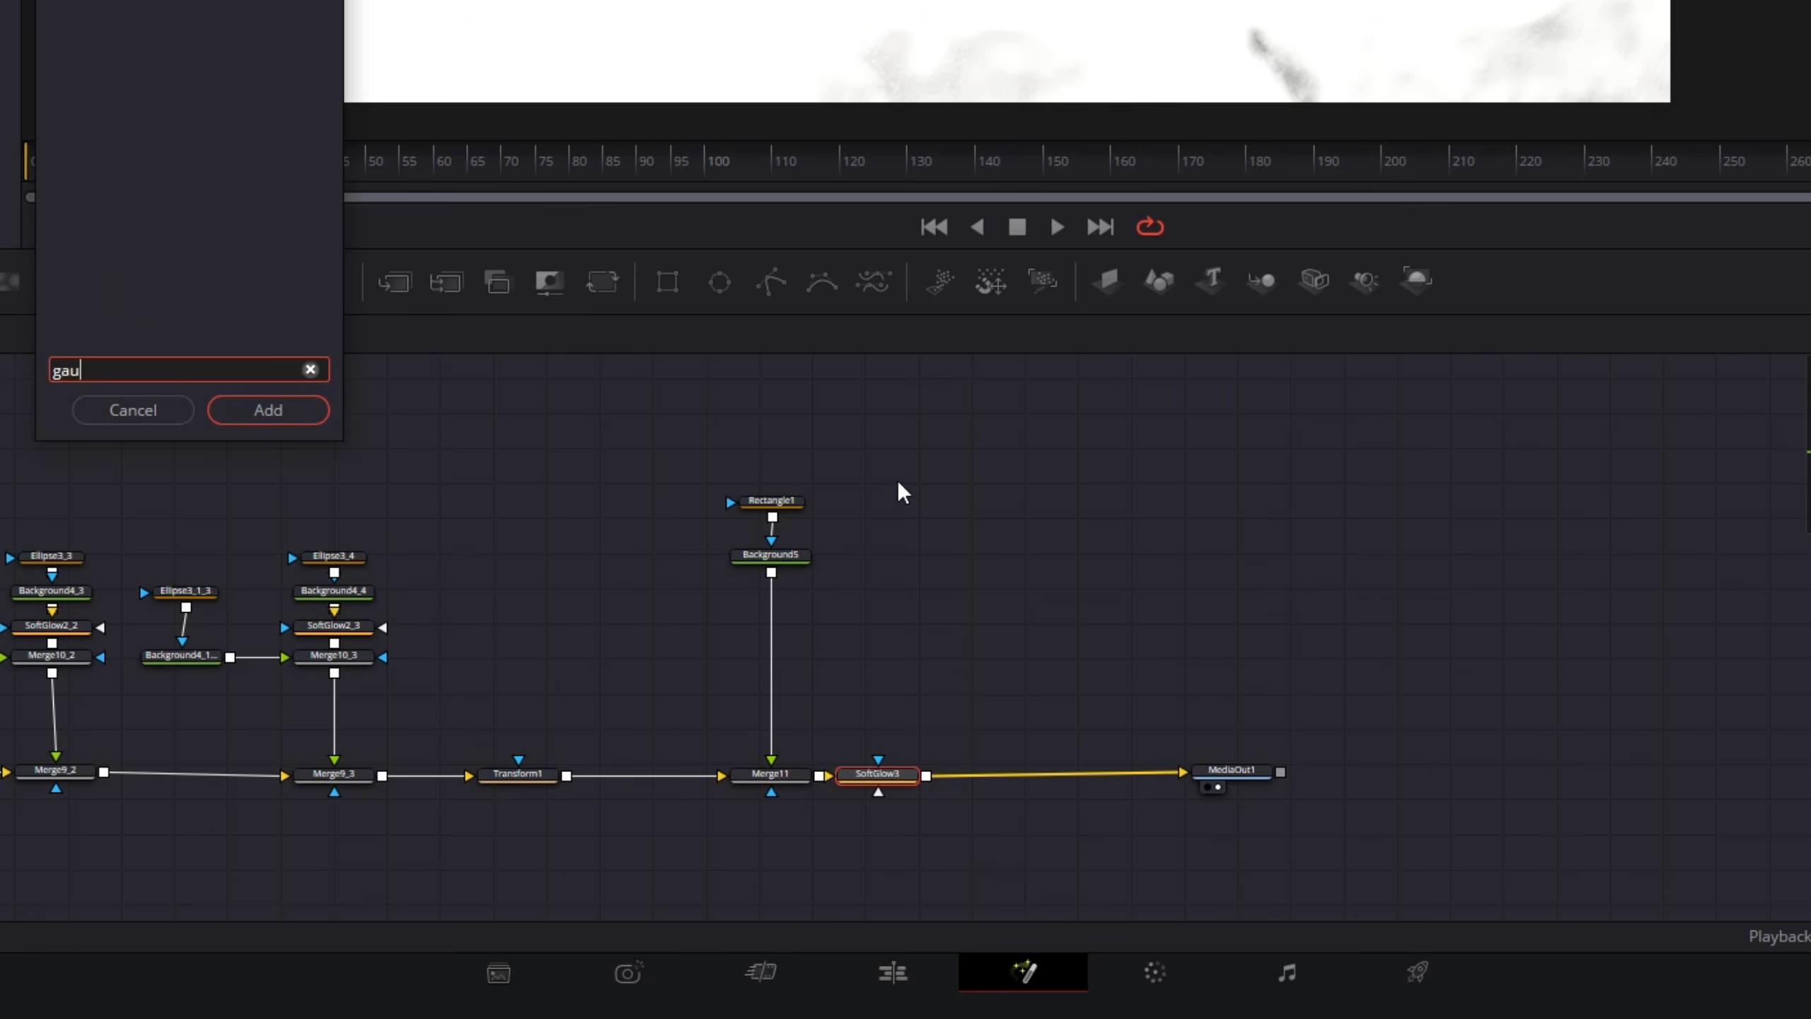
{"action": "key", "text": "Return"}
{"action": "left_click_drag", "start_coordinate": [868, 728], "coordinate": [879, 760]}
{"action": "left_click_drag", "start_coordinate": [773, 518], "coordinate": [984, 759]}
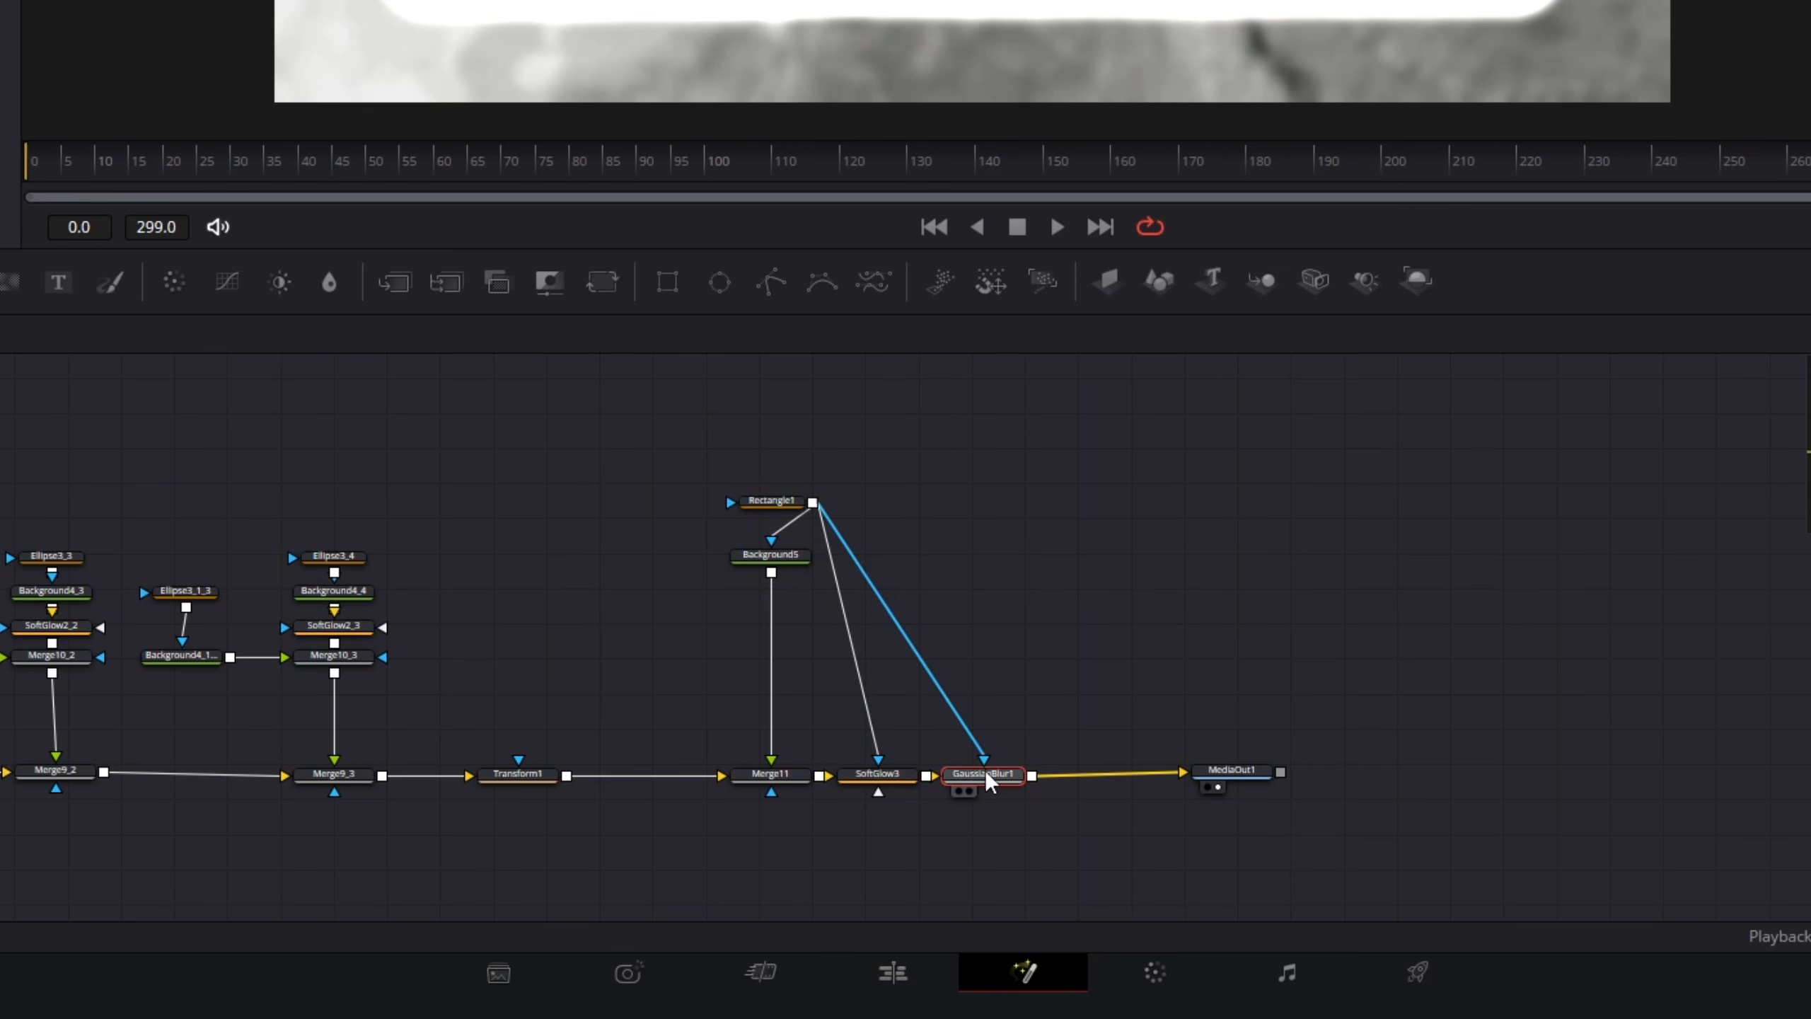
Lower Merge11's blend to make the white rounded panel semi-transparent
{"action": "scroll", "coordinate": [976, 639], "scroll_direction": "up", "scroll_amount": 3}
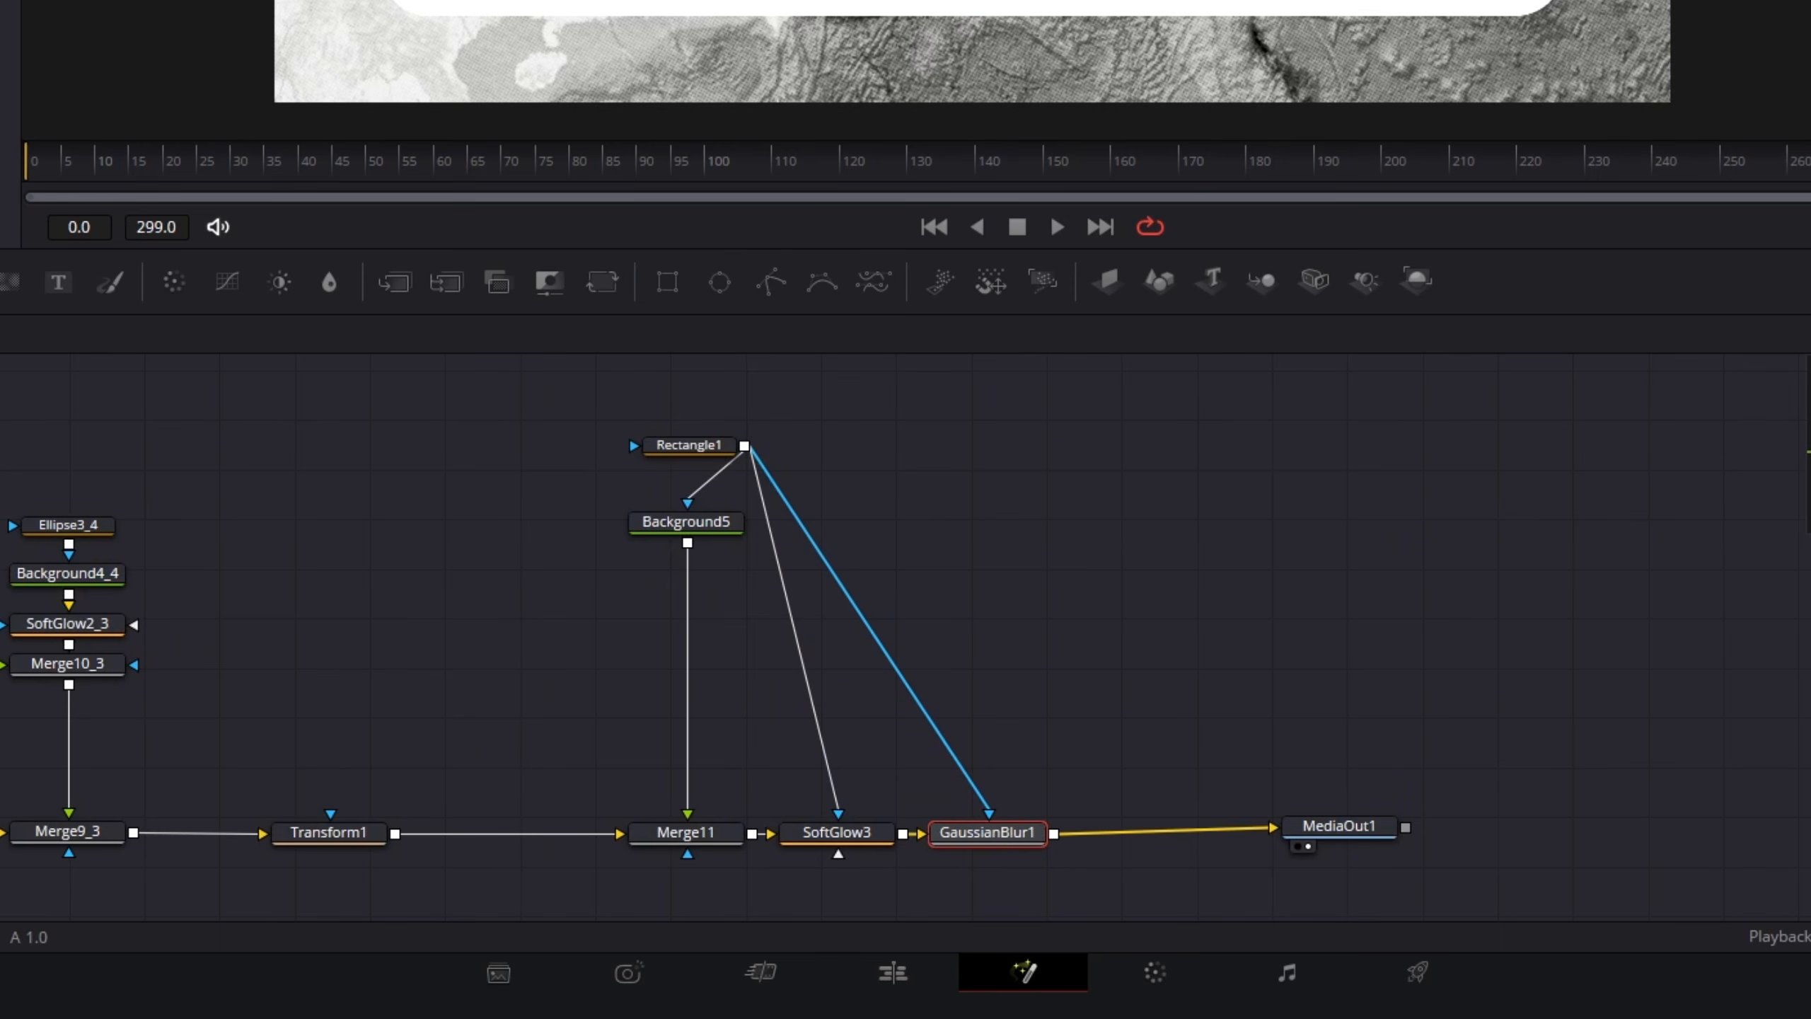
{"action": "left_click", "coordinate": [702, 832]}
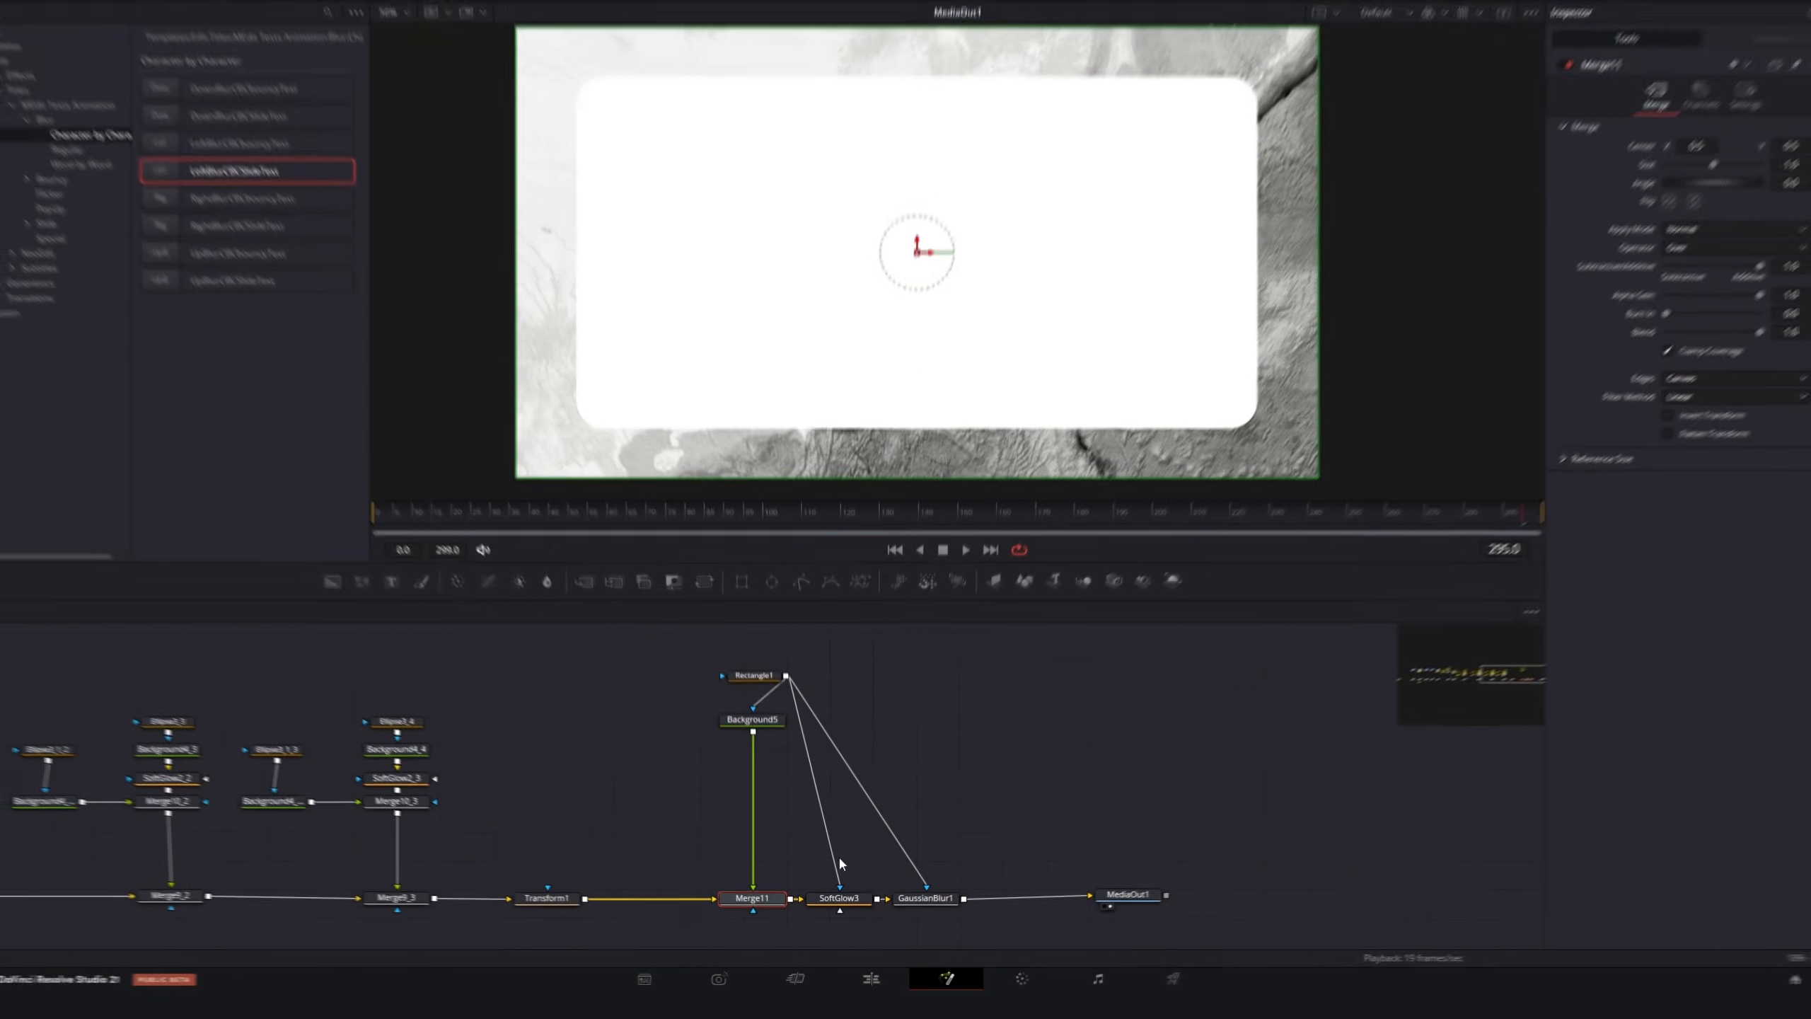
{"action": "left_click_drag", "start_coordinate": [1715, 362], "coordinate": [1662, 363]}
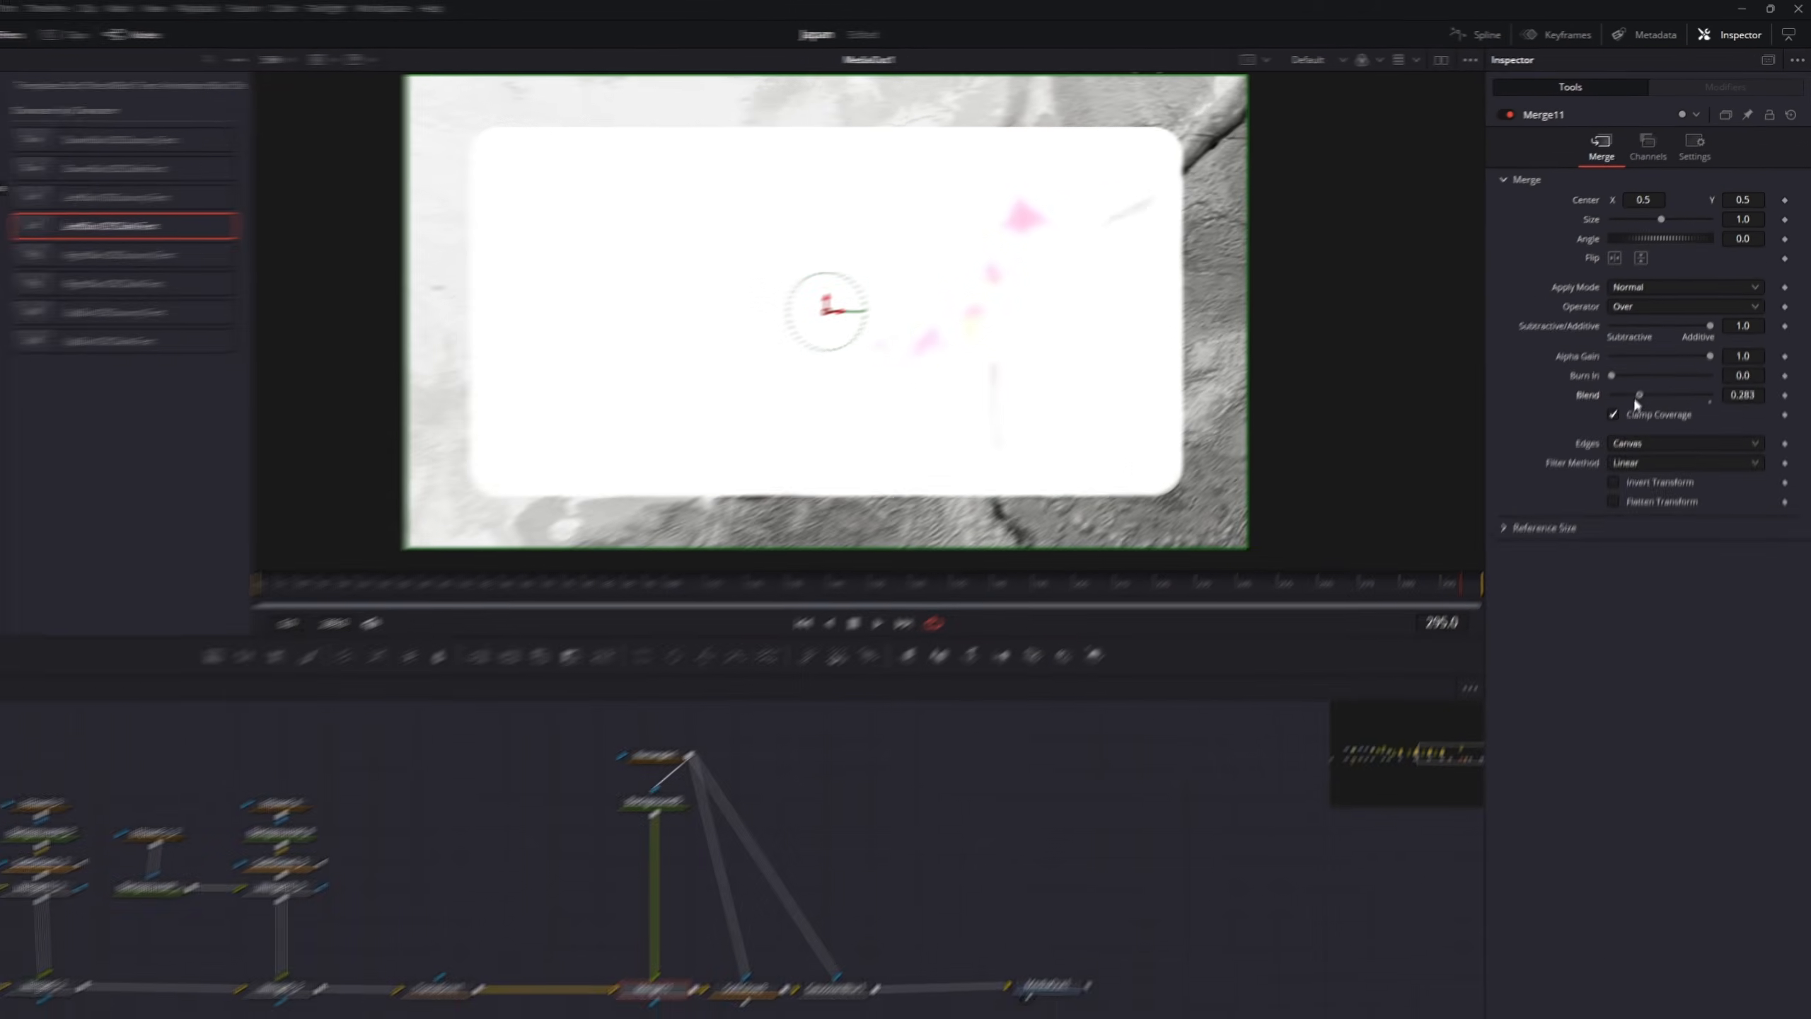
Reduce SoftGlow3's gain and adjust GaussianBlur1's strength to blur the map inside the panel
{"action": "left_click_drag", "start_coordinate": [1602, 498], "coordinate": [1608, 497]}
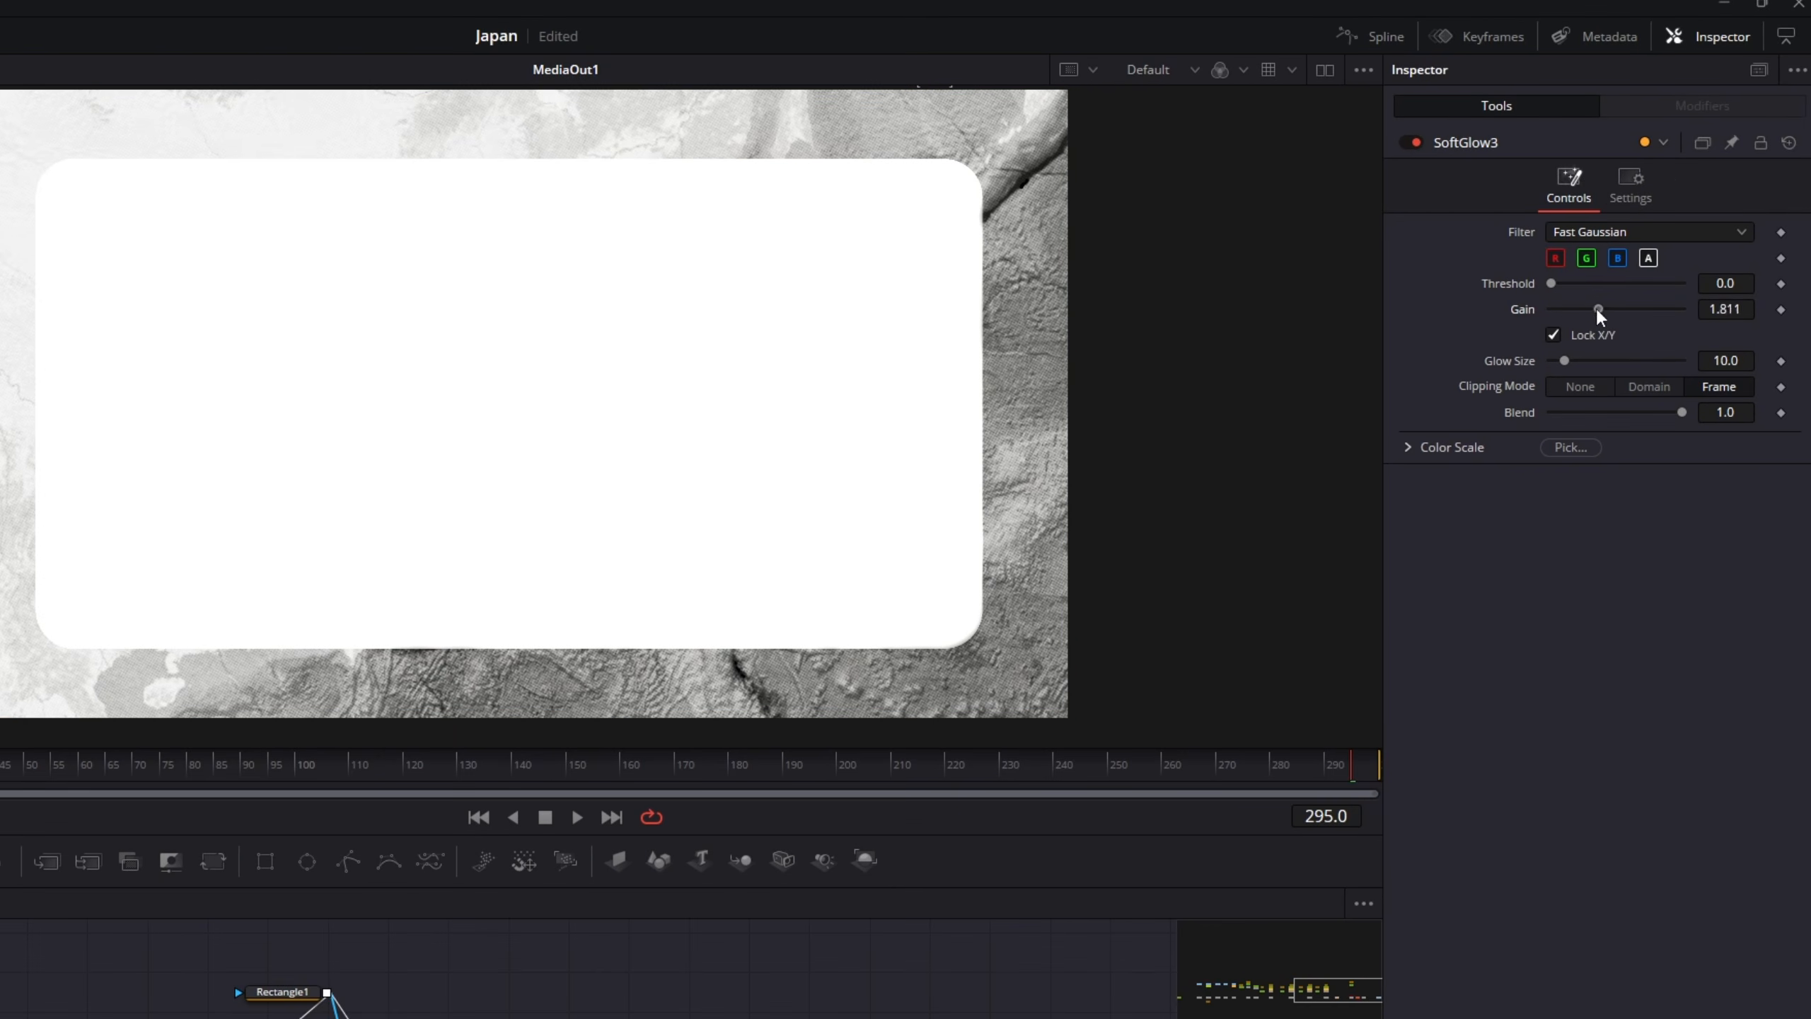
{"action": "left_click_drag", "start_coordinate": [1597, 306], "coordinate": [1563, 304]}
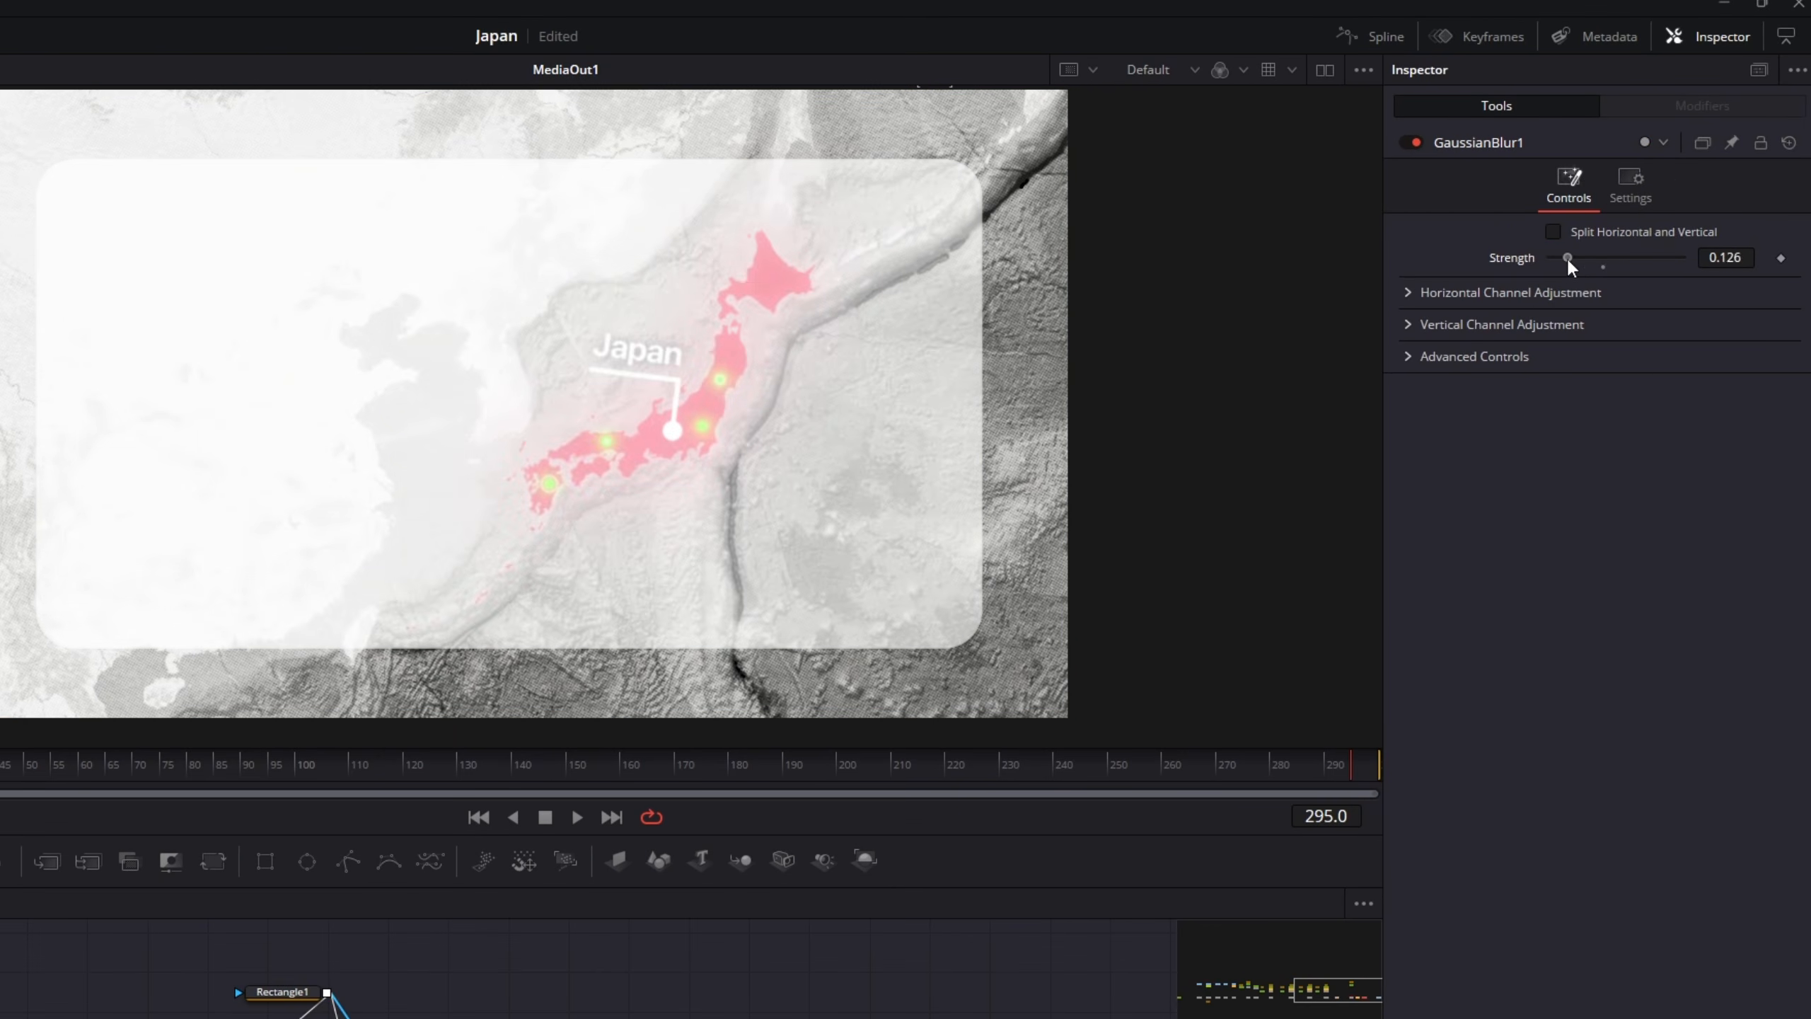
{"action": "left_click_drag", "start_coordinate": [1566, 256], "coordinate": [1590, 255]}
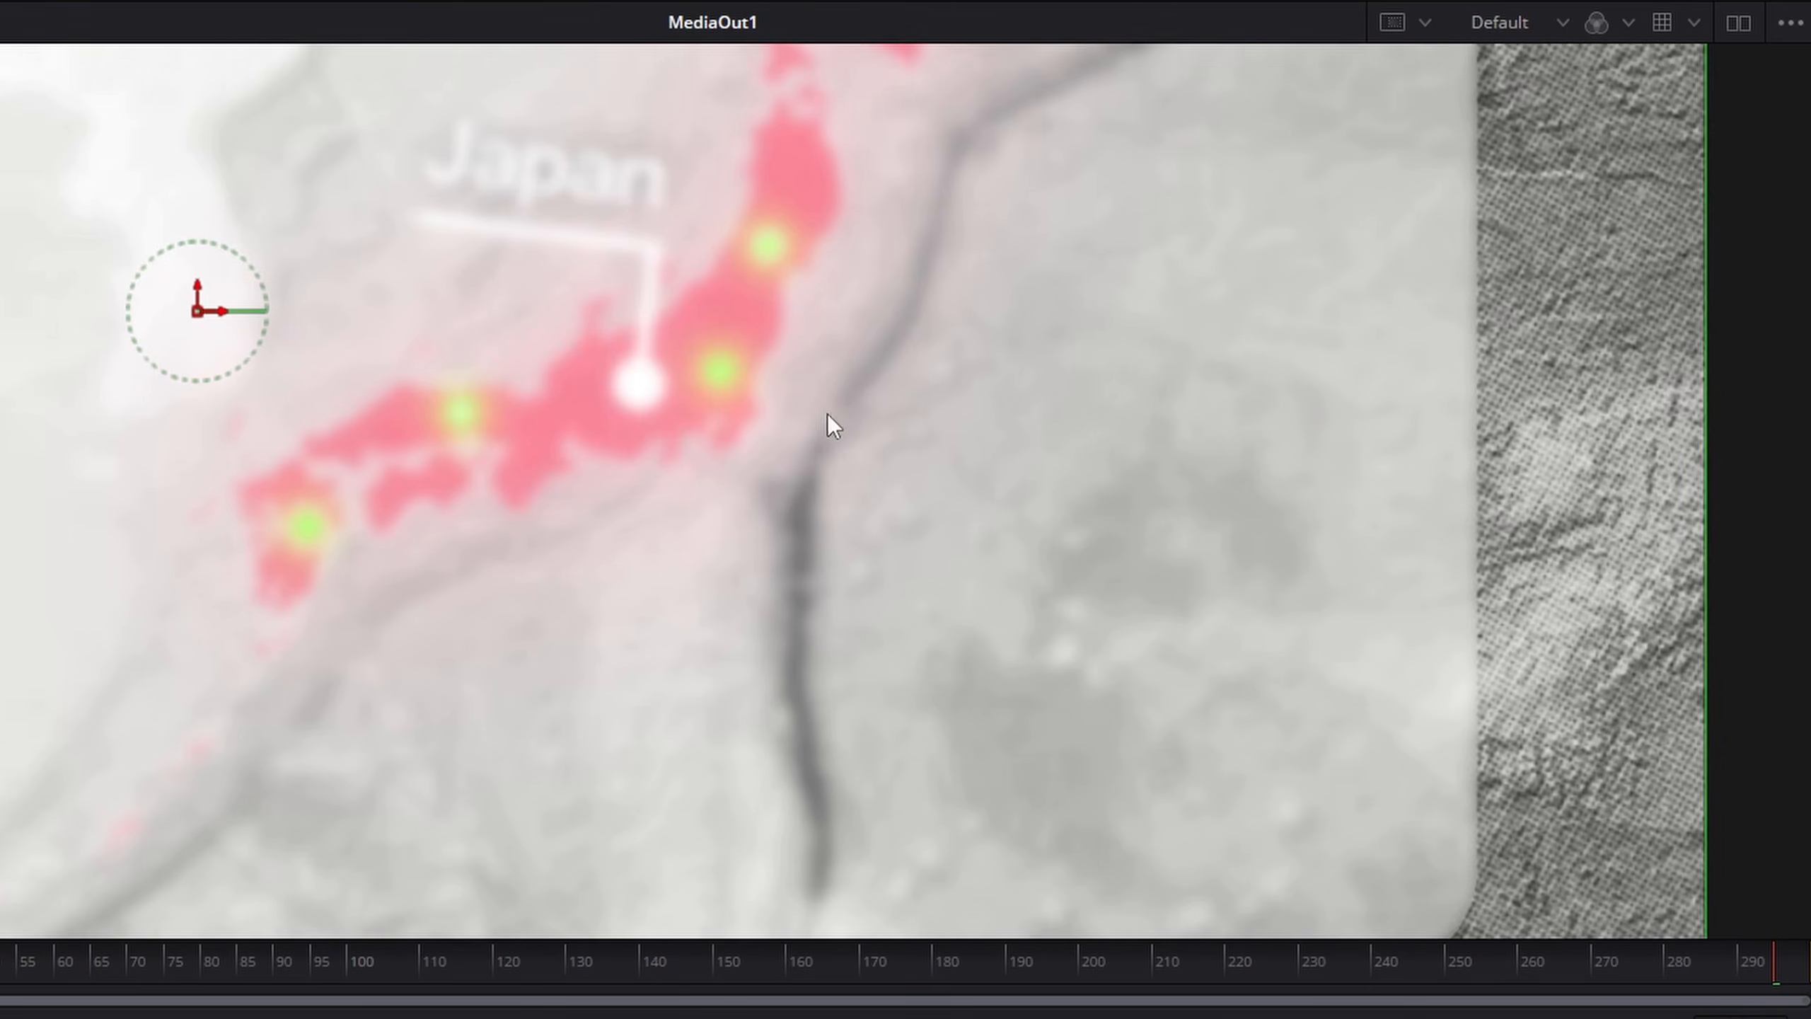
{"action": "left_click_drag", "start_coordinate": [826, 413], "coordinate": [948, 548]}
{"action": "scroll", "coordinate": [1016, 470], "scroll_direction": "down", "scroll_amount": 1}
{"action": "left_click_drag", "start_coordinate": [975, 416], "coordinate": [943, 433]}
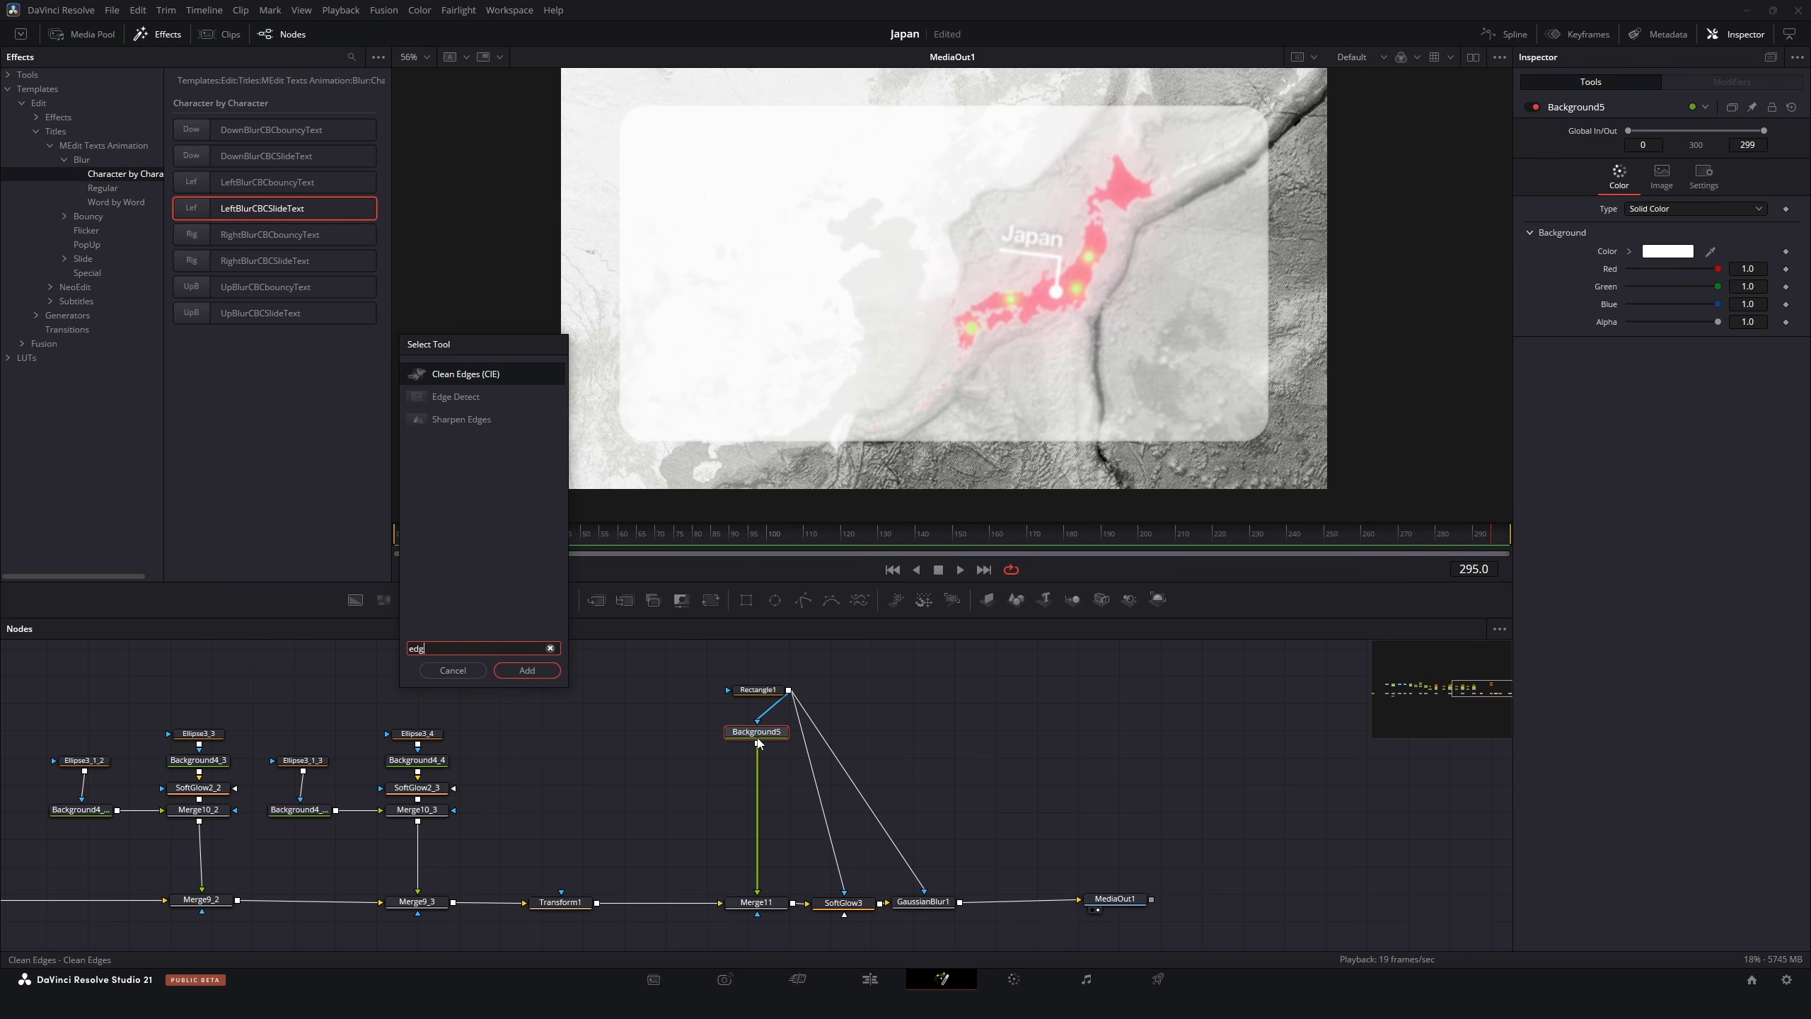
Insert Edge Detect after Background5, set it to Grayscale Edges with an edge width of 0.165, and adjust its brightness and blur
{"action": "key", "text": "Down"}
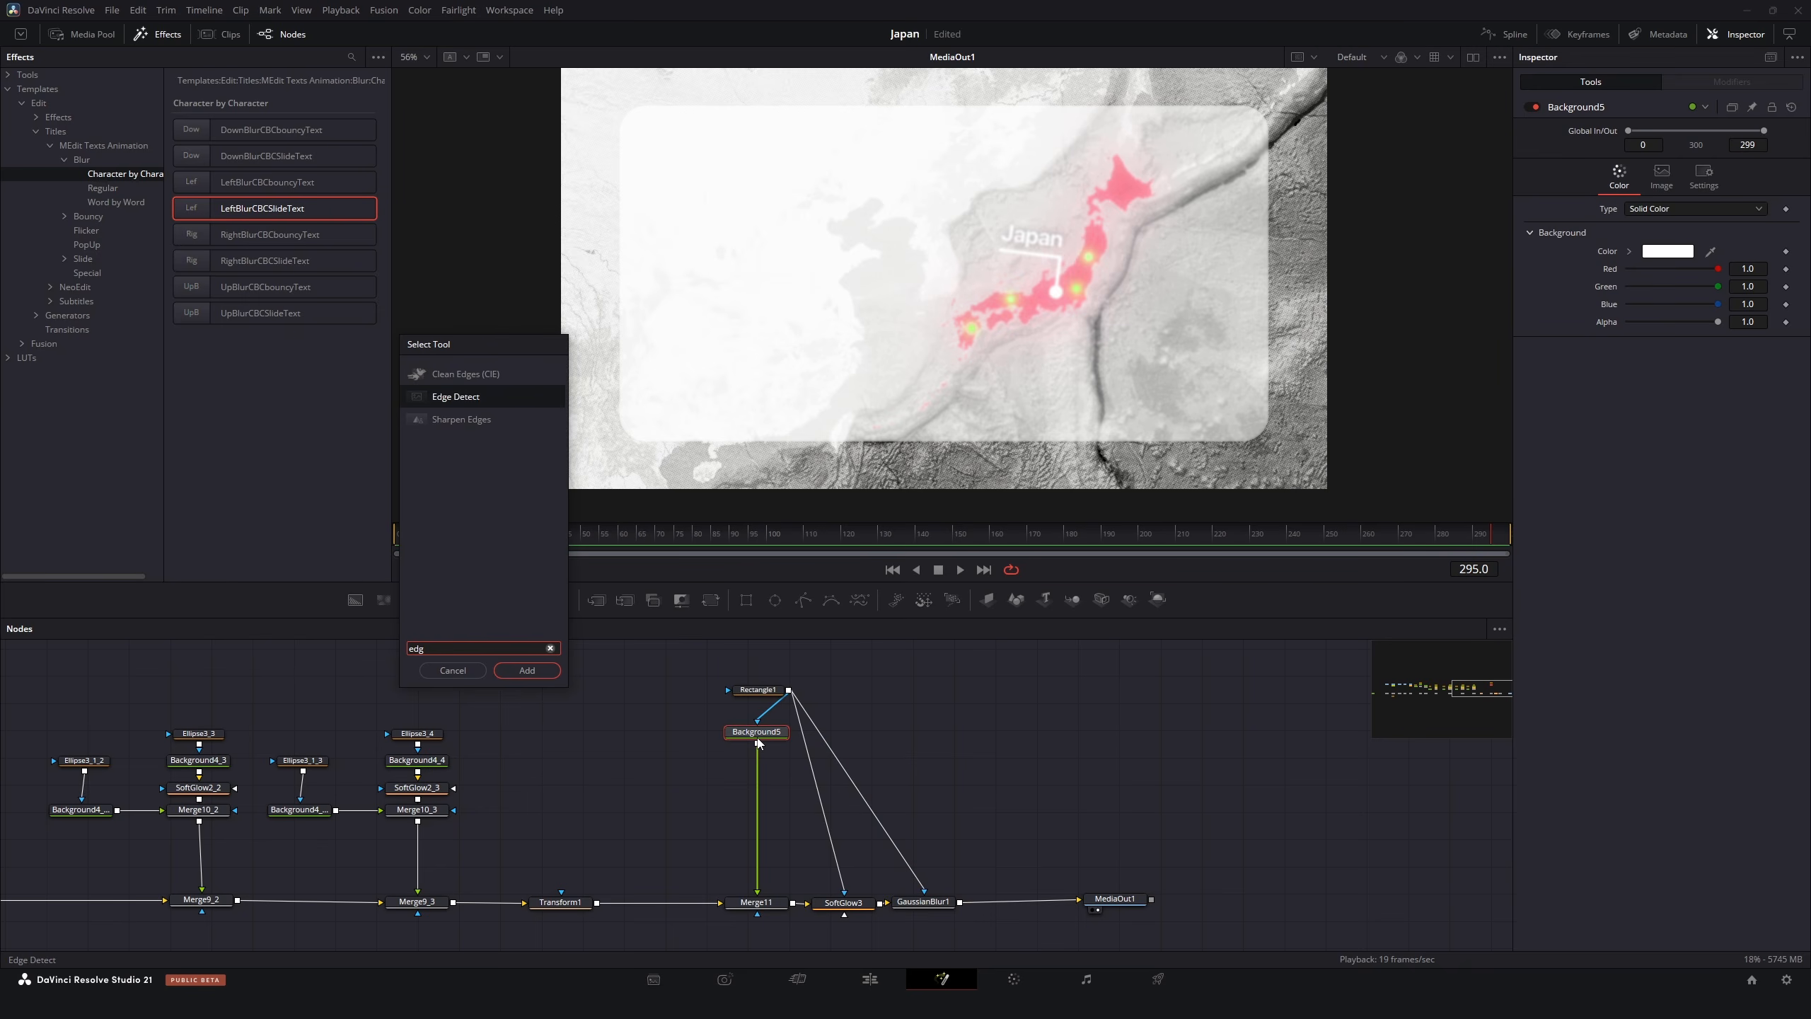
{"action": "key", "text": "Return"}
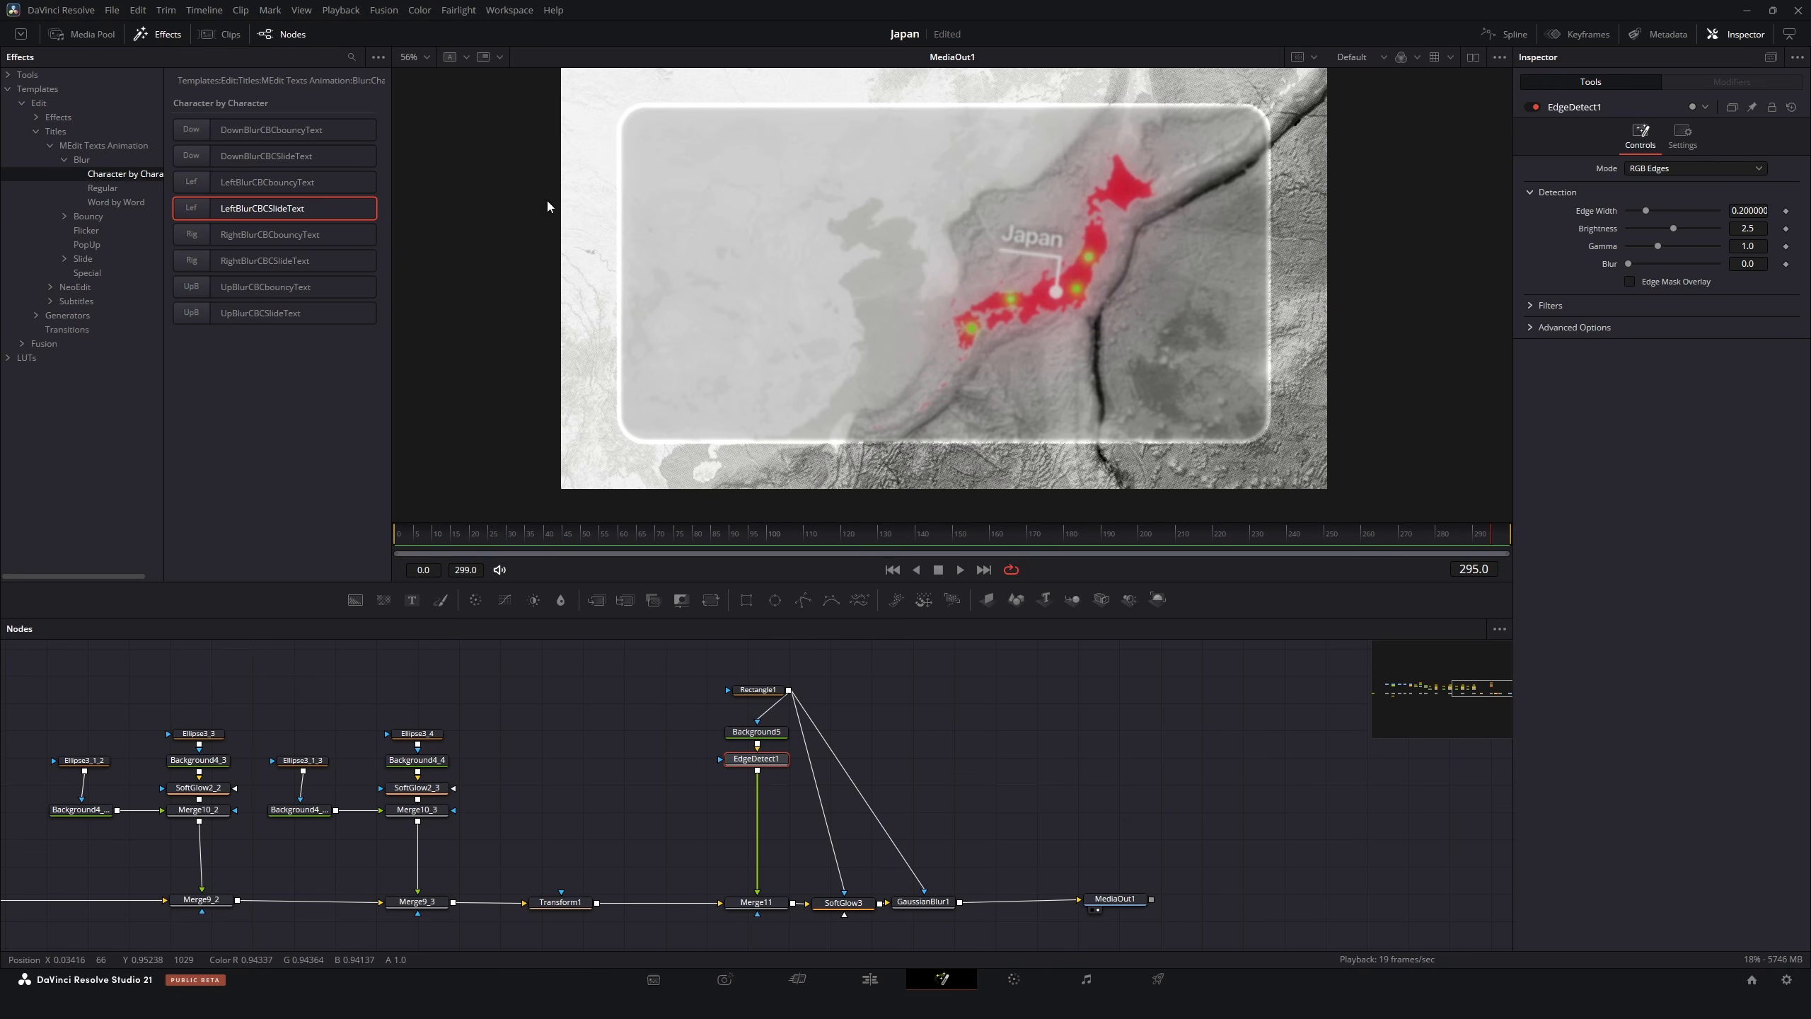
{"action": "left_click", "coordinate": [1667, 170]}
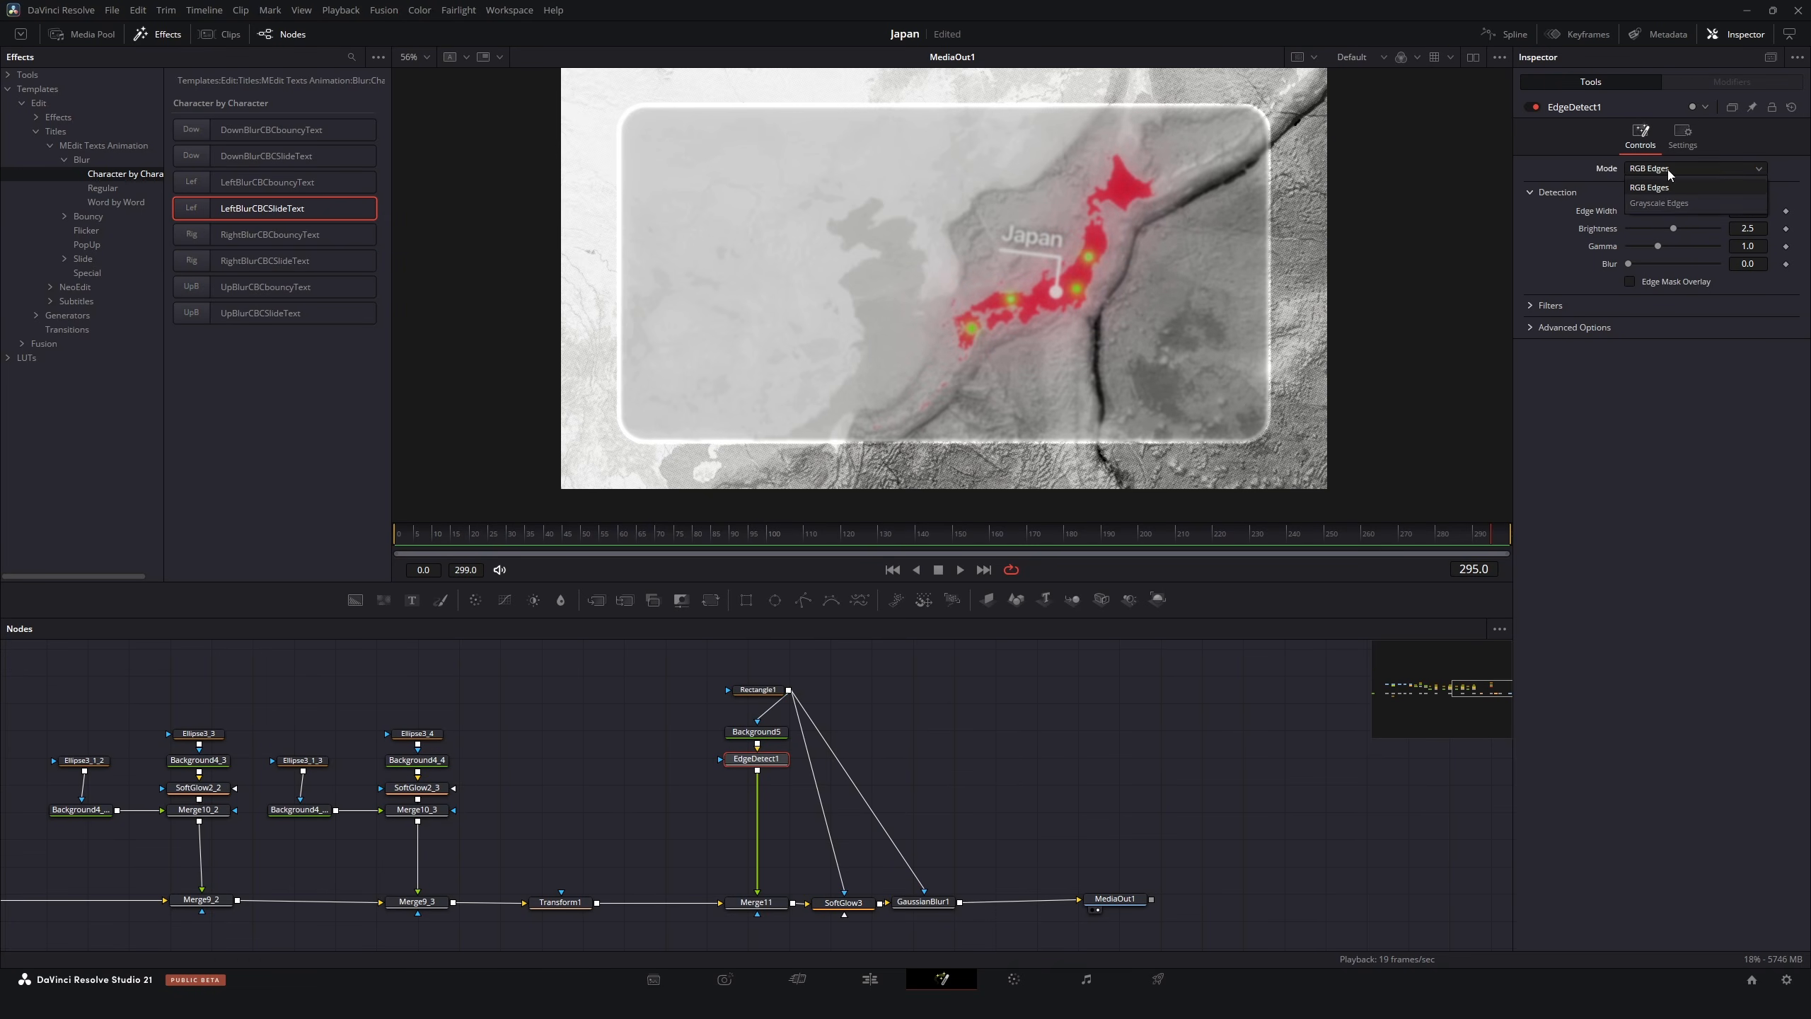
{"action": "left_click", "coordinate": [1672, 213]}
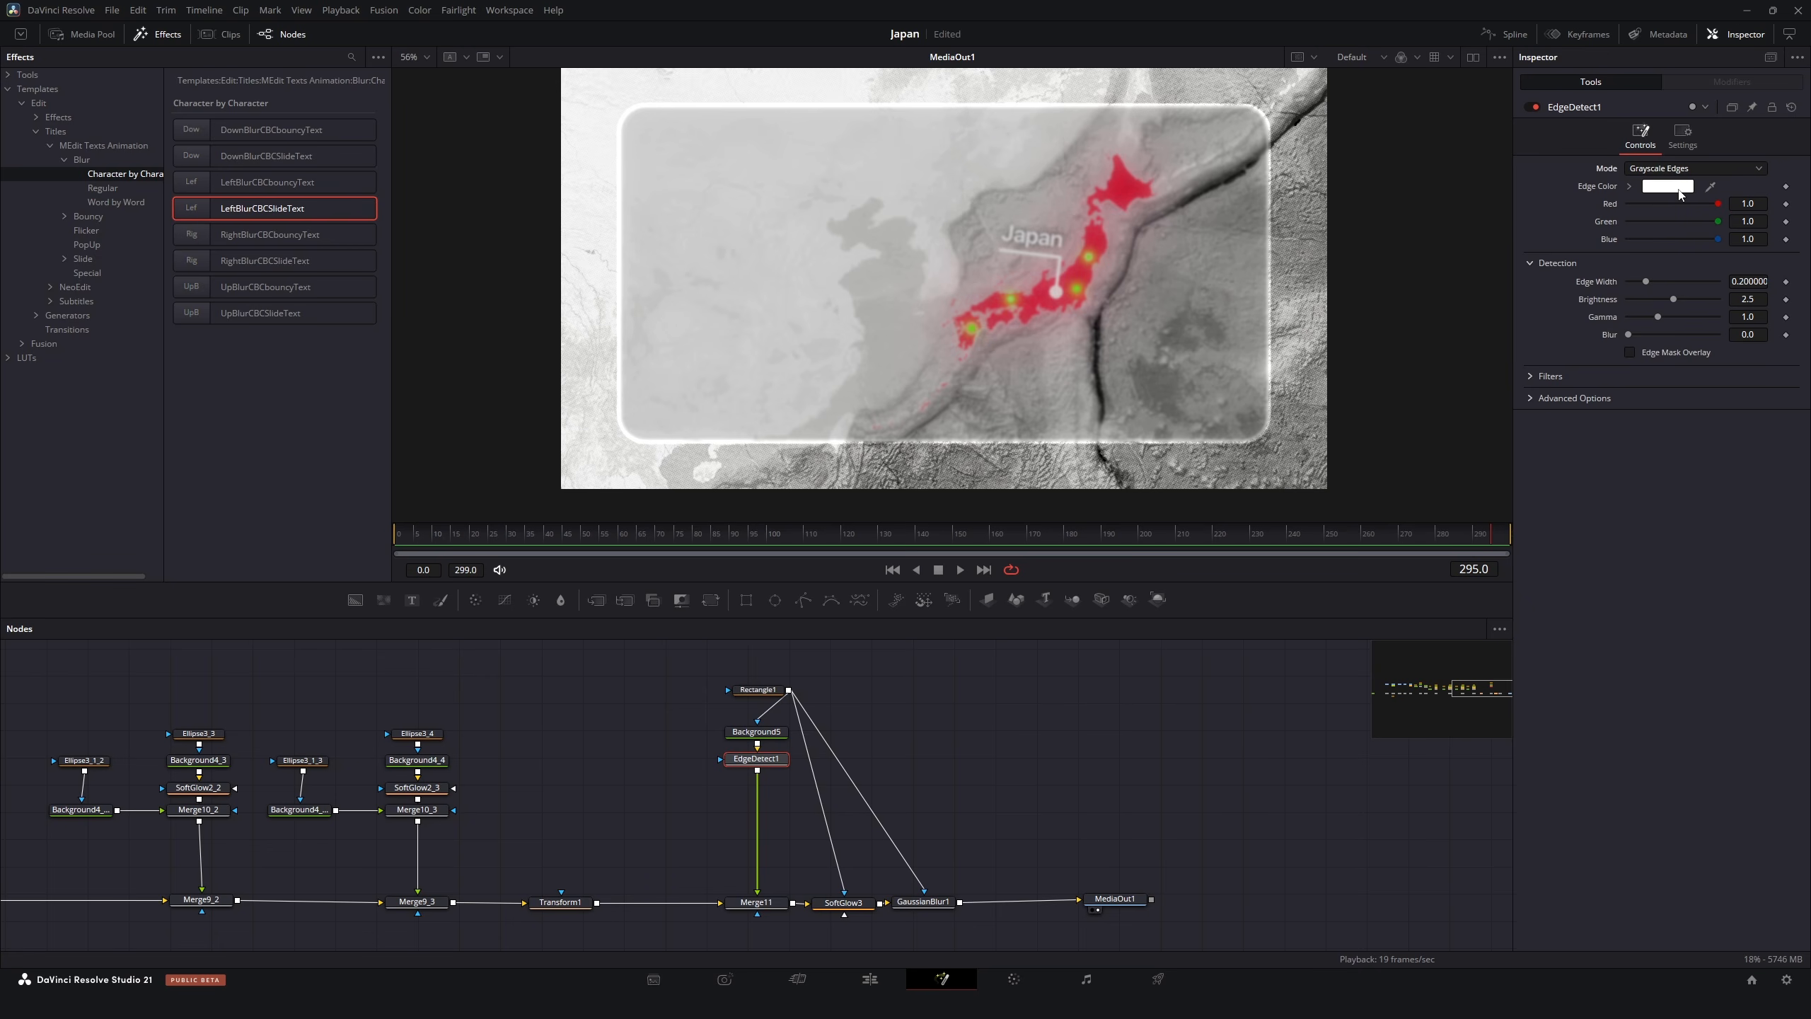
{"action": "left_click", "coordinate": [1667, 186]}
{"action": "mouse_move", "coordinate": [1016, 407]}
{"action": "left_mouse_down"}
{"action": "mouse_move", "coordinate": [1021, 471]}
{"action": "mouse_move", "coordinate": [1019, 437]}
{"action": "left_mouse_up"}
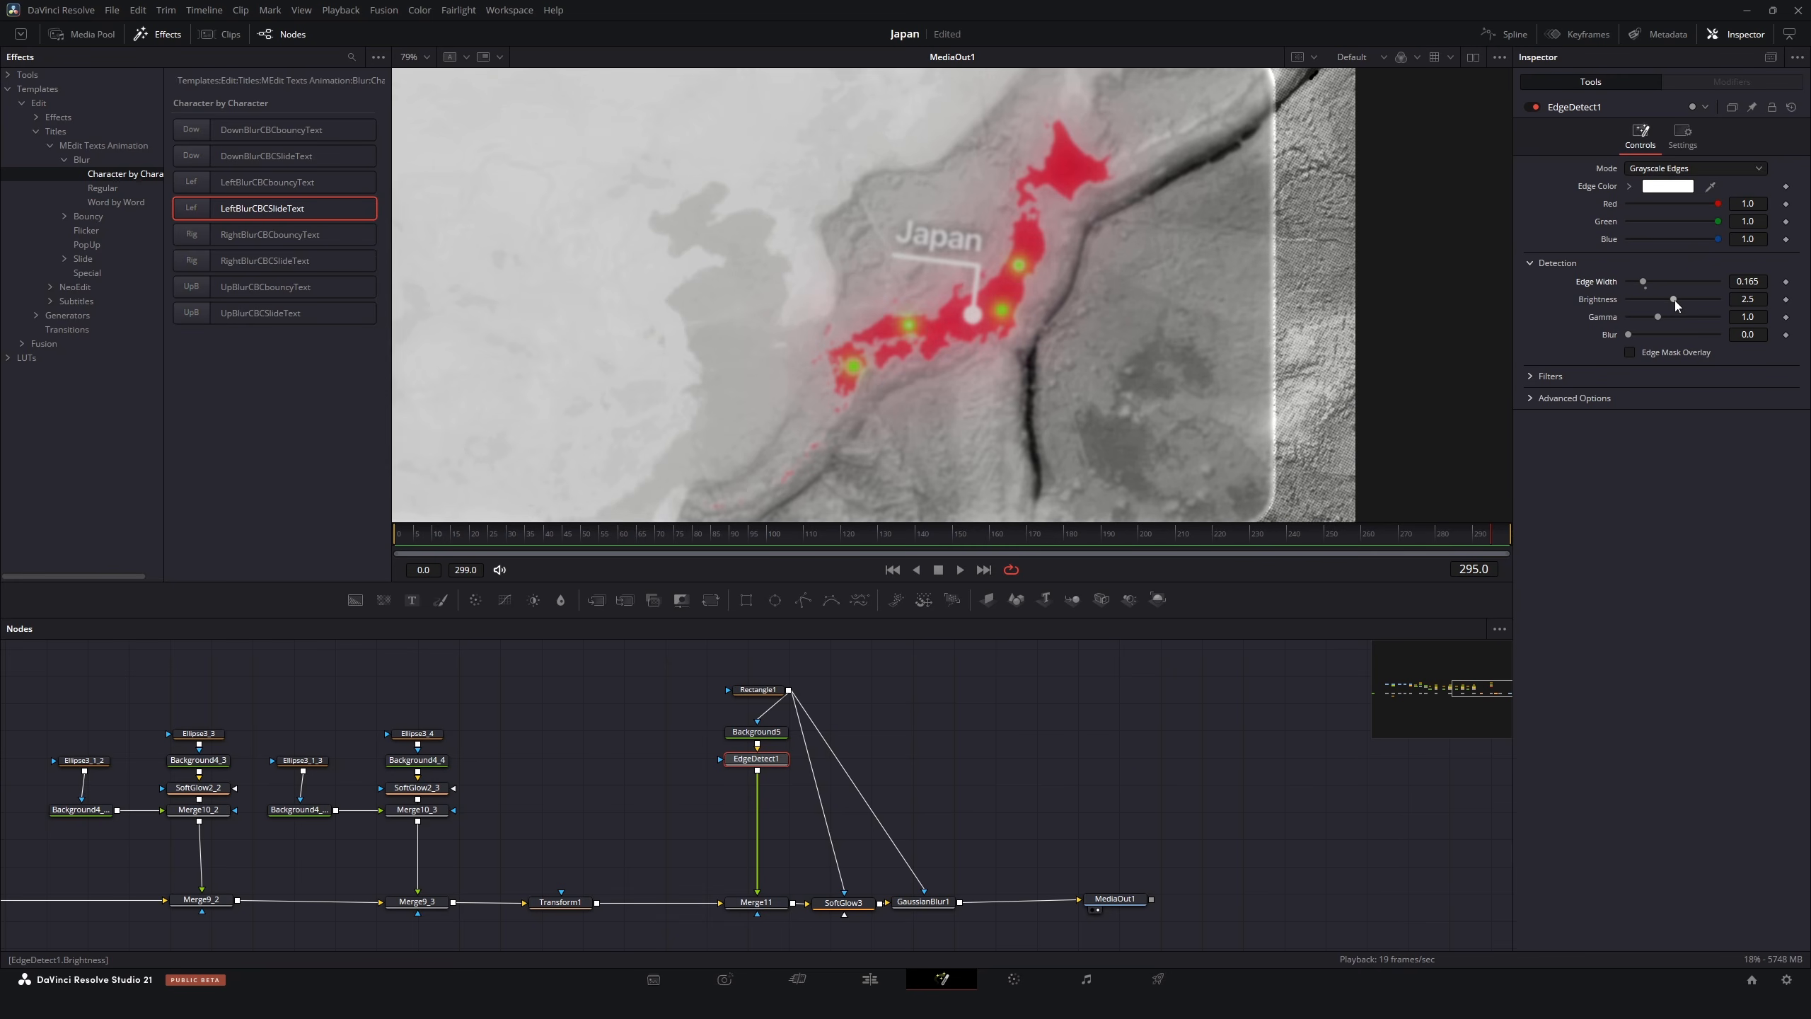
{"action": "left_click_drag", "start_coordinate": [1674, 300], "coordinate": [1665, 317]}
{"action": "left_click_drag", "start_coordinate": [1628, 334], "coordinate": [1644, 334]}
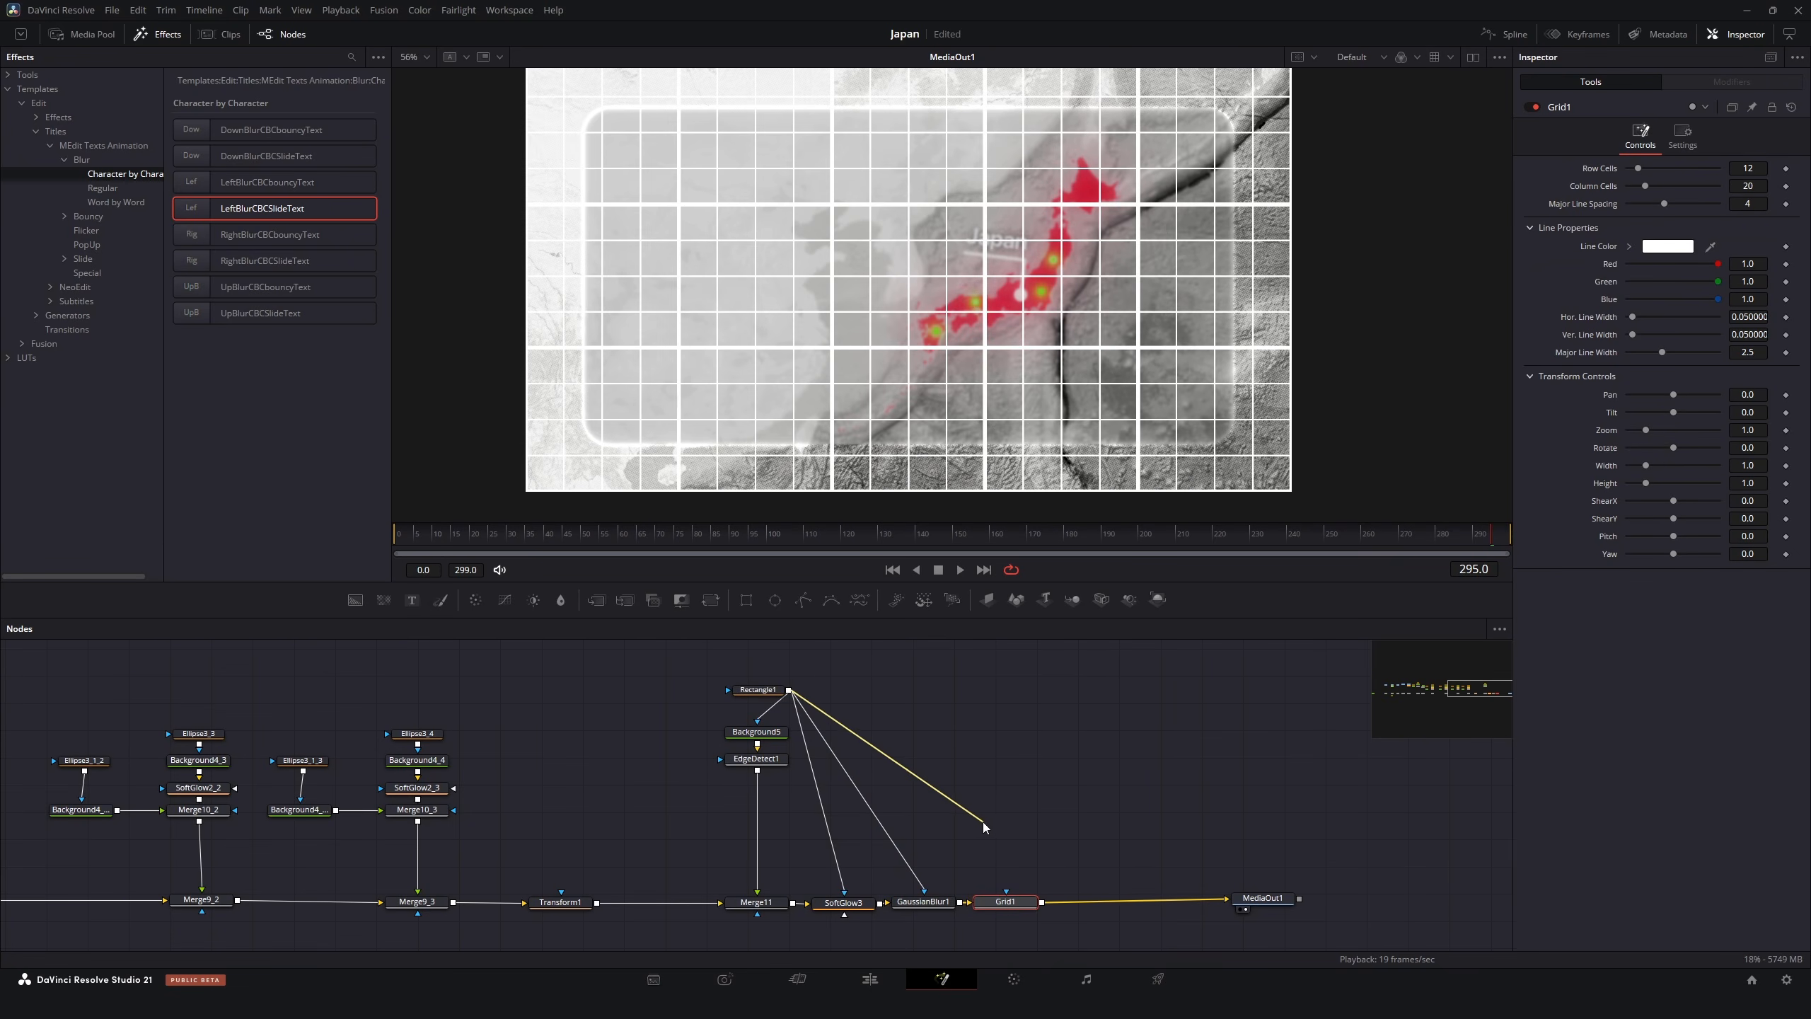
Mask a Grid node after GaussianBlur1 with Rectangle1, set major line spacing to 0 and major line width to 1.0, and lower its blend
{"action": "left_click_drag", "start_coordinate": [984, 827], "coordinate": [1006, 879]}
{"action": "left_click_drag", "start_coordinate": [838, 733], "coordinate": [1006, 892]}
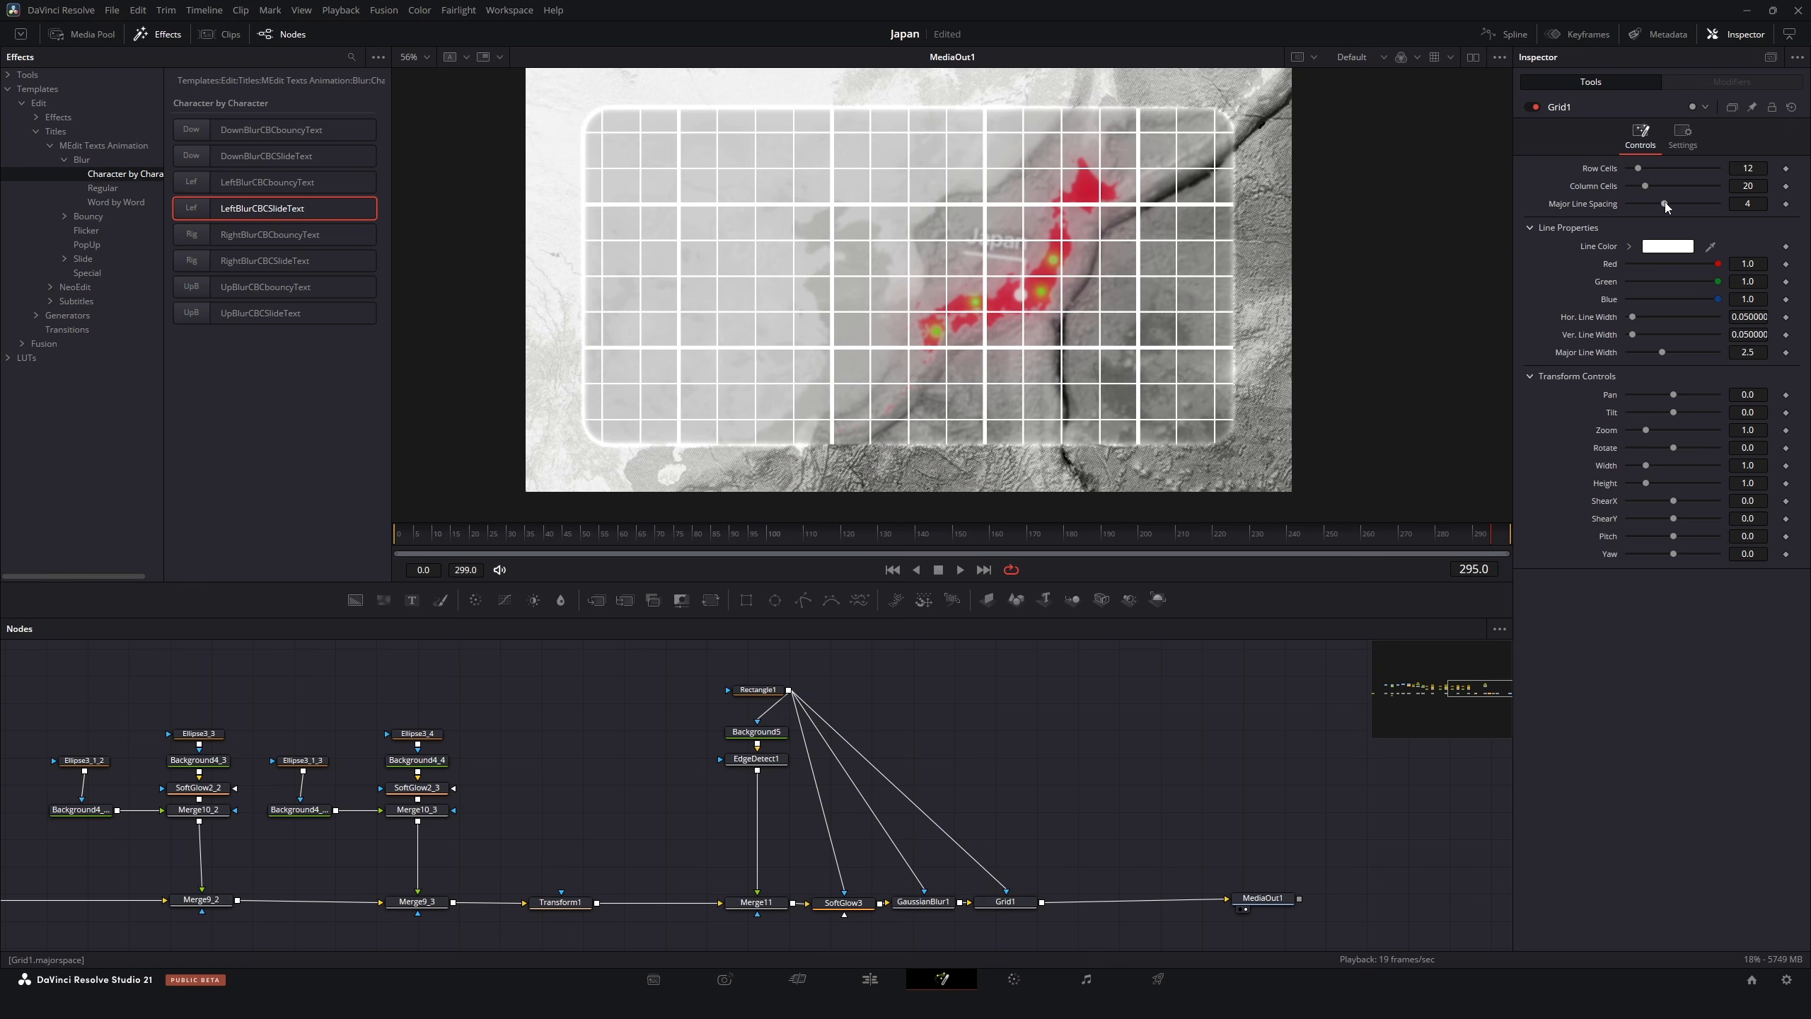
{"action": "left_click_drag", "start_coordinate": [1664, 203], "coordinate": [1650, 170]}
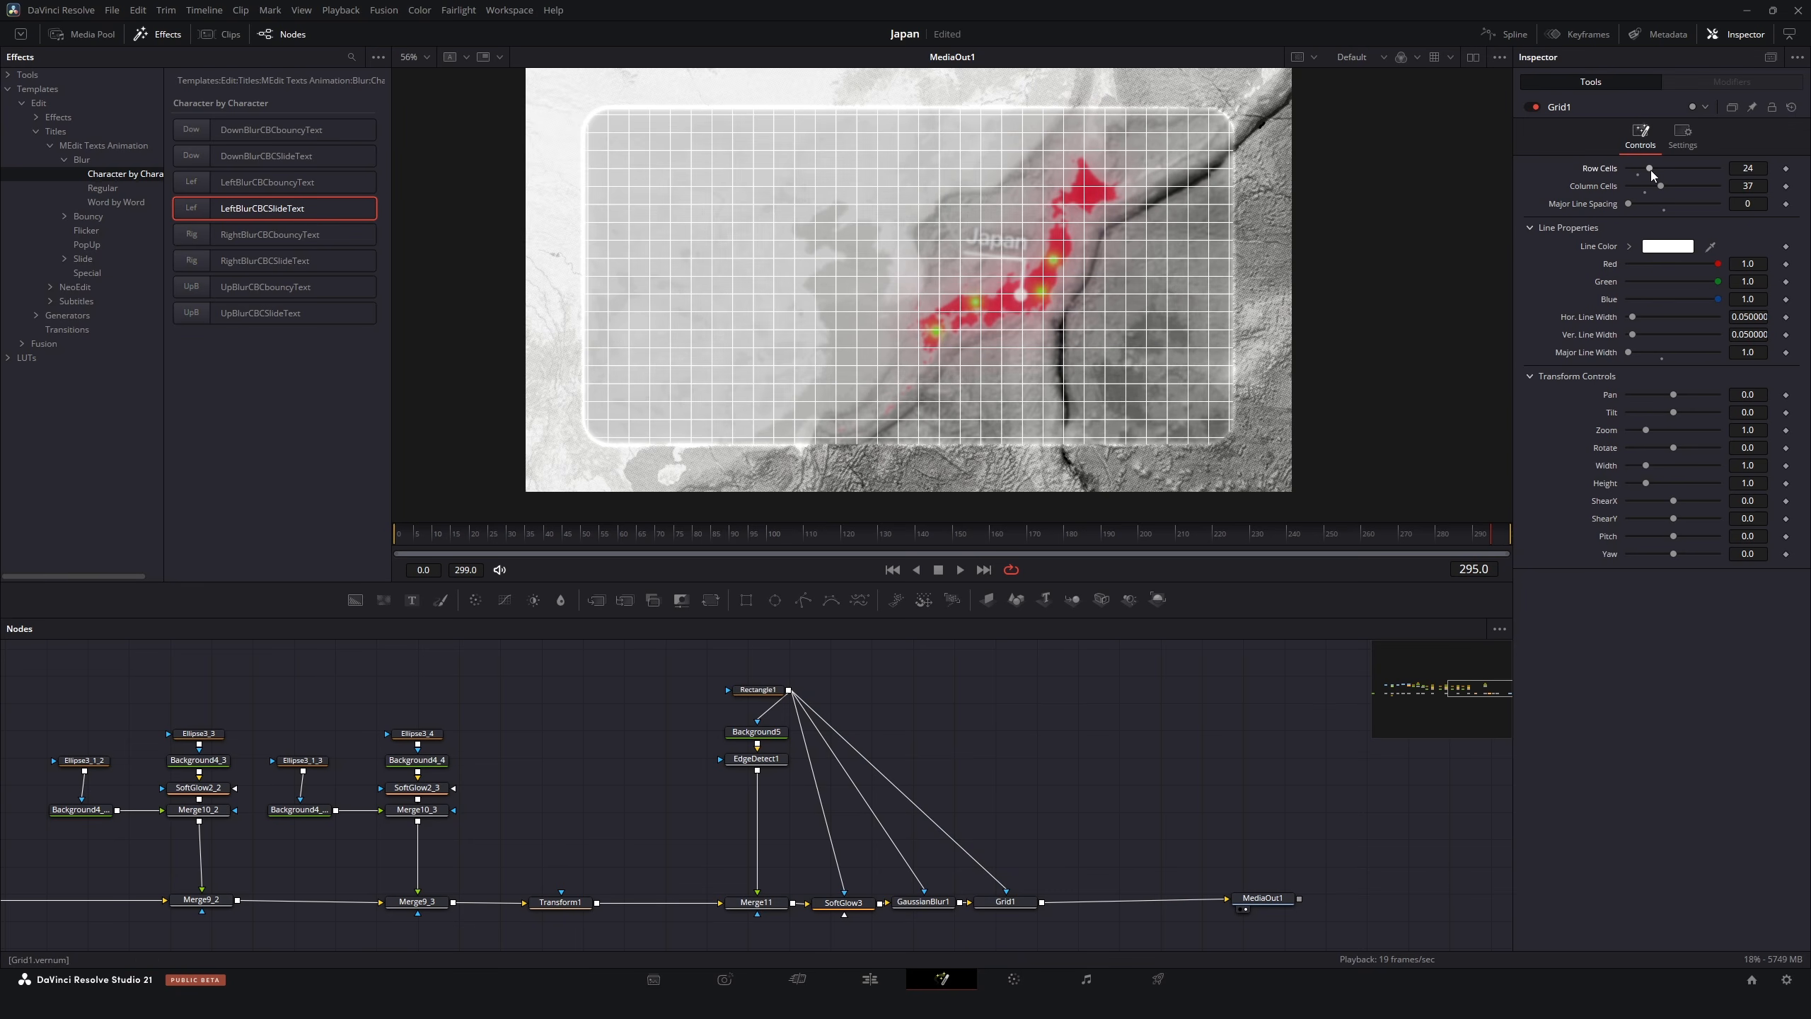
{"action": "key", "text": "ctrl+z"}
{"action": "key", "text": "ctrl+z"}
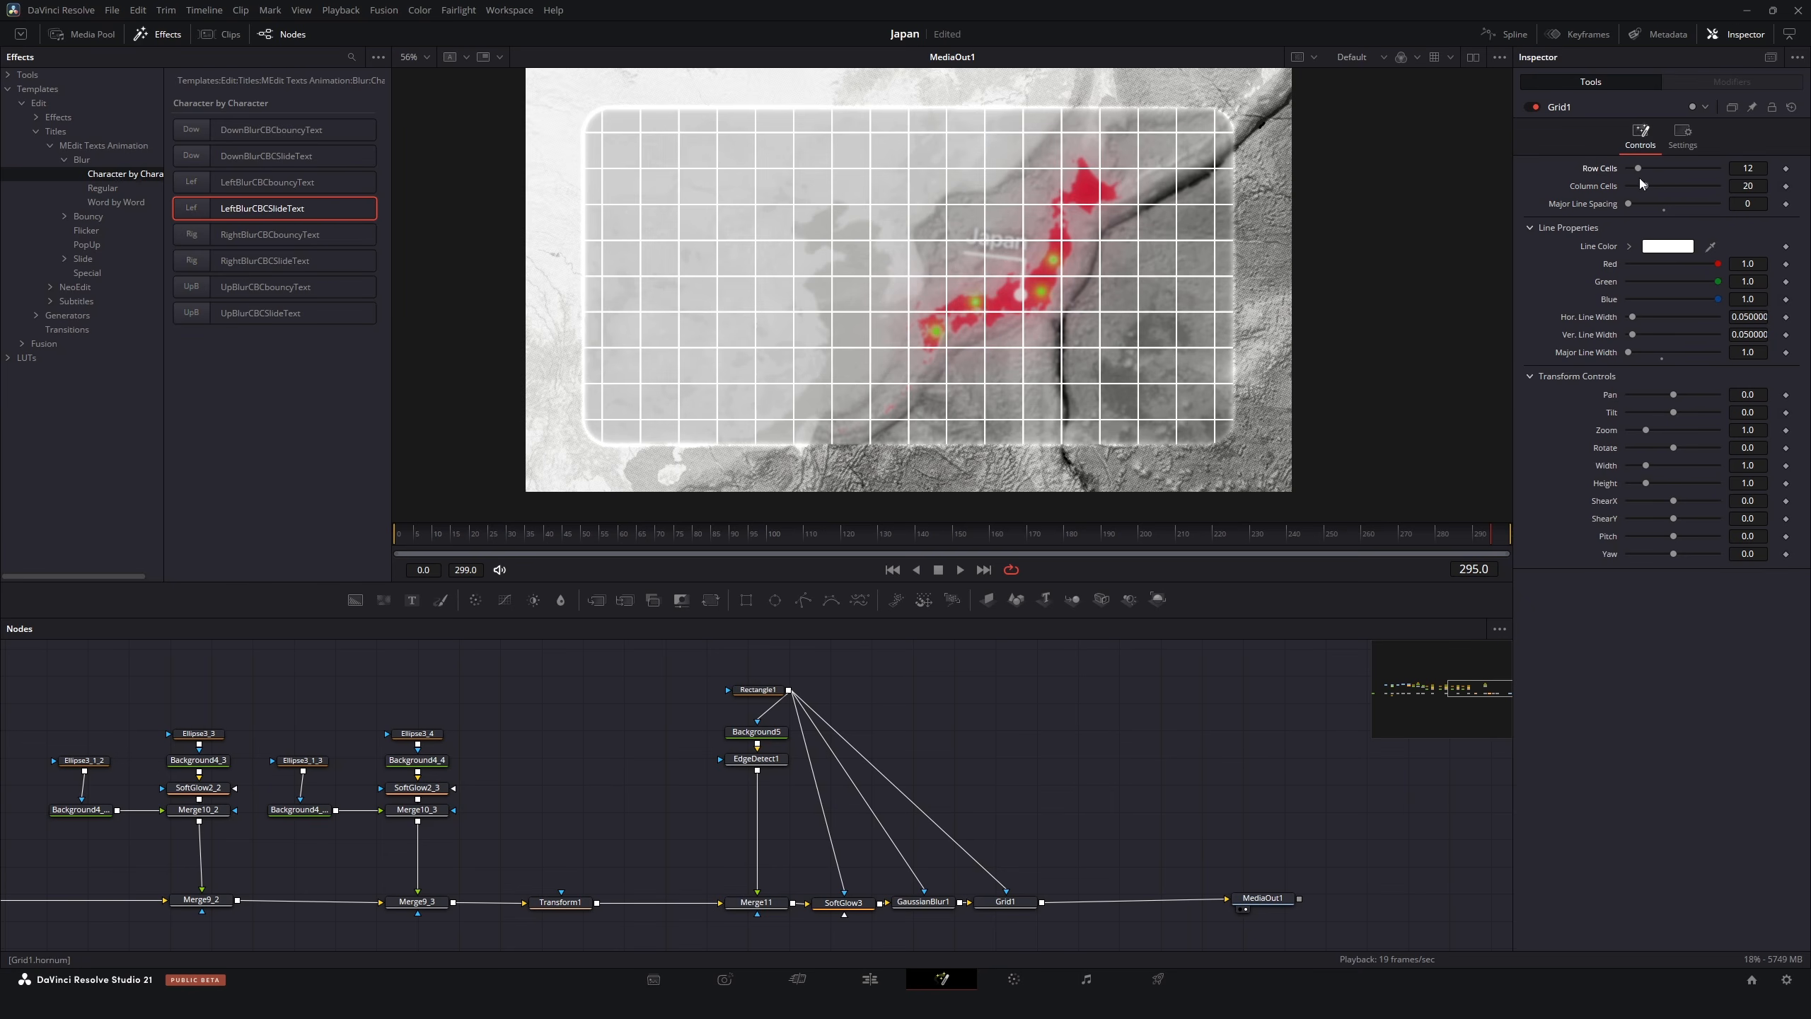
{"action": "left_click", "coordinate": [1683, 135]}
{"action": "left_click_drag", "start_coordinate": [1715, 187], "coordinate": [1635, 183]}
Merge a white background after Grid1 and mask it with an open L-shaped polygon, with a thin border width, as the chart axes
{"action": "scroll", "coordinate": [882, 291], "scroll_direction": "up", "scroll_amount": 2}
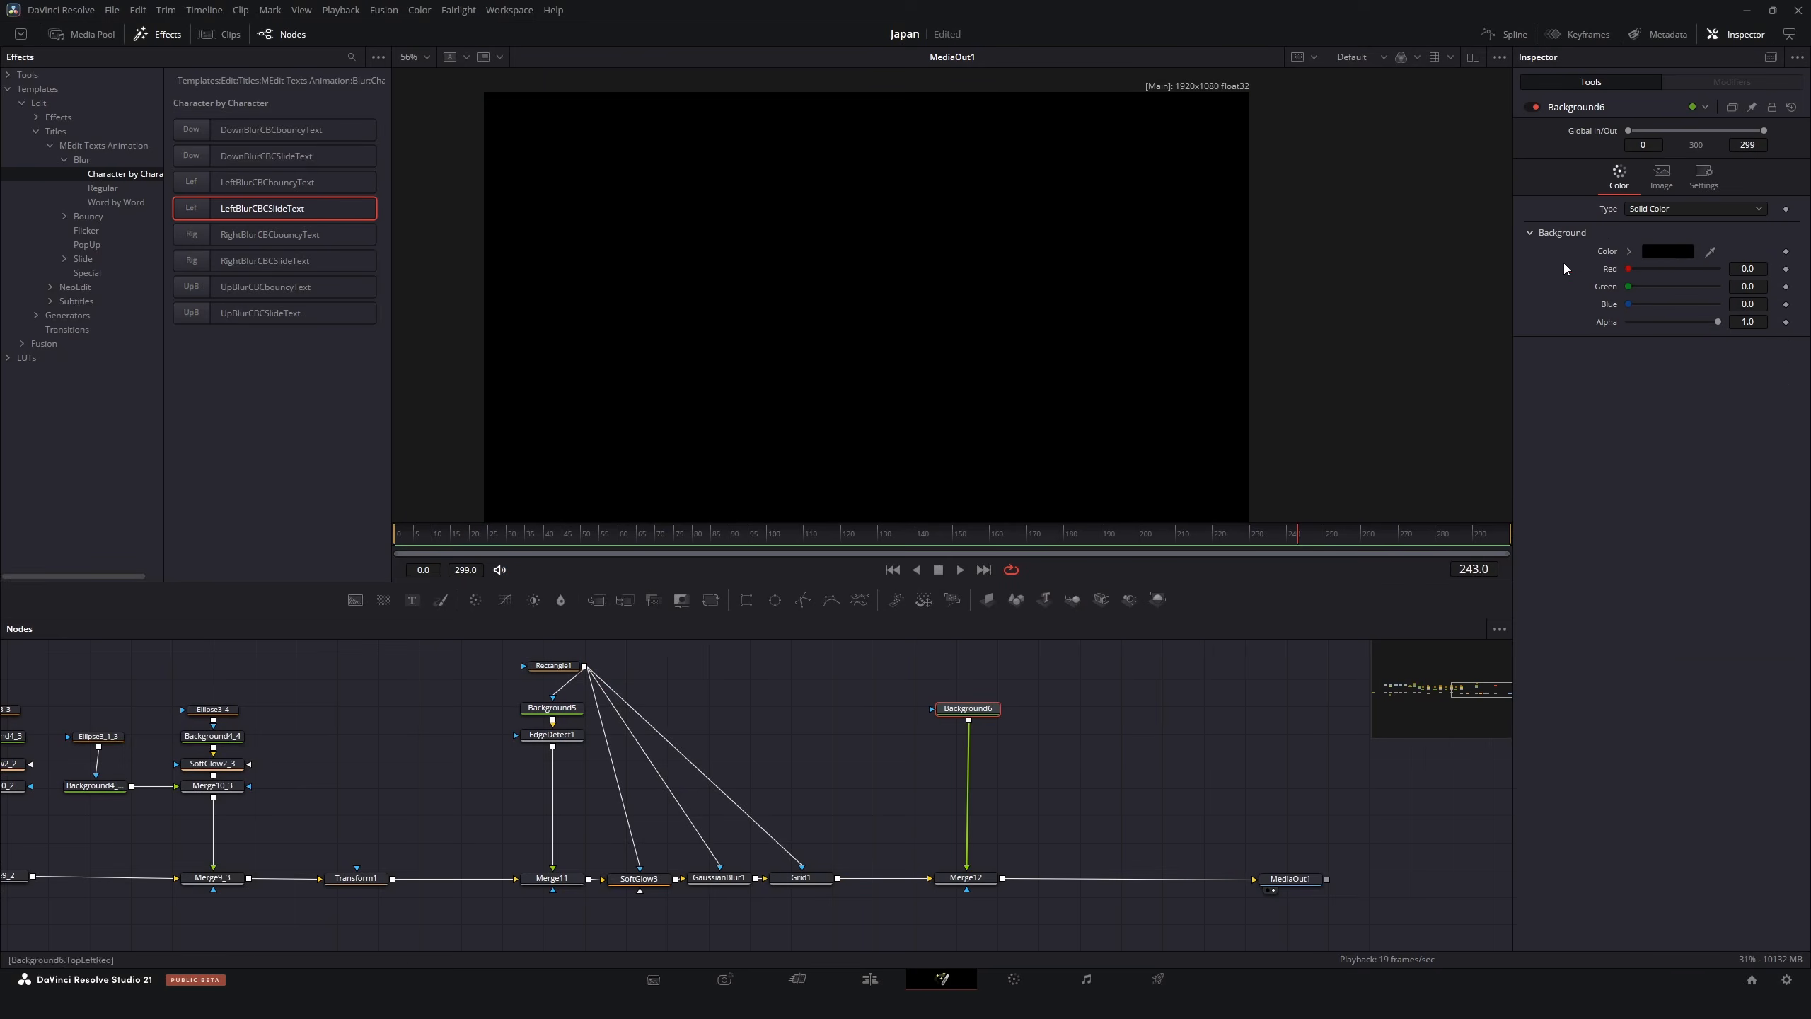
{"action": "left_click", "coordinate": [1667, 251]}
{"action": "left_click", "coordinate": [877, 471]}
{"action": "left_click", "coordinate": [1043, 619]}
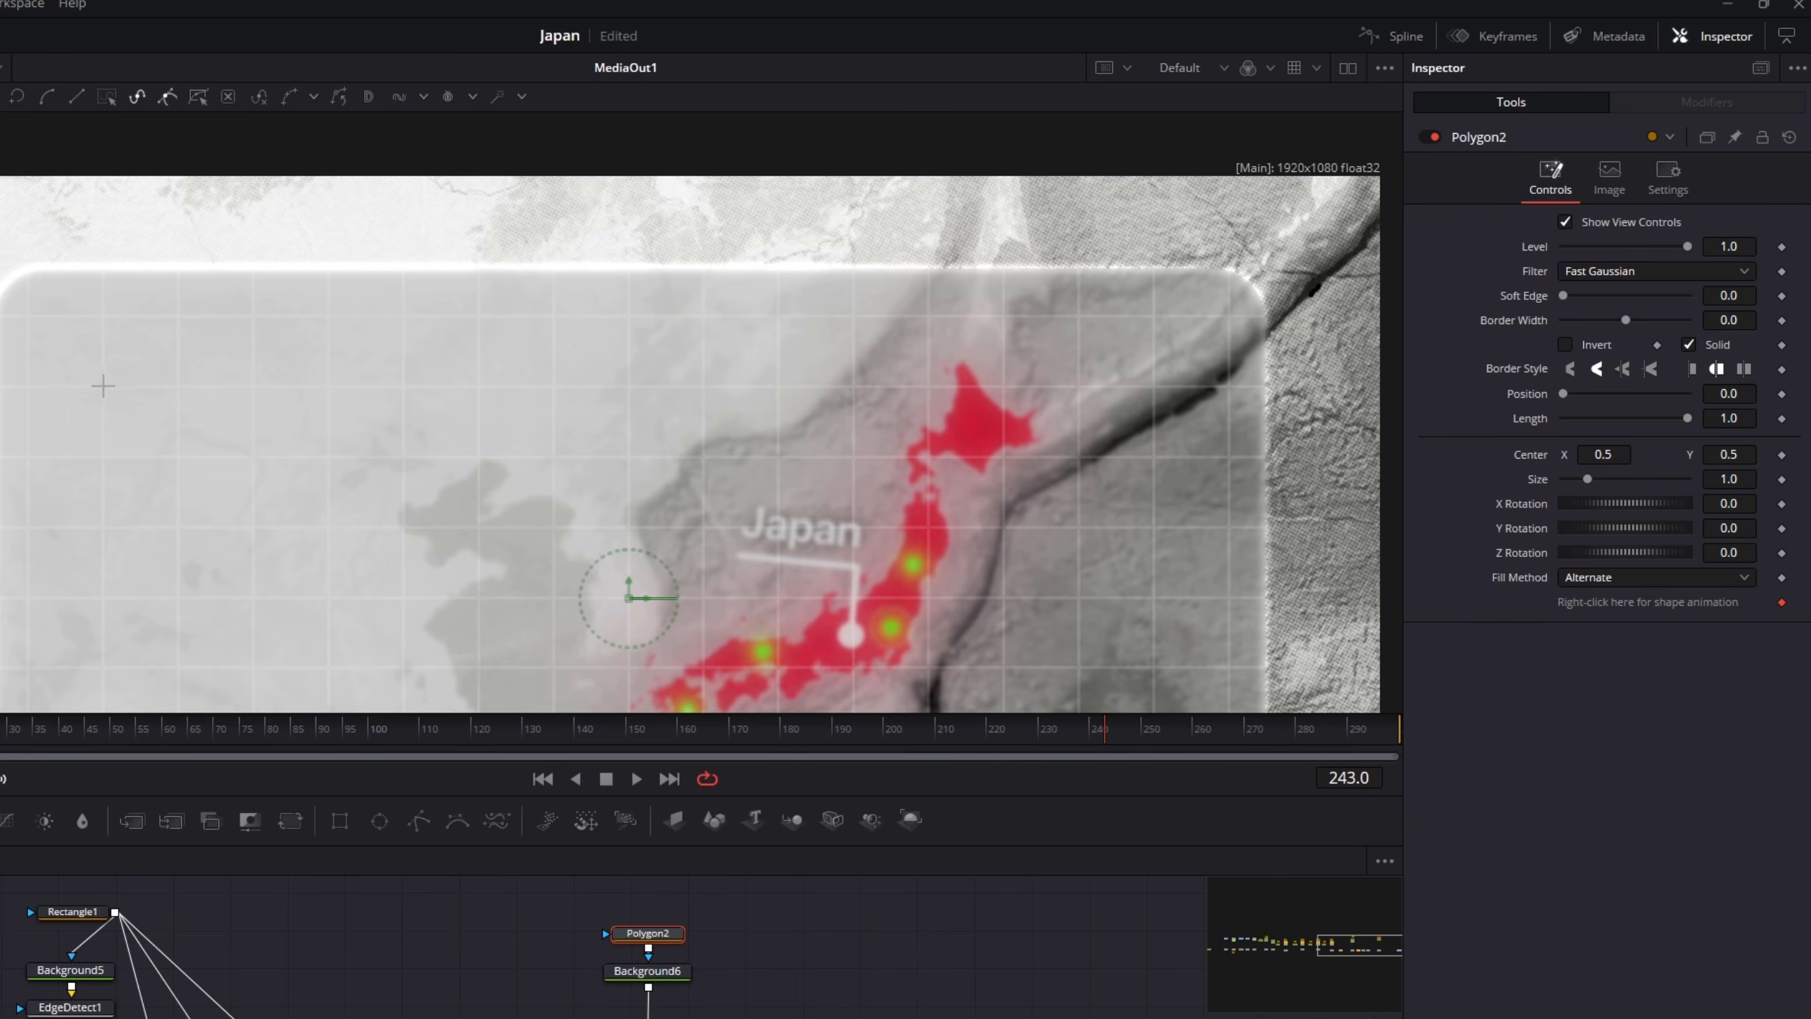
{"action": "left_click", "coordinate": [101, 384]}
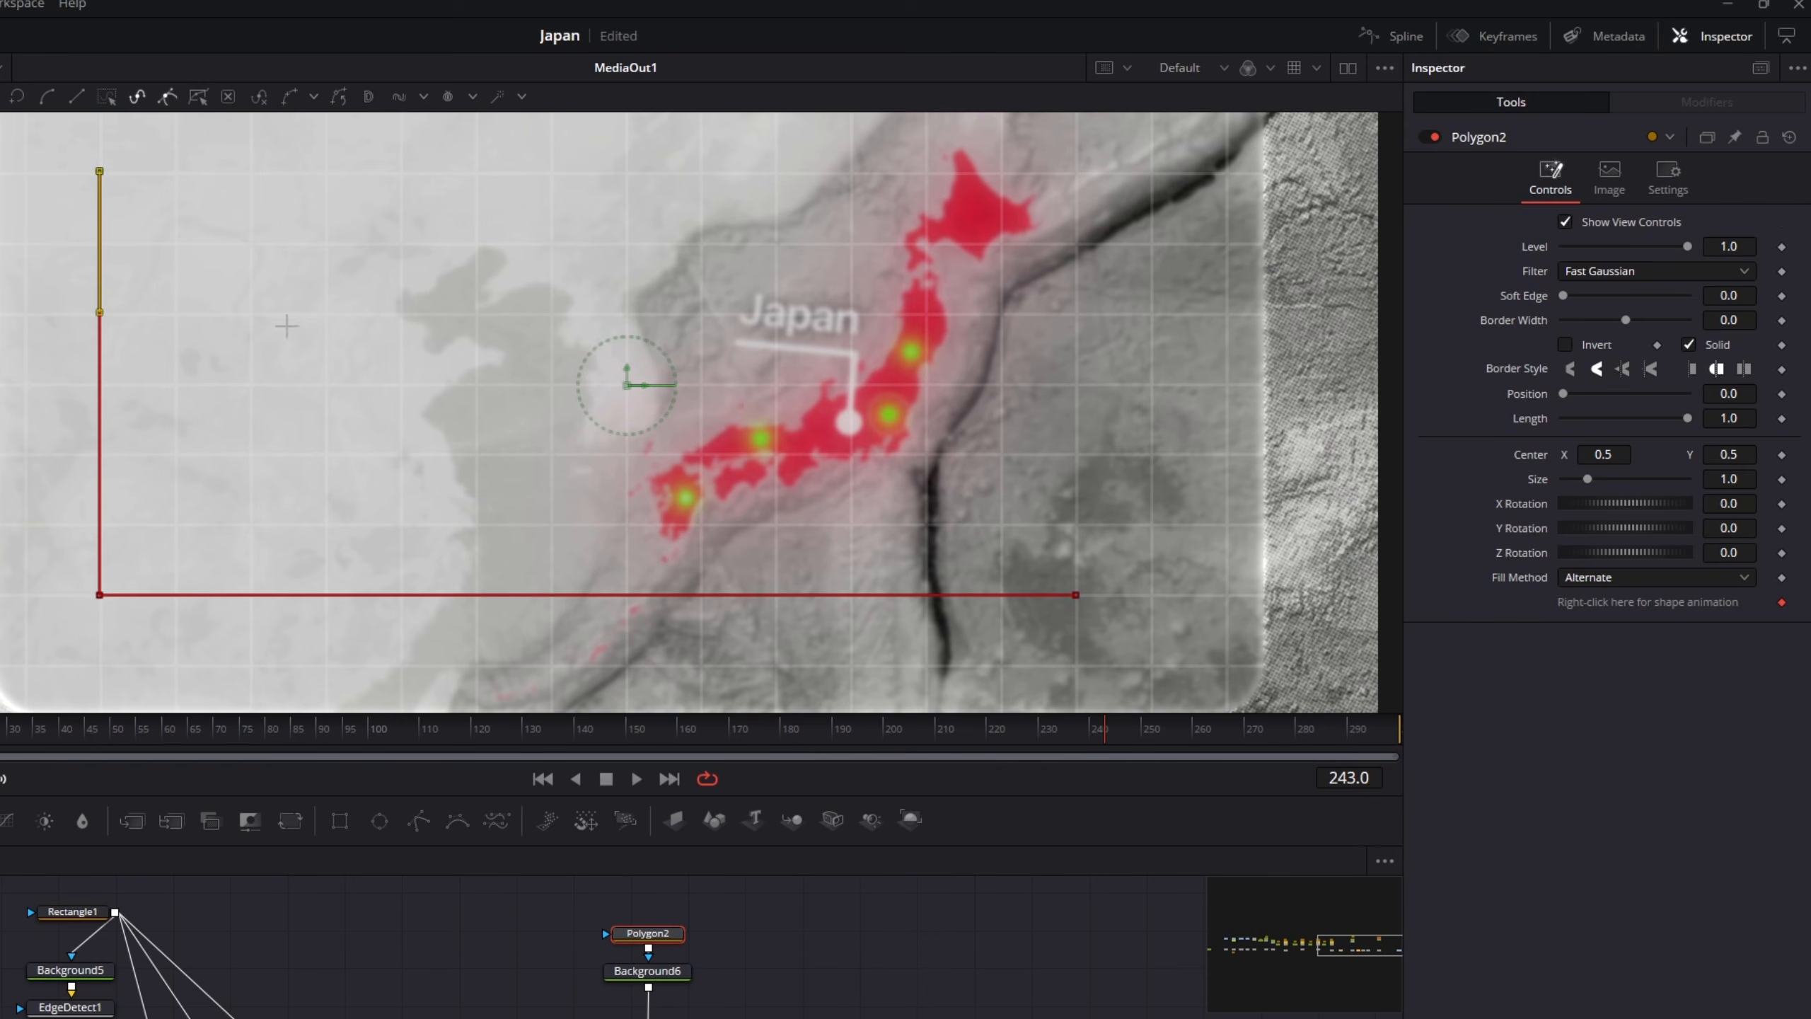
{"action": "left_click_drag", "start_coordinate": [1626, 320], "coordinate": [1627, 320]}
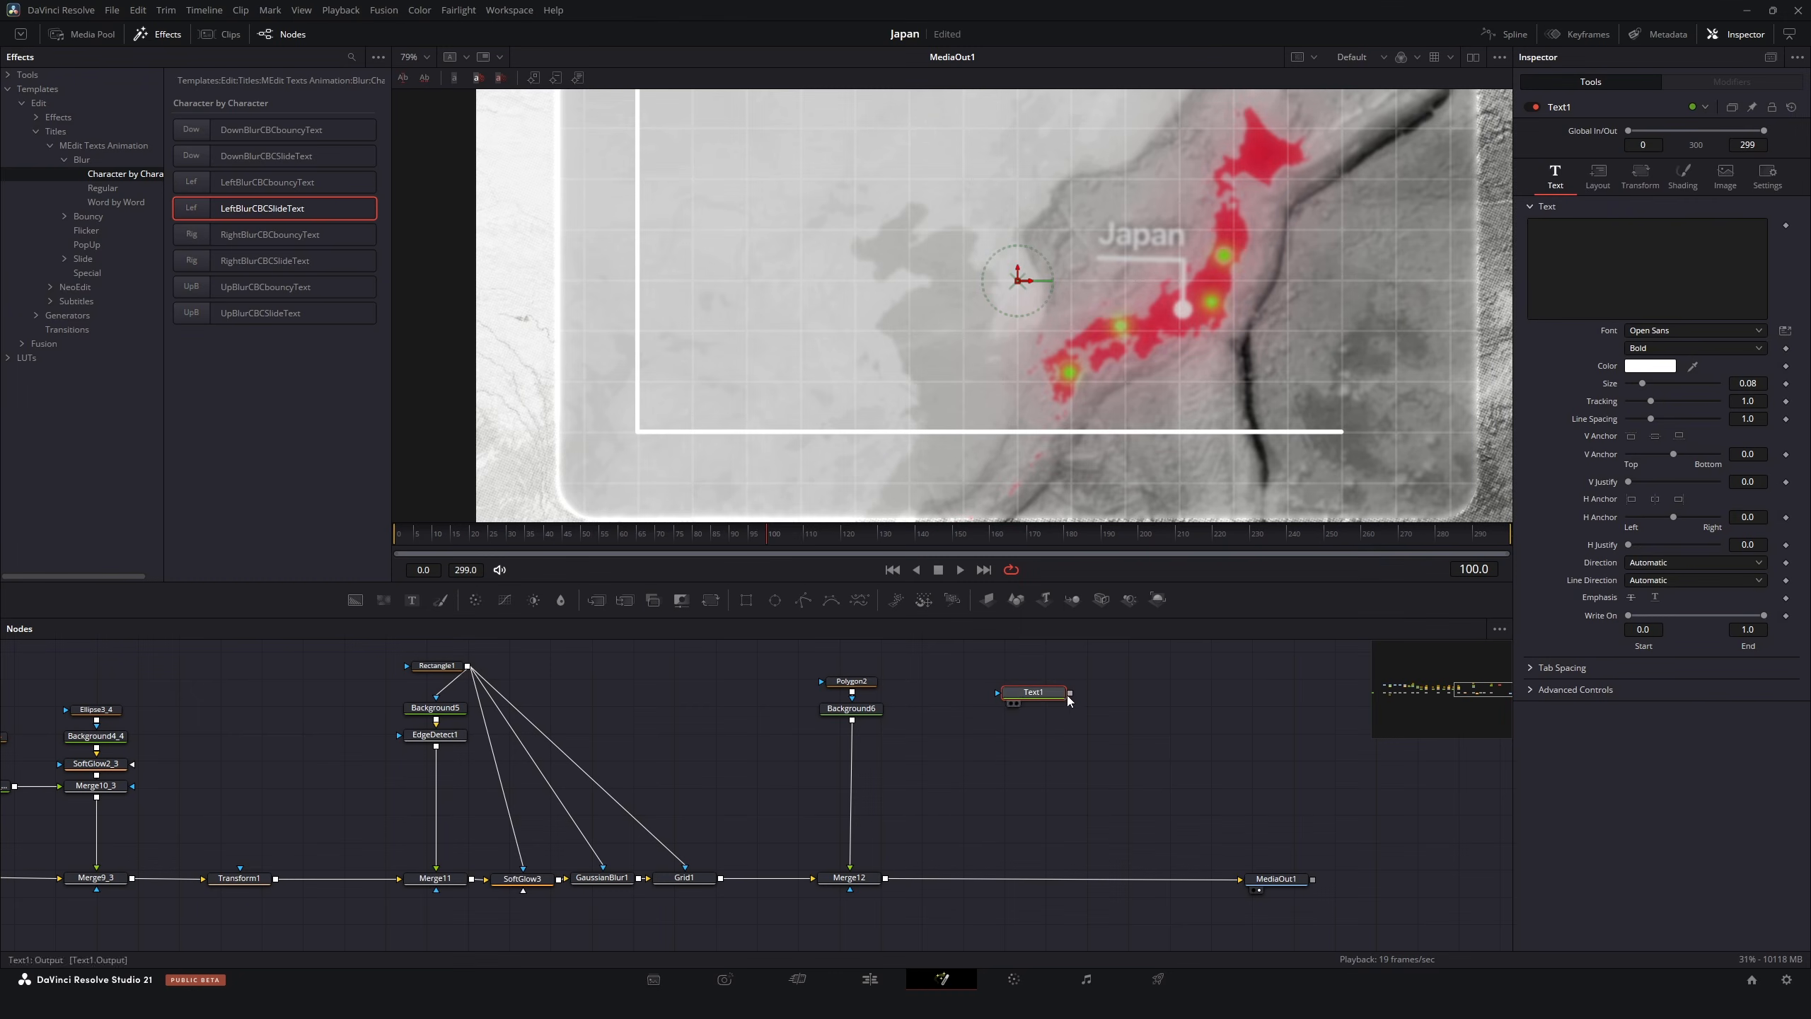
Merge a Text node after Merge12 reading YEAR in SF Pro Display Bold at a size of 0.0383
{"action": "left_click_drag", "start_coordinate": [950, 949], "coordinate": [698, 1018]}
{"action": "left_click_drag", "start_coordinate": [886, 827], "coordinate": [885, 877]}
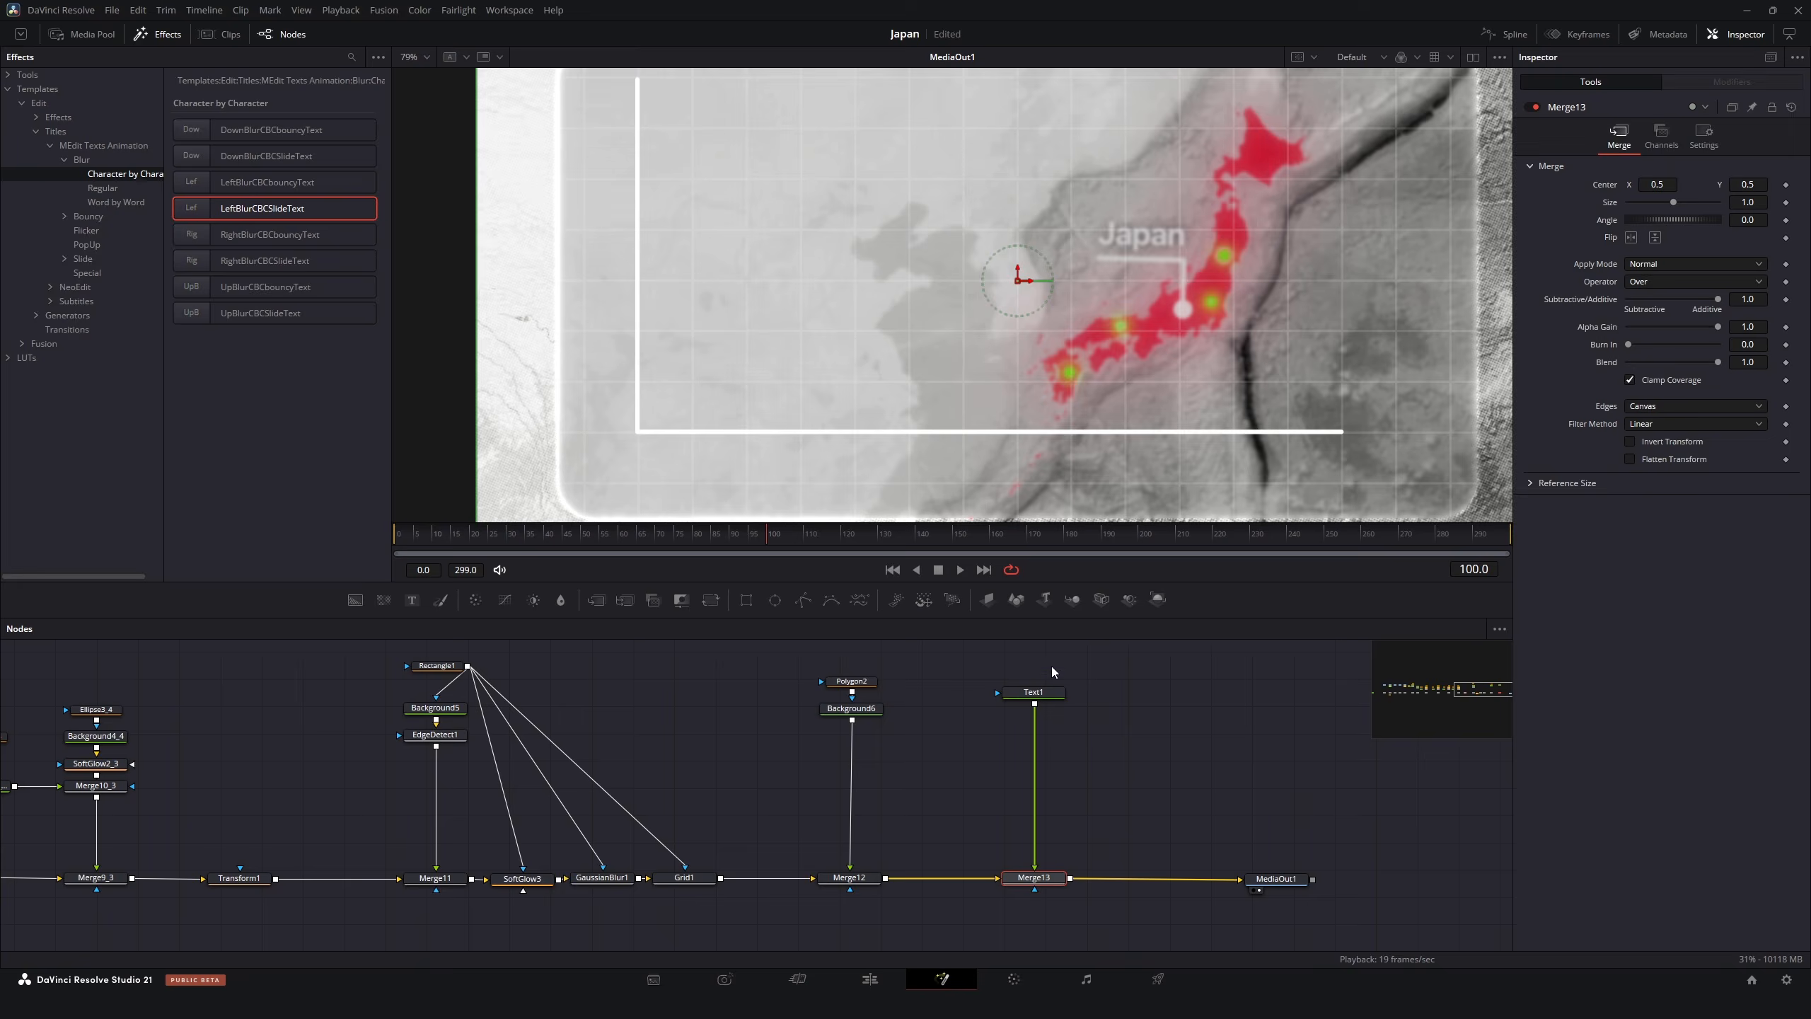
{"action": "left_click", "coordinate": [1041, 692]}
{"action": "left_click", "coordinate": [1634, 290]}
{"action": "left_click", "coordinate": [1649, 330]}
{"action": "type", "text": "sf"}
{"action": "key", "text": "Return"}
{"action": "left_click", "coordinate": [1671, 269]}
{"action": "type", "text": "YEAR"}
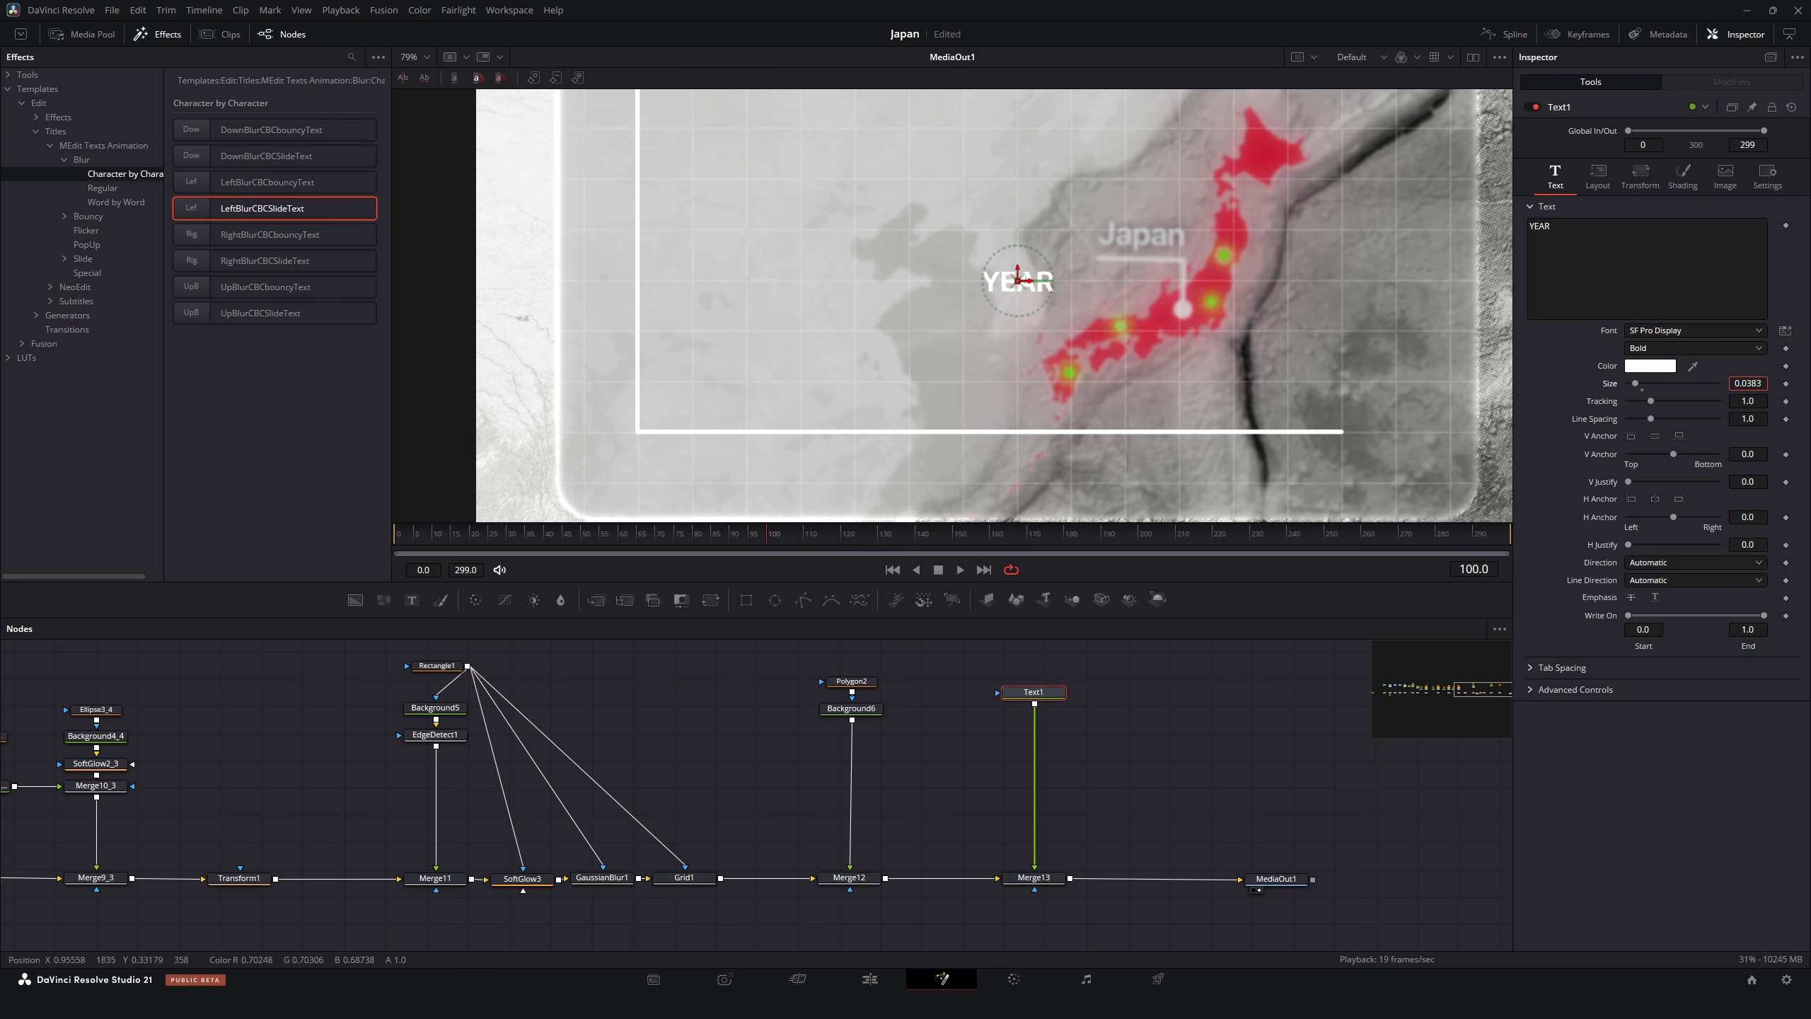
Move the YEAR label down to sit centred below the horizontal axis
{"action": "left_click", "coordinate": [1597, 175]}
{"action": "left_click_drag", "start_coordinate": [1746, 243], "coordinate": [1690, 242]}
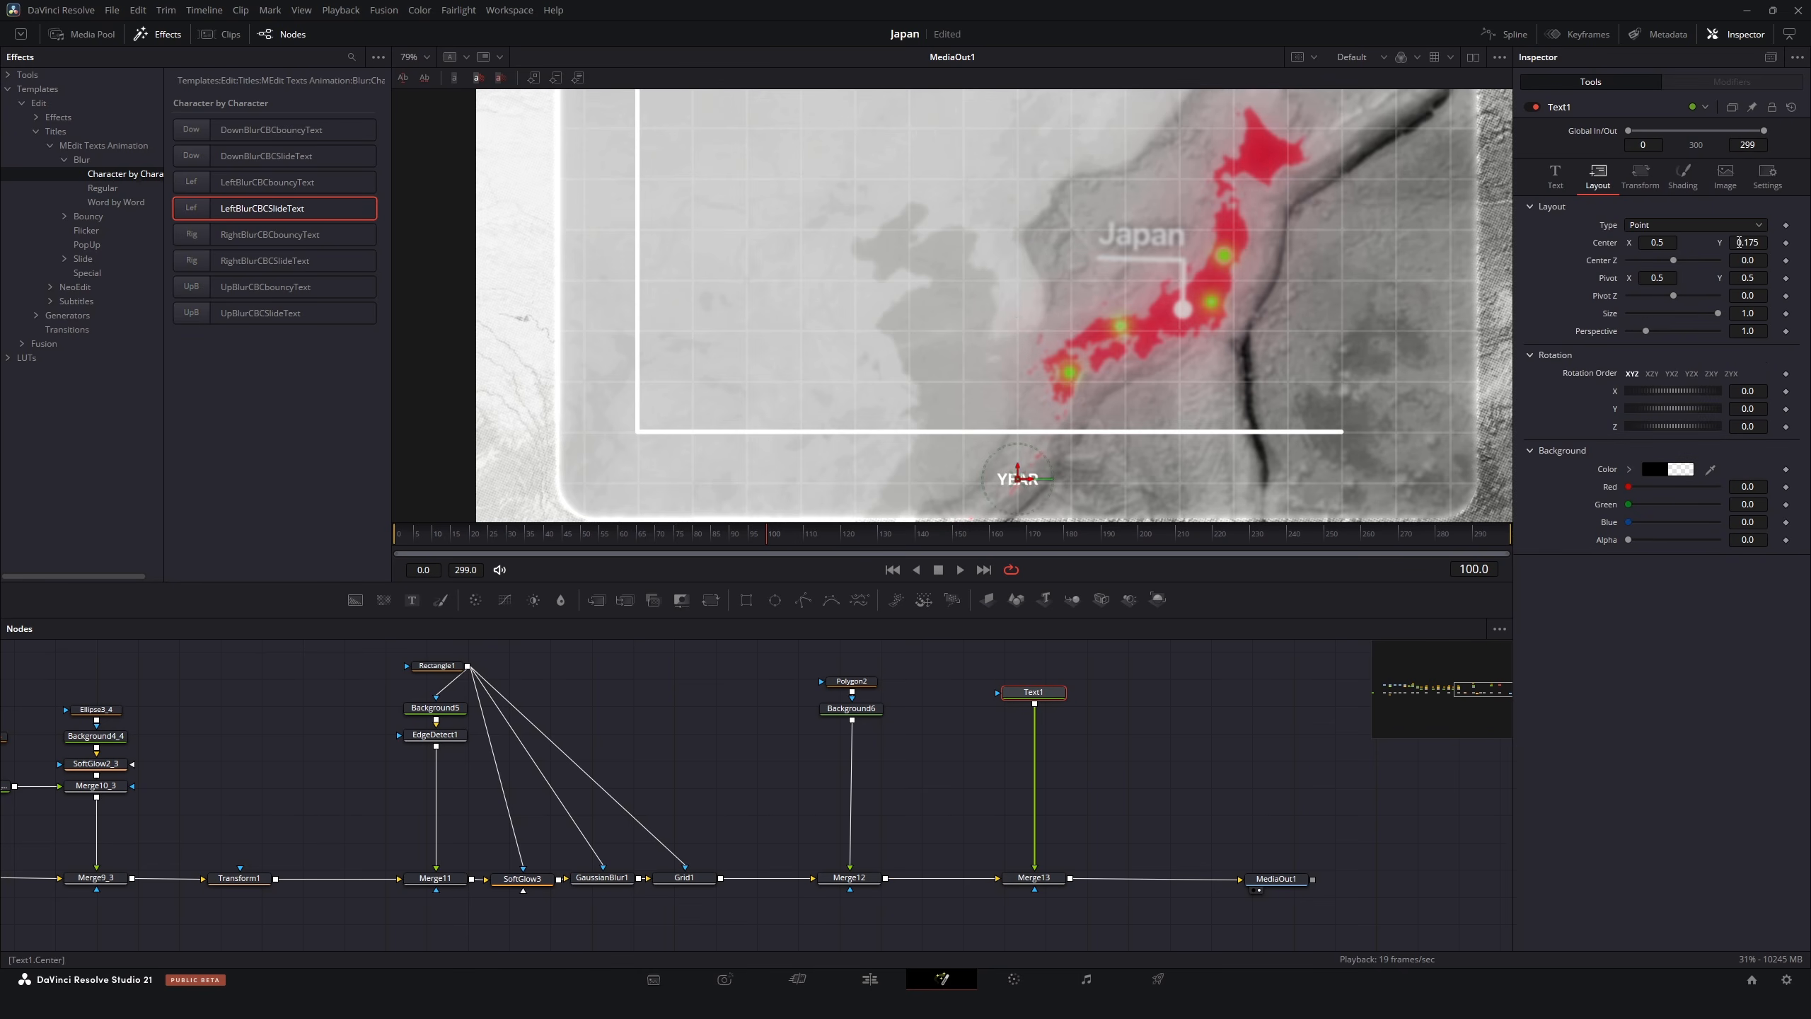
{"action": "left_click_drag", "start_coordinate": [1283, 356], "coordinate": [1287, 328]}
{"action": "left_click_drag", "start_coordinate": [1747, 243], "coordinate": [1743, 243]}
{"action": "left_click", "coordinate": [1553, 175]}
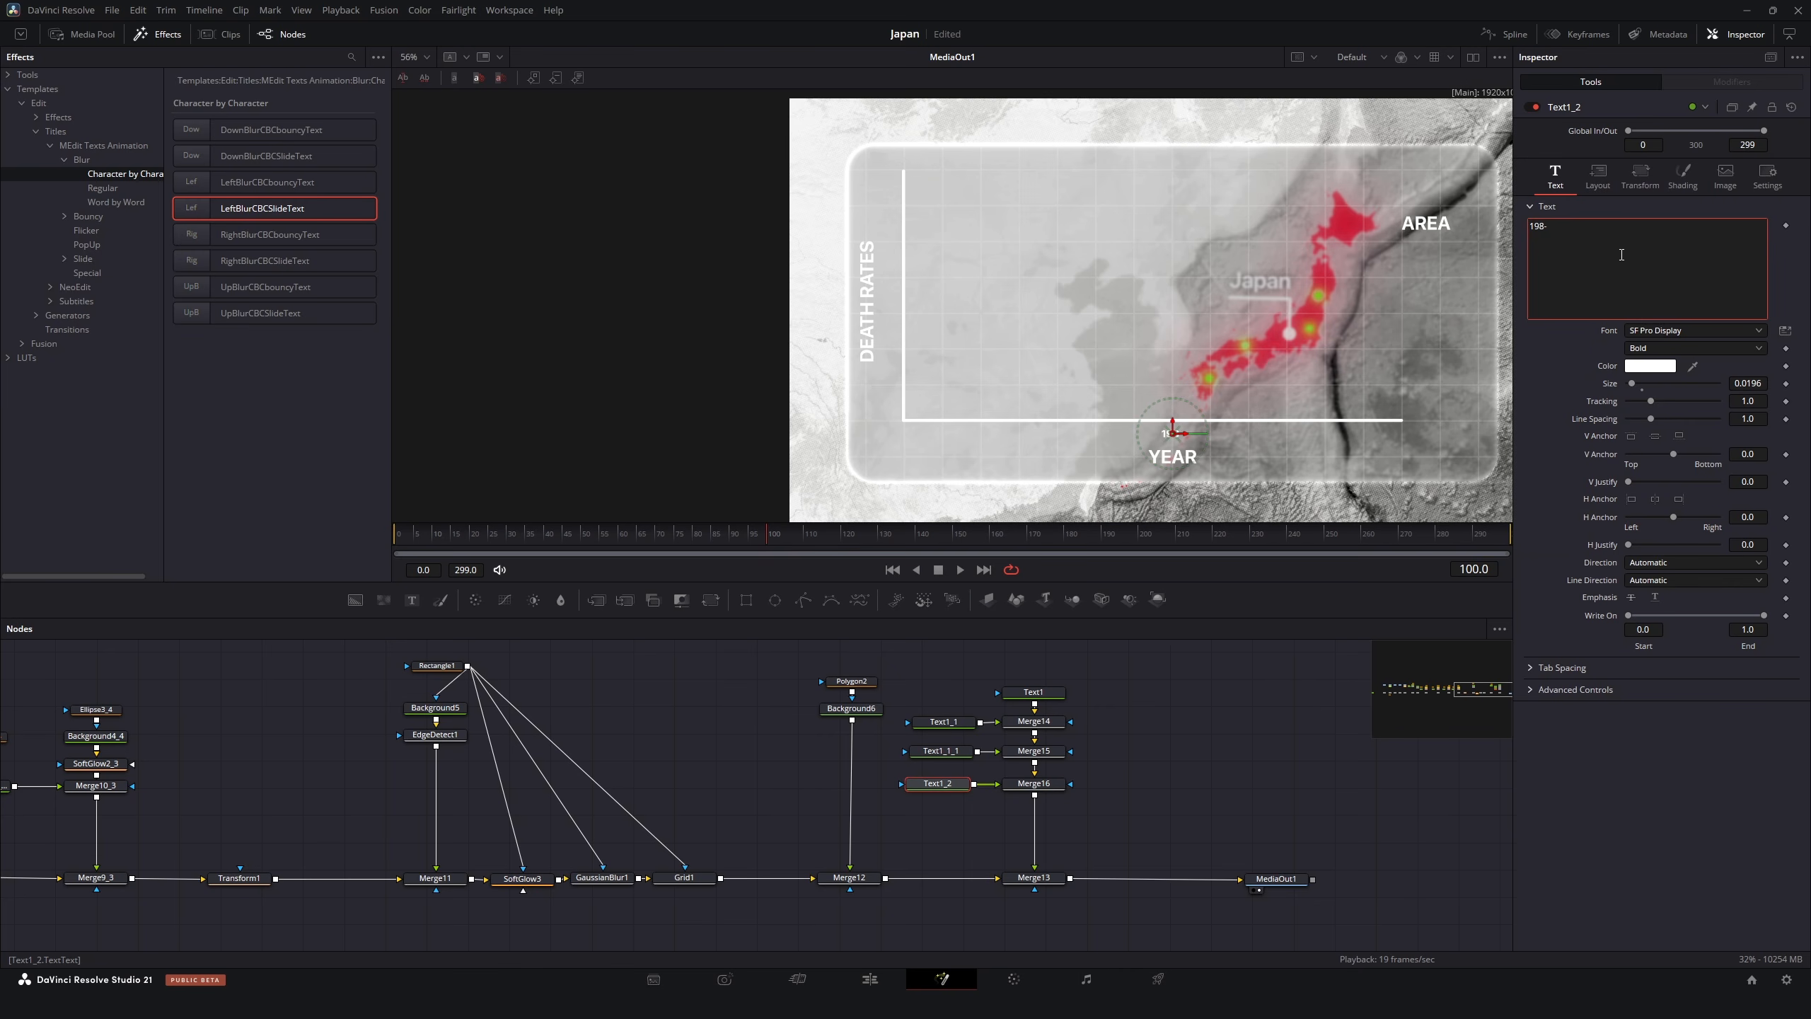
Enter the axis labels 1980, 1990, 2000, 2010 and 2020 in Text1_2 and align them horizontally under the horizontal axis
{"action": "type", "text": "0\t1990\t2000\t2010\t2020"}
{"action": "left_click", "coordinate": [1597, 175]}
{"action": "left_click_drag", "start_coordinate": [1657, 244], "coordinate": [1461, 247]}
{"action": "left_click_drag", "start_coordinate": [1461, 247], "coordinate": [1469, 247]}
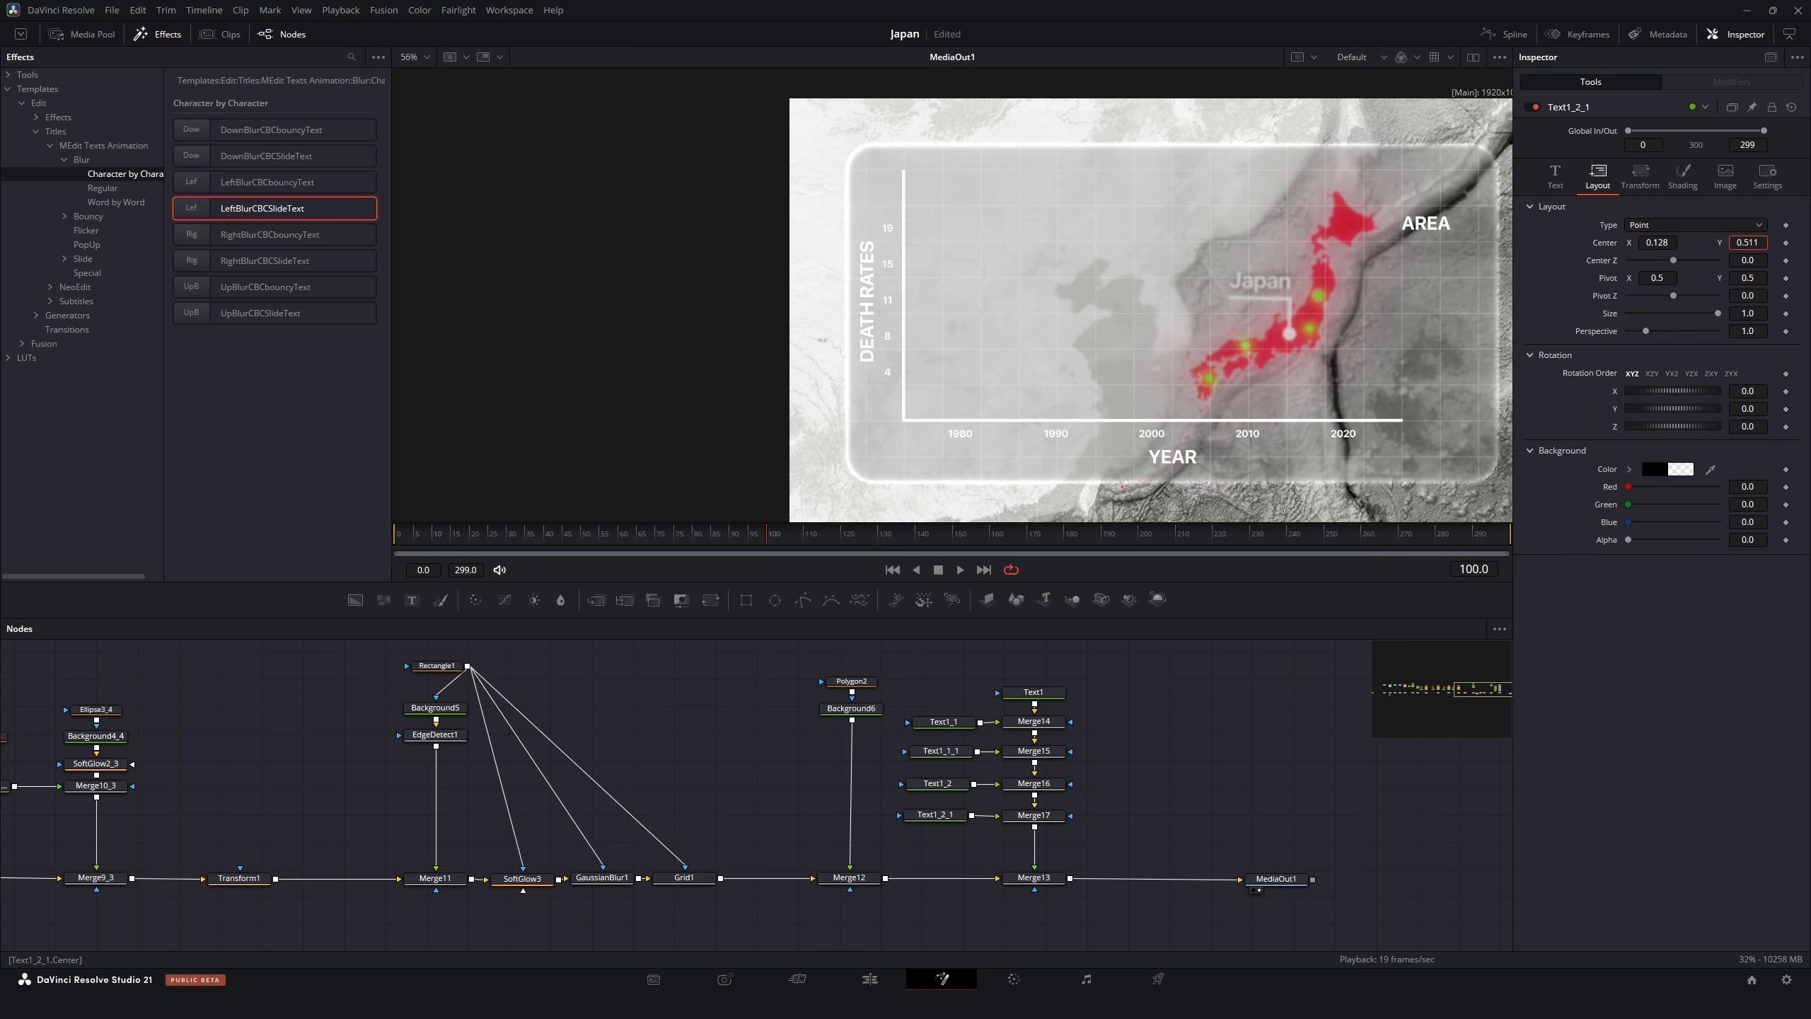
Insert a Drop Shadow between Merge17 and Merge13 for all the chart labels
{"action": "key", "text": "shift+space"}
{"action": "type", "text": "drop"}
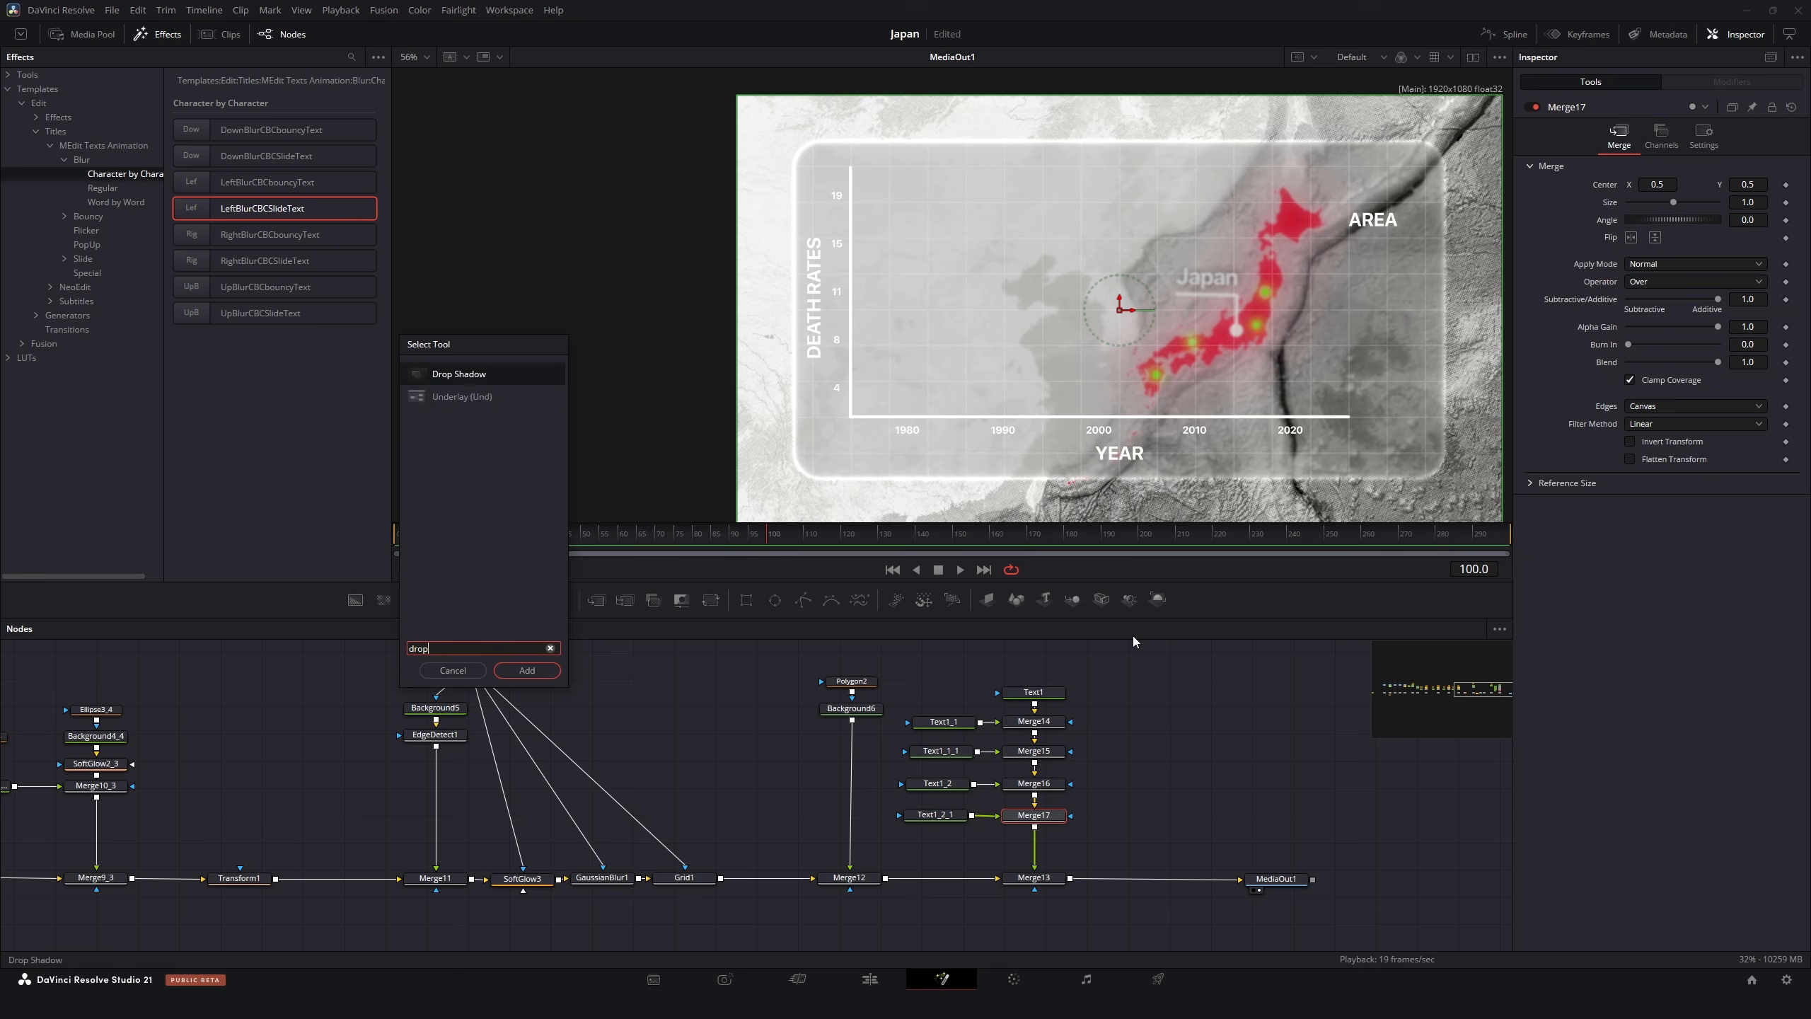
{"action": "key", "text": "Return"}
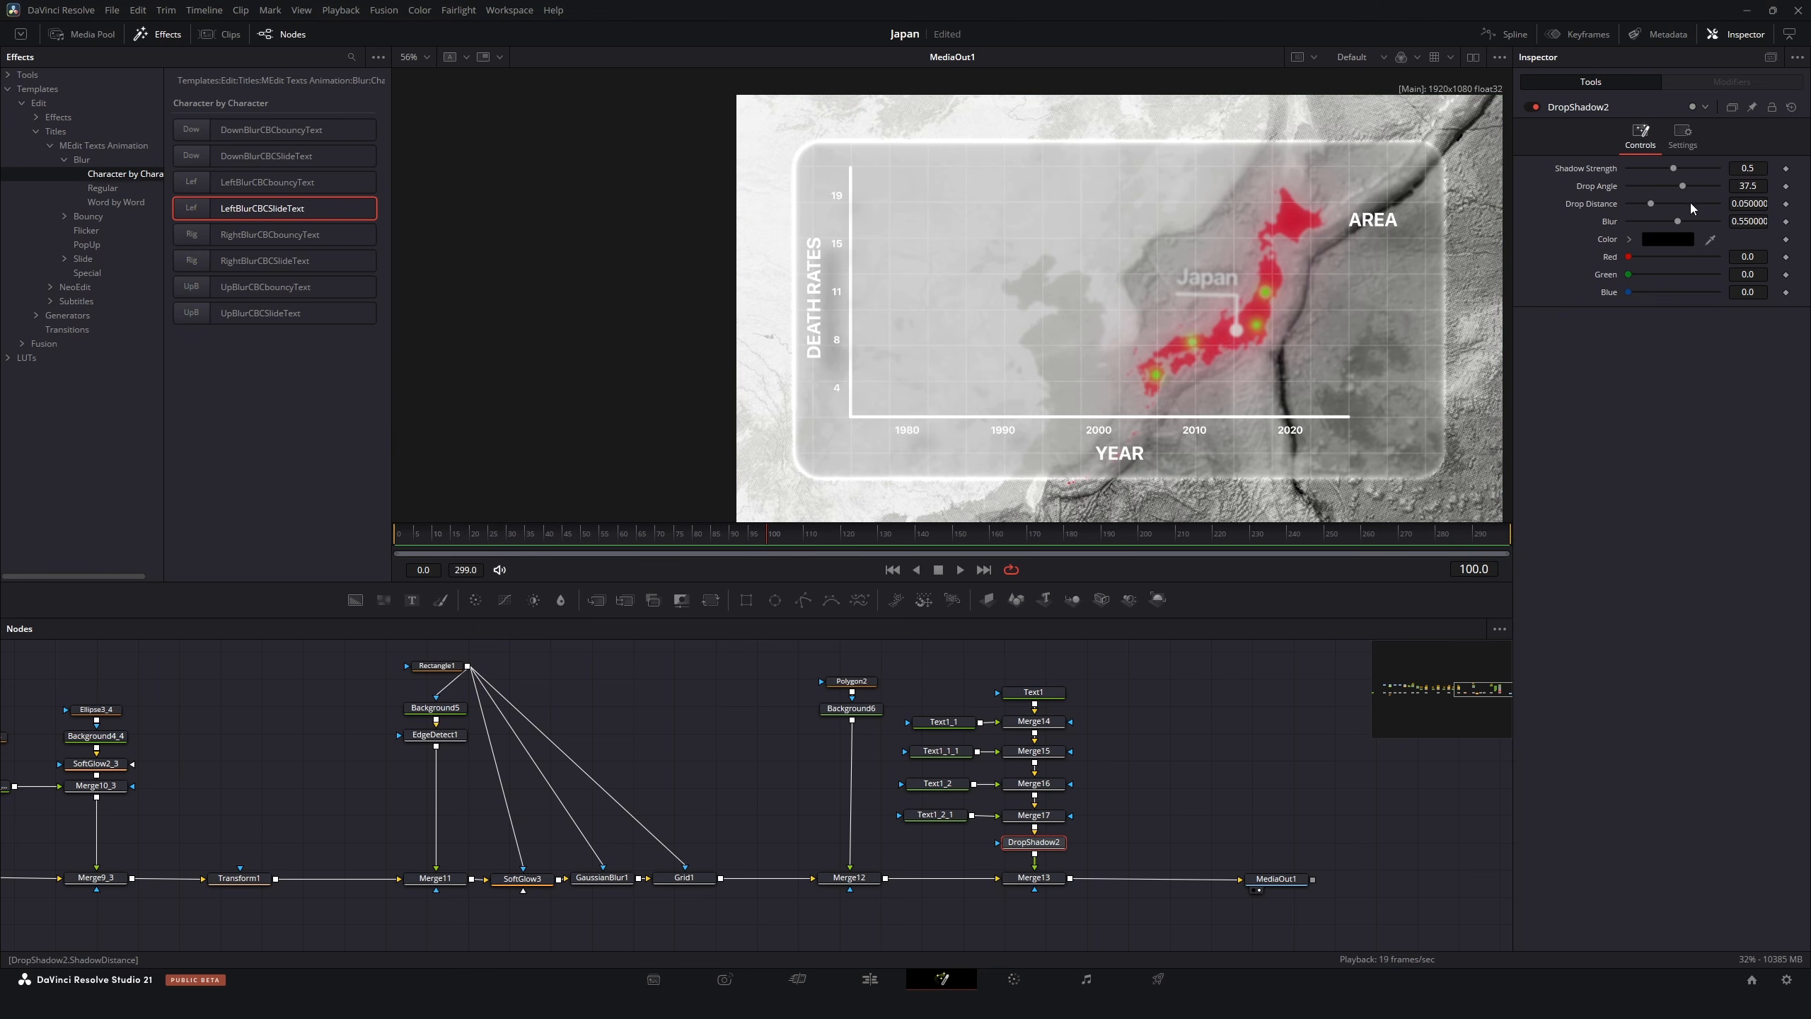
Set the chart labels' drop shadow to strength 1.0, drop distance 0 and blur 0.26
{"action": "left_click_drag", "start_coordinate": [1650, 204], "coordinate": [1410, 184]}
{"action": "left_click_drag", "start_coordinate": [1673, 169], "coordinate": [1649, 222]}
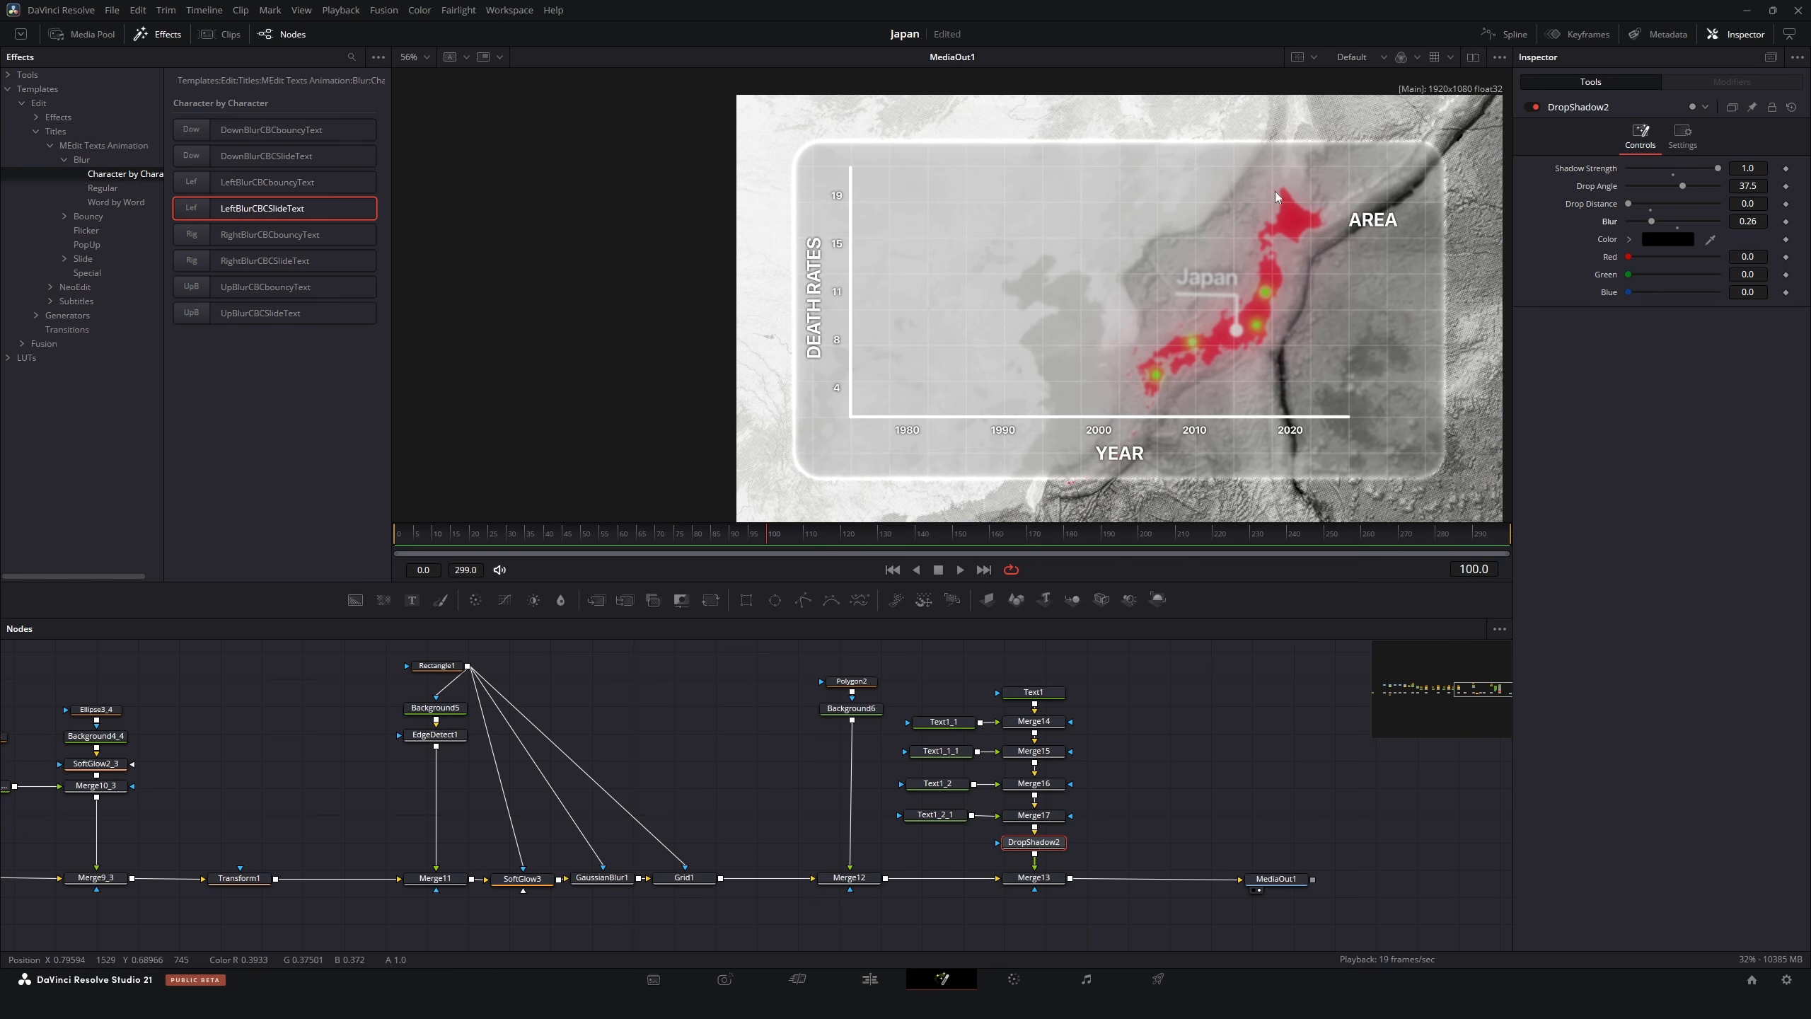
Merge a new Background over the chain after Merge13 and colour it pure red
{"action": "left_click_drag", "start_coordinate": [355, 601], "coordinate": [523, 716]}
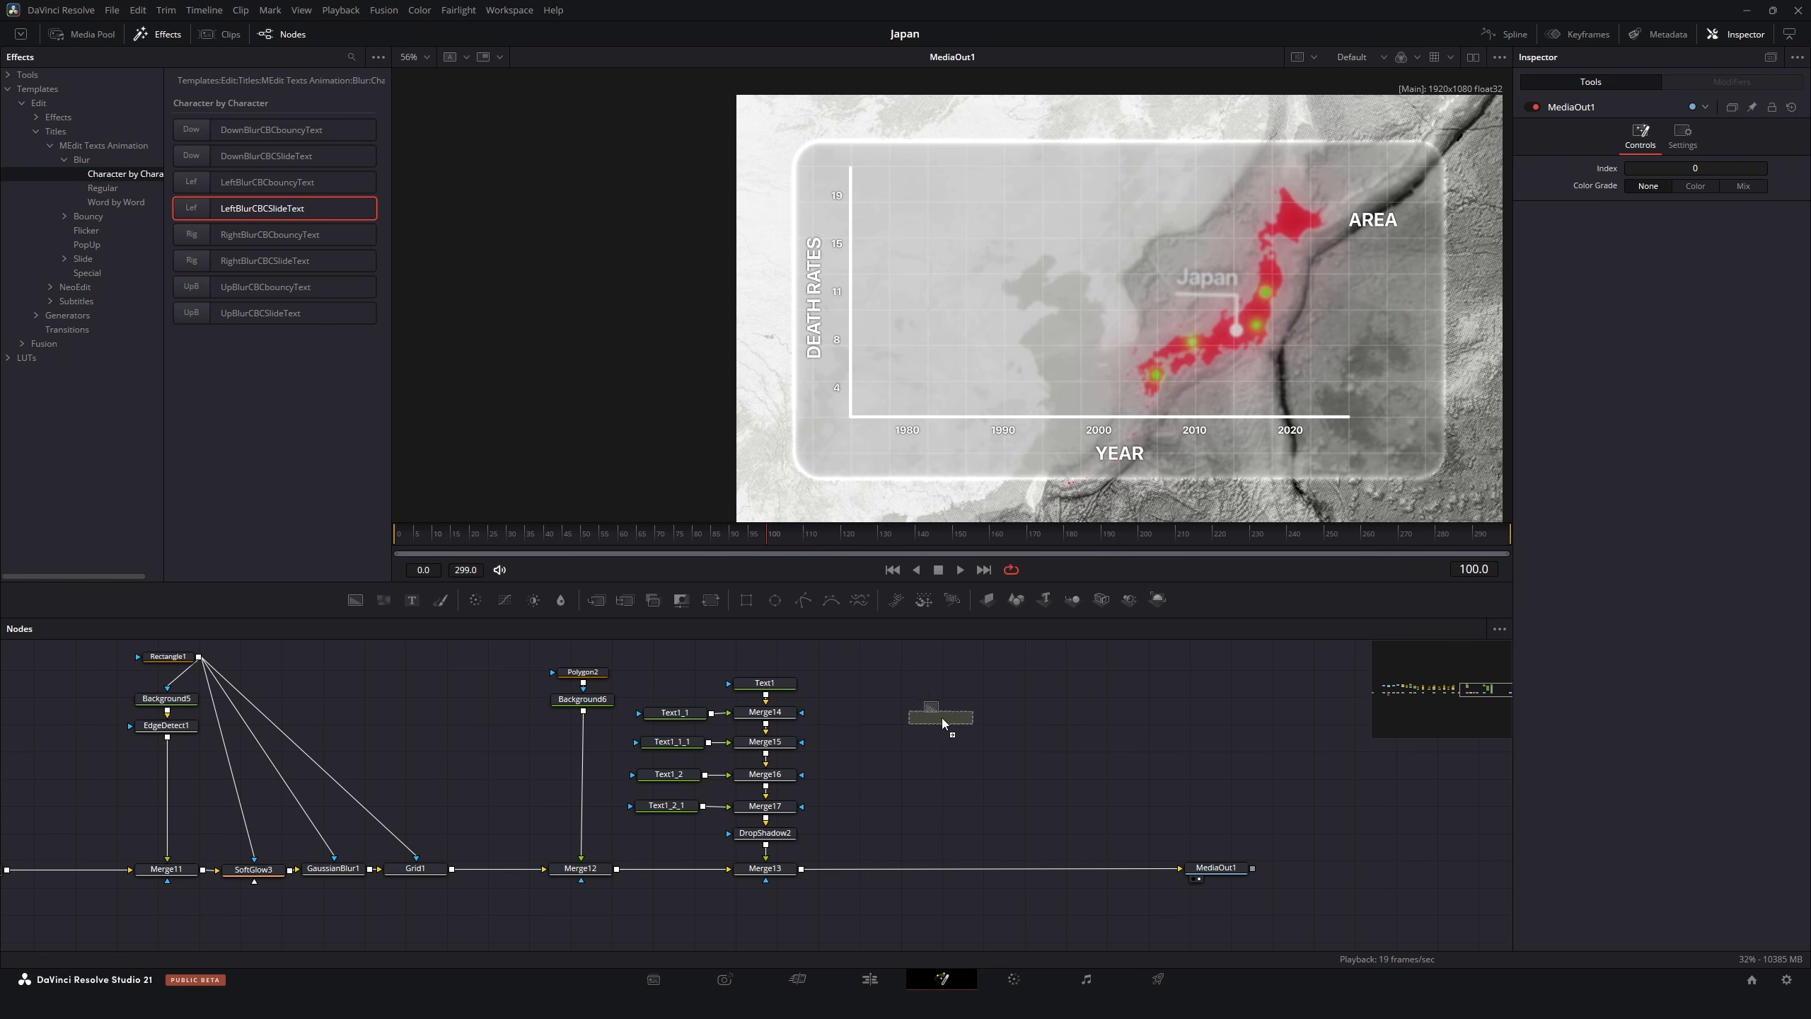
{"action": "left_click_drag", "start_coordinate": [942, 718], "coordinate": [941, 718]}
{"action": "left_click_drag", "start_coordinate": [978, 718], "coordinate": [801, 869]}
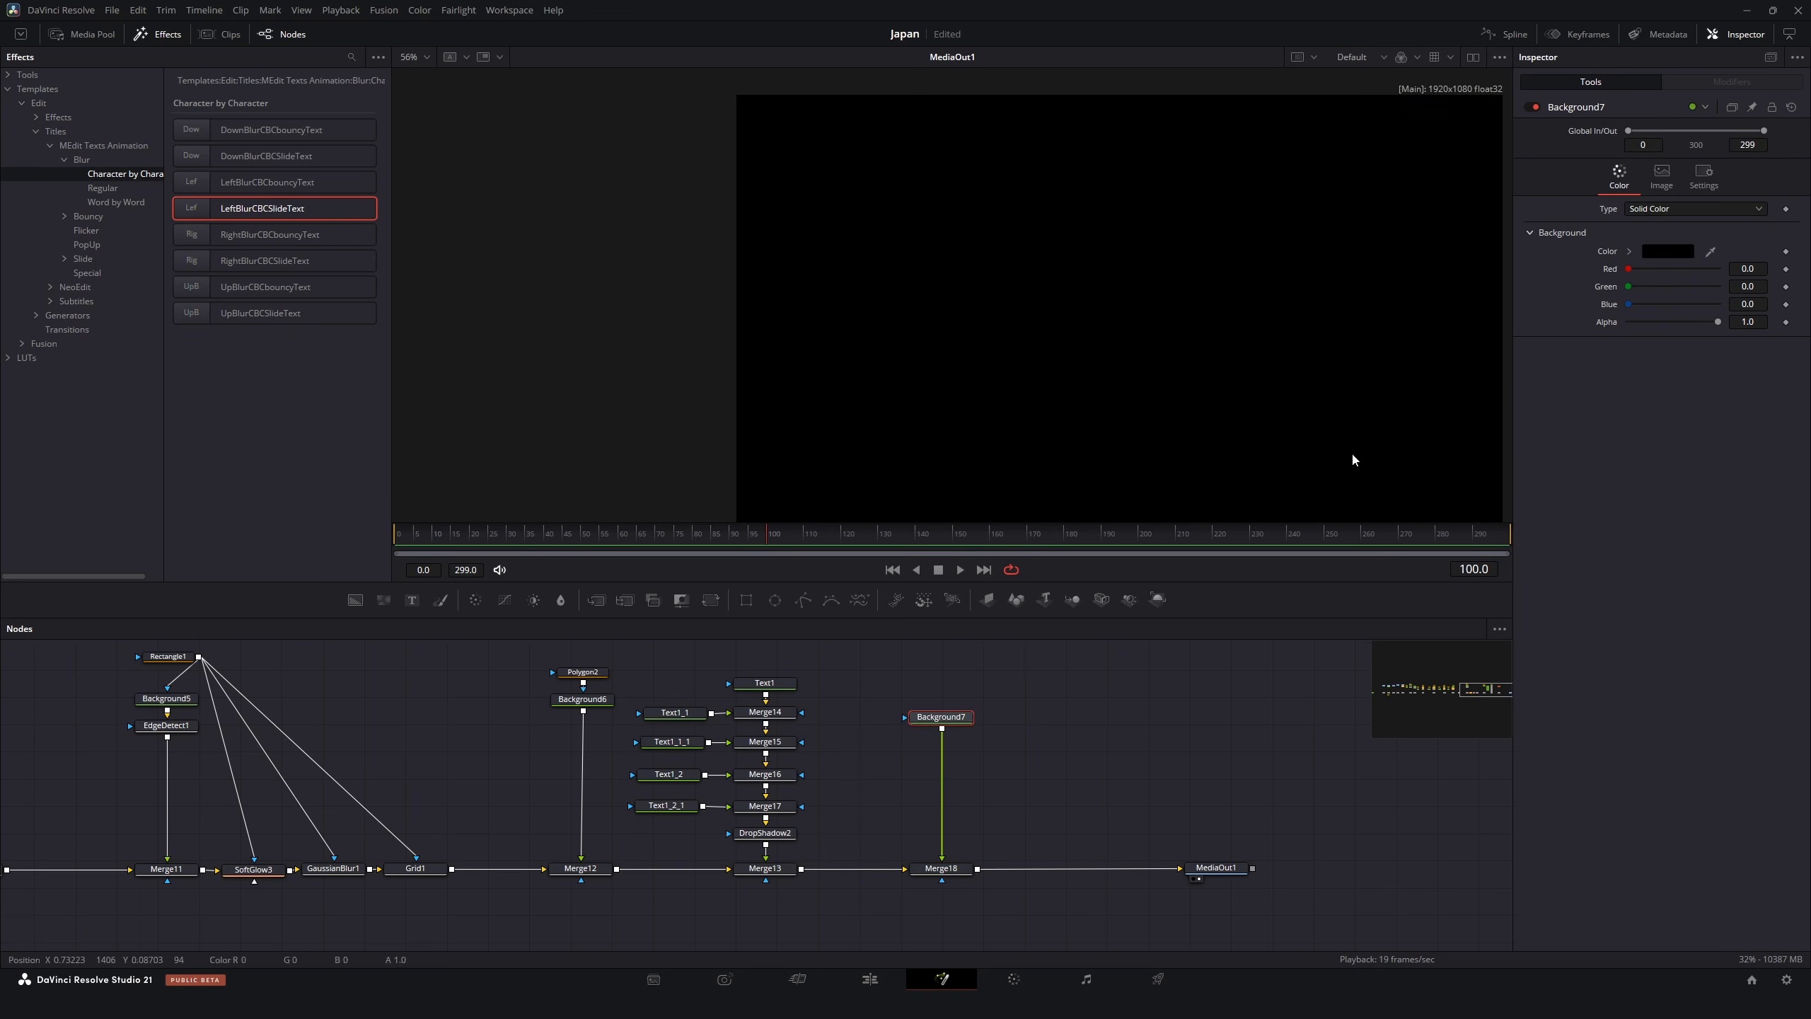
{"action": "left_click", "coordinate": [1667, 251]}
{"action": "left_click_drag", "start_coordinate": [1037, 386], "coordinate": [1056, 364]}
{"action": "left_click_drag", "start_coordinate": [1070, 399], "coordinate": [1078, 318]}
{"action": "left_click", "coordinate": [1049, 619]}
Mask Background7 with a thickened Polygon line zigzagging upward across the chart, and insert a Soft Glow with adjusted gain after it
{"action": "left_click", "coordinate": [803, 600]}
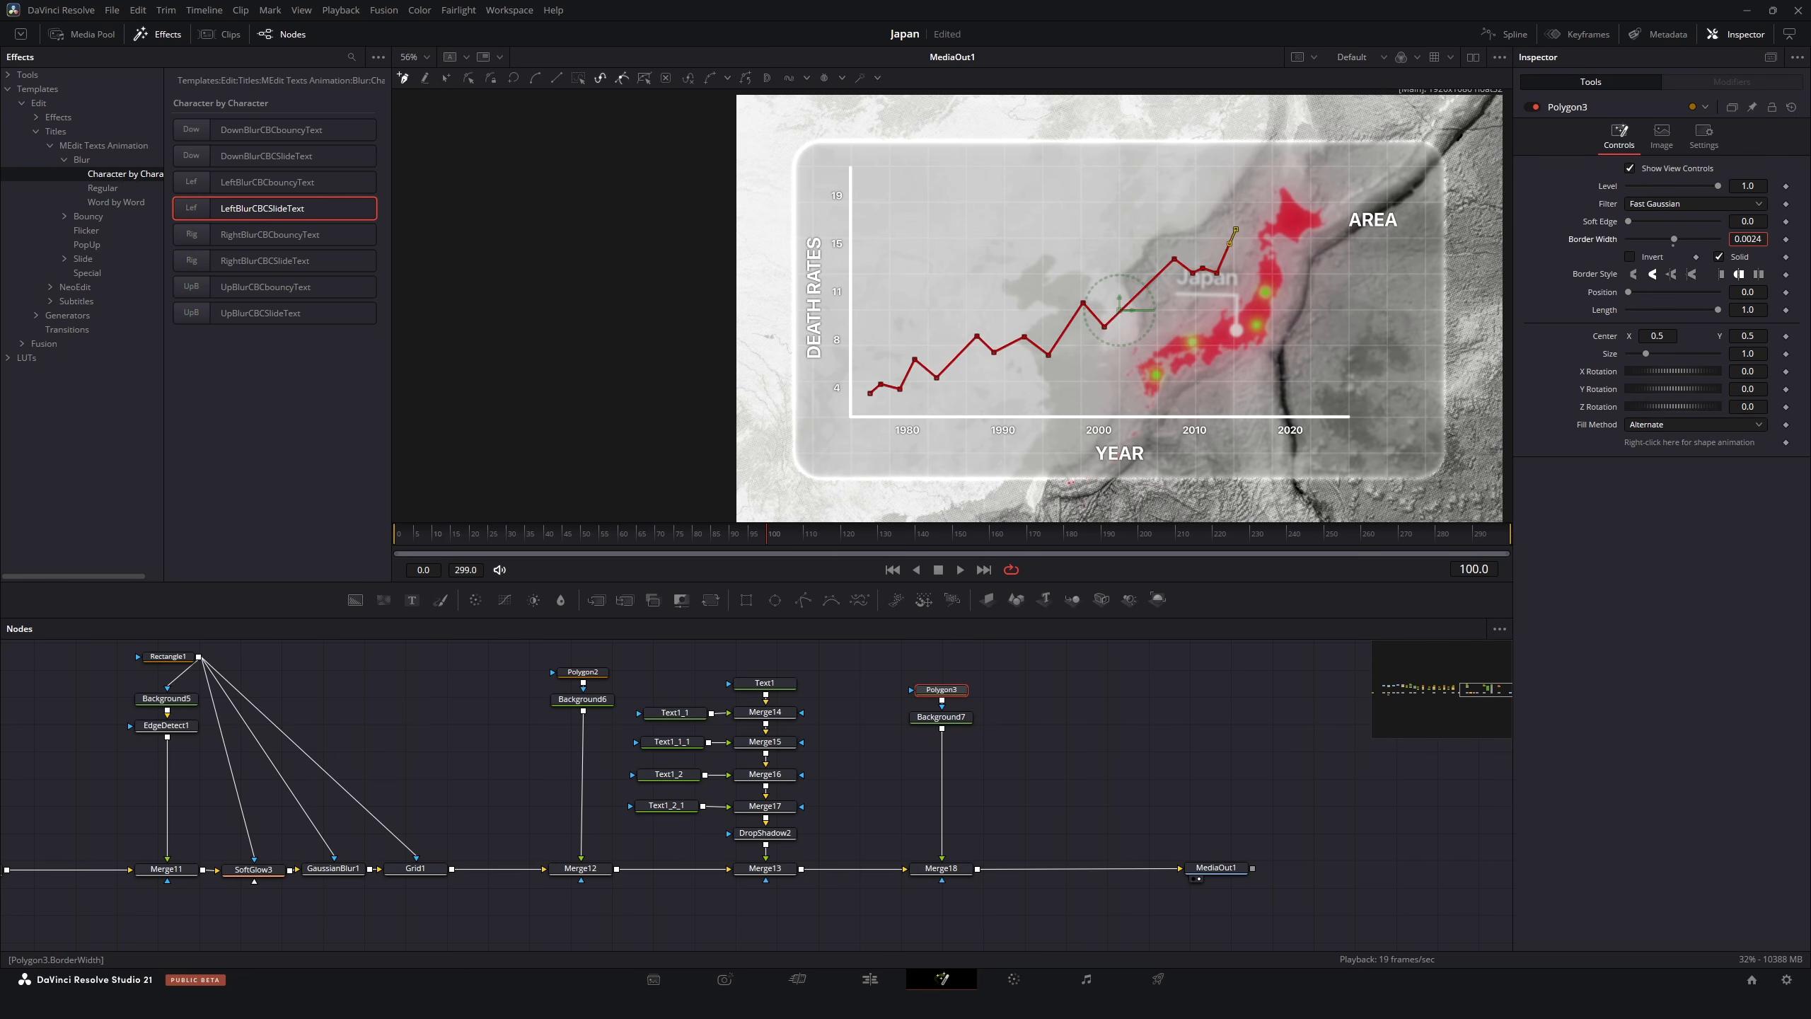
{"action": "left_click_drag", "start_coordinate": [1747, 239], "coordinate": [1761, 239]}
{"action": "key", "text": "shift+space"}
{"action": "type", "text": "soft"}
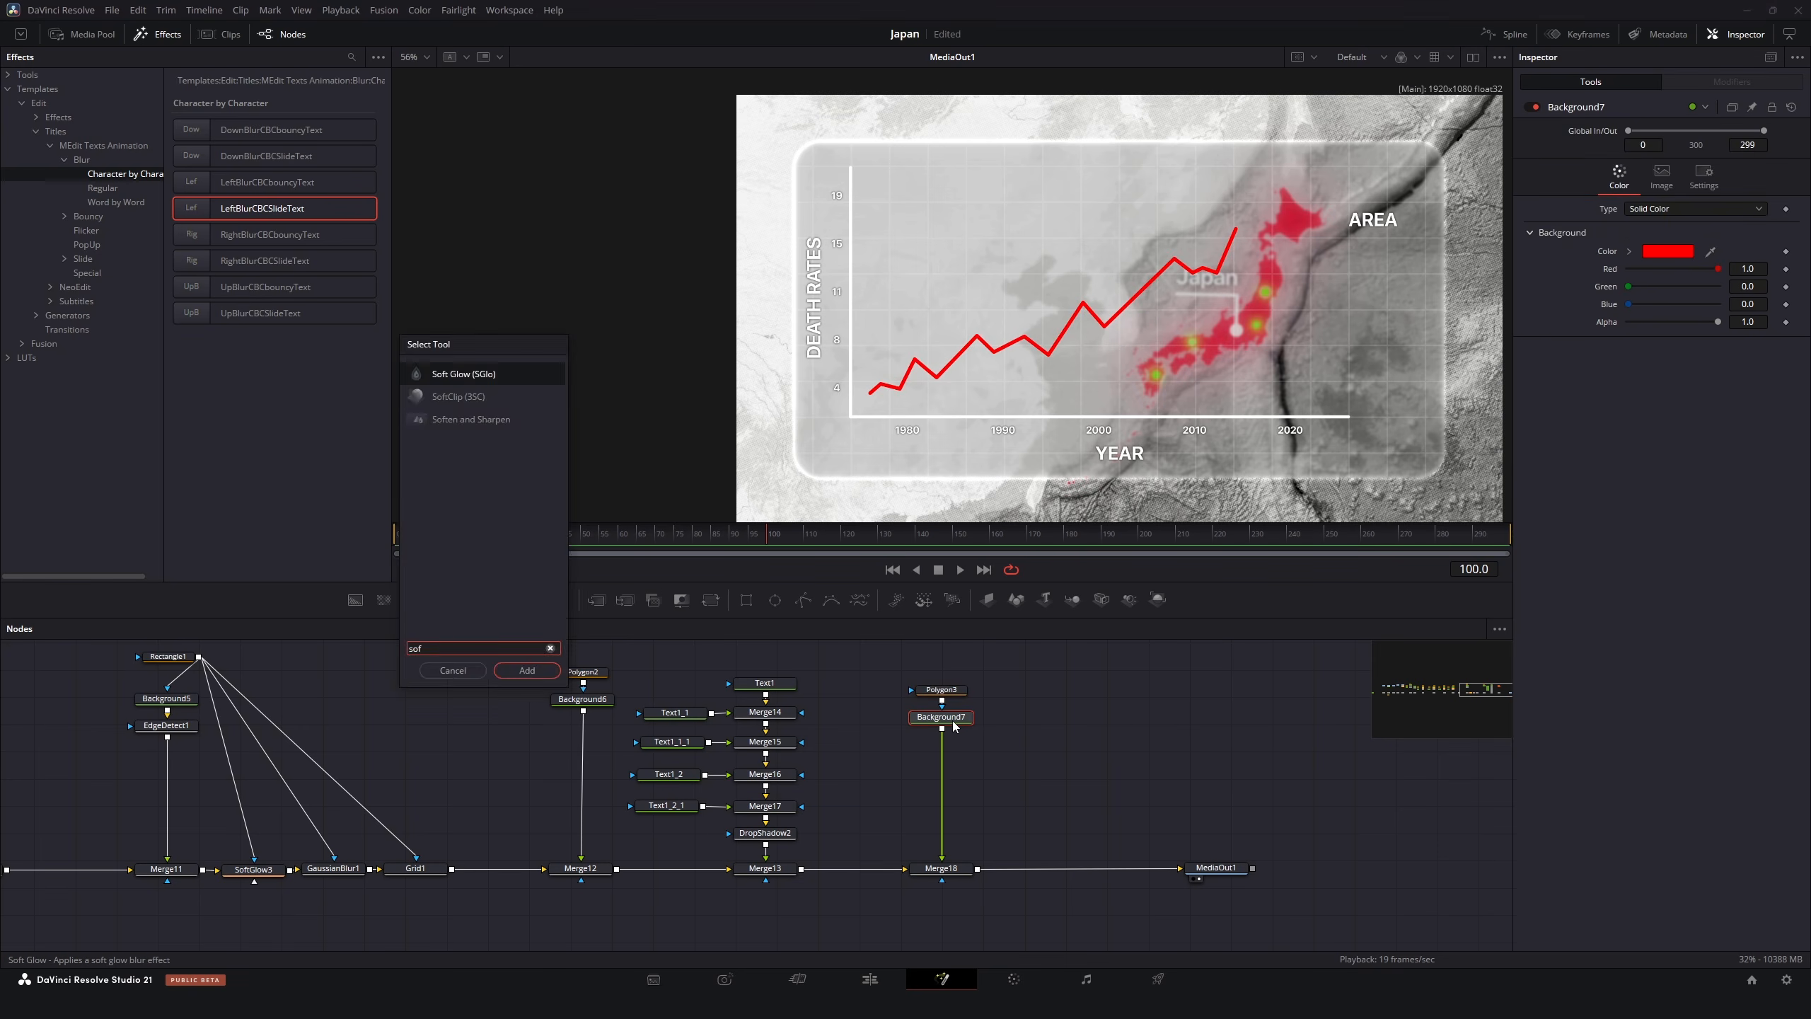
{"action": "key", "text": "Return"}
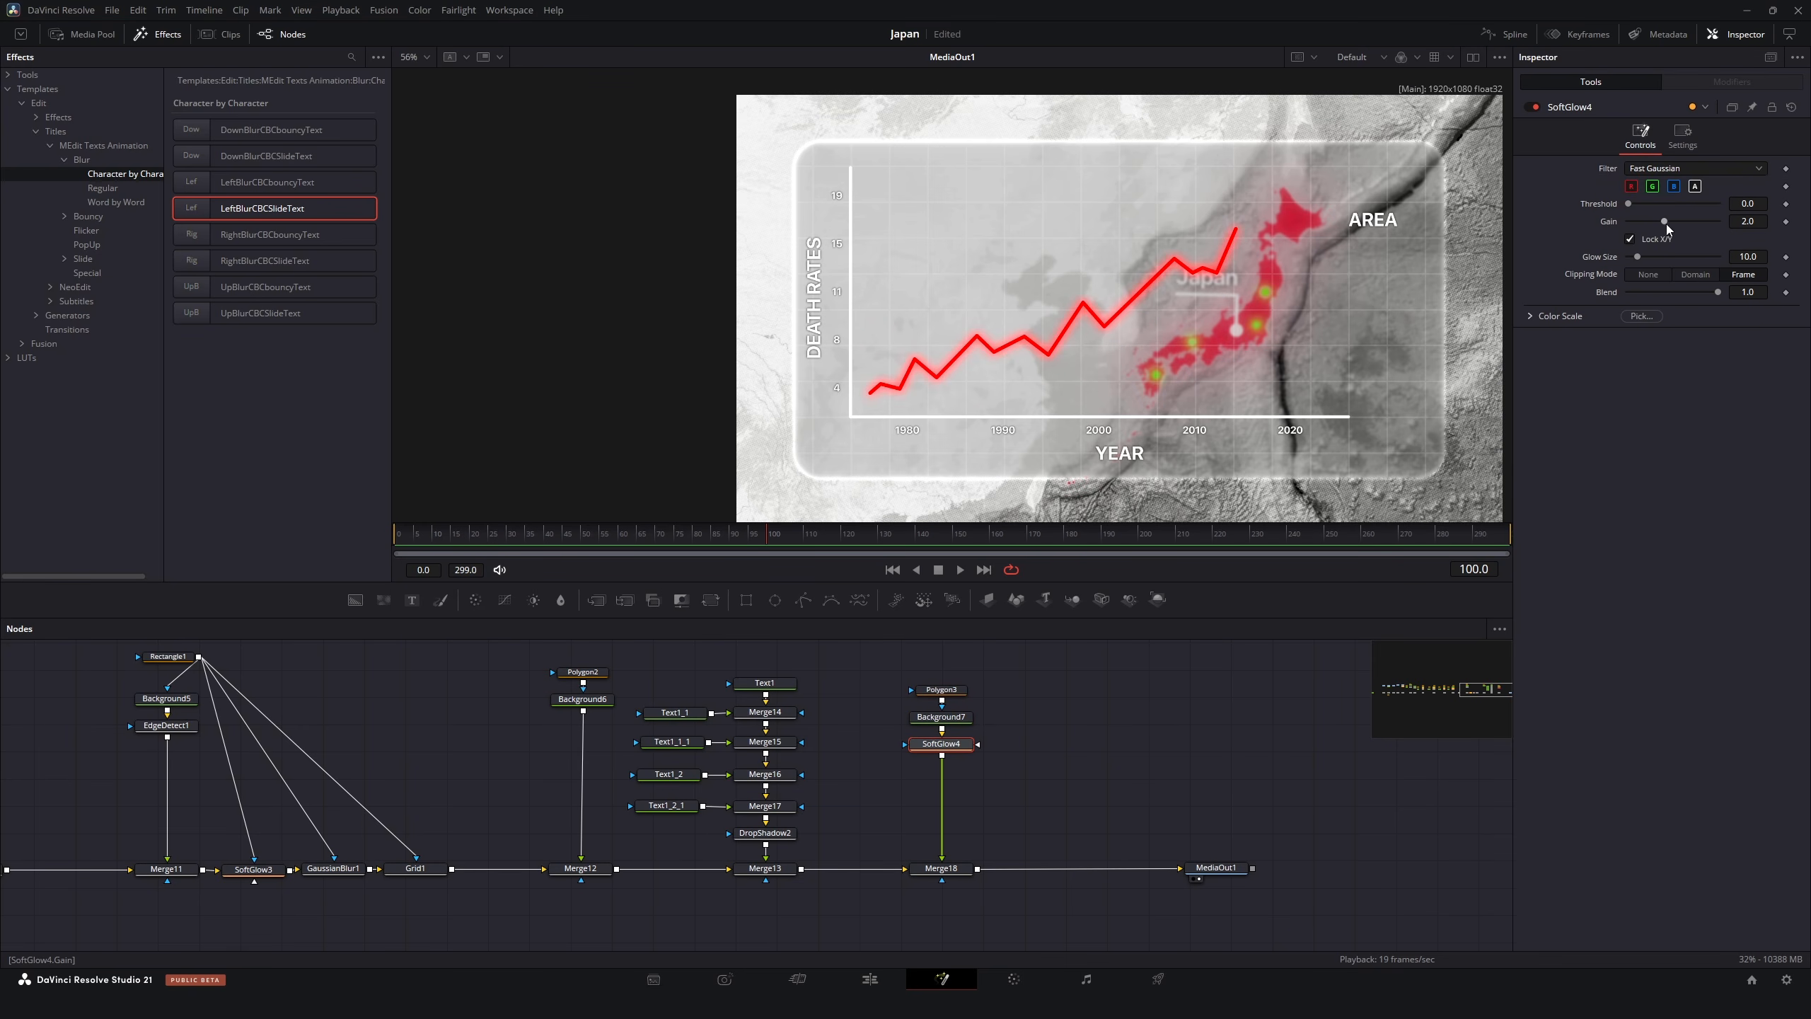
{"action": "left_click_drag", "start_coordinate": [1667, 225], "coordinate": [1657, 223]}
Paste a copy of the red line's nodes merged through Merge19, and replace its polygon mask with a new Polygon
{"action": "key", "text": "ctrl+v"}
{"action": "left_click_drag", "start_coordinate": [1008, 759], "coordinate": [1012, 756]}
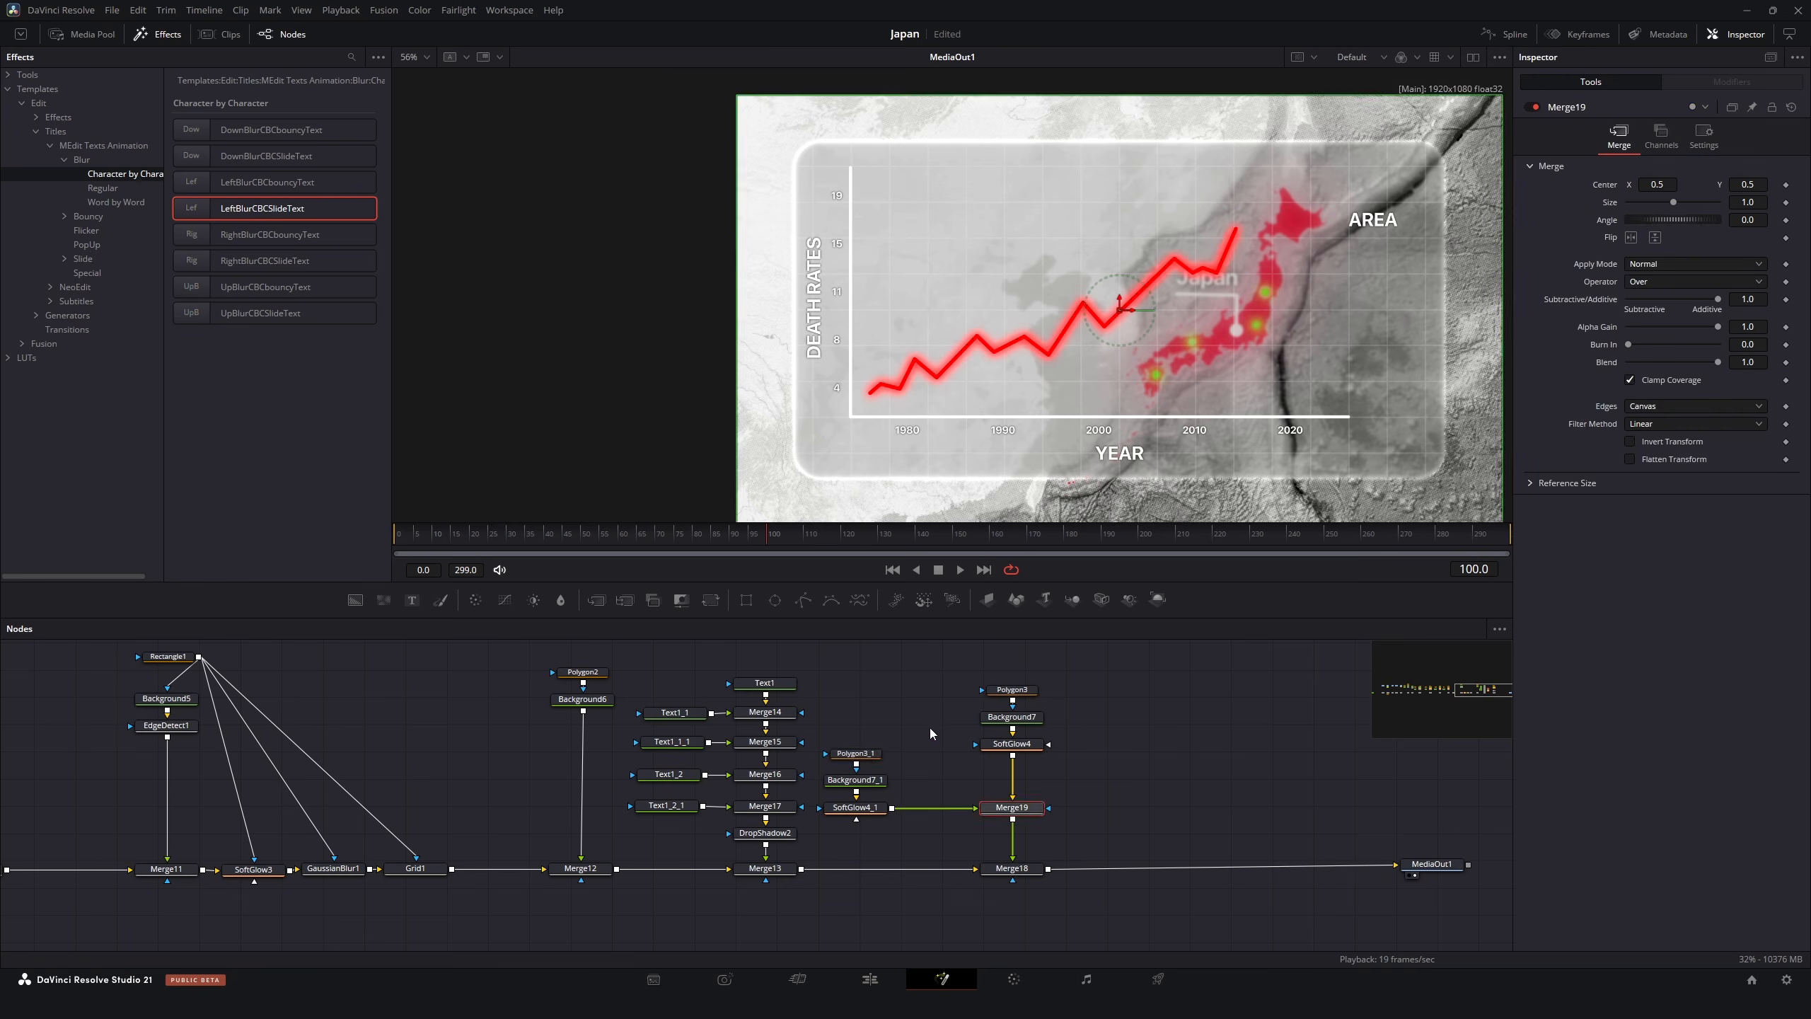
{"action": "left_click", "coordinate": [845, 754]}
{"action": "key", "text": "Delete"}
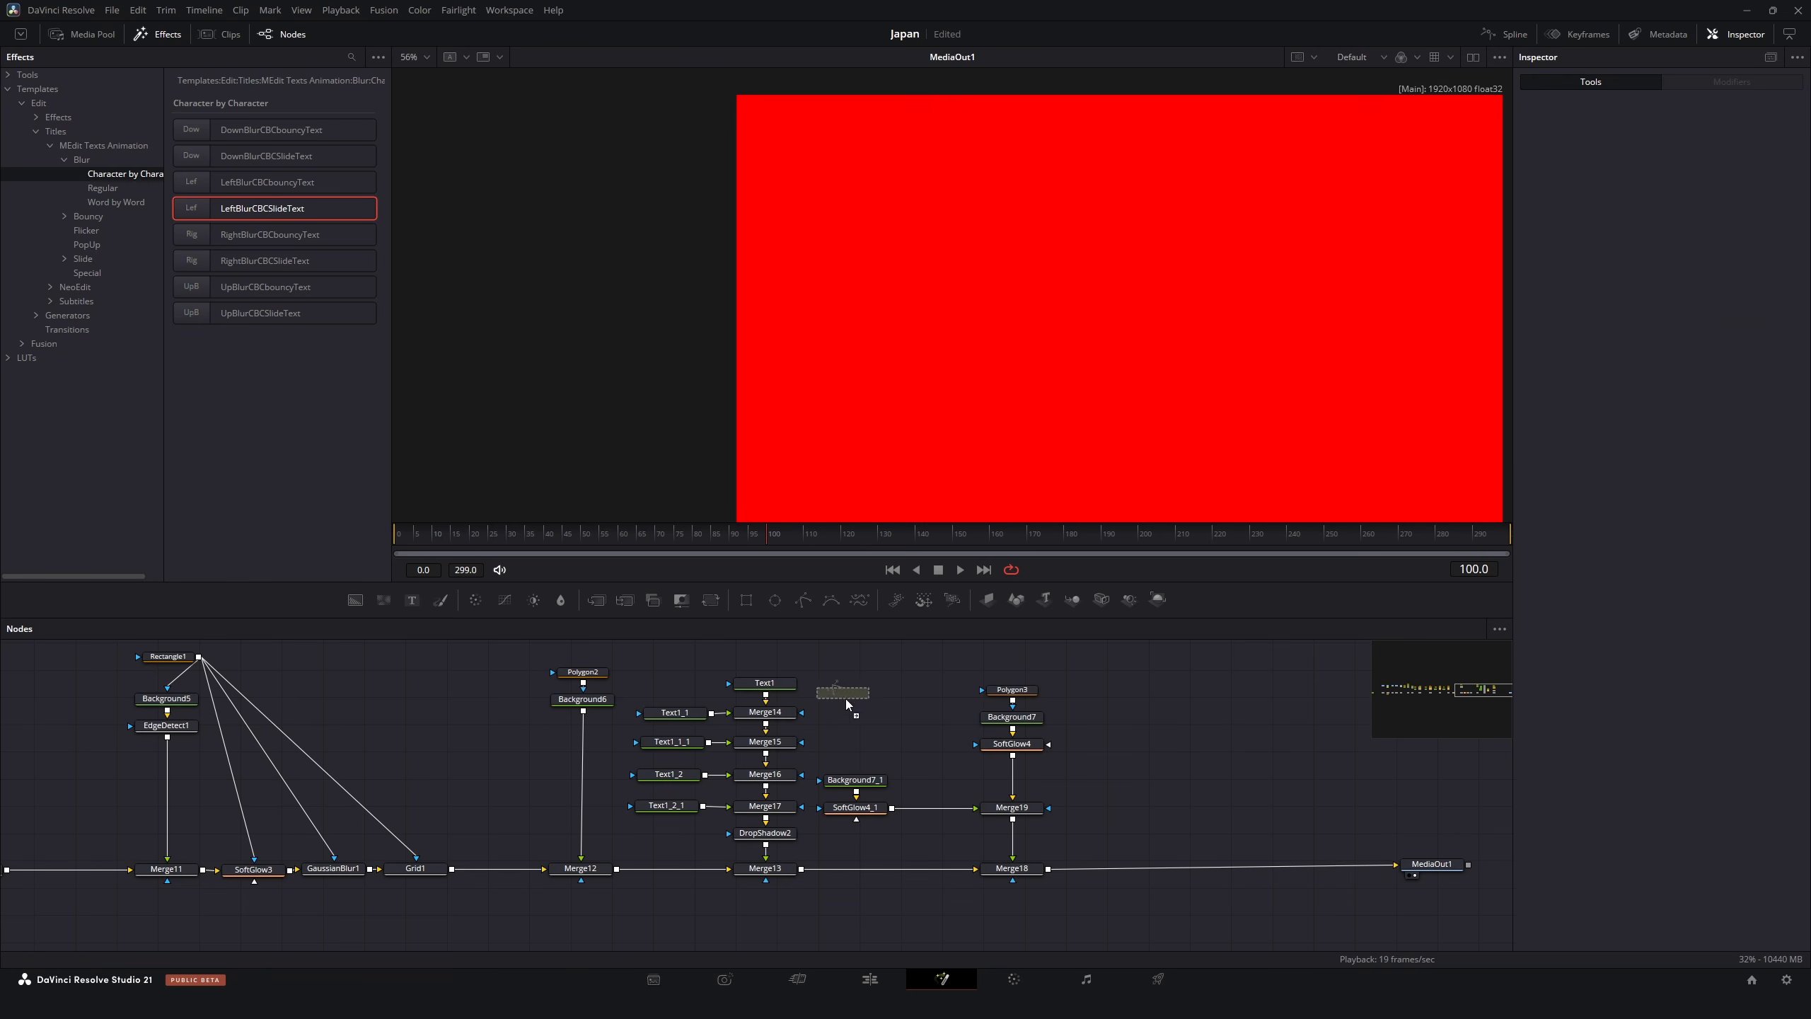
{"action": "left_click_drag", "start_coordinate": [846, 699], "coordinate": [861, 744]}
{"action": "left_click_drag", "start_coordinate": [888, 738], "coordinate": [867, 781]}
Set the colour of Background7_1 to blue, #0037ff
{"action": "left_click", "coordinate": [866, 781]}
{"action": "left_click", "coordinate": [1685, 253]}
{"action": "left_click_drag", "start_coordinate": [1005, 392], "coordinate": [954, 329]}
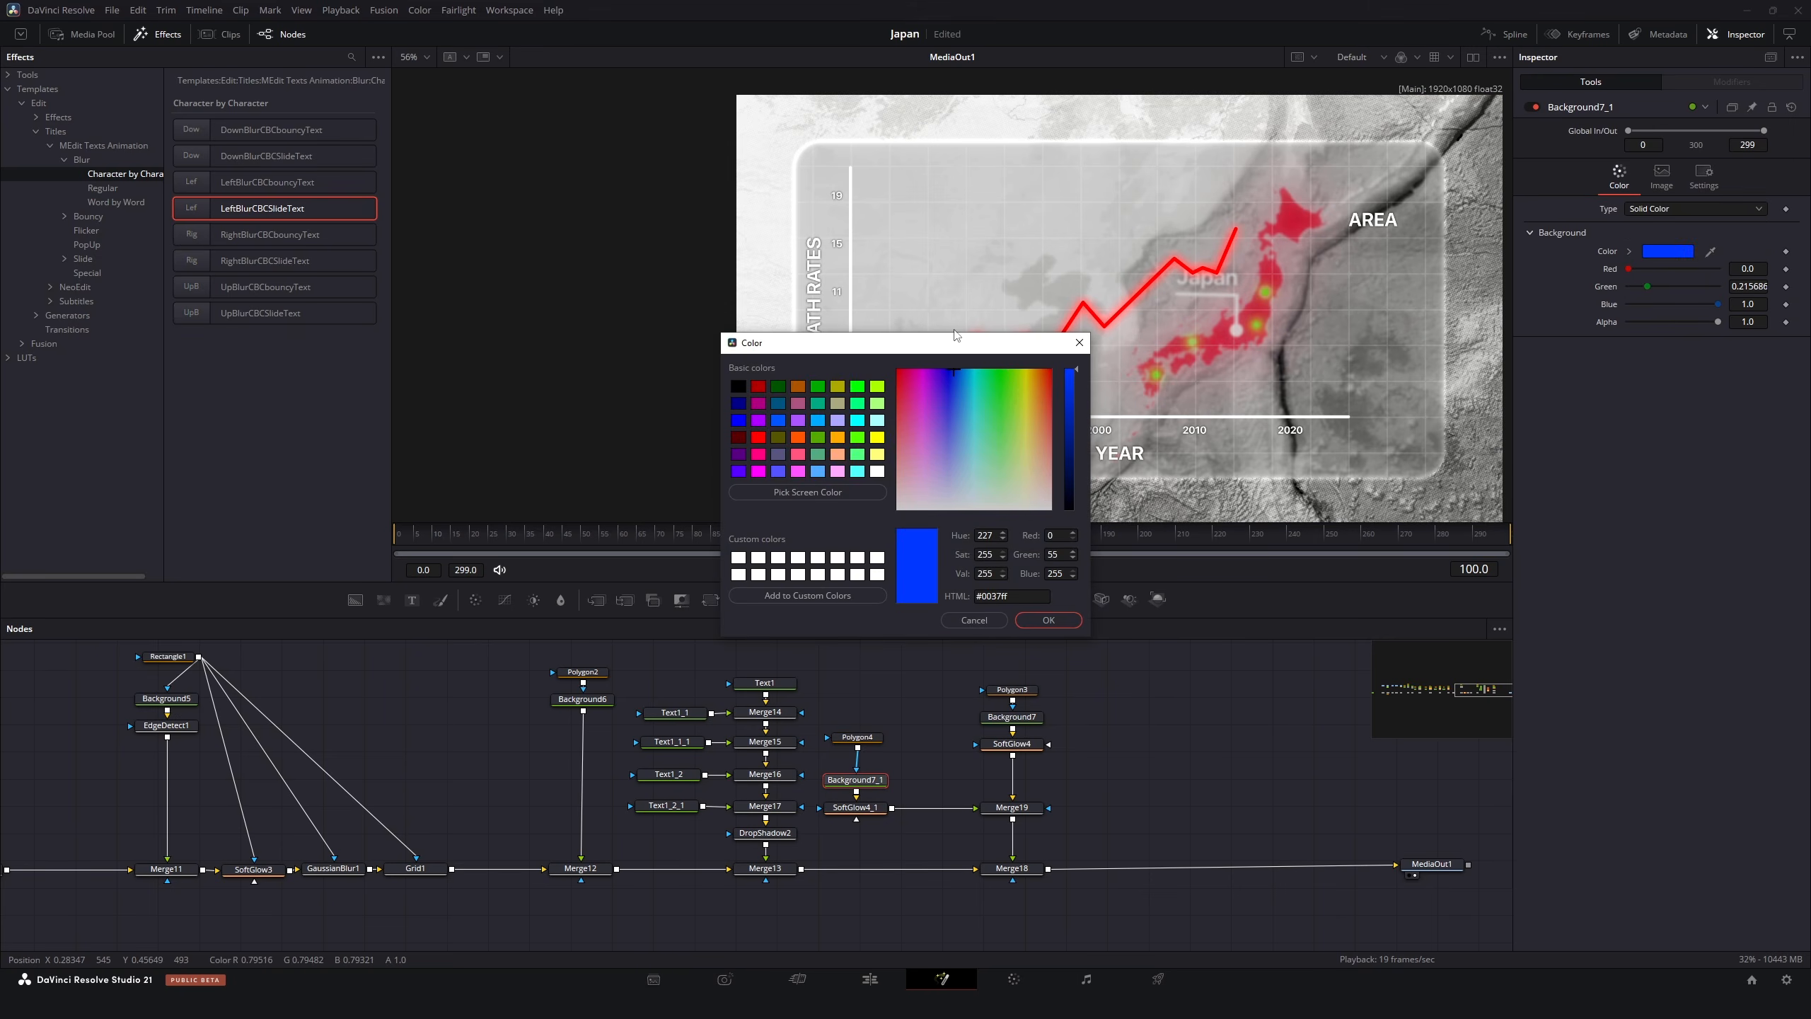
{"action": "left_click", "coordinate": [1049, 619]}
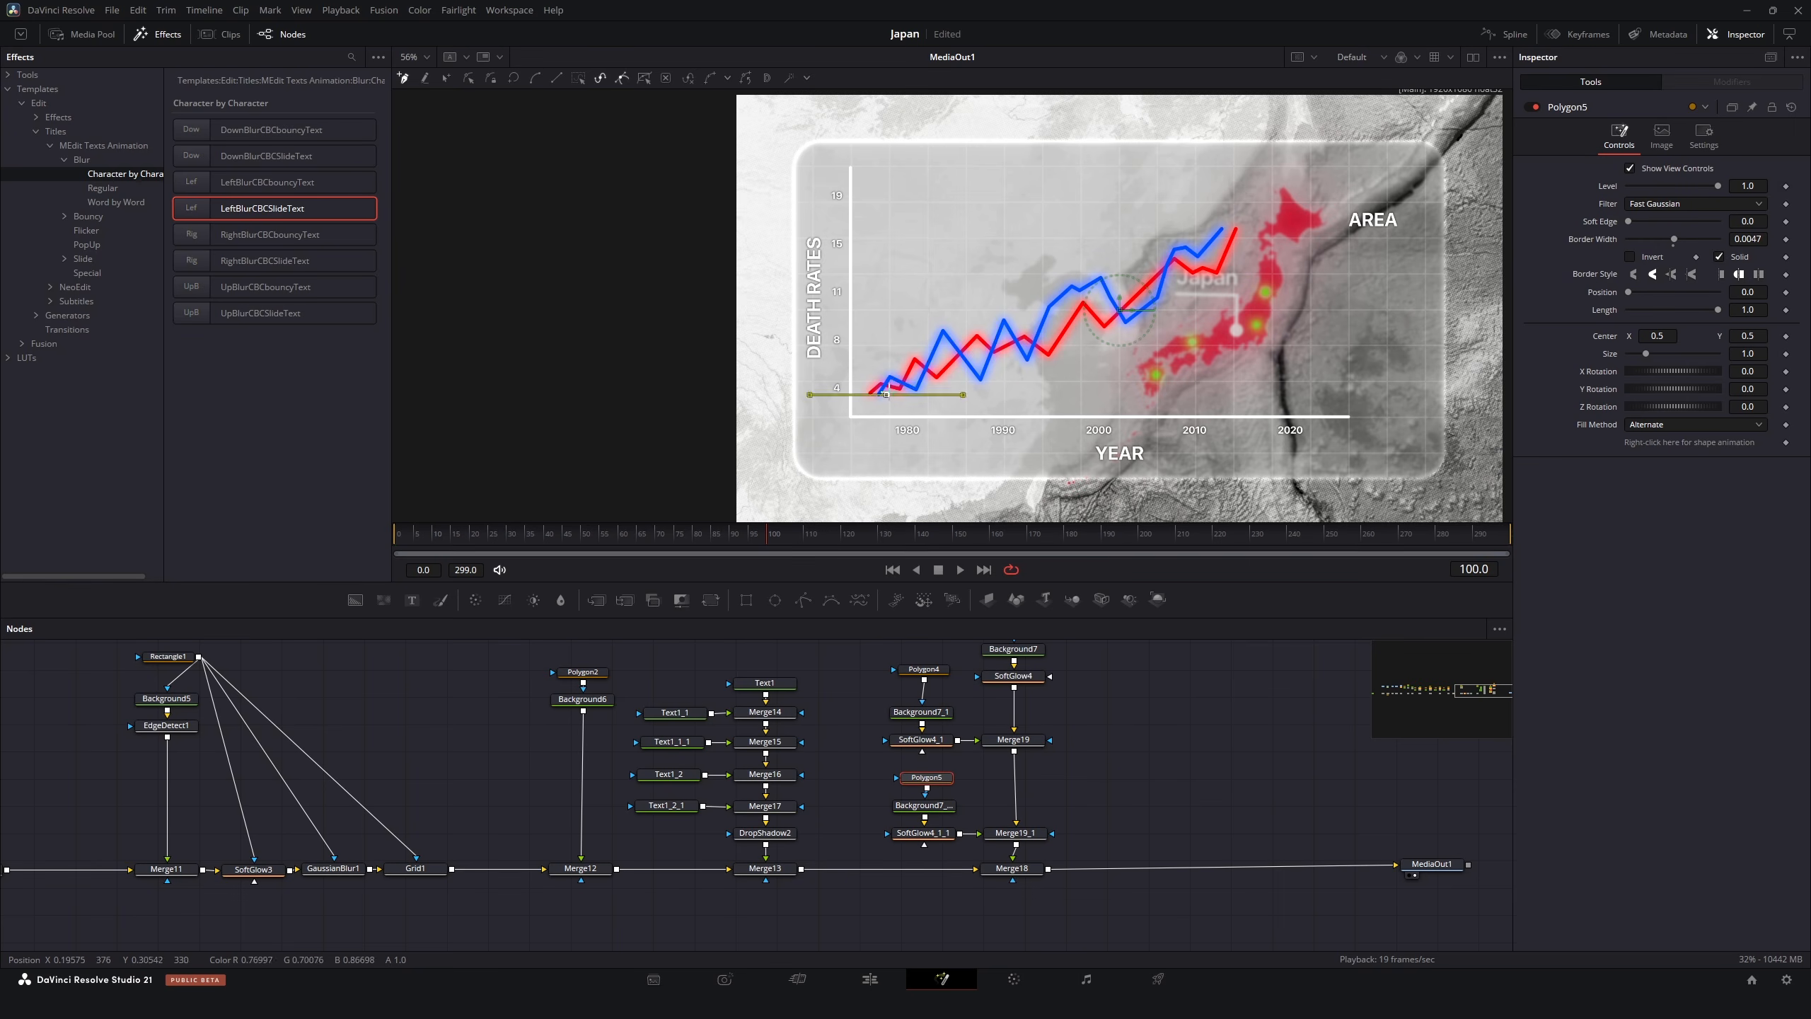
Trace the green zigzag line with Polygon5, rising across the chart alongside the red and blue lines
{"action": "left_click", "coordinate": [946, 375]}
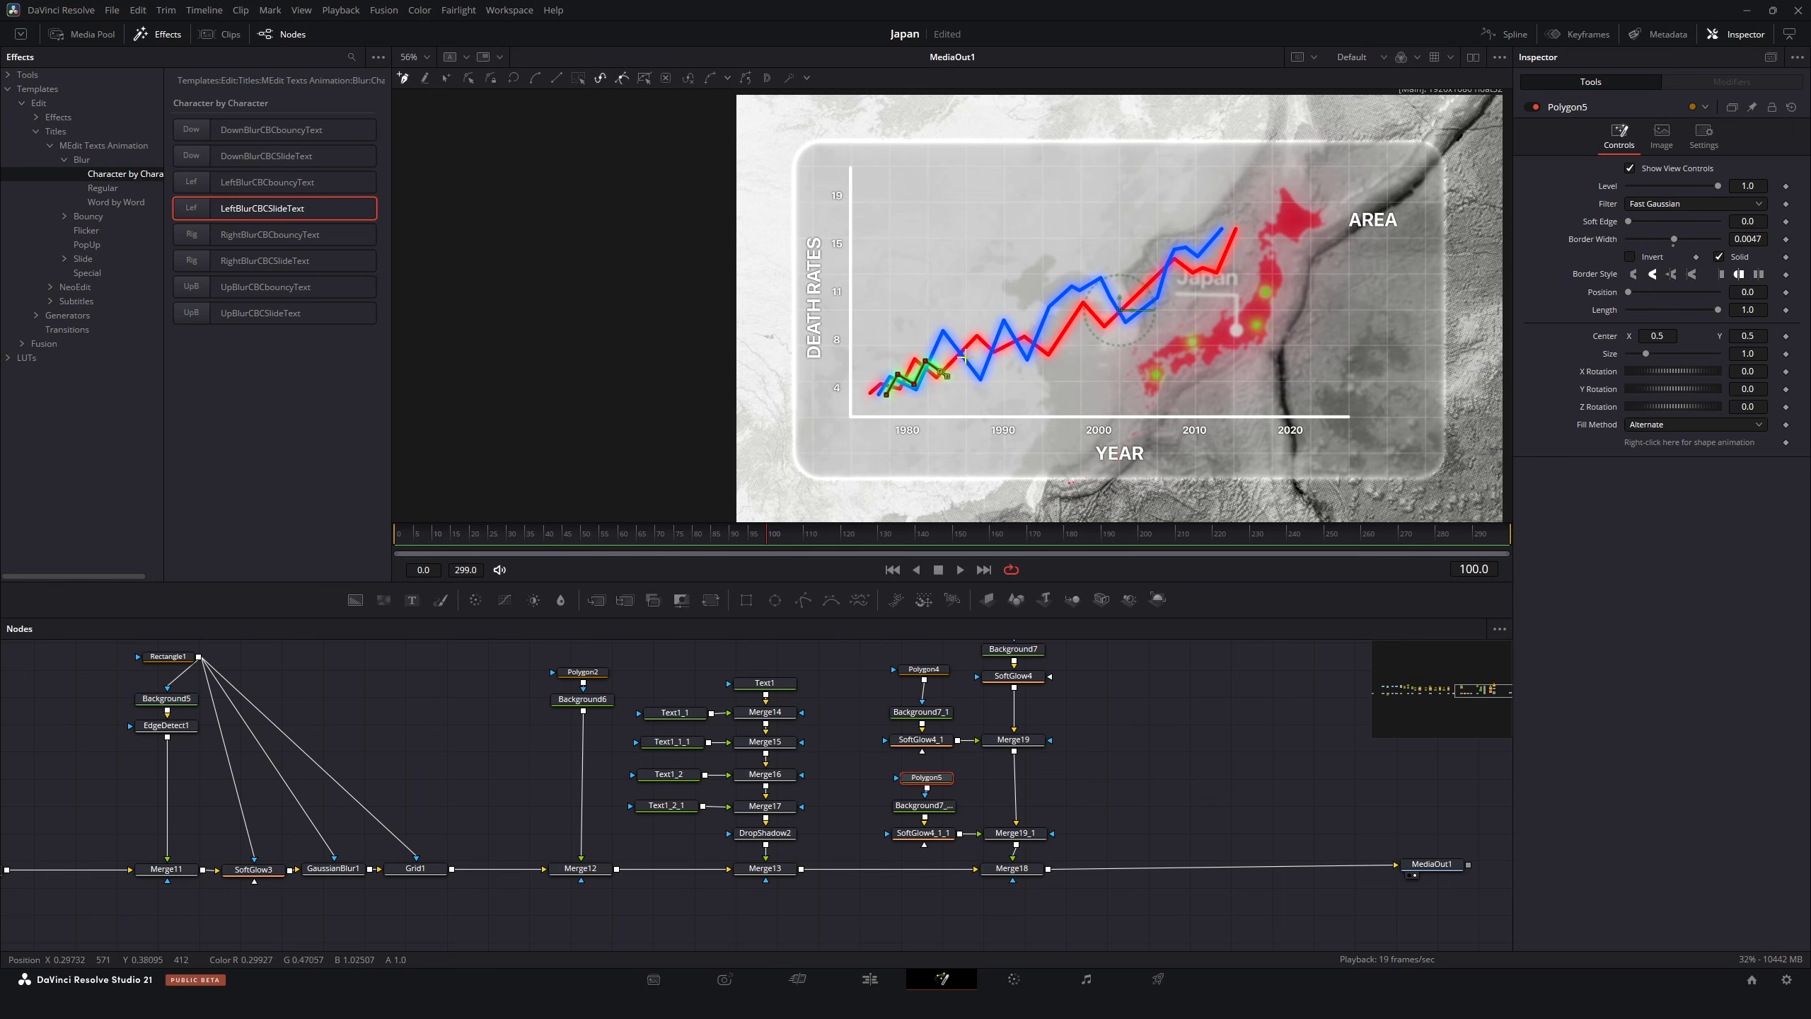
{"action": "left_click", "coordinate": [972, 326]}
{"action": "left_click", "coordinate": [996, 351]}
{"action": "left_click", "coordinate": [1105, 326]}
{"action": "left_click", "coordinate": [1200, 246]}
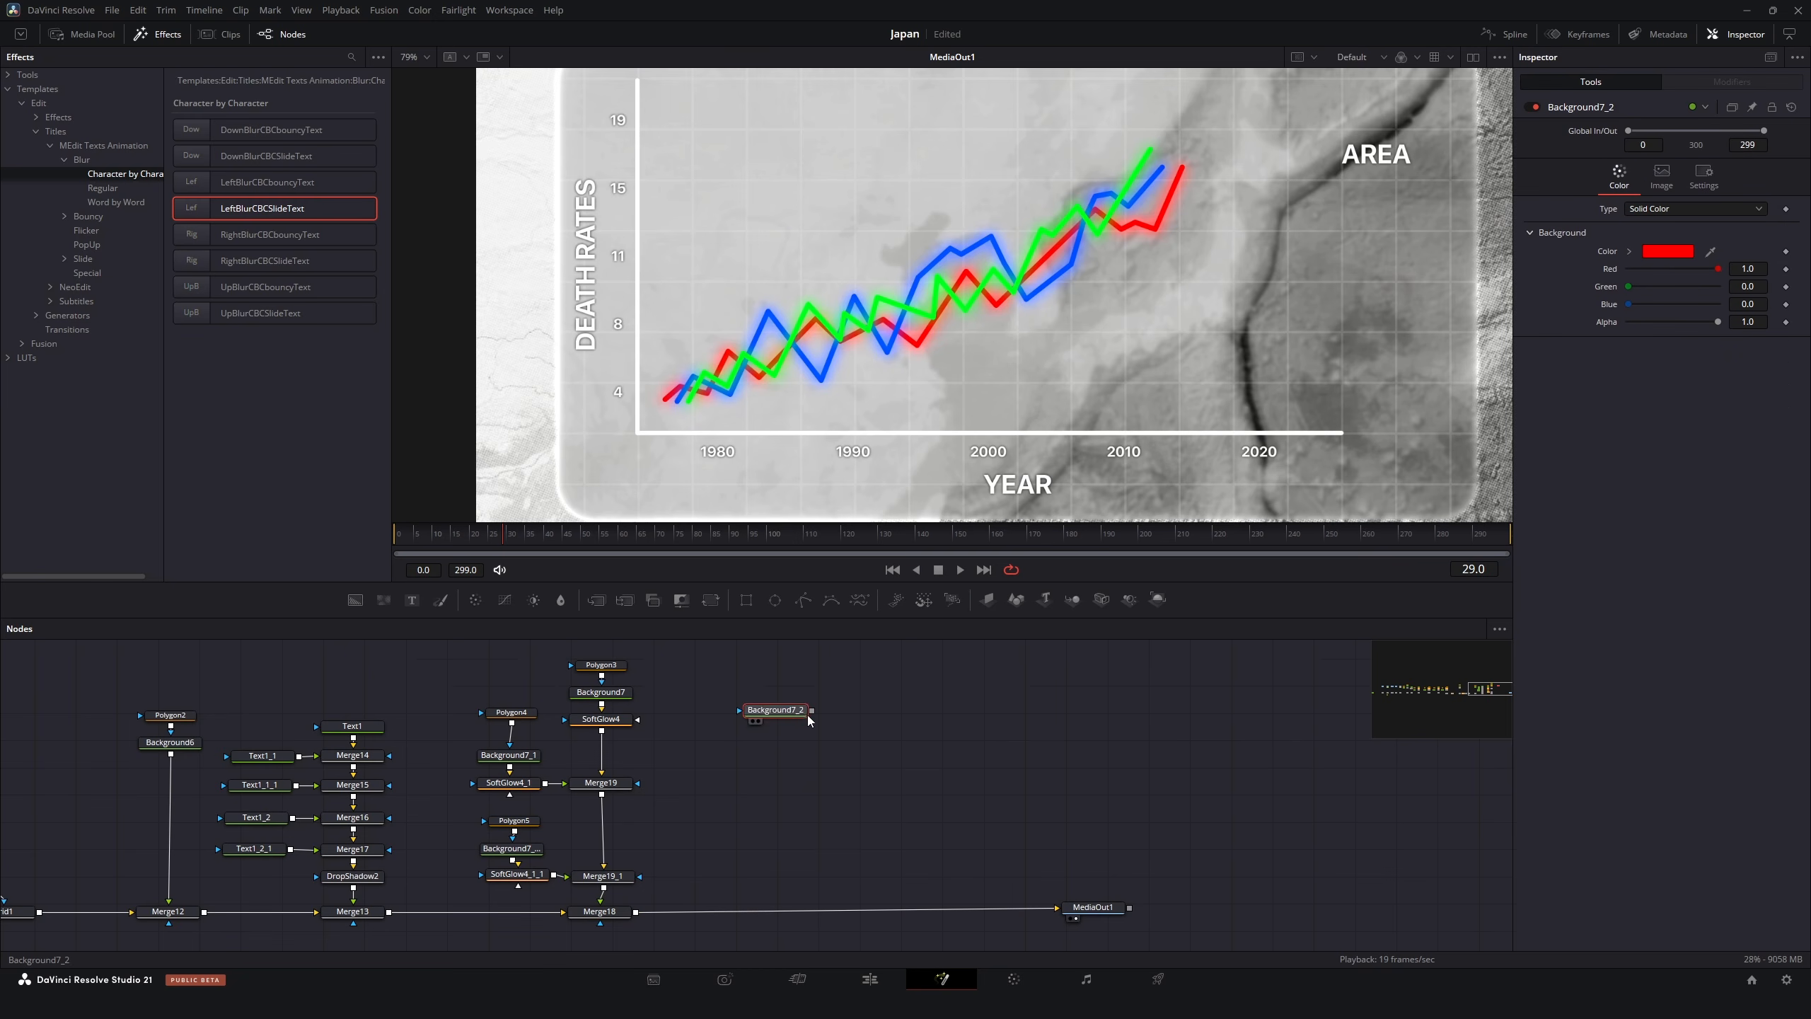
Merge the copied red Background7_2 after Merge18 and add a Polygon mask for the red legend line
{"action": "left_click_drag", "start_coordinate": [811, 710], "coordinate": [634, 917]}
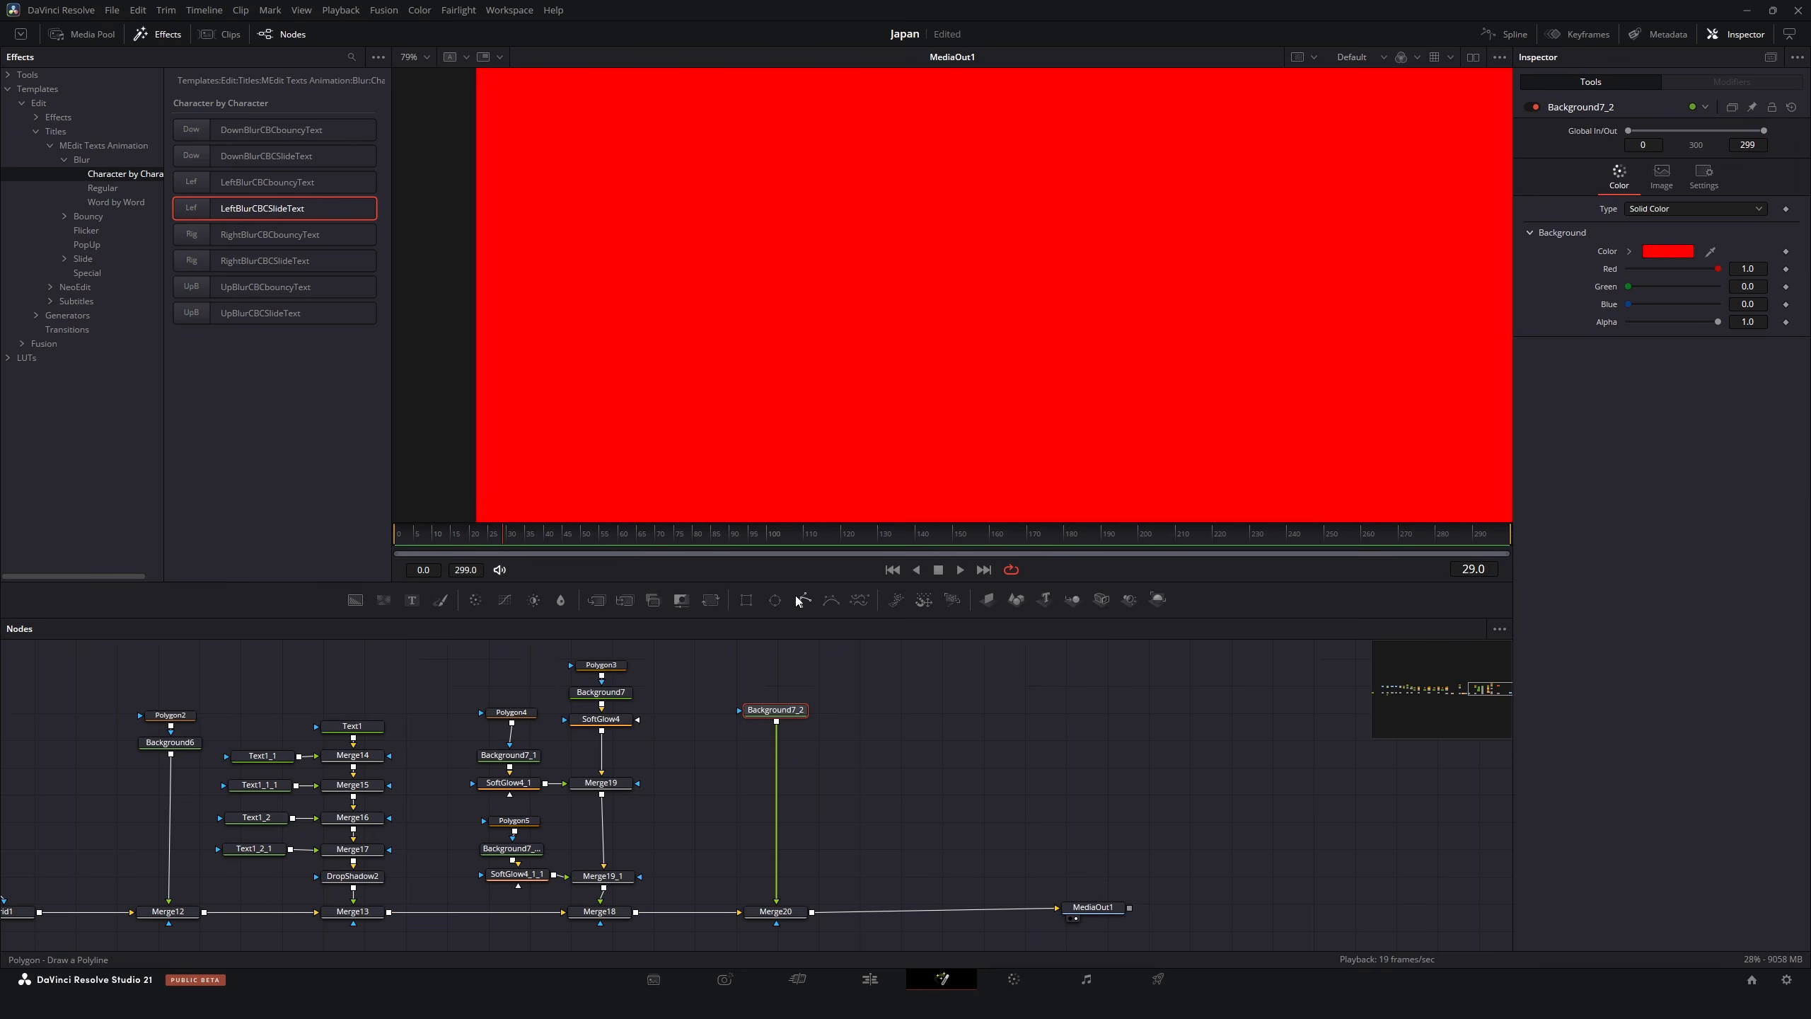
{"action": "left_click", "coordinate": [802, 601]}
{"action": "left_click", "coordinate": [998, 735]}
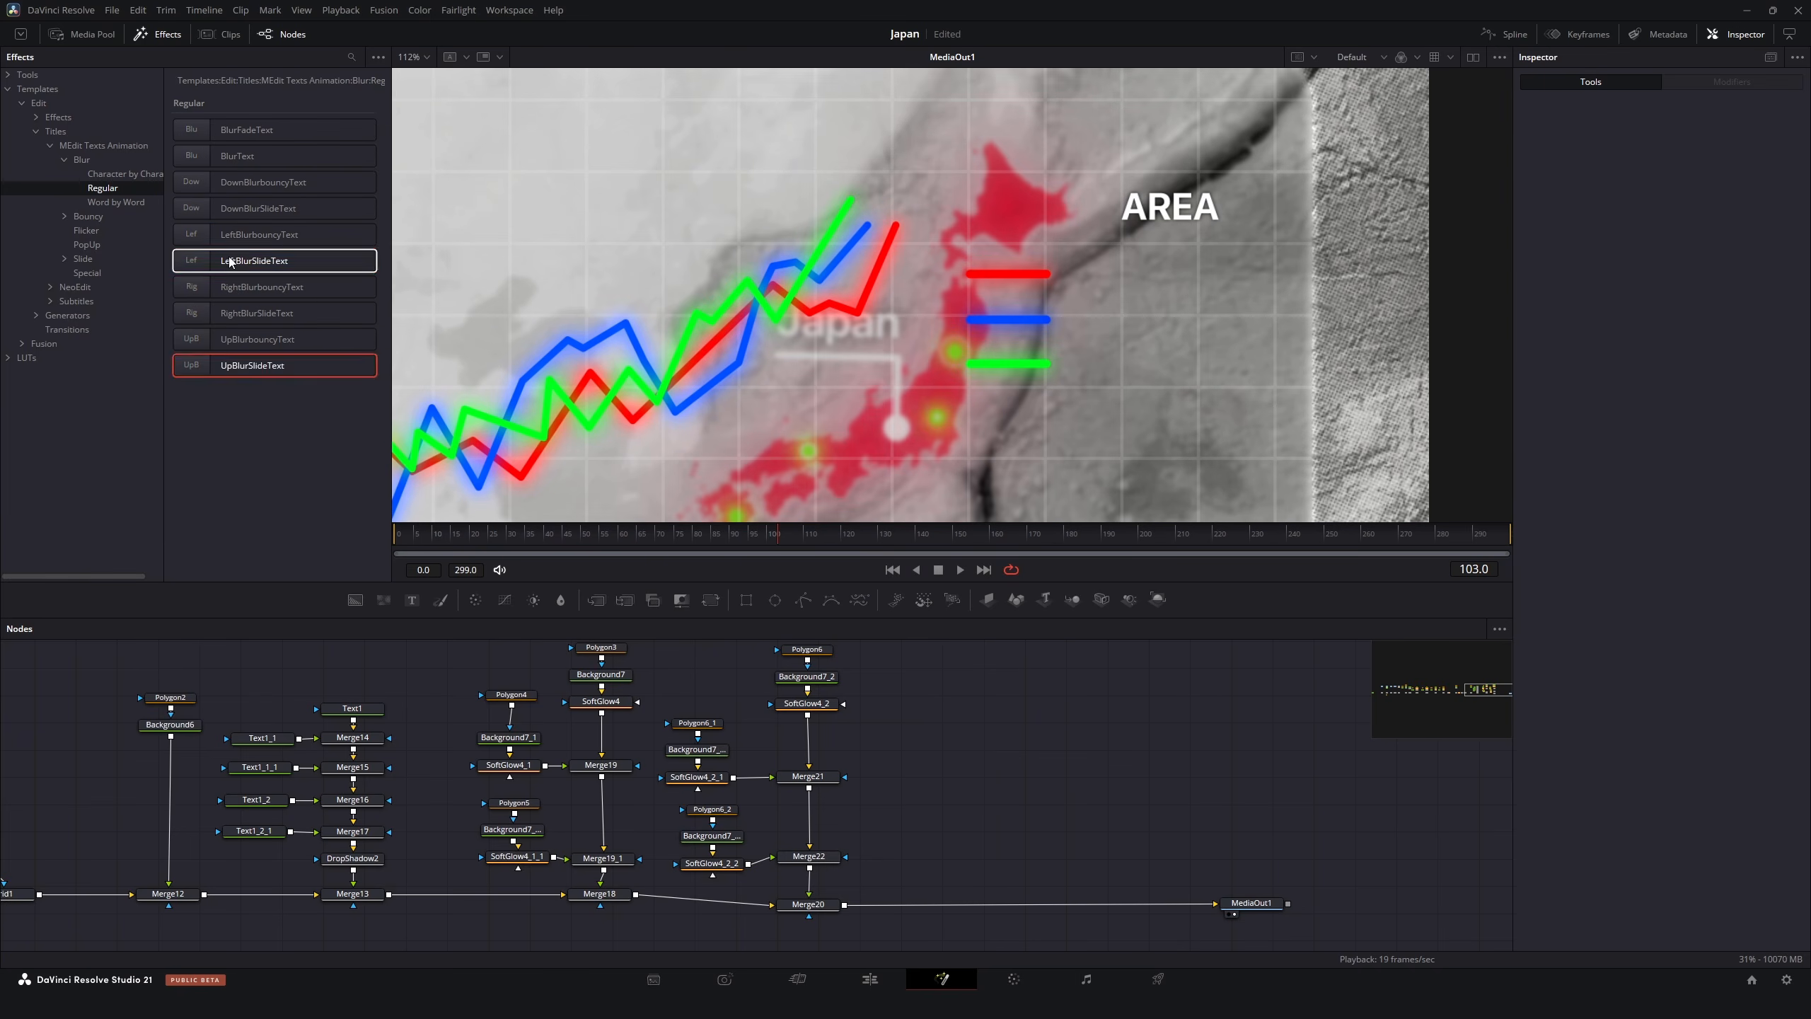
Add the LeftBlurSlideText title reading Japan after Merge20 and place it beside the red legend line under AREA
{"action": "left_click_drag", "start_coordinate": [231, 262], "coordinate": [844, 908]}
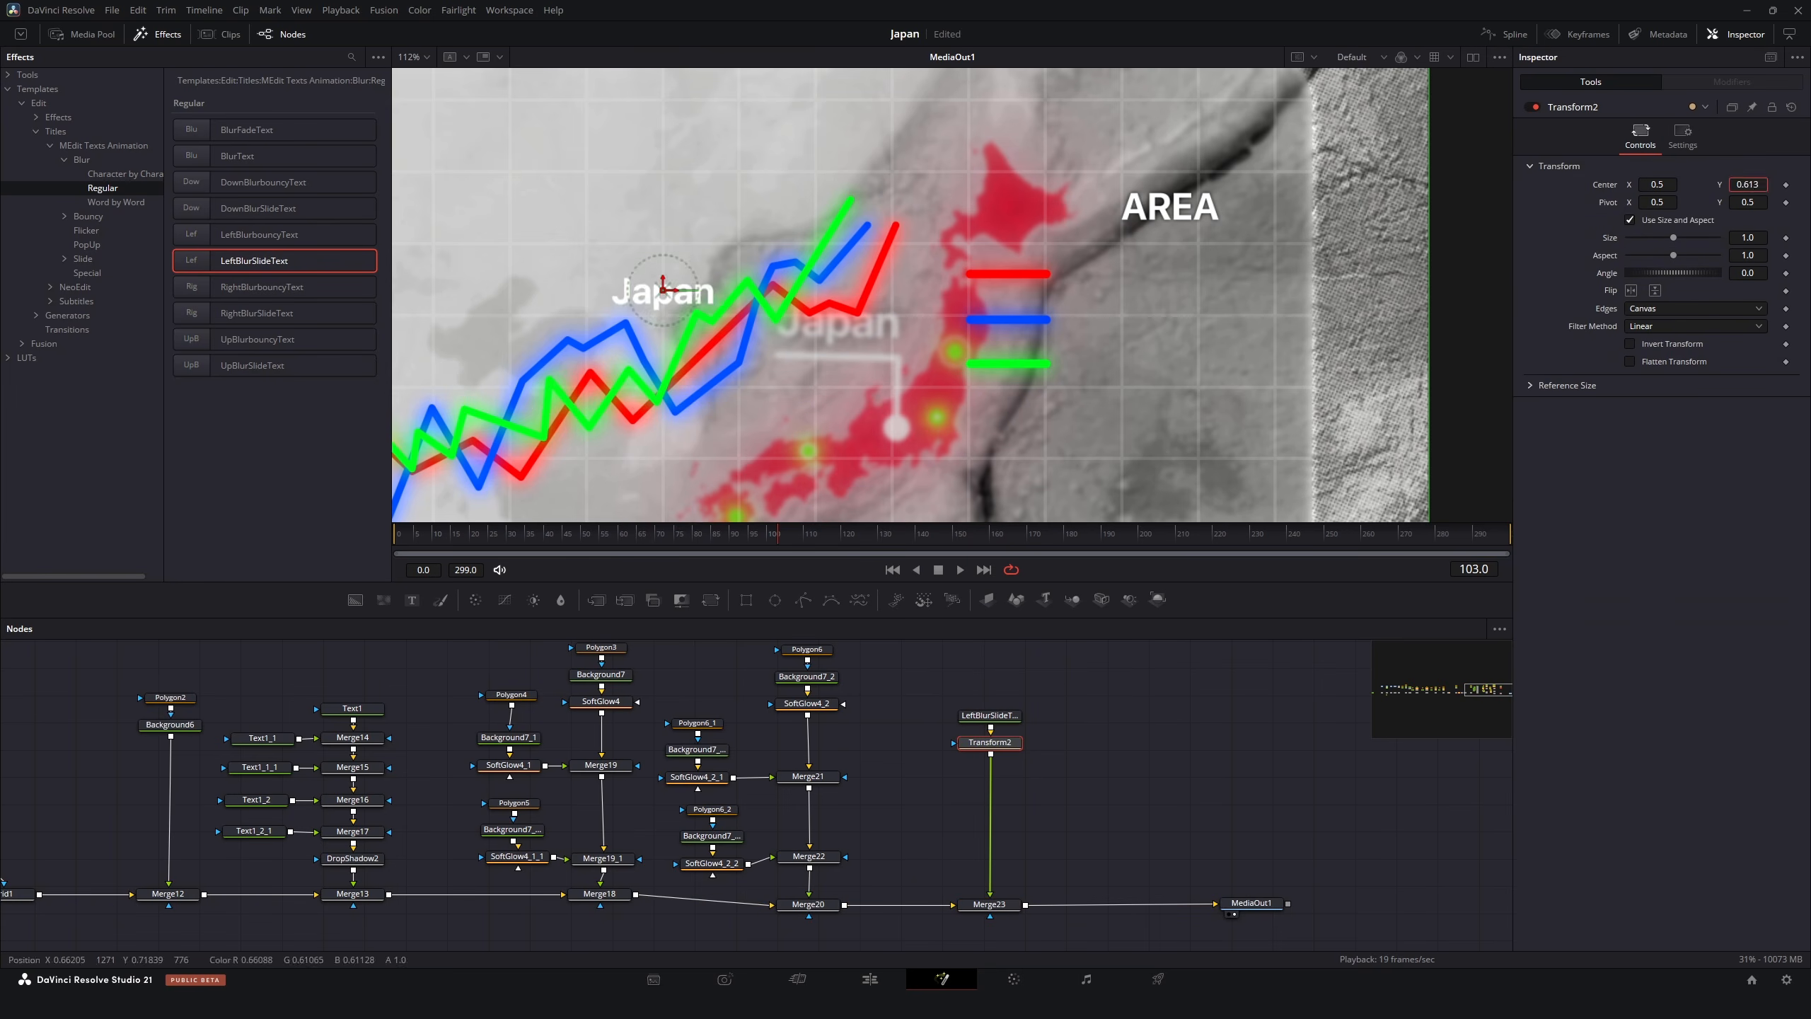
{"action": "left_click_drag", "start_coordinate": [683, 292], "coordinate": [1135, 268]}
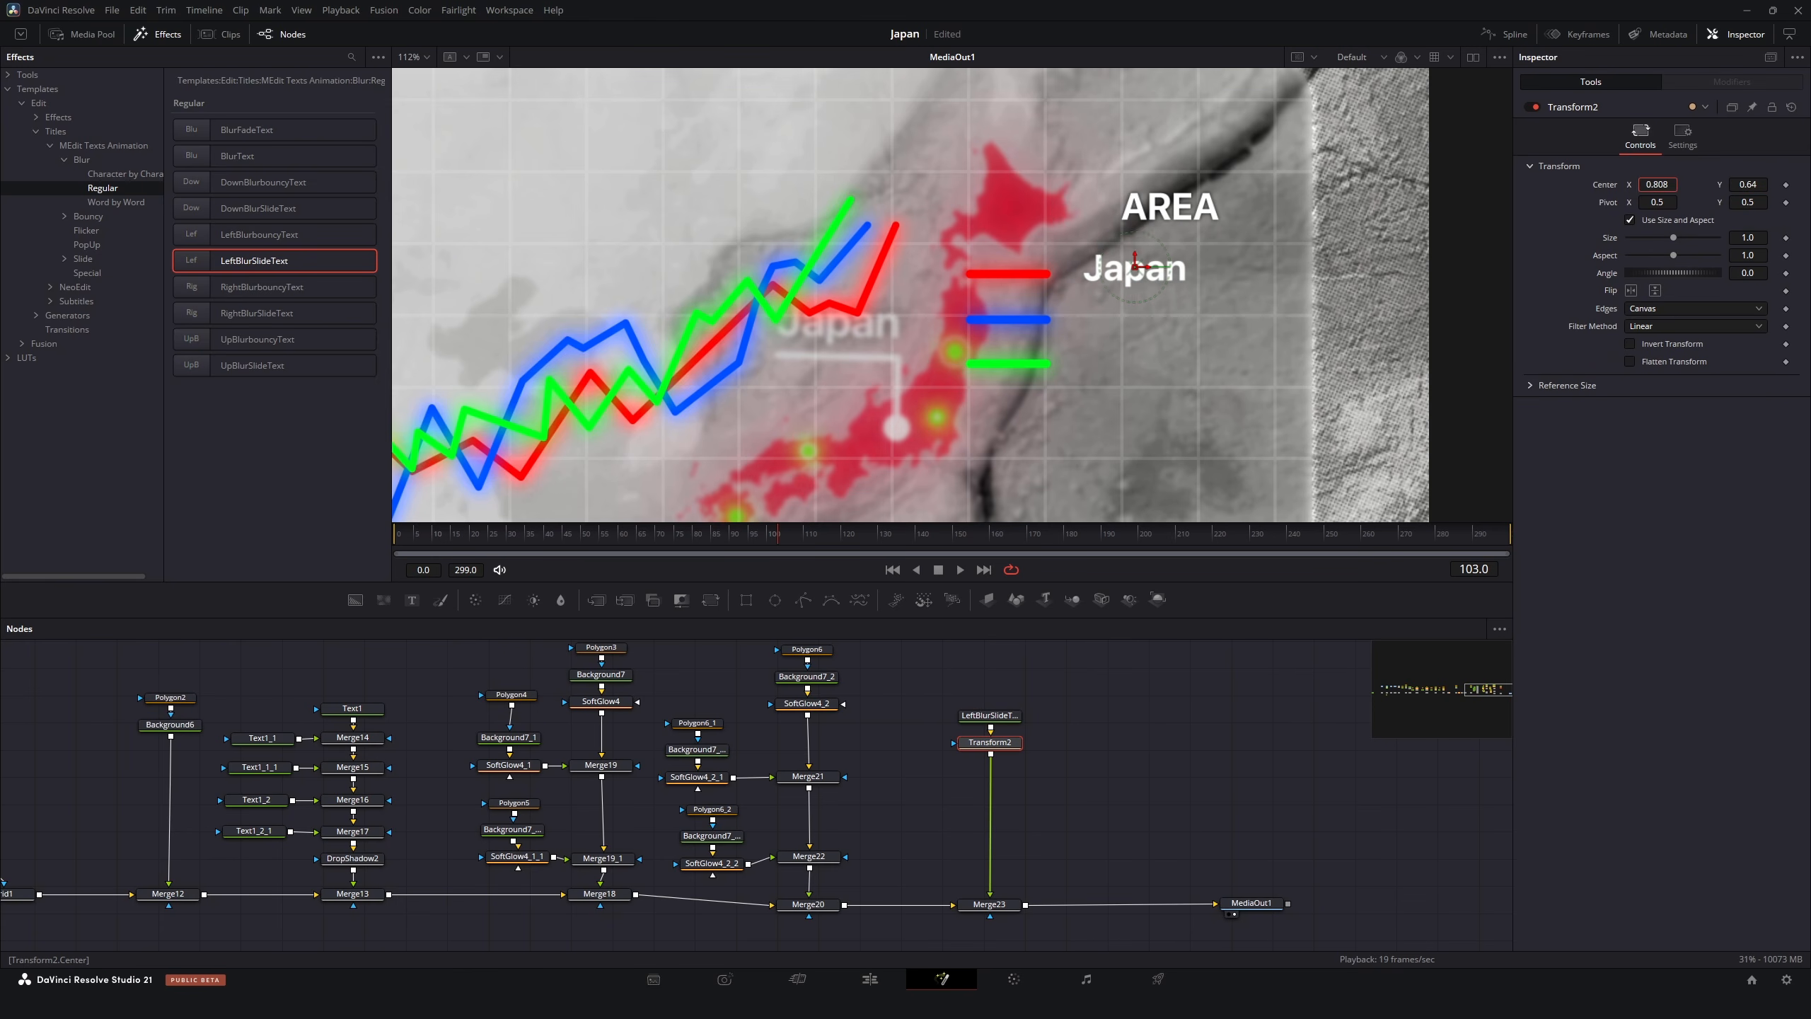
{"action": "left_click", "coordinate": [1180, 279]}
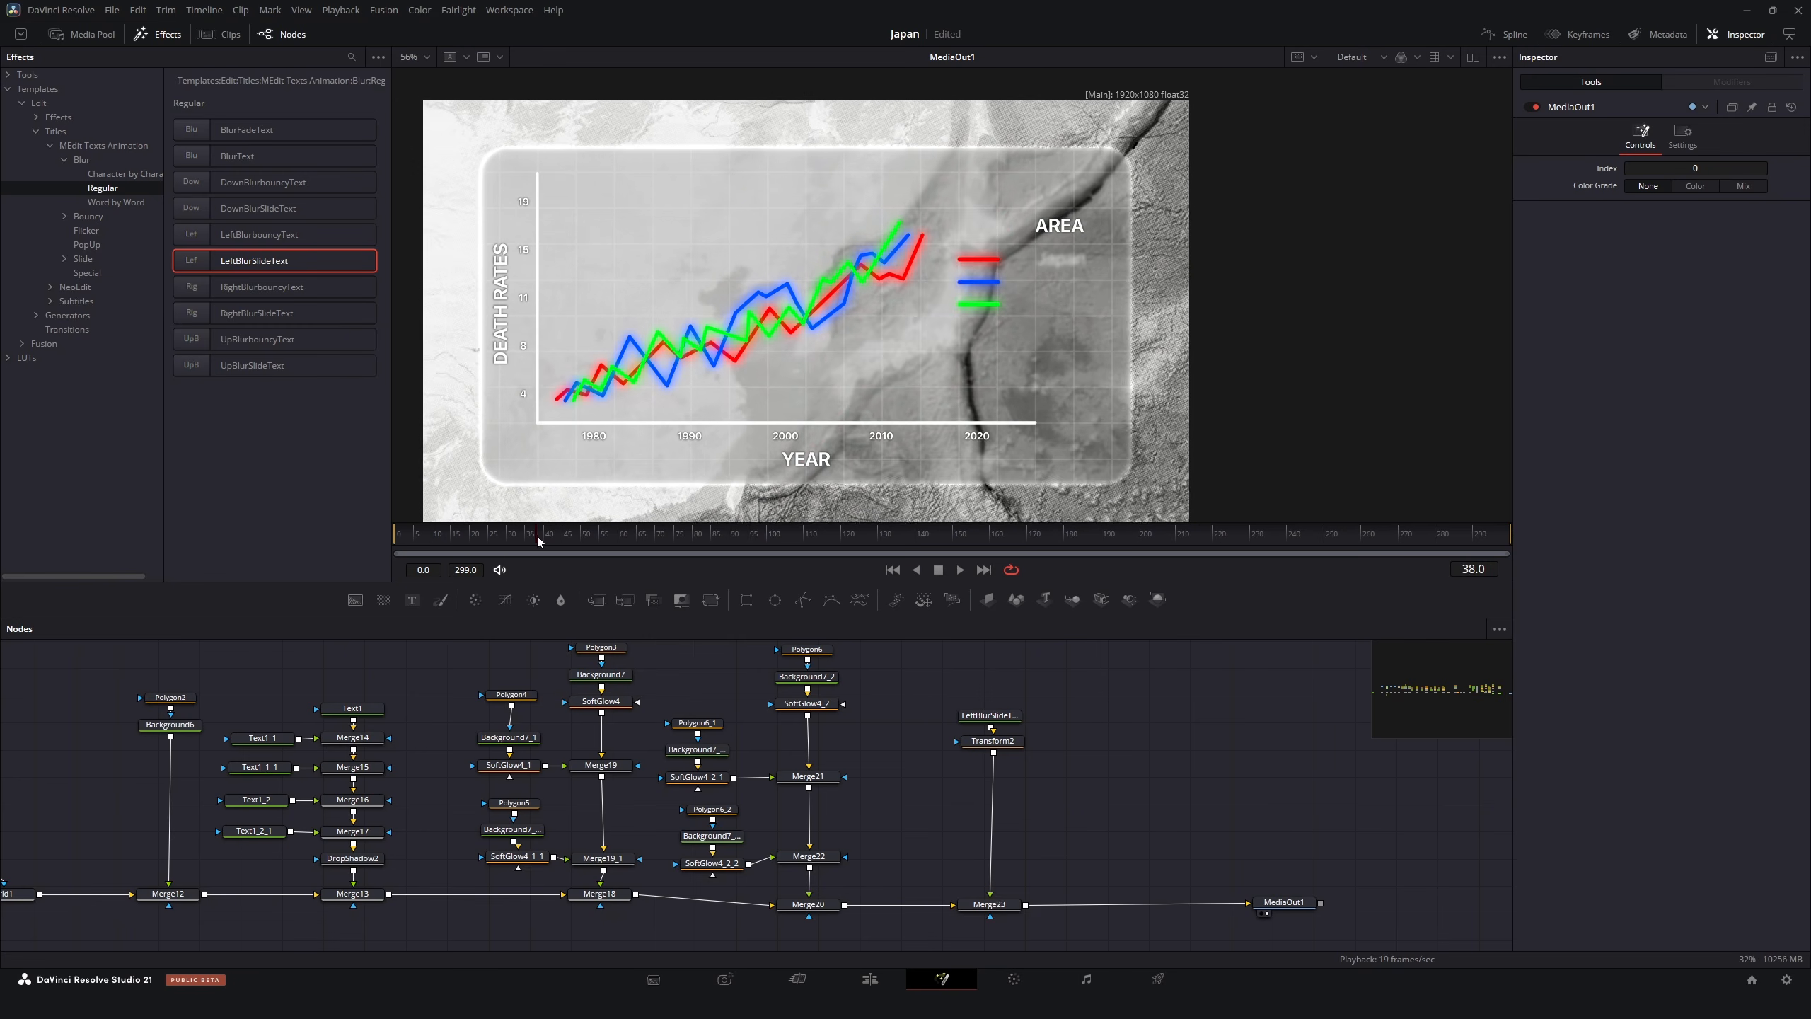
Keyframe Rectangle1's Height to grow from 0 at frame 120 to 0.779 at about frame 160
{"action": "left_click_drag", "start_coordinate": [536, 535], "coordinate": [825, 524]}
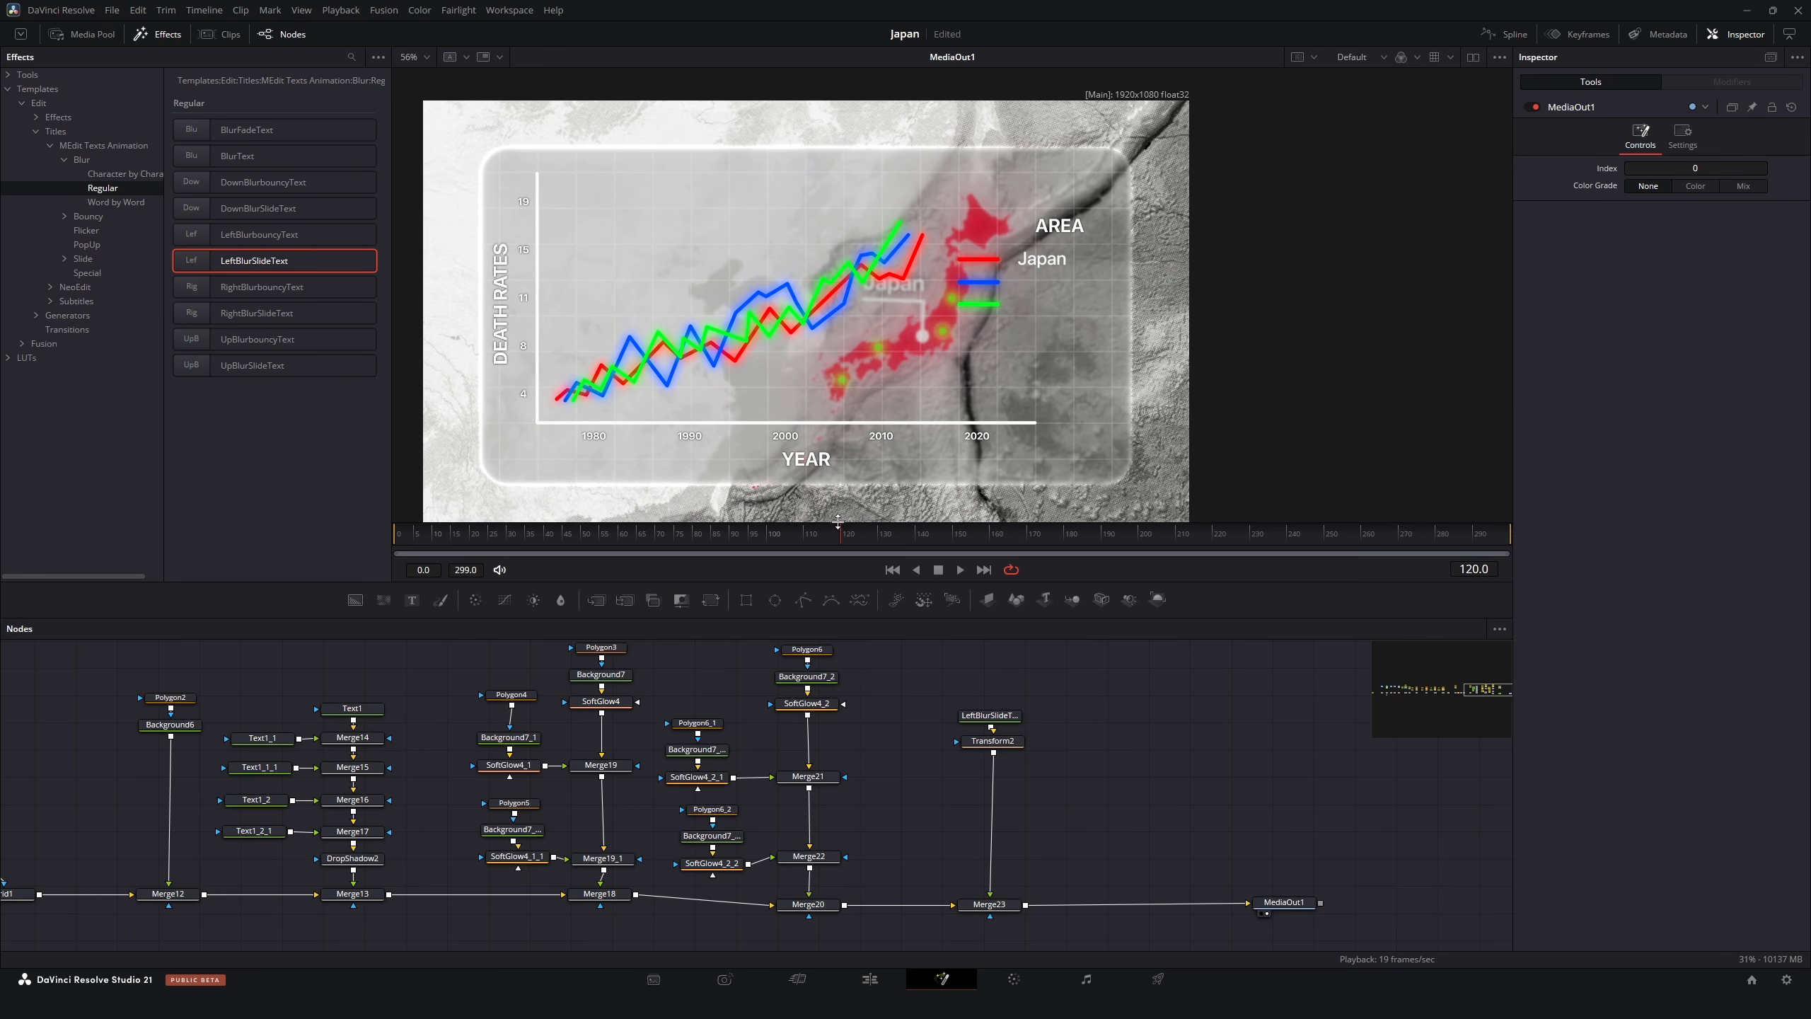
{"action": "left_click_drag", "start_coordinate": [865, 857], "coordinate": [1241, 867]}
{"action": "left_click_drag", "start_coordinate": [414, 699], "coordinate": [673, 706]}
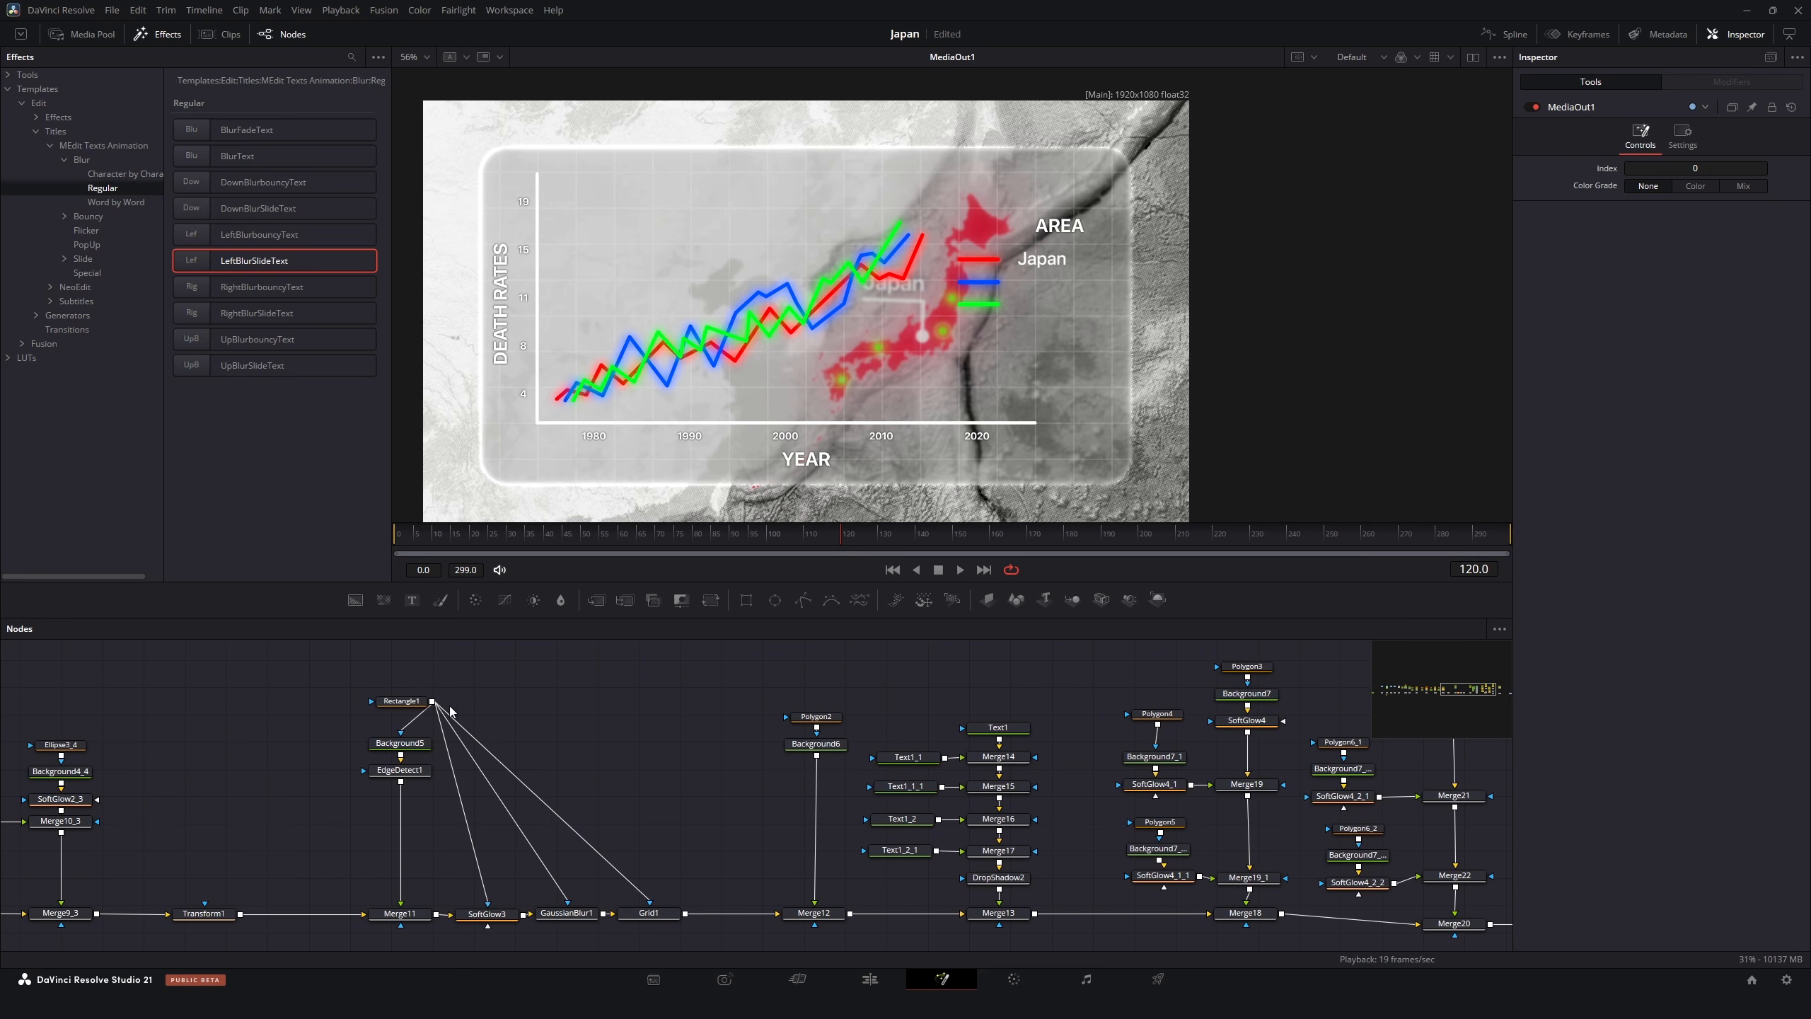
{"action": "left_click", "coordinate": [414, 703]}
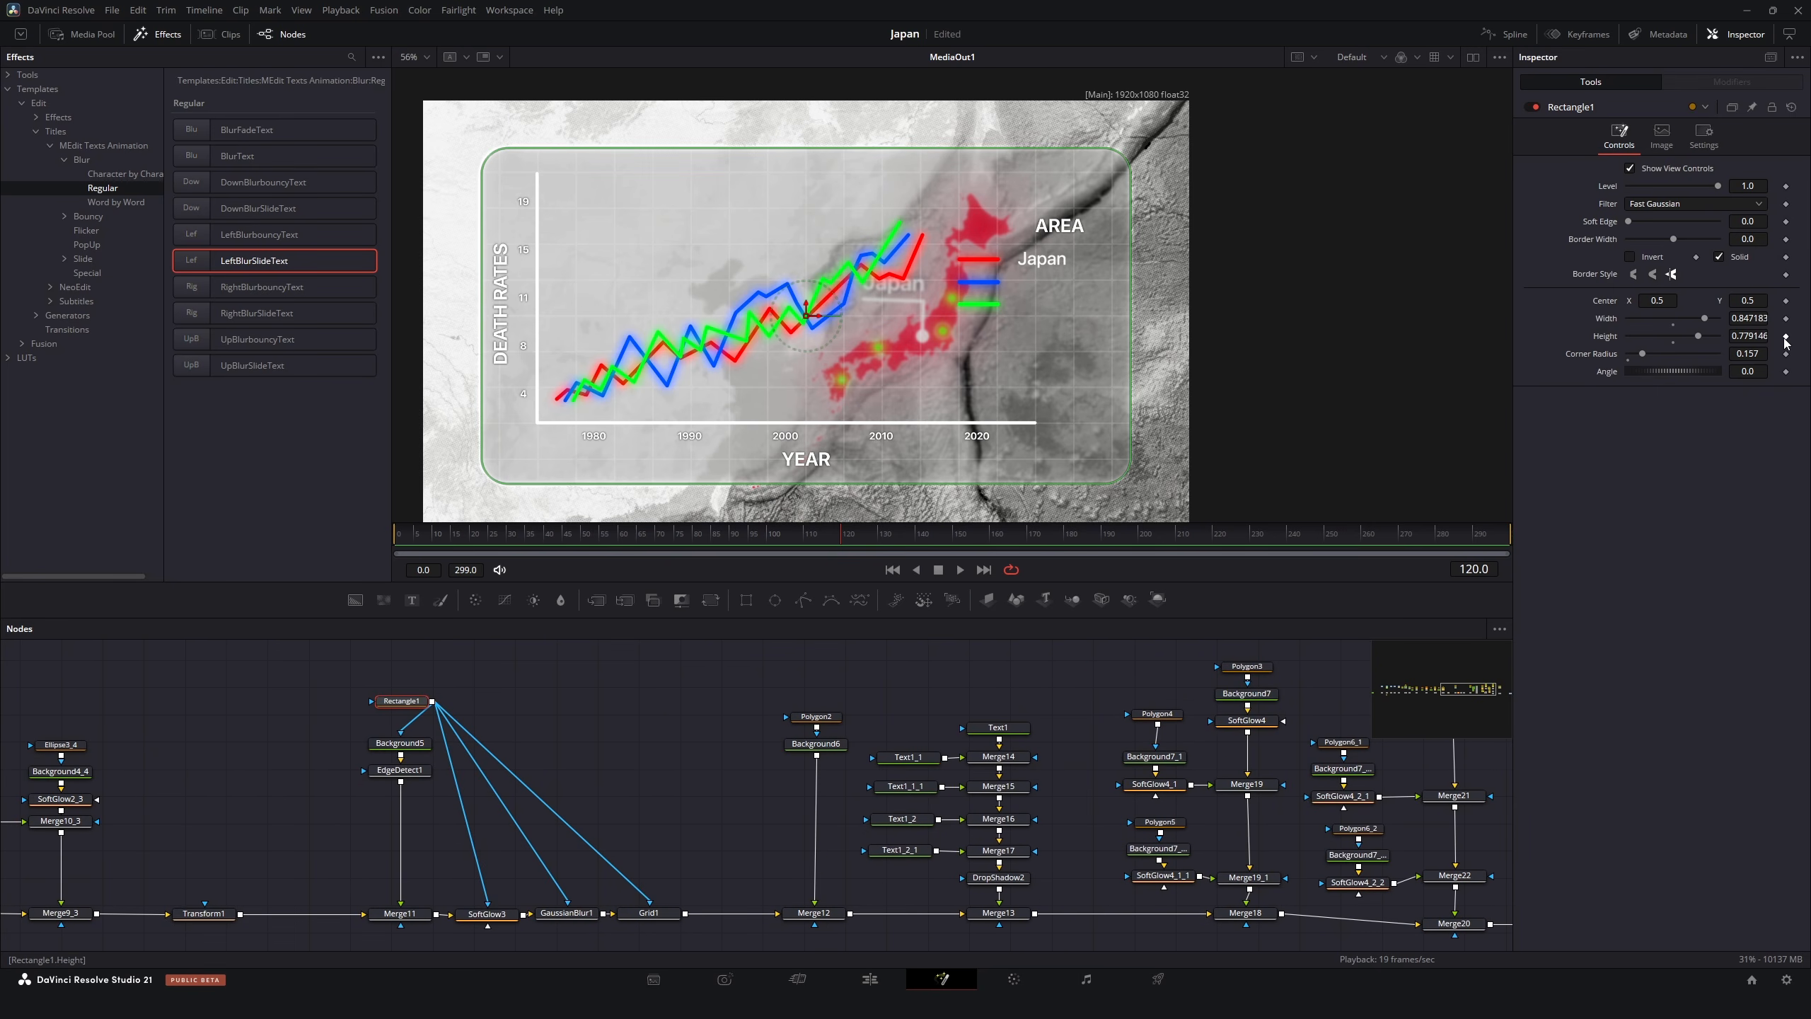
{"action": "left_click", "coordinate": [1786, 337]}
{"action": "left_click", "coordinate": [958, 537]}
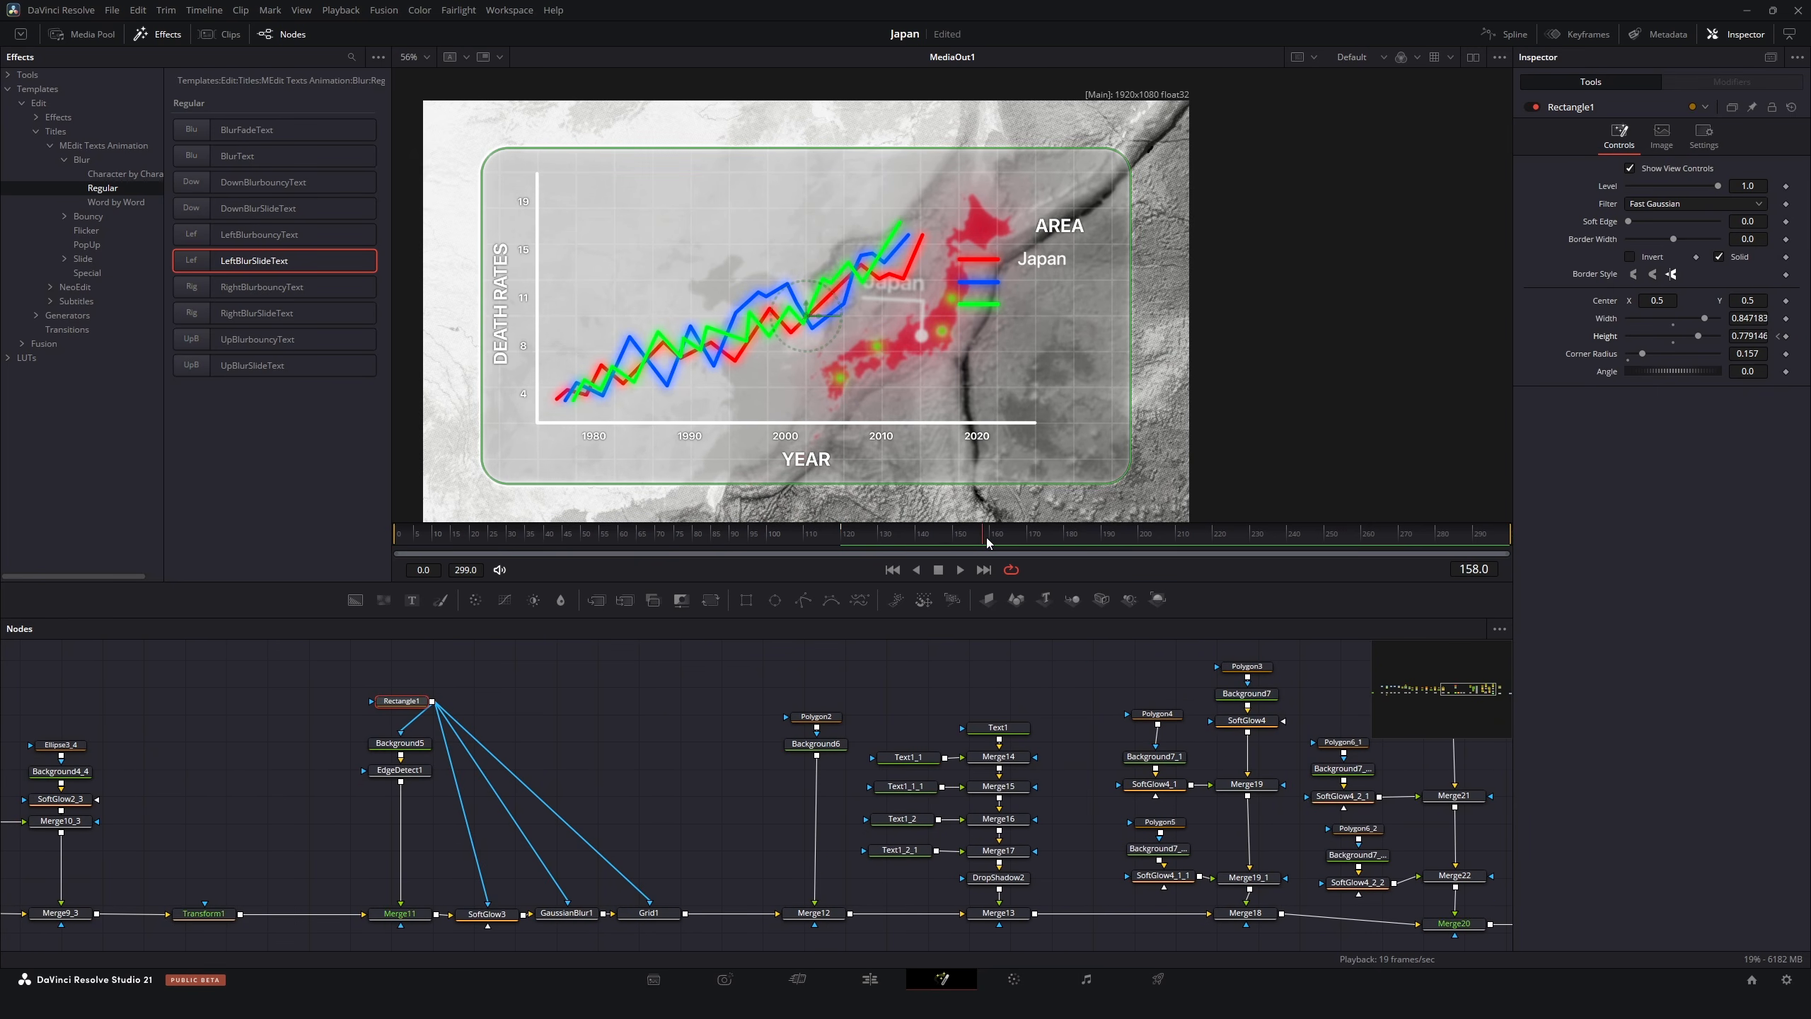
{"action": "left_click", "coordinate": [1779, 336]}
{"action": "left_click_drag", "start_coordinate": [1701, 334], "coordinate": [1480, 341]}
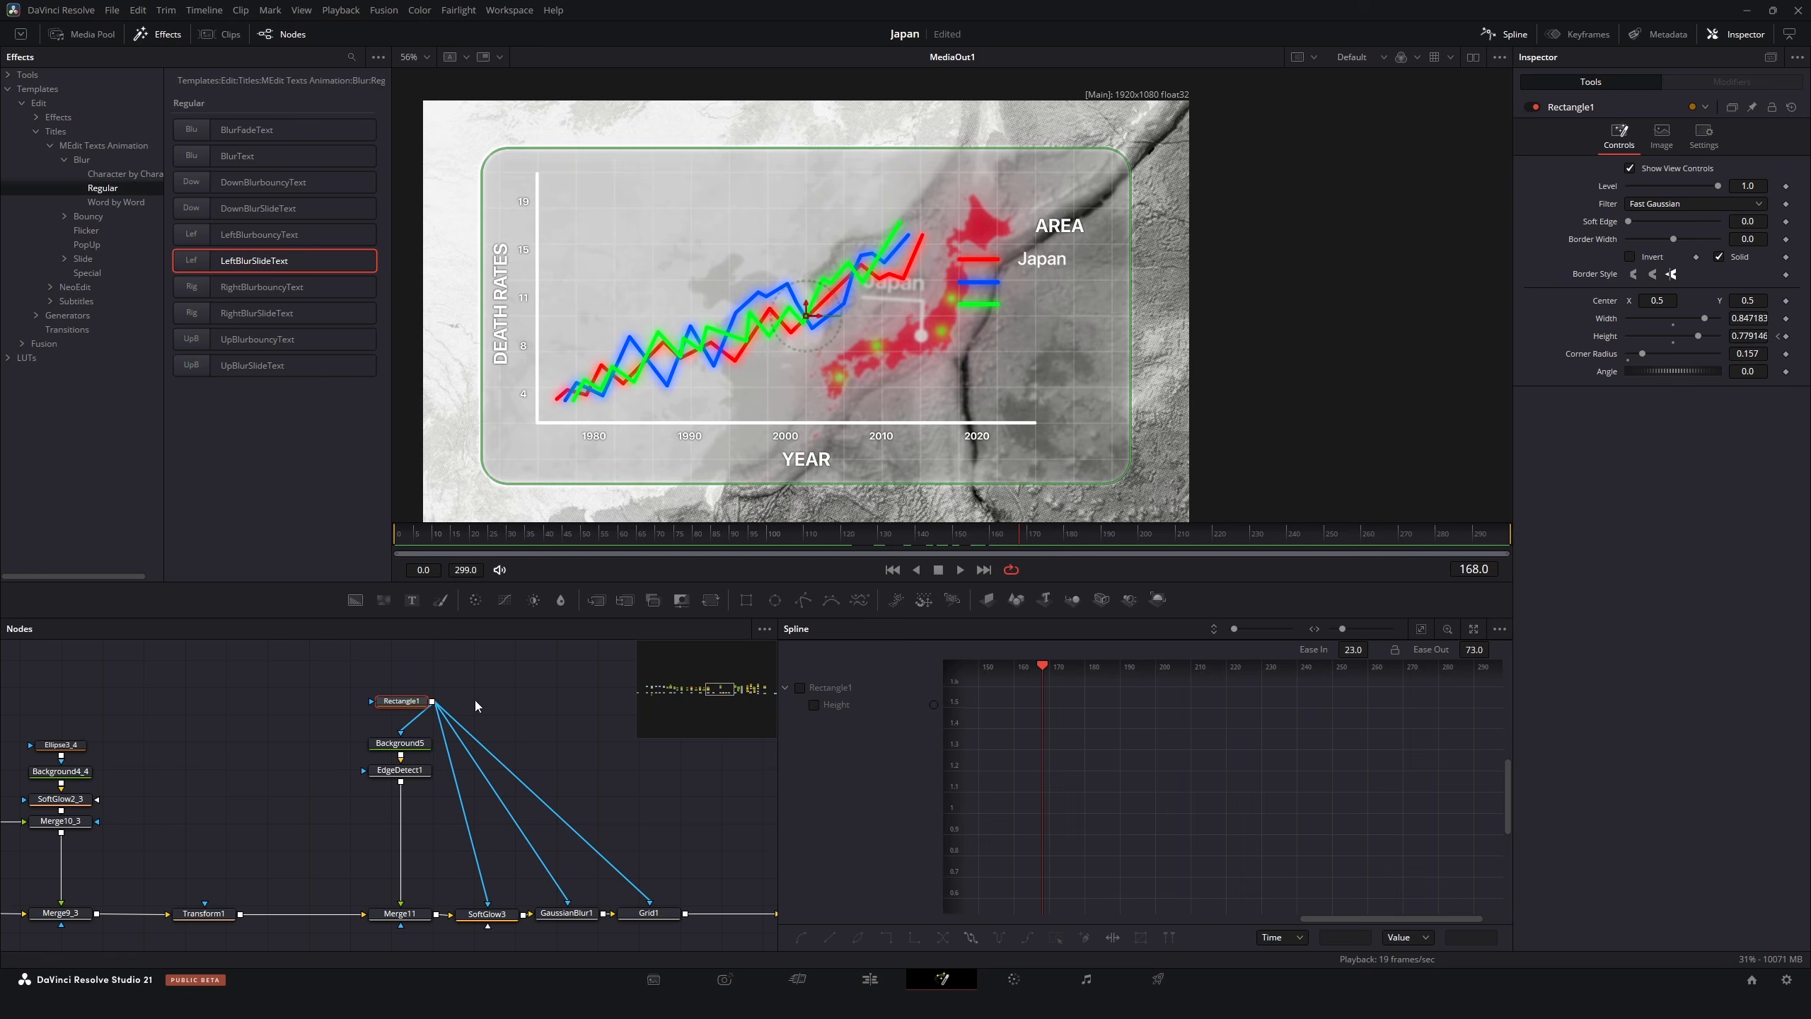
Apply an ease preset to both Height keyframes of Rectangle1 in the spline editor
{"action": "left_click", "coordinate": [1422, 629]}
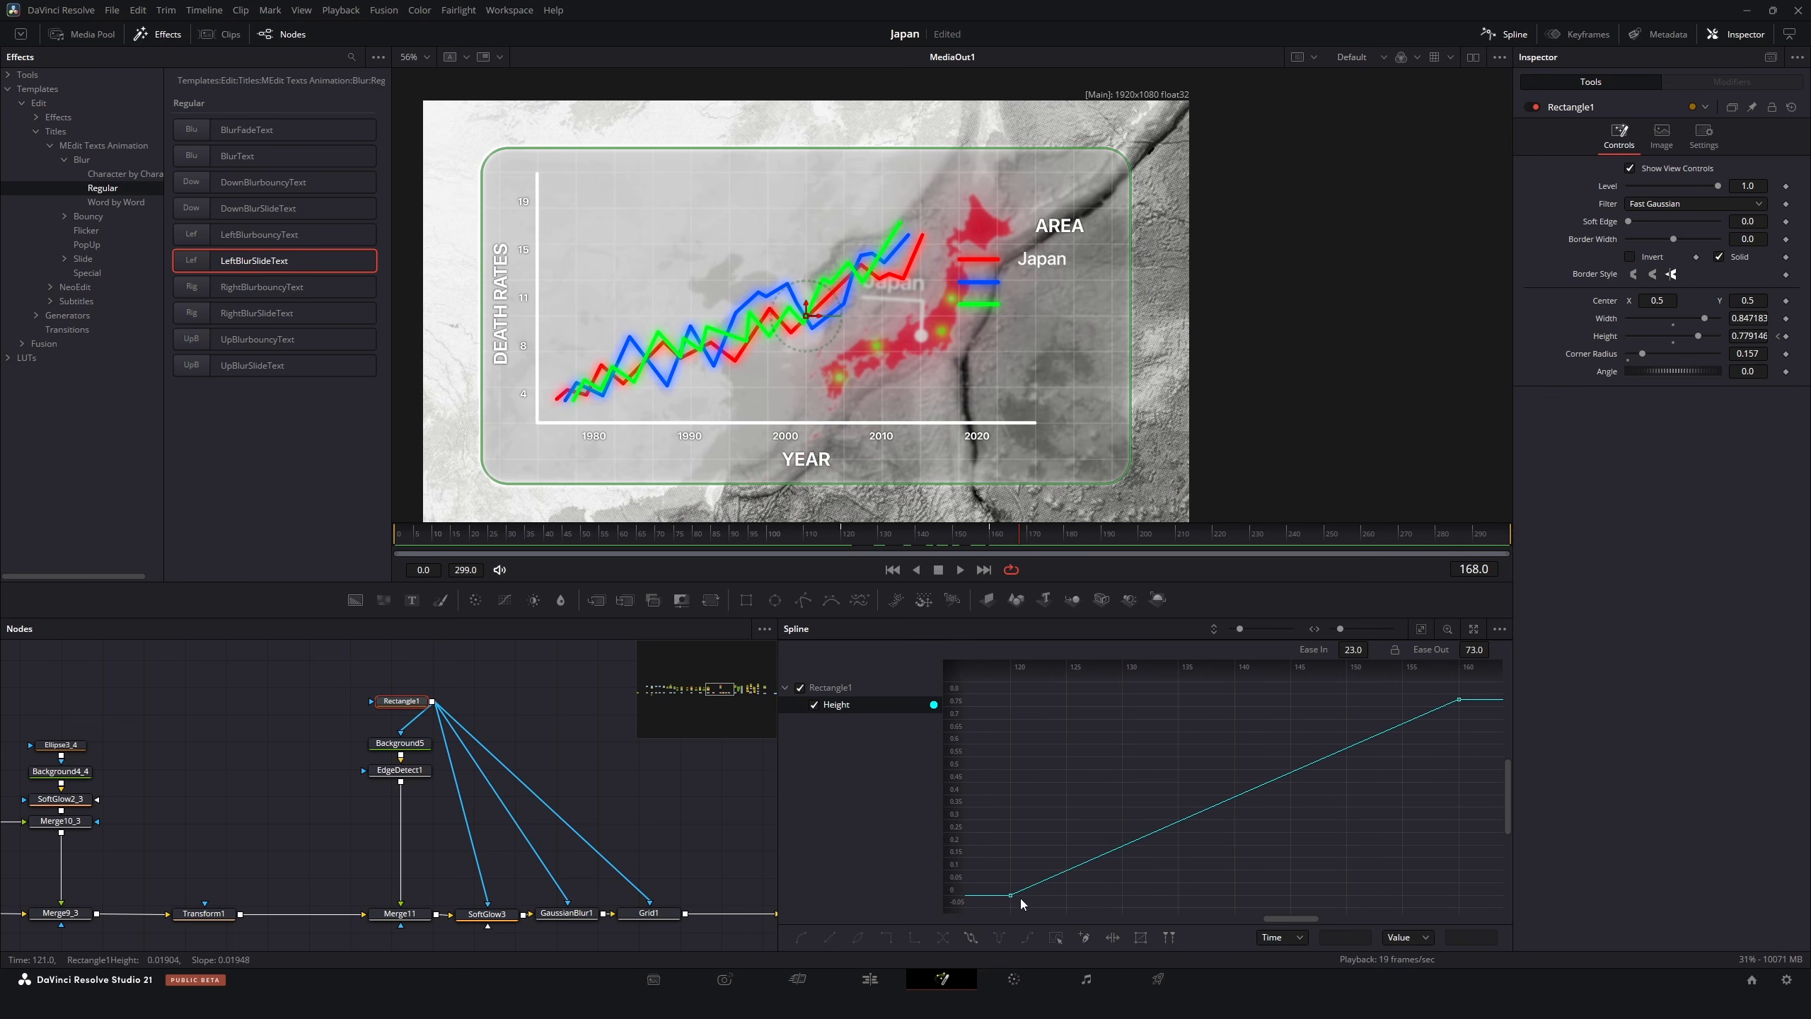
{"action": "left_click_drag", "start_coordinate": [1002, 904], "coordinate": [1505, 680]}
{"action": "right_click", "coordinate": [1399, 728]}
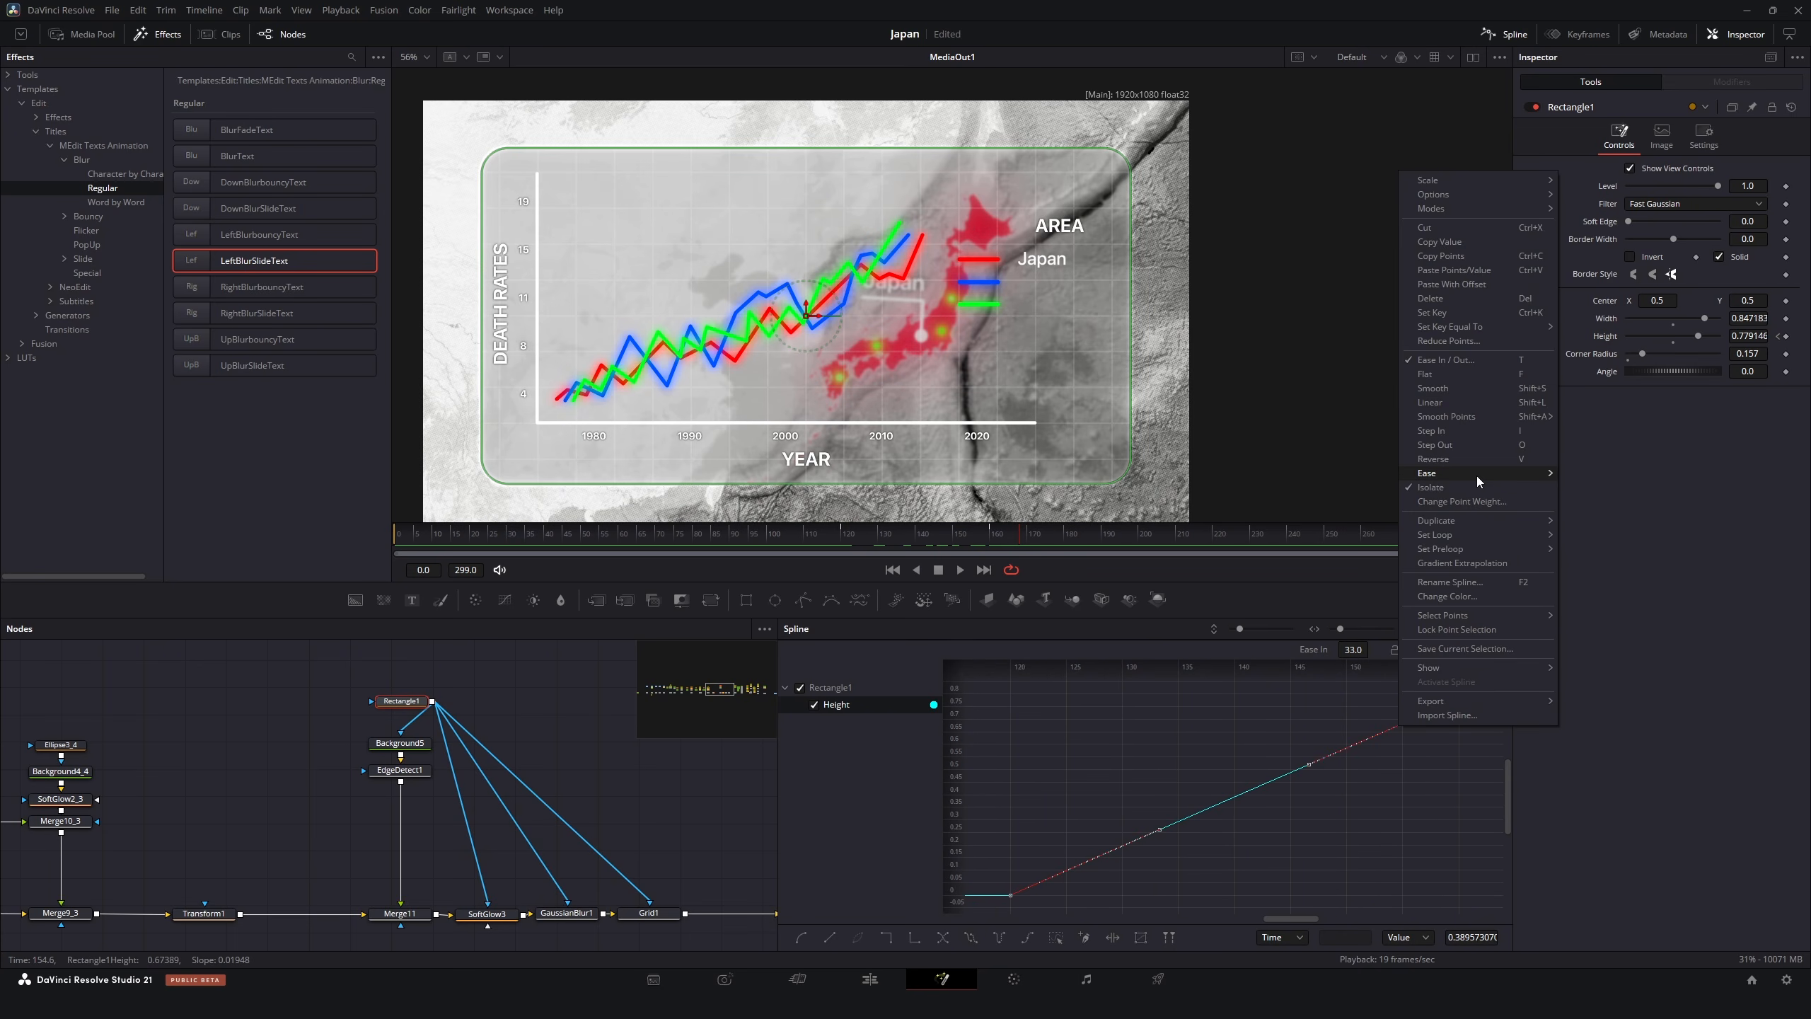
{"action": "mouse_move", "coordinate": [1478, 476]}
{"action": "left_click", "coordinate": [1618, 513]}
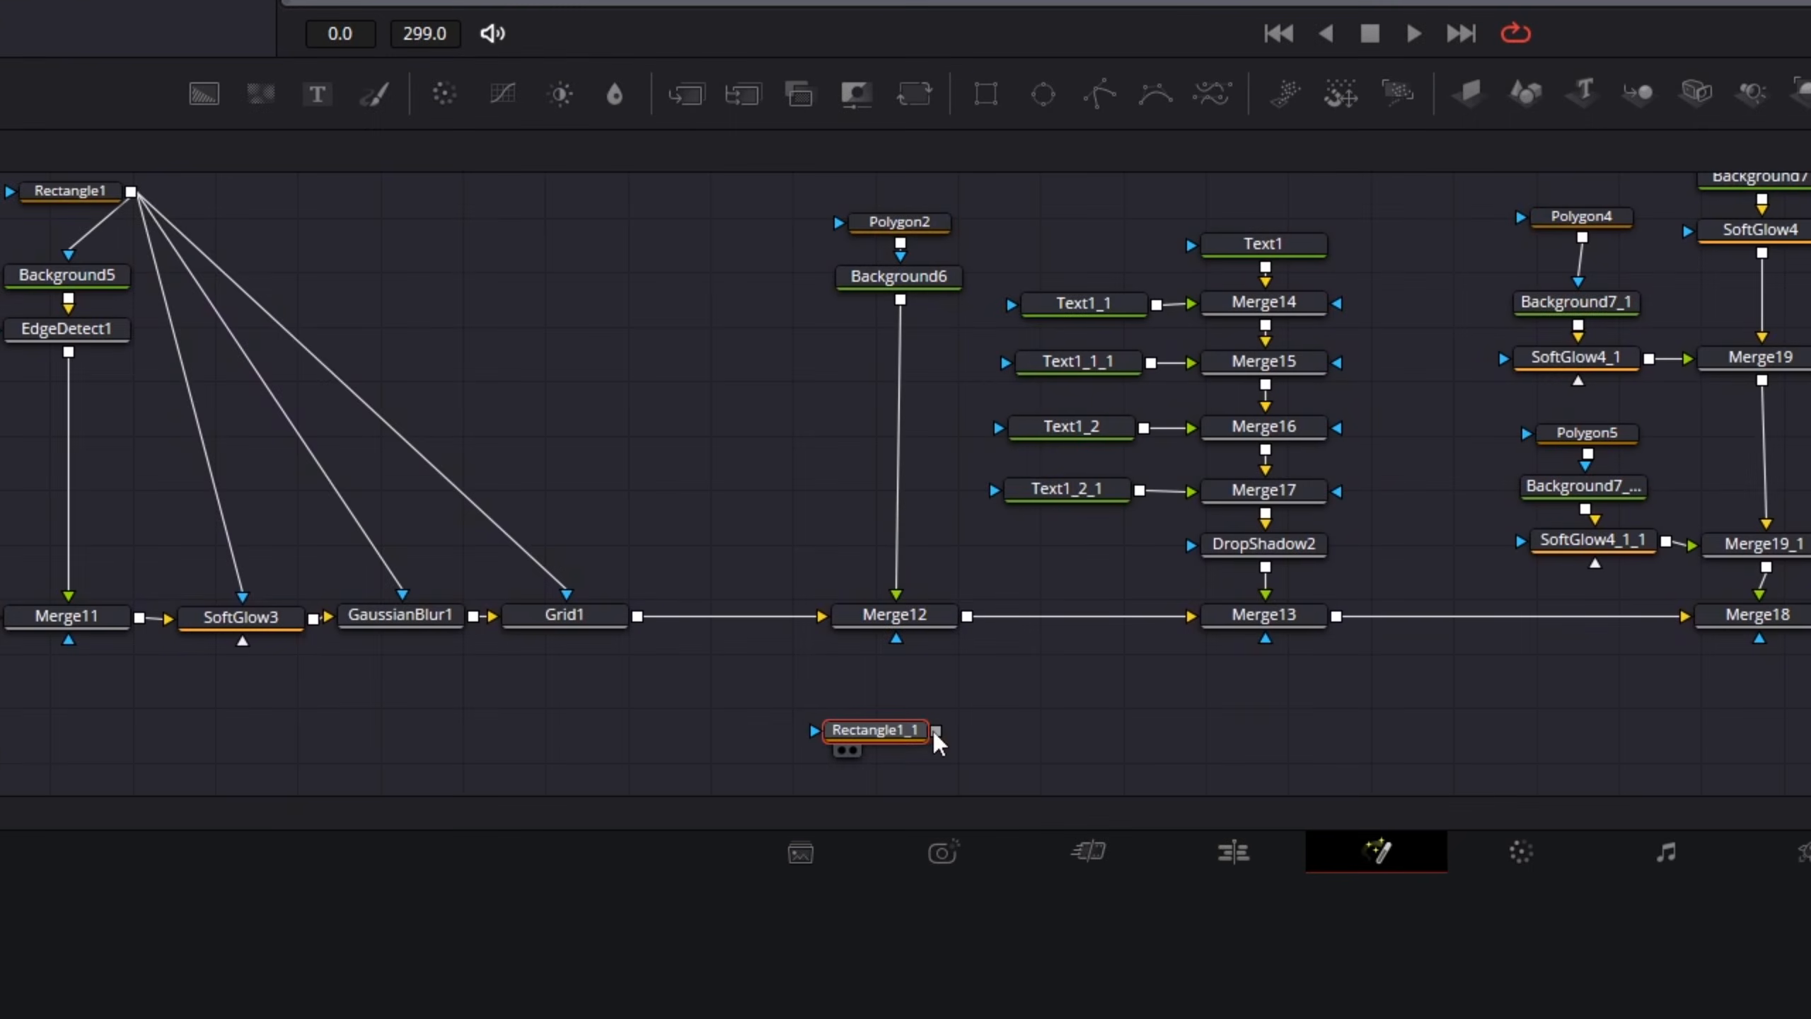
Connect pasted copies of the animated Rectangle1 as effect masks to Merge12, Merge13 and Merge18
{"action": "left_click_drag", "start_coordinate": [935, 733], "coordinate": [896, 634]}
{"action": "left_click", "coordinate": [1139, 720]}
{"action": "key", "text": "ctrl+v"}
{"action": "left_click_drag", "start_coordinate": [1141, 720], "coordinate": [1266, 633]}
{"action": "left_click", "coordinate": [1780, 720]}
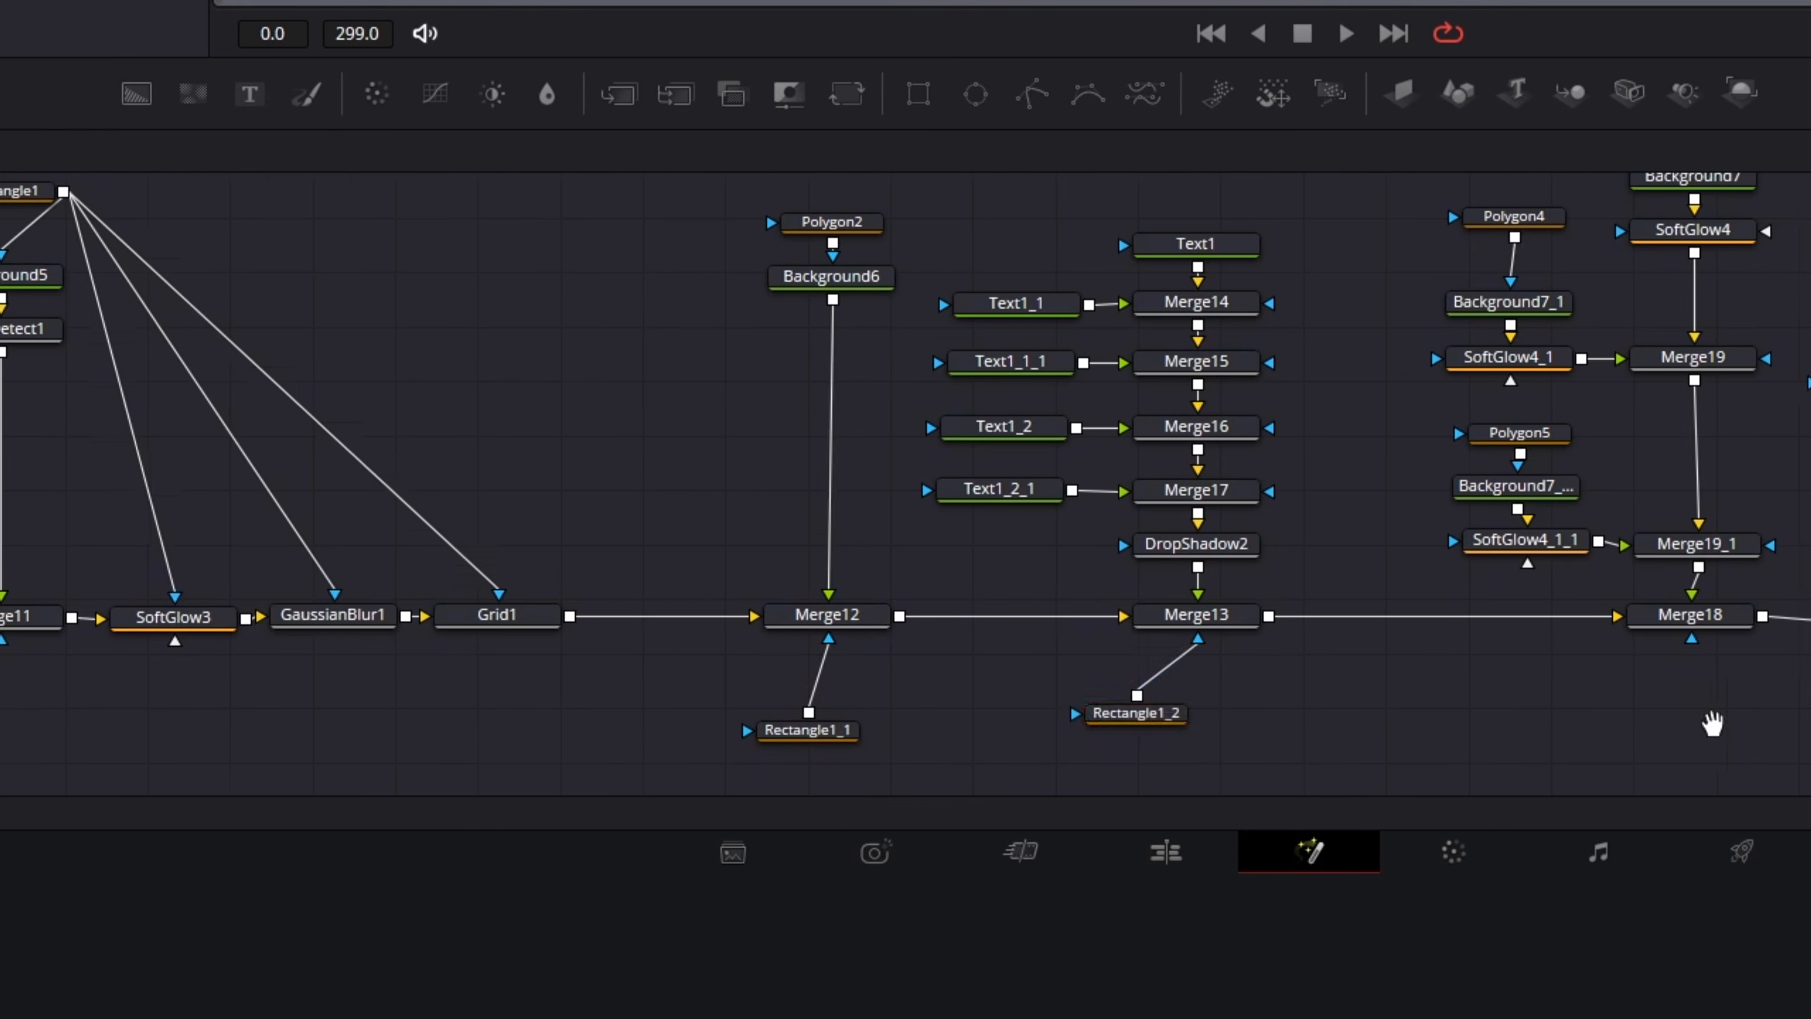
{"action": "left_click", "coordinate": [1433, 720]}
{"action": "key", "text": "ctrl+v"}
{"action": "left_click_drag", "start_coordinate": [1713, 723], "coordinate": [1428, 624]}
Paste two more copies of the animated rectangle, mask Merge20 and Merge23 with them, and play back the panel reveal
{"action": "left_click", "coordinate": [1365, 703]}
{"action": "left_click_drag", "start_coordinate": [1801, 705], "coordinate": [1402, 657]}
{"action": "key", "text": "ctrl+v"}
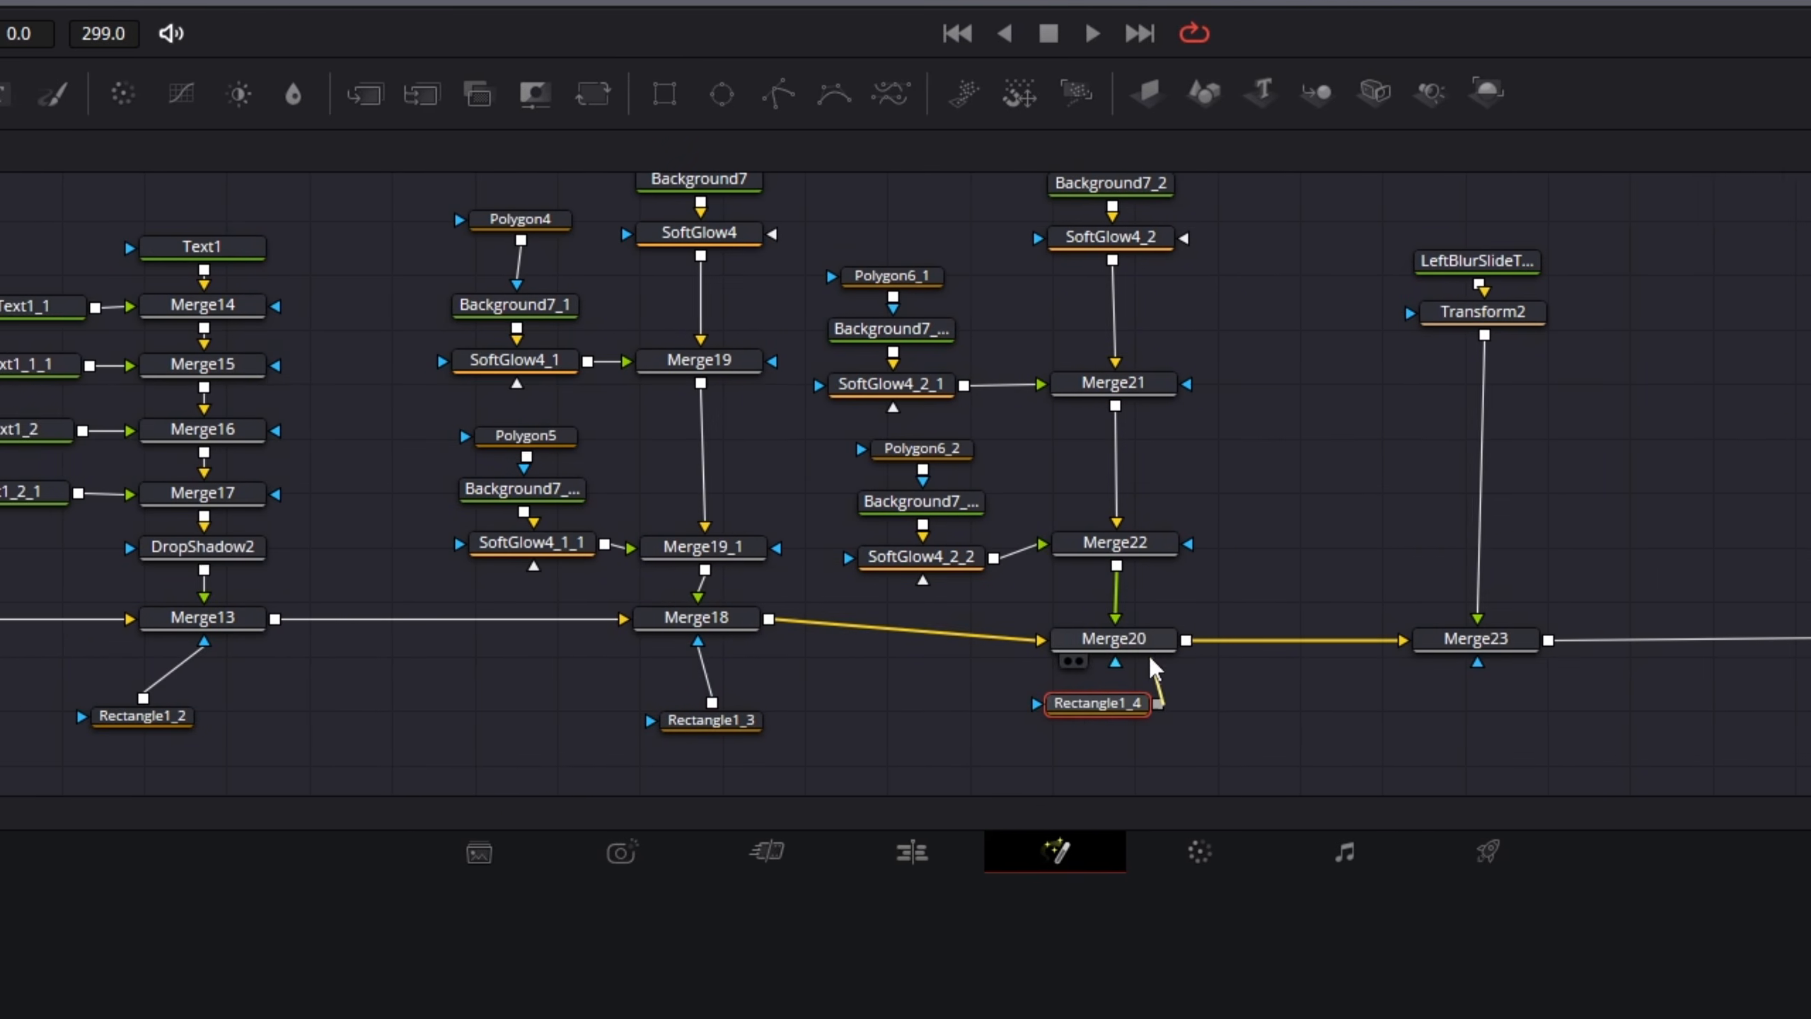
{"action": "left_click_drag", "start_coordinate": [1149, 656], "coordinate": [1126, 640]}
{"action": "left_click", "coordinate": [1405, 718]}
{"action": "key", "text": "ctrl+v"}
{"action": "left_click_drag", "start_coordinate": [1469, 719], "coordinate": [1489, 649]}
{"action": "left_click_drag", "start_coordinate": [1489, 649], "coordinate": [1485, 641]}
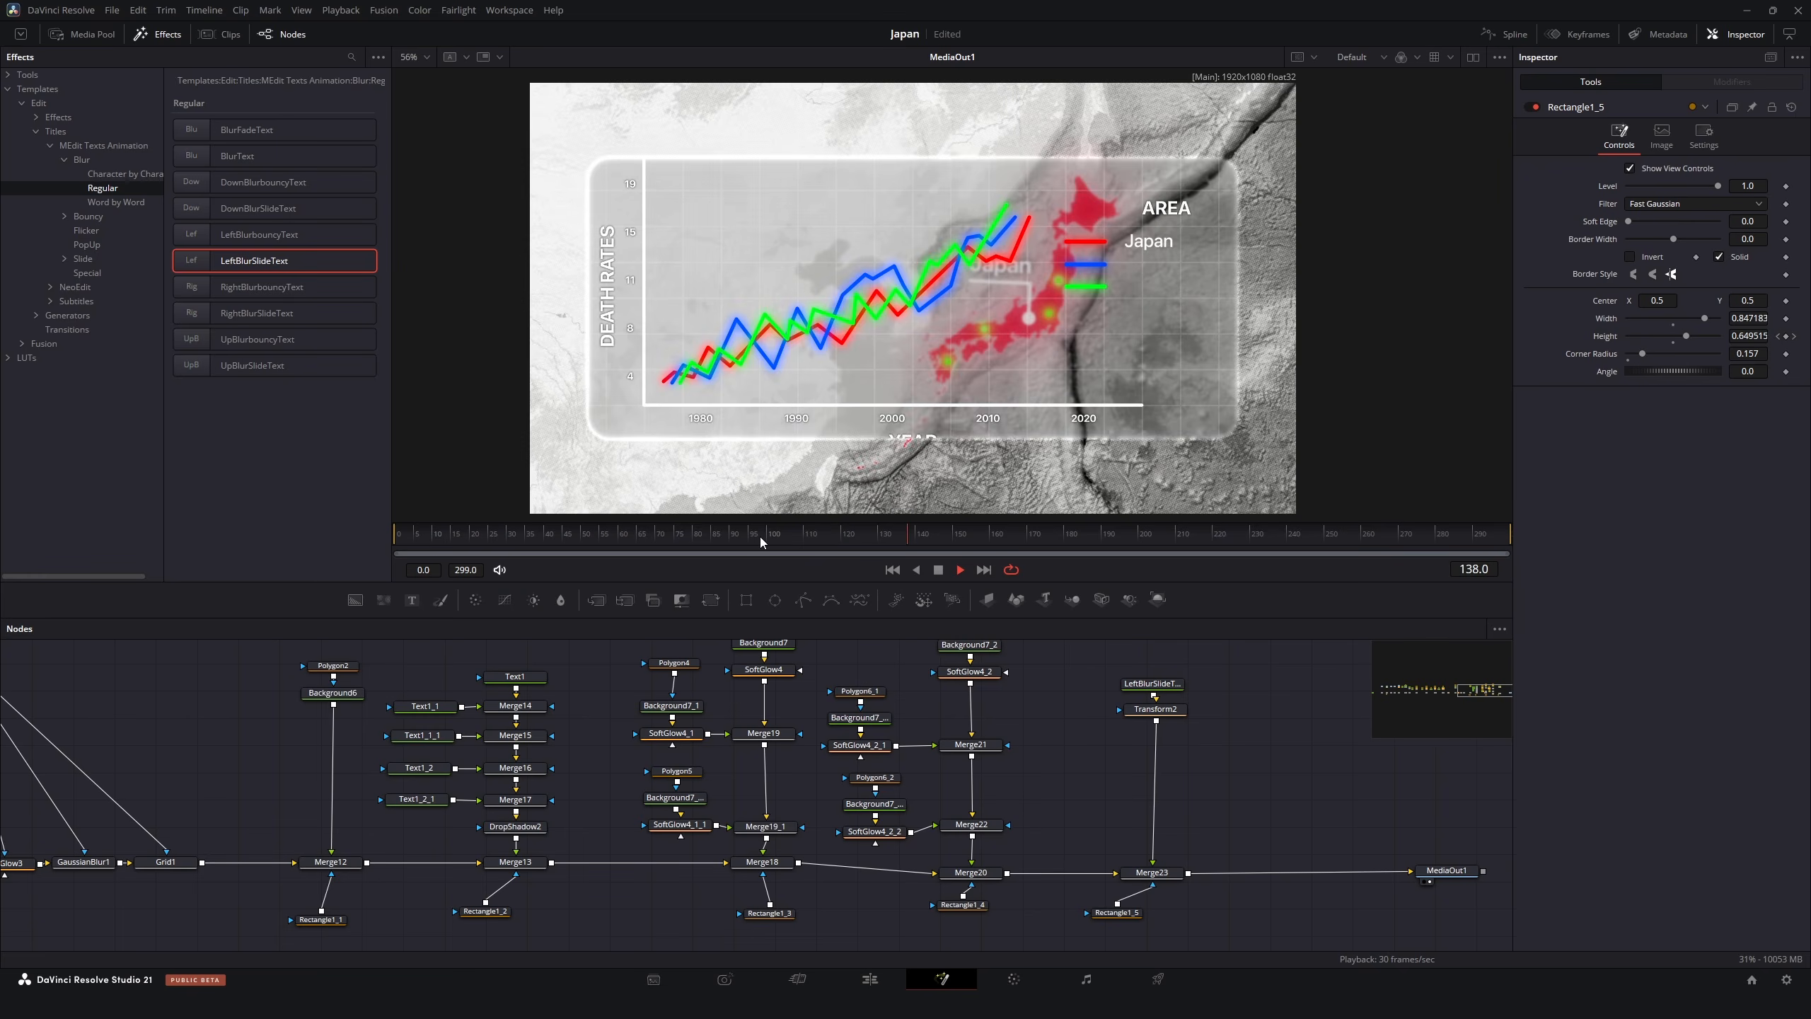
{"action": "left_click", "coordinate": [938, 570]}
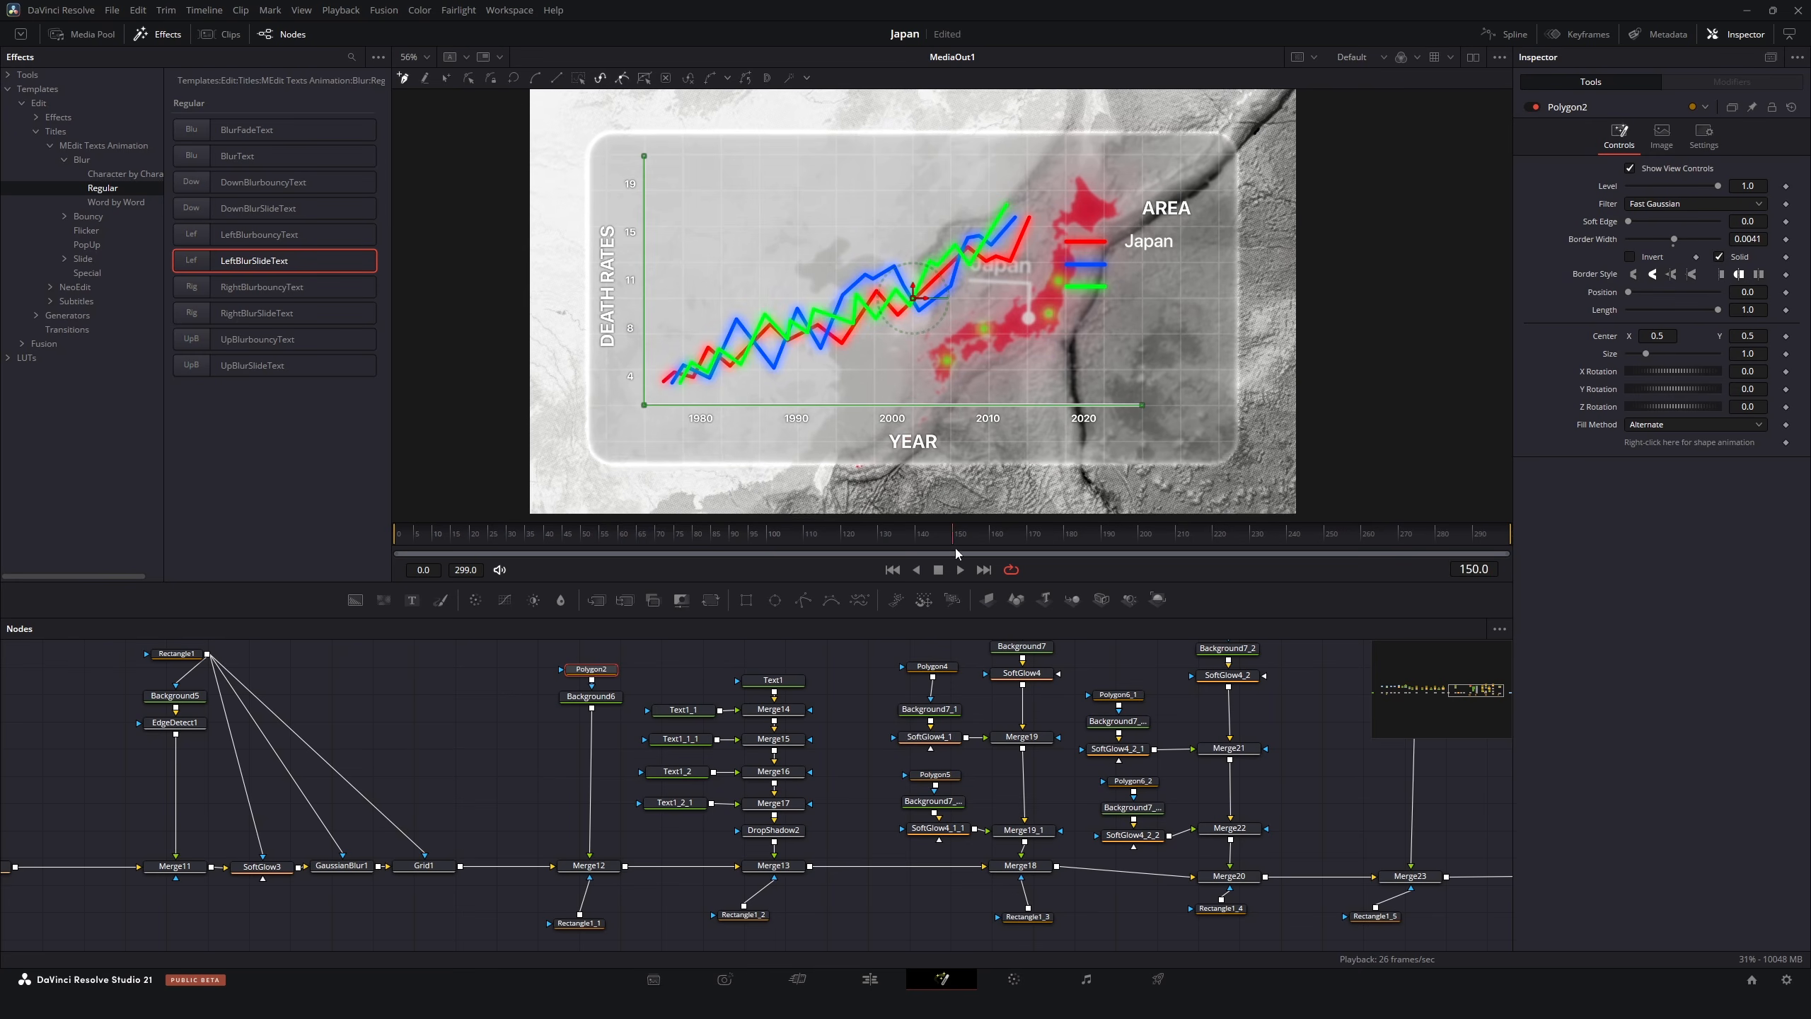
Keyframe Polygon2's Position and Length at frames 140 and 164, with Length growing from 0.0 to 1.0
{"action": "mouse_move", "coordinate": [955, 548]}
{"action": "left_mouse_down"}
{"action": "mouse_move", "coordinate": [988, 556]}
{"action": "mouse_move", "coordinate": [919, 559]}
{"action": "mouse_move", "coordinate": [949, 565]}
{"action": "left_mouse_up"}
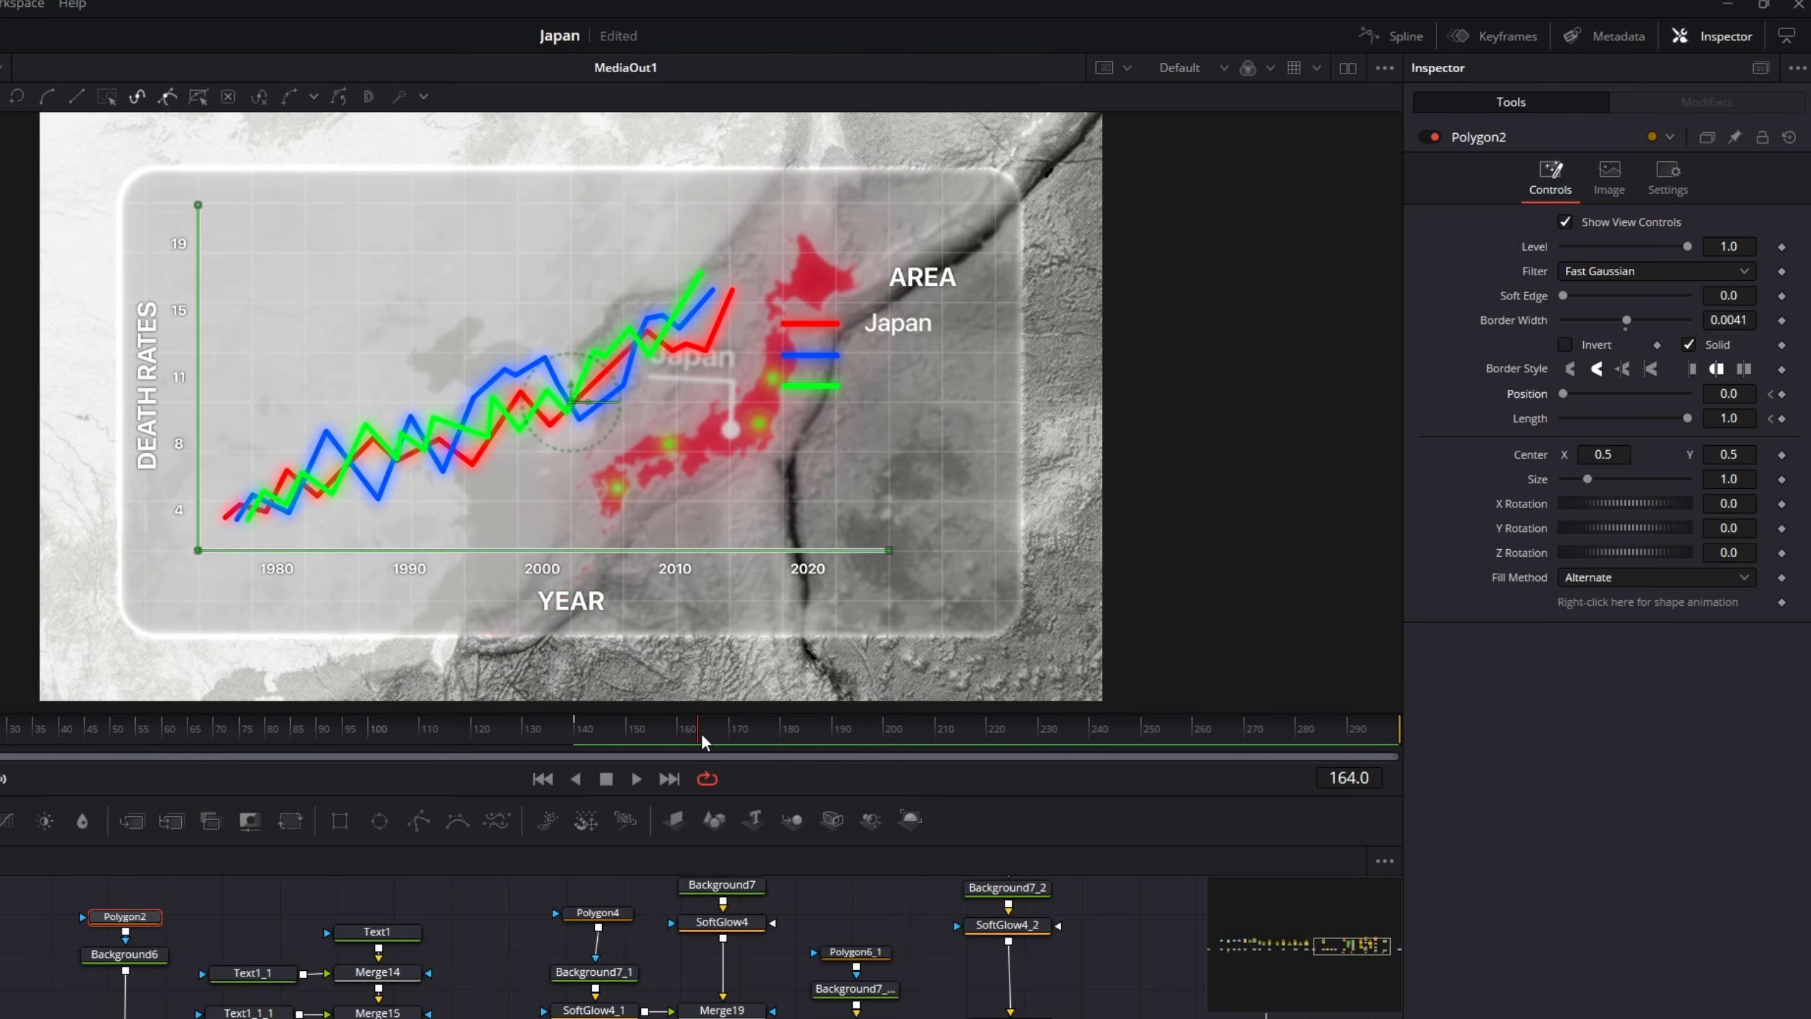
{"action": "left_click", "coordinate": [1781, 398]}
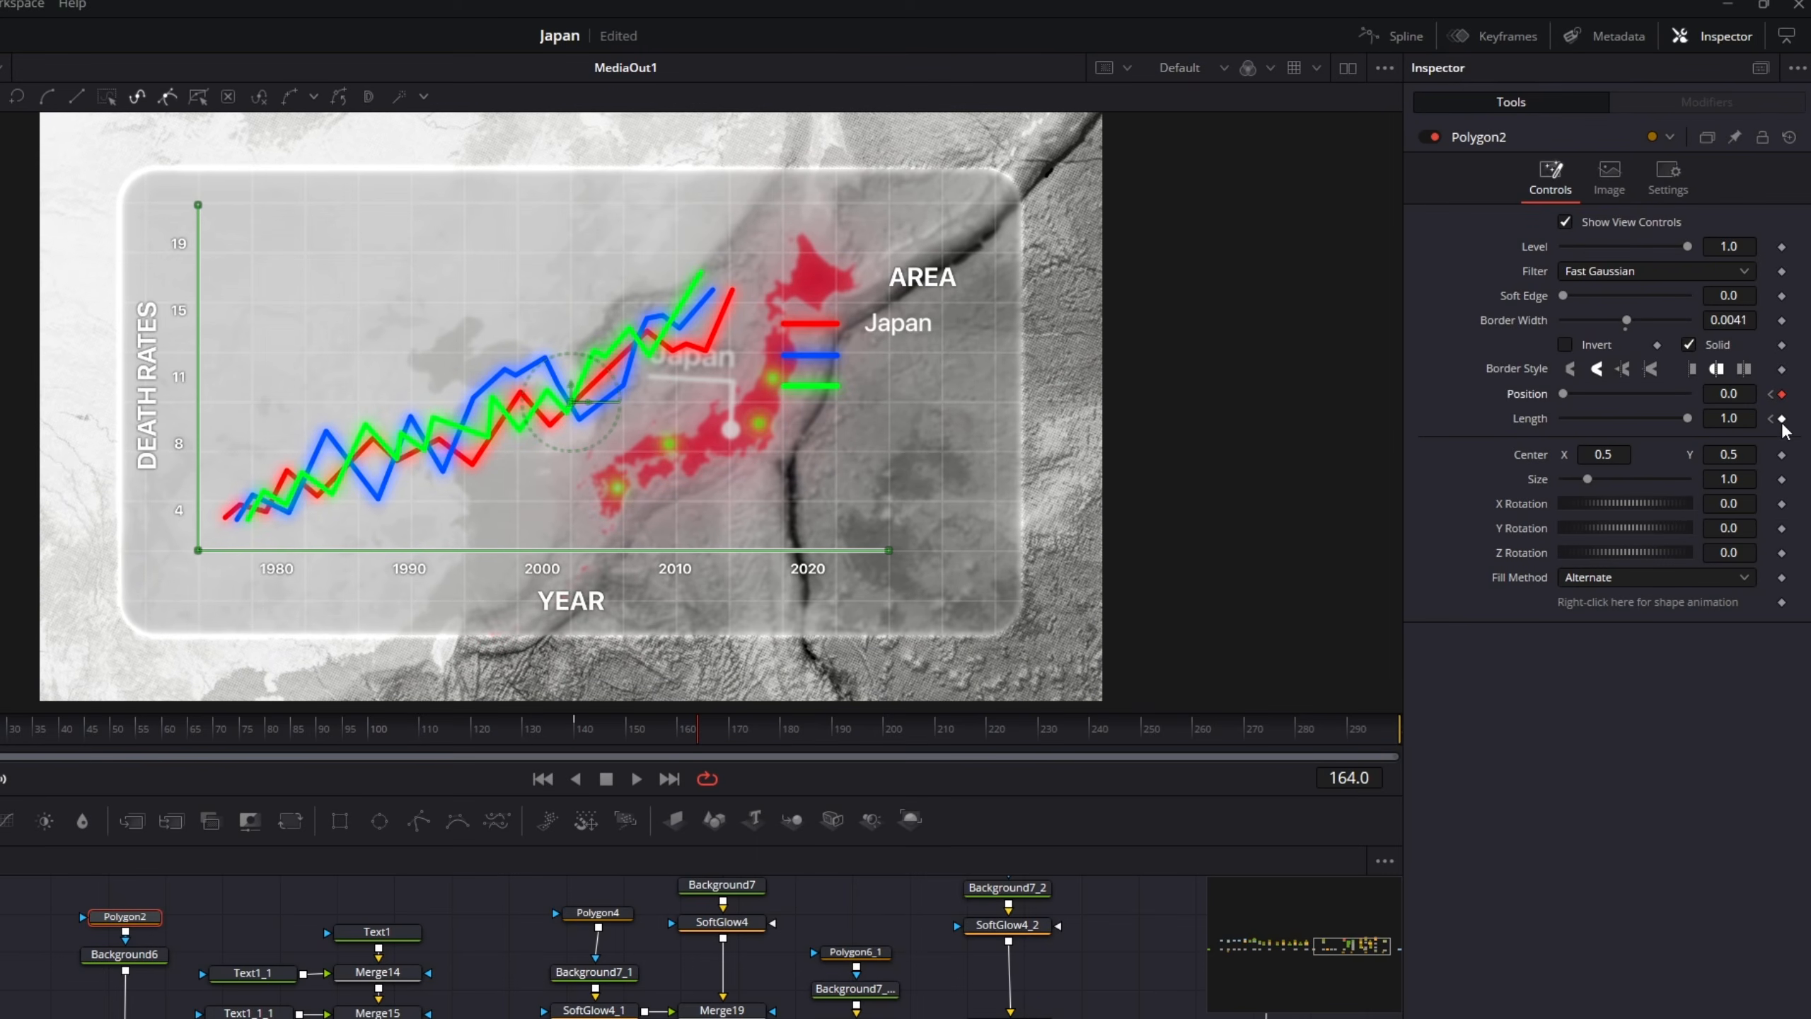
{"action": "left_click", "coordinate": [1782, 420]}
{"action": "left_click", "coordinate": [1771, 420]}
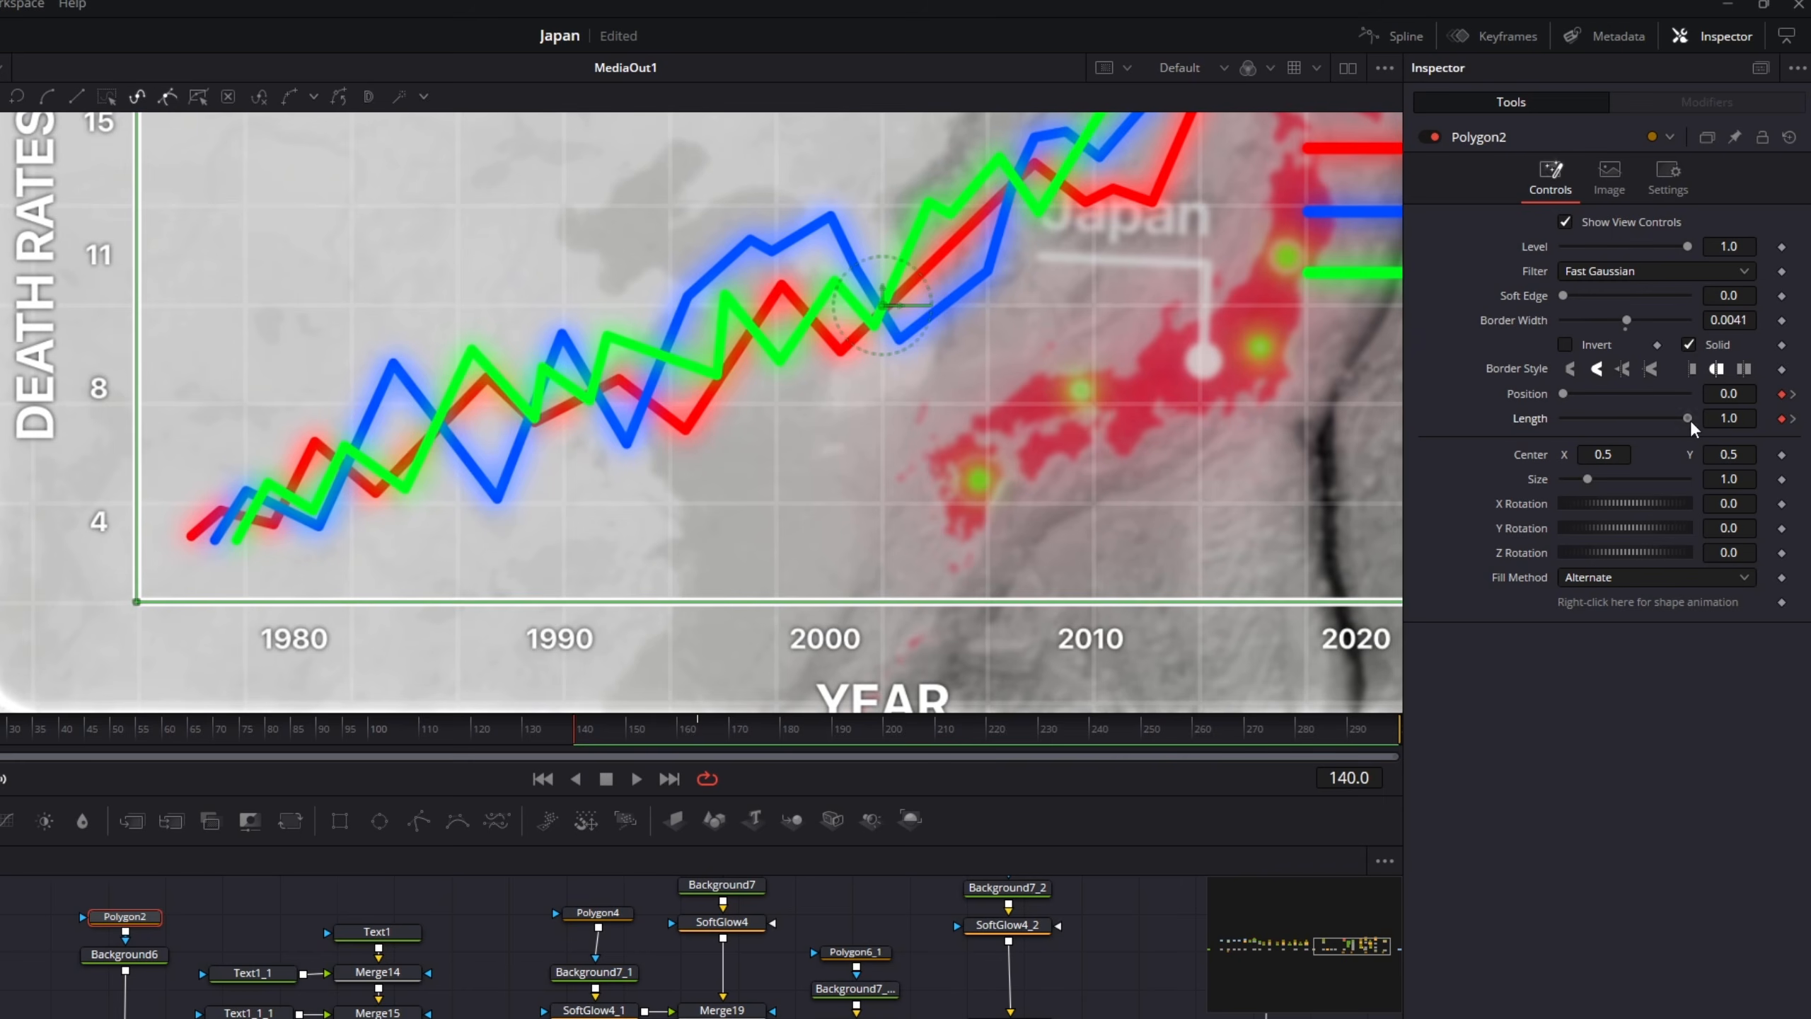
{"action": "left_click_drag", "start_coordinate": [1688, 419], "coordinate": [1539, 421]}
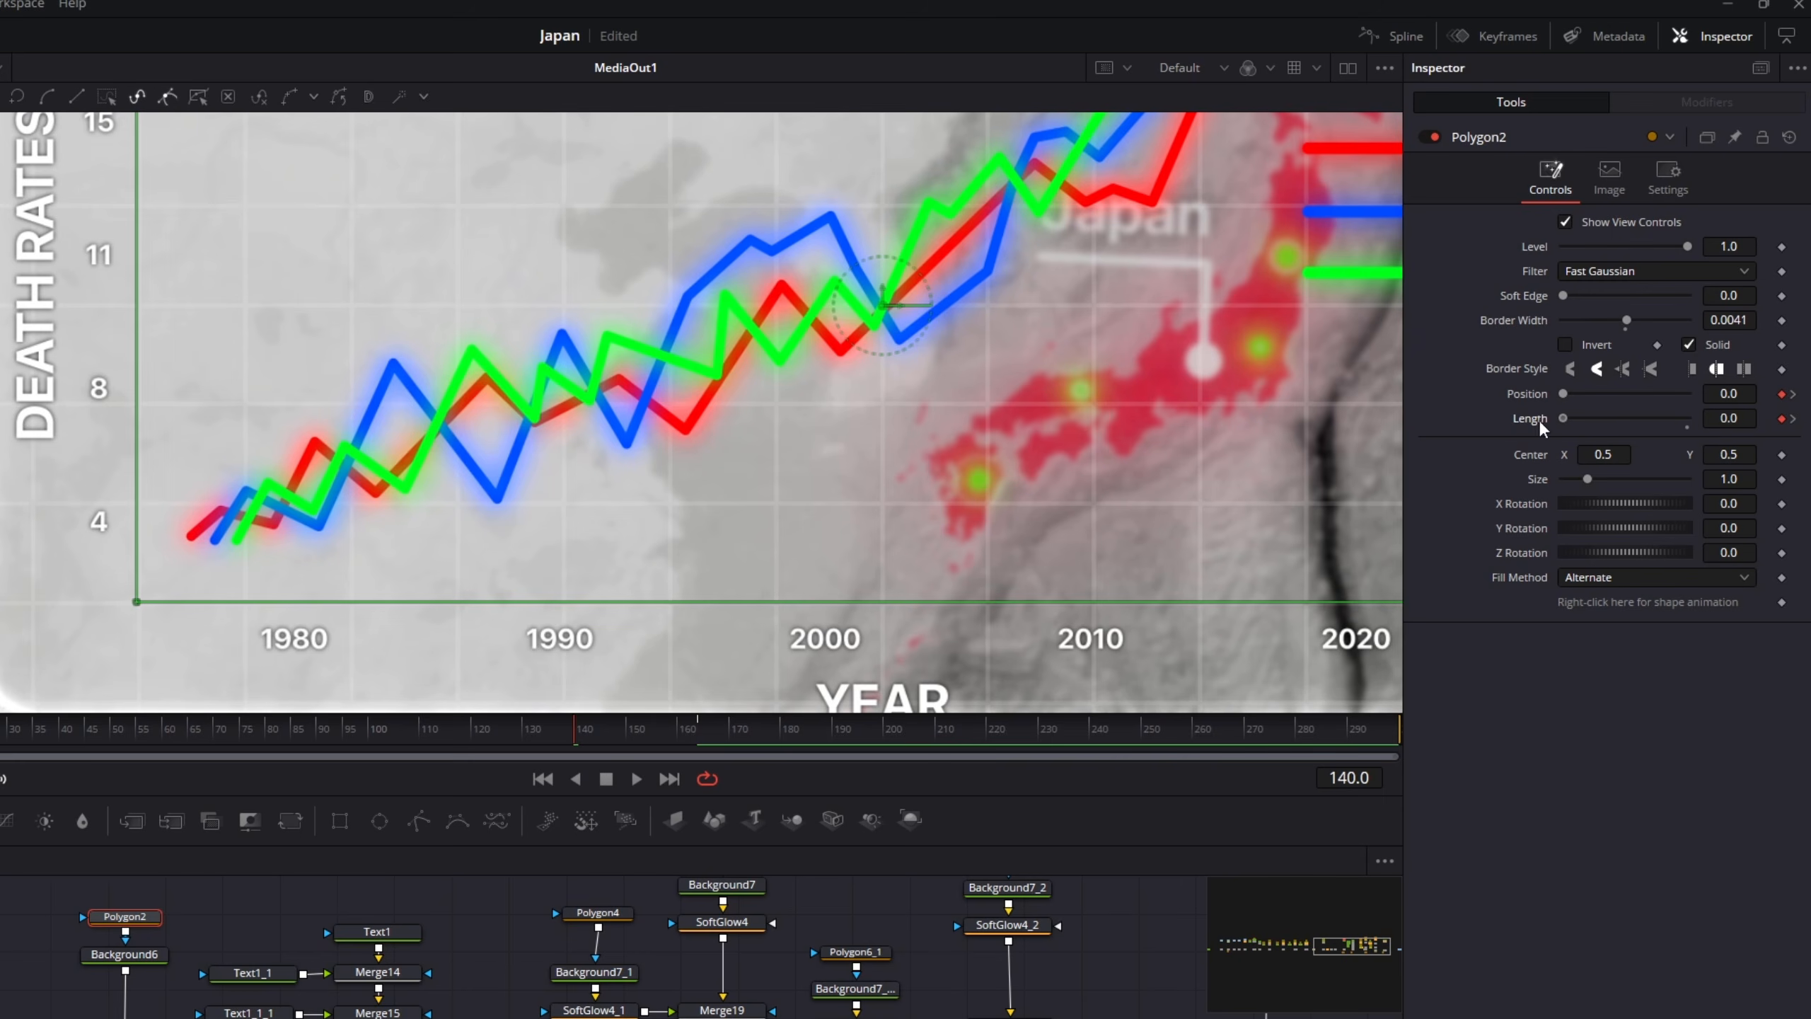
Adjust Polygon2's Position keyframe at frame 140 so the axis lines grow from their shared corner, and play back the reveal
{"action": "left_click_drag", "start_coordinate": [1280, 443], "coordinate": [633, 443]}
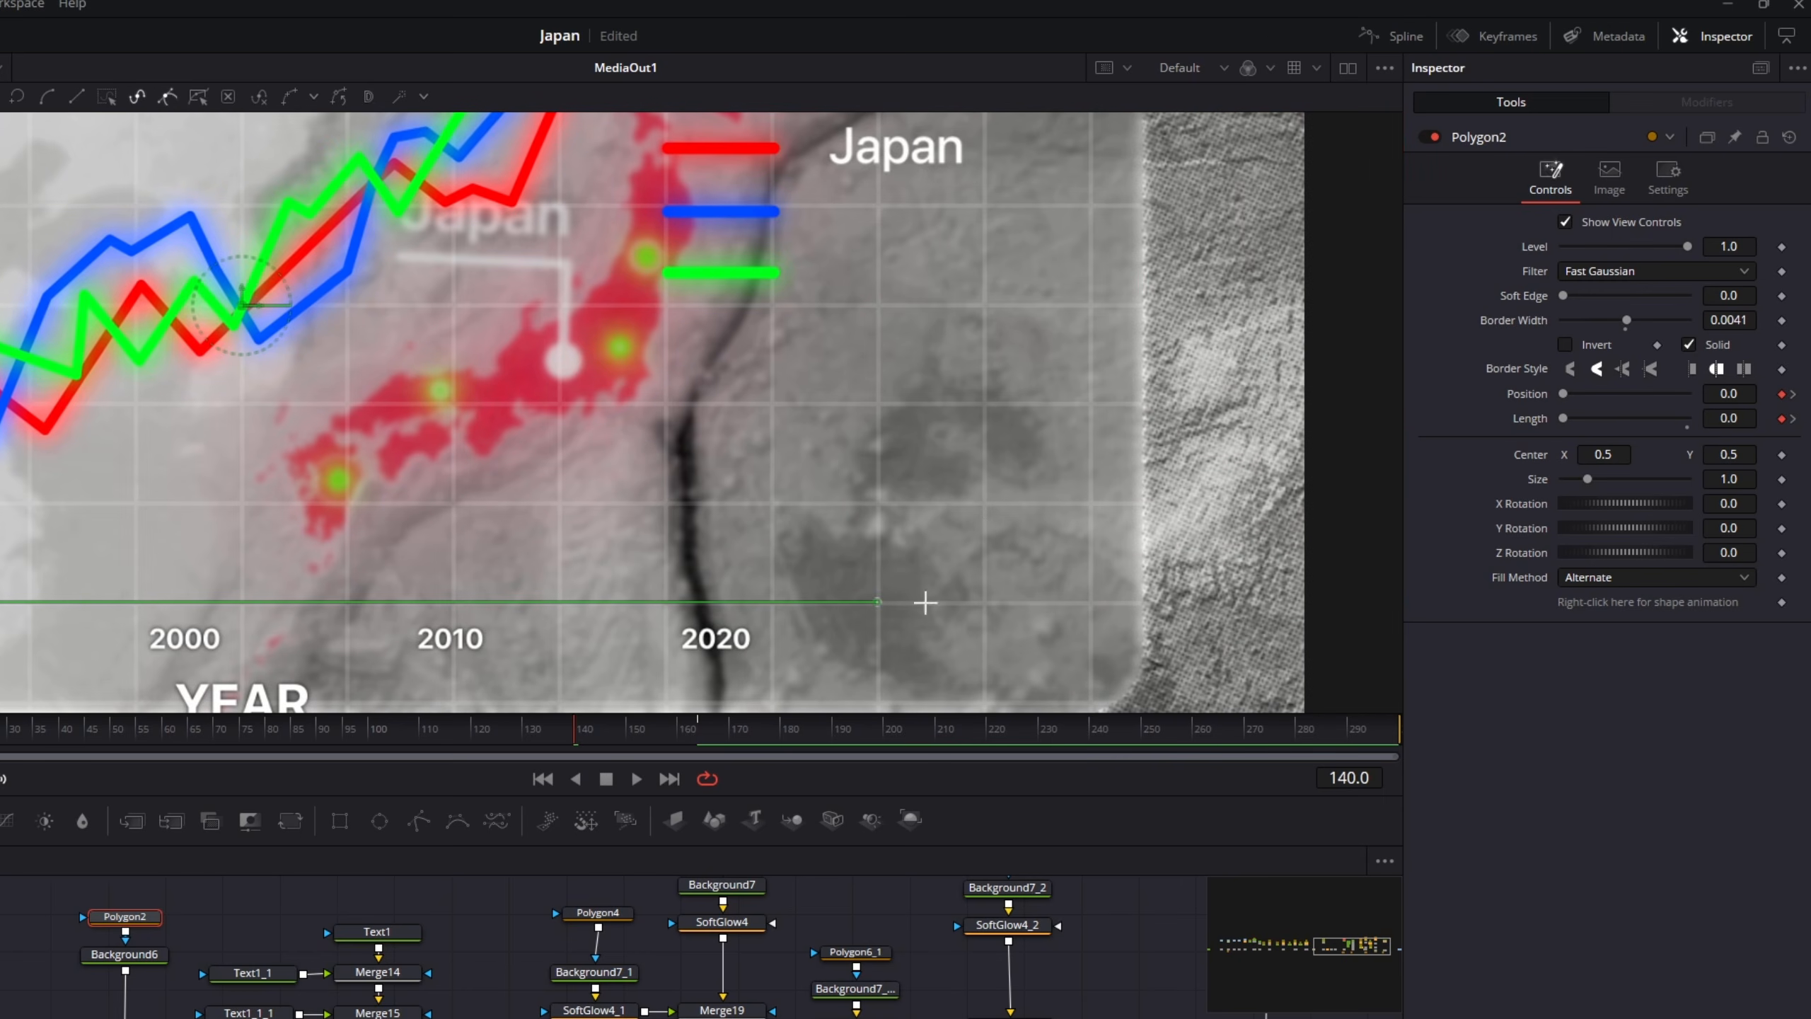
{"action": "scroll", "coordinate": [920, 601], "scroll_direction": "up", "scroll_amount": 3}
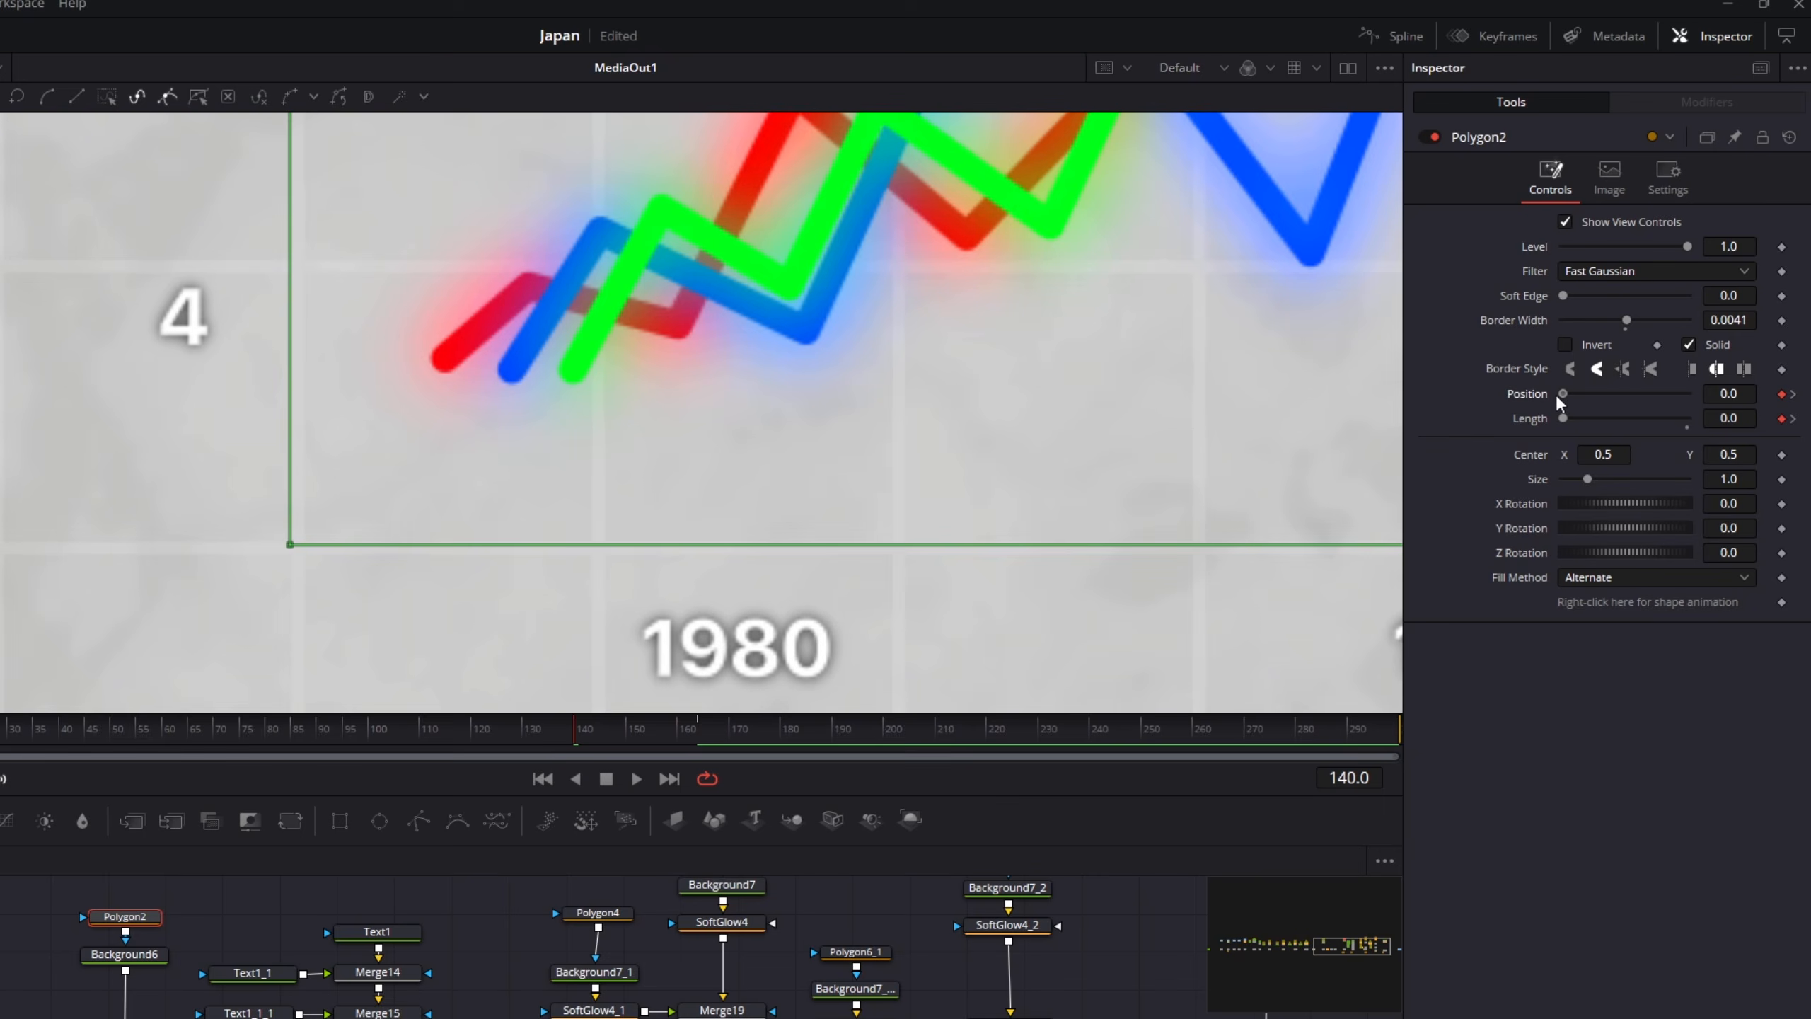
{"action": "left_click_drag", "start_coordinate": [1563, 394], "coordinate": [1722, 394]}
{"action": "key", "text": "space"}
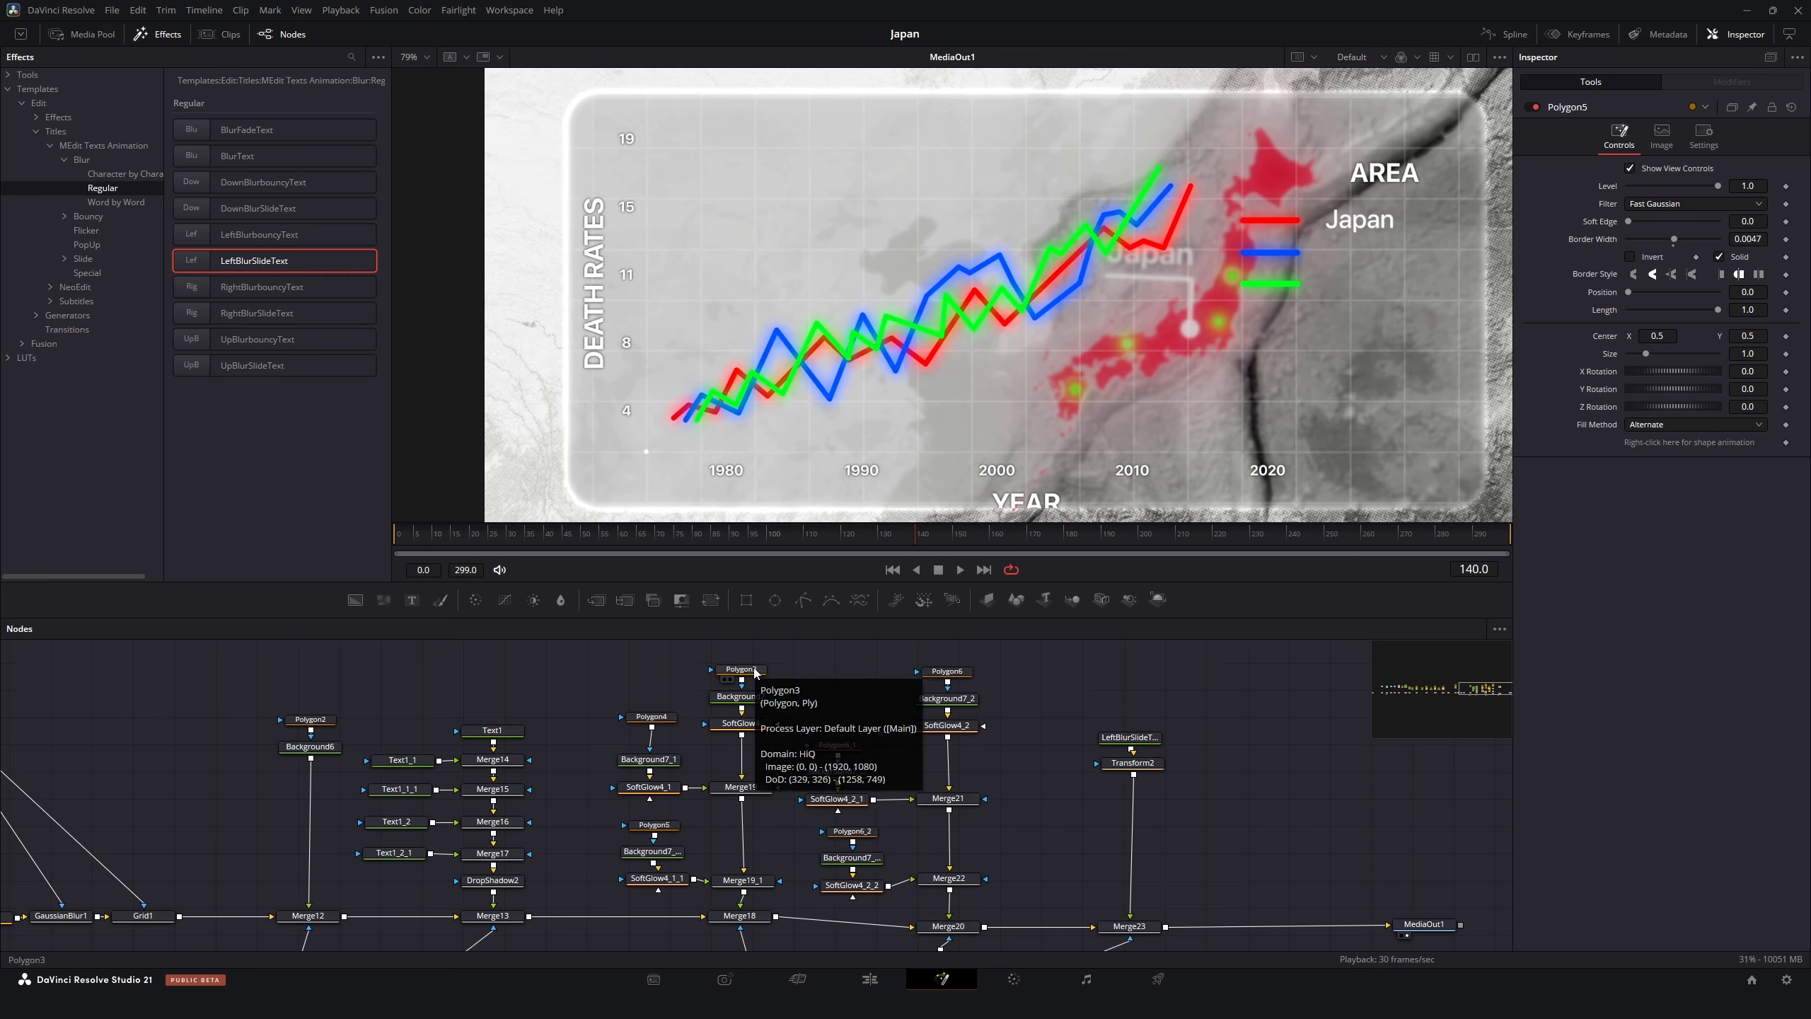
Select Polygon3, Polygon4 and Polygon5 and switch the Inspector to editing all three tools together
{"action": "left_click", "coordinate": [735, 678]}
{"action": "left_click", "coordinate": [663, 717], "text": "ctrl"}
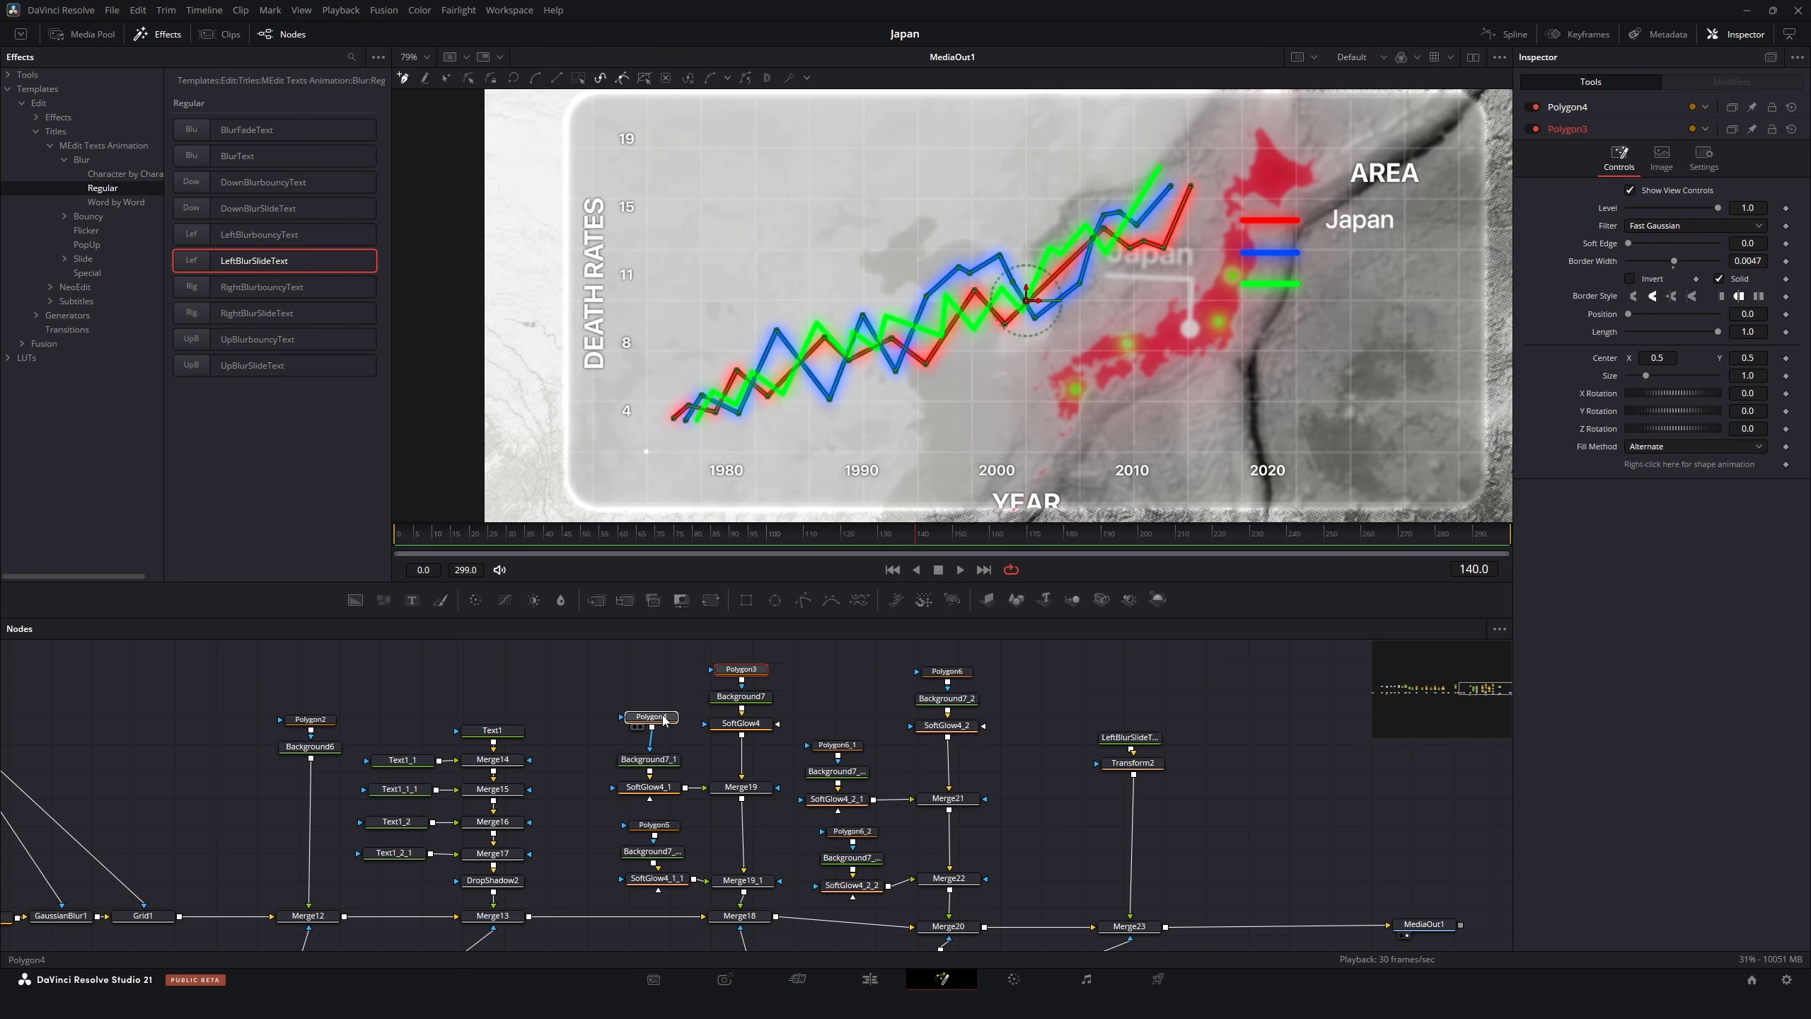
{"action": "left_click", "coordinate": [652, 830], "text": "ctrl"}
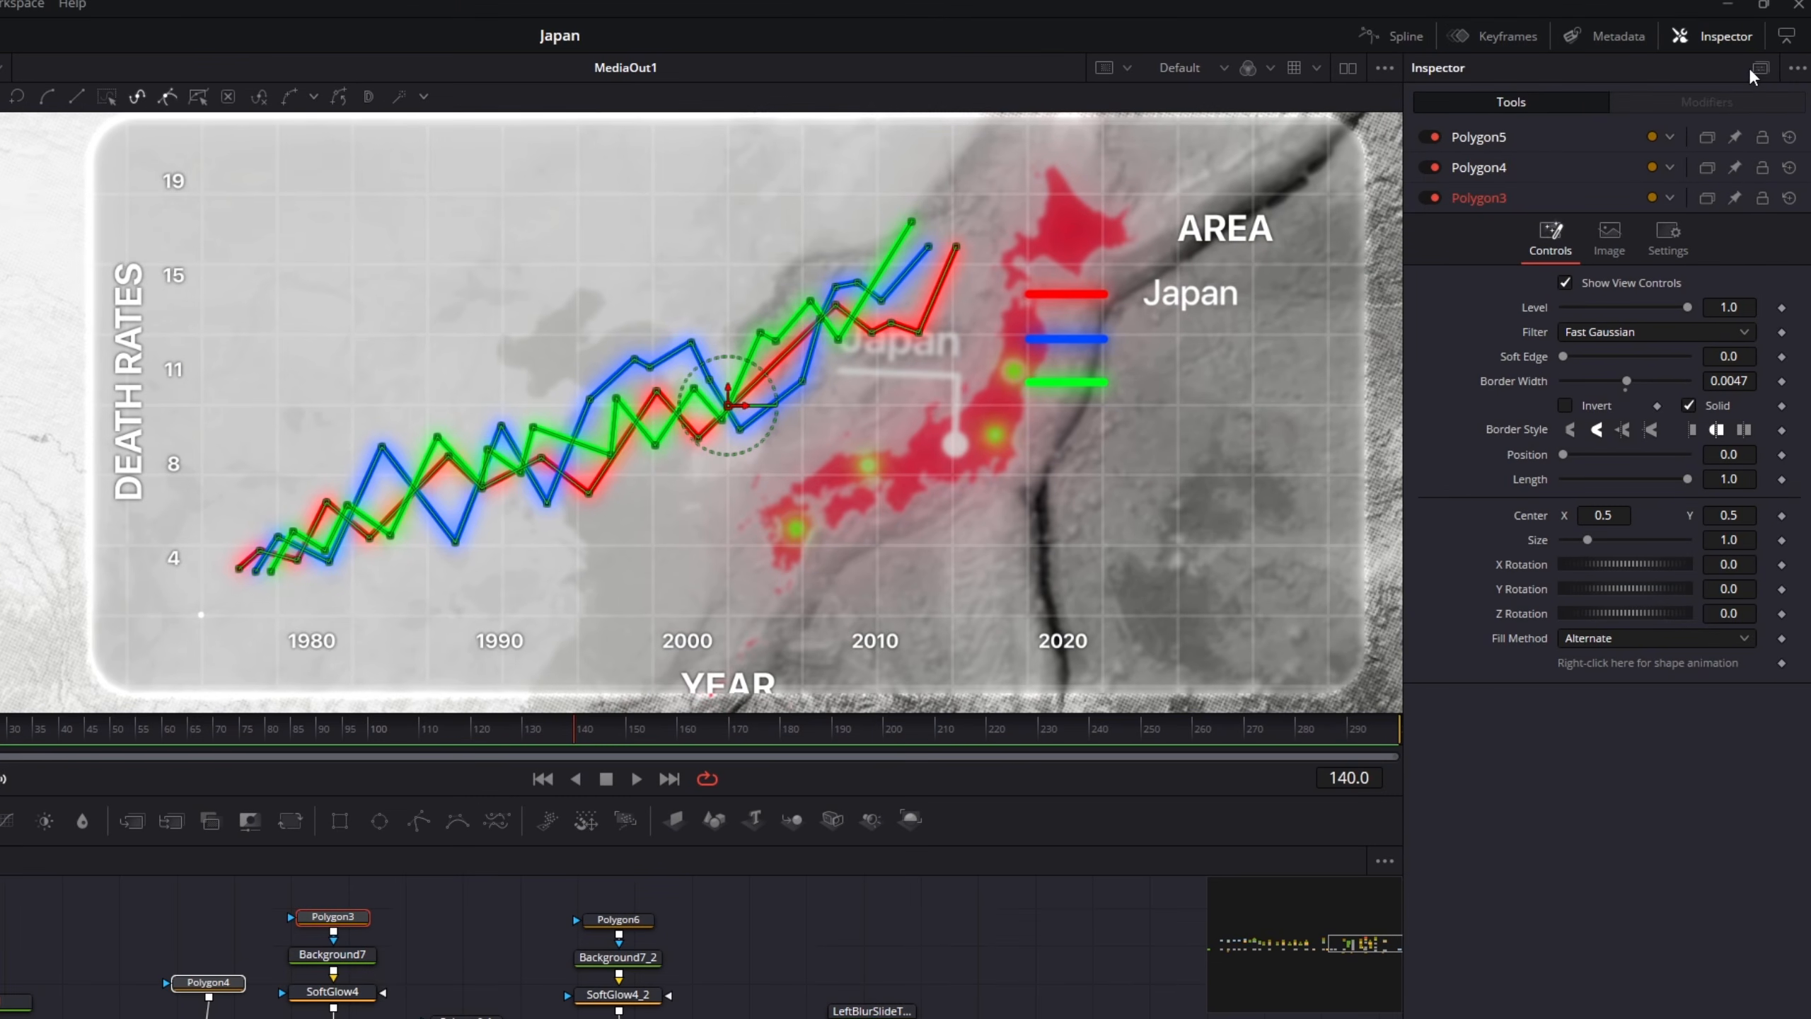
{"action": "left_click", "coordinate": [1758, 69]}
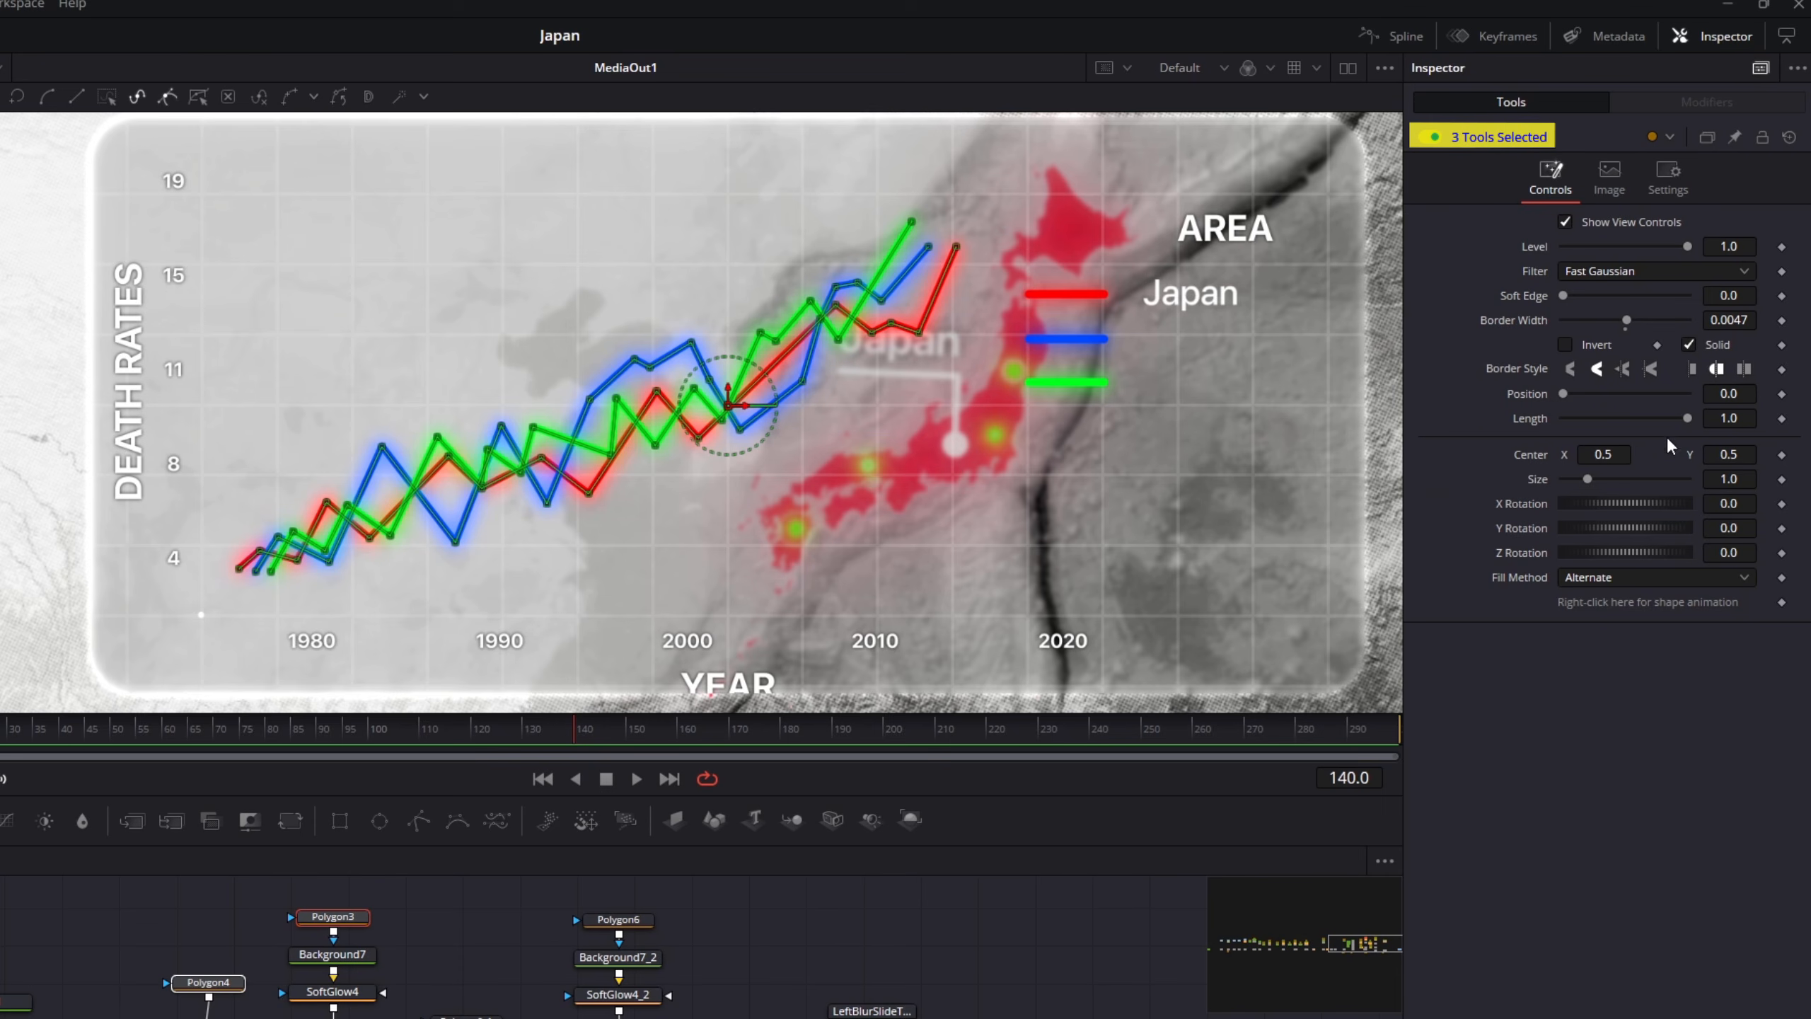
Keyframe the shared Length of the three graph-line polygons from 0.0 at frame 140 to 1.0 at about frame 180
{"action": "left_click", "coordinate": [1781, 419]}
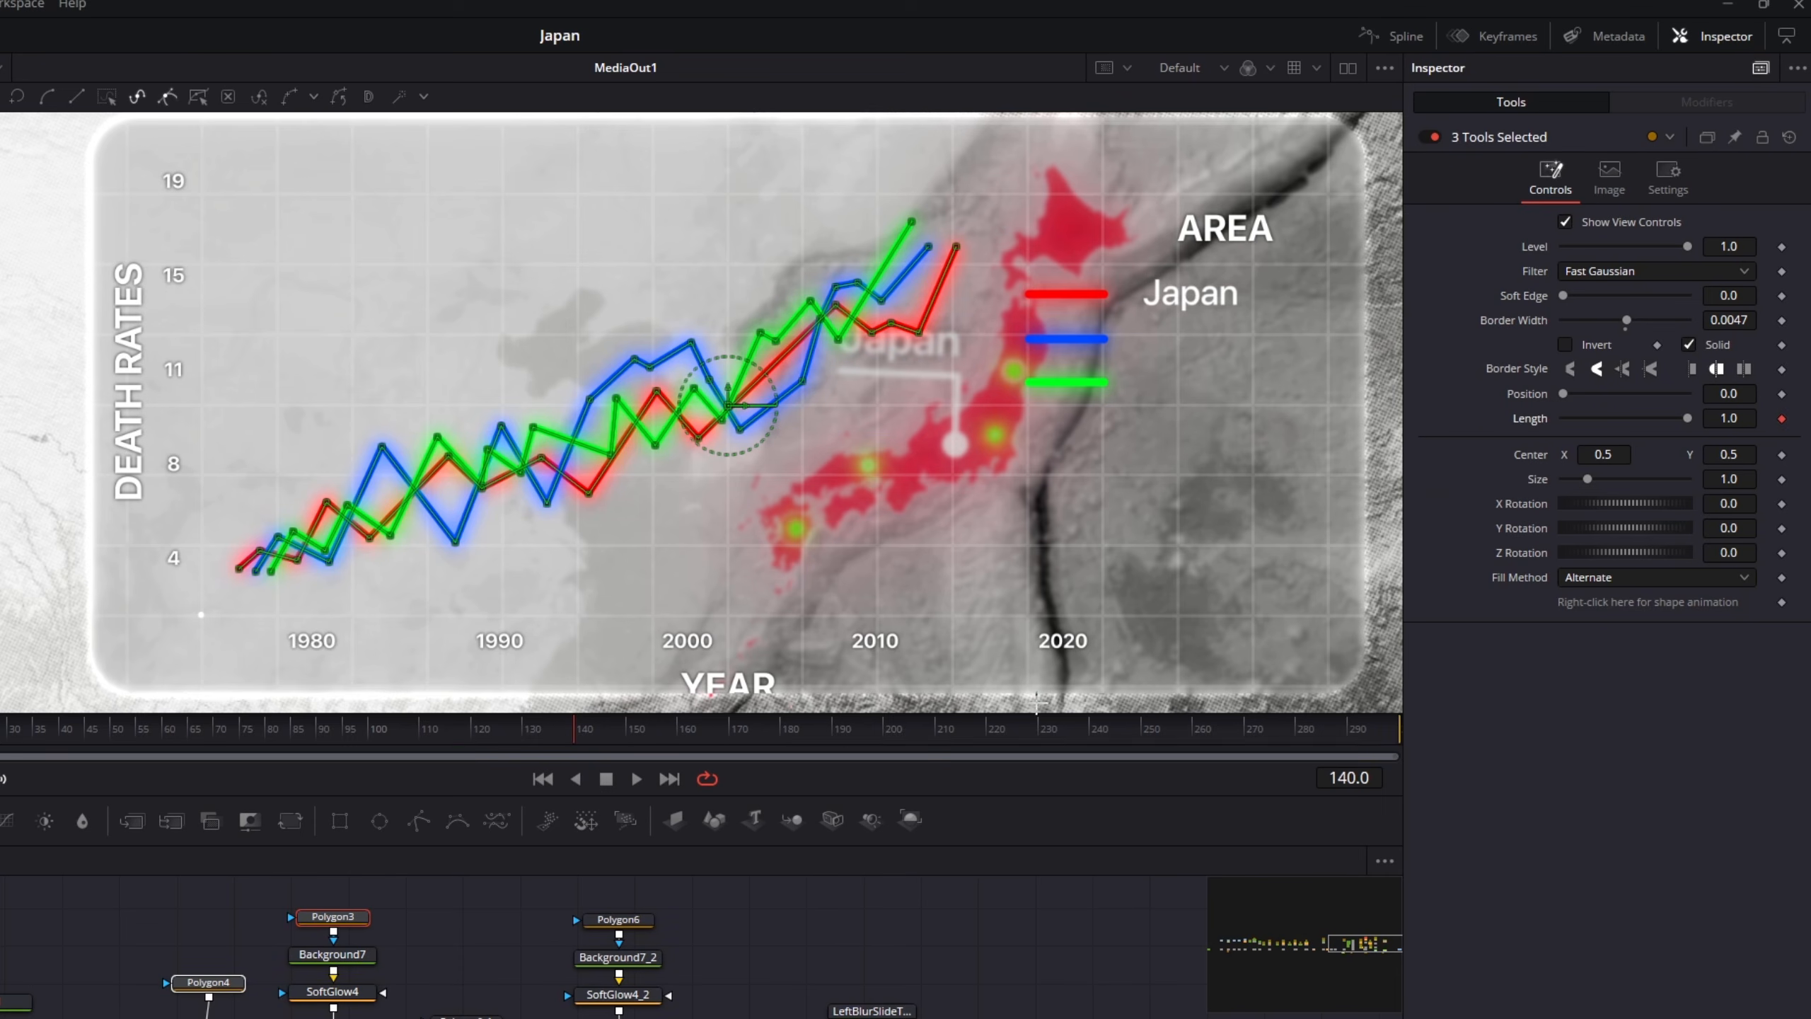
{"action": "left_click", "coordinate": [782, 746]}
{"action": "left_click", "coordinate": [1782, 418]}
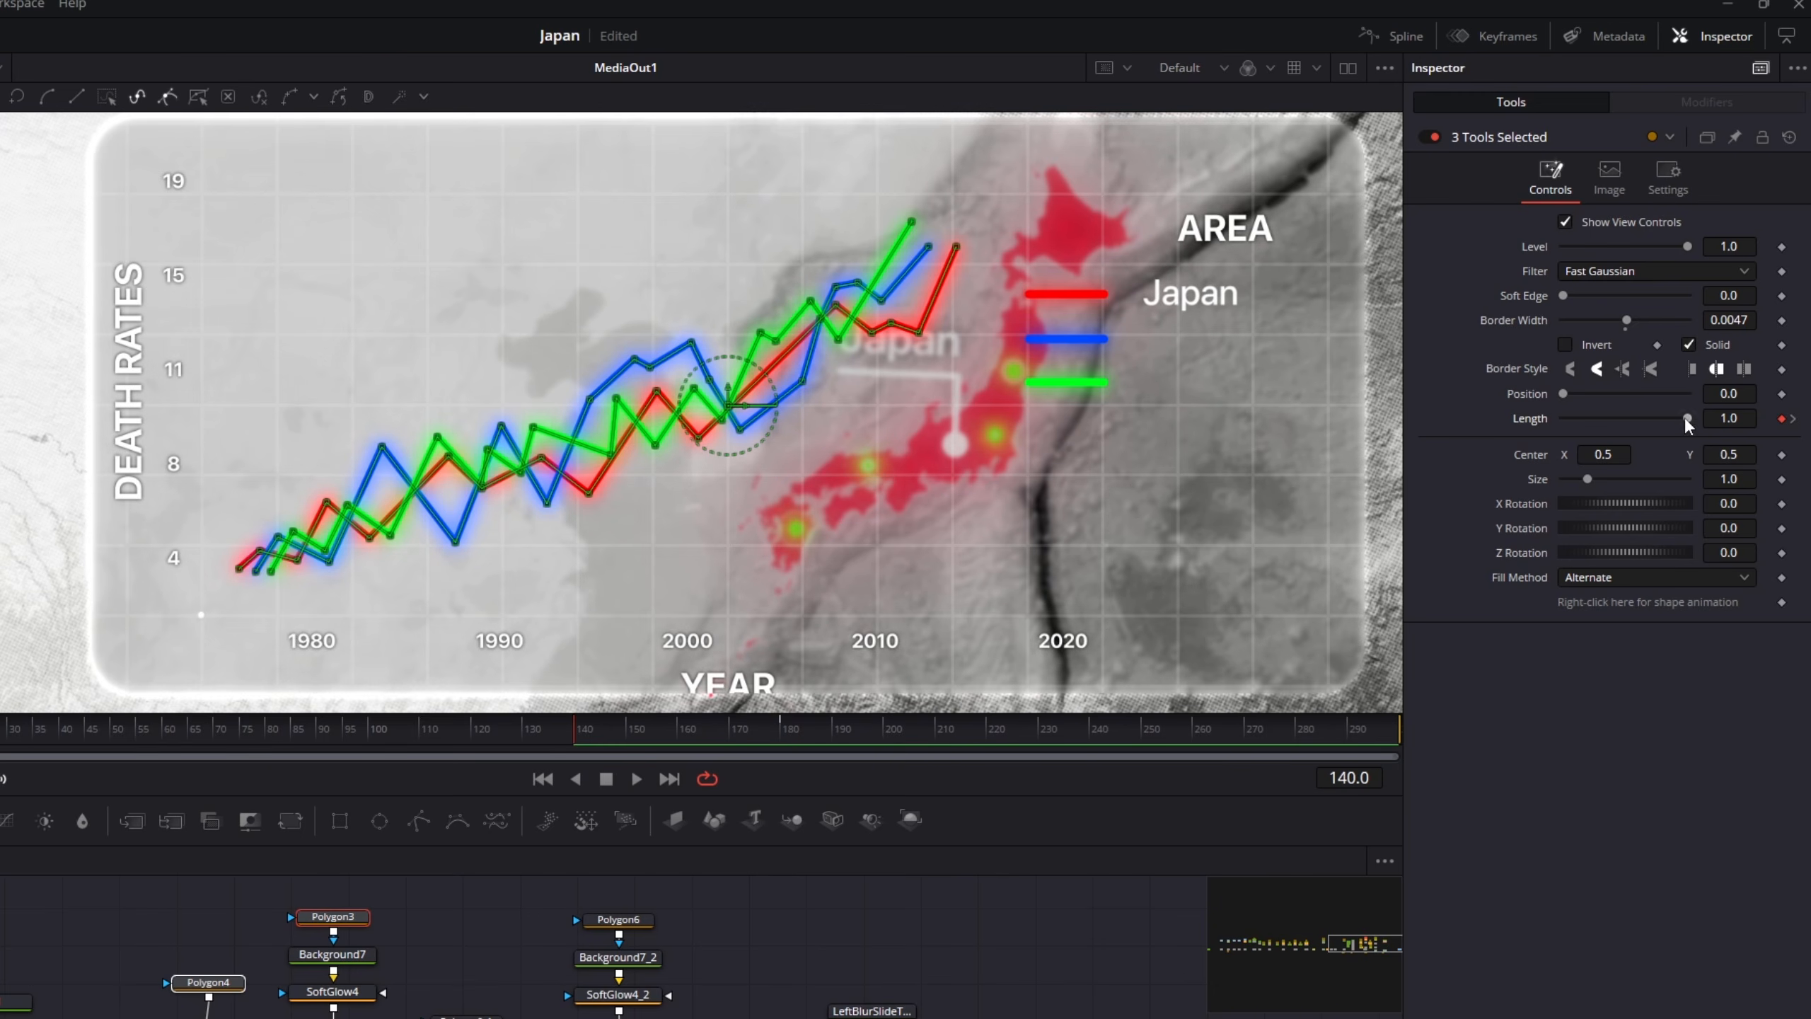
{"action": "left_click_drag", "start_coordinate": [780, 731], "coordinate": [832, 737]}
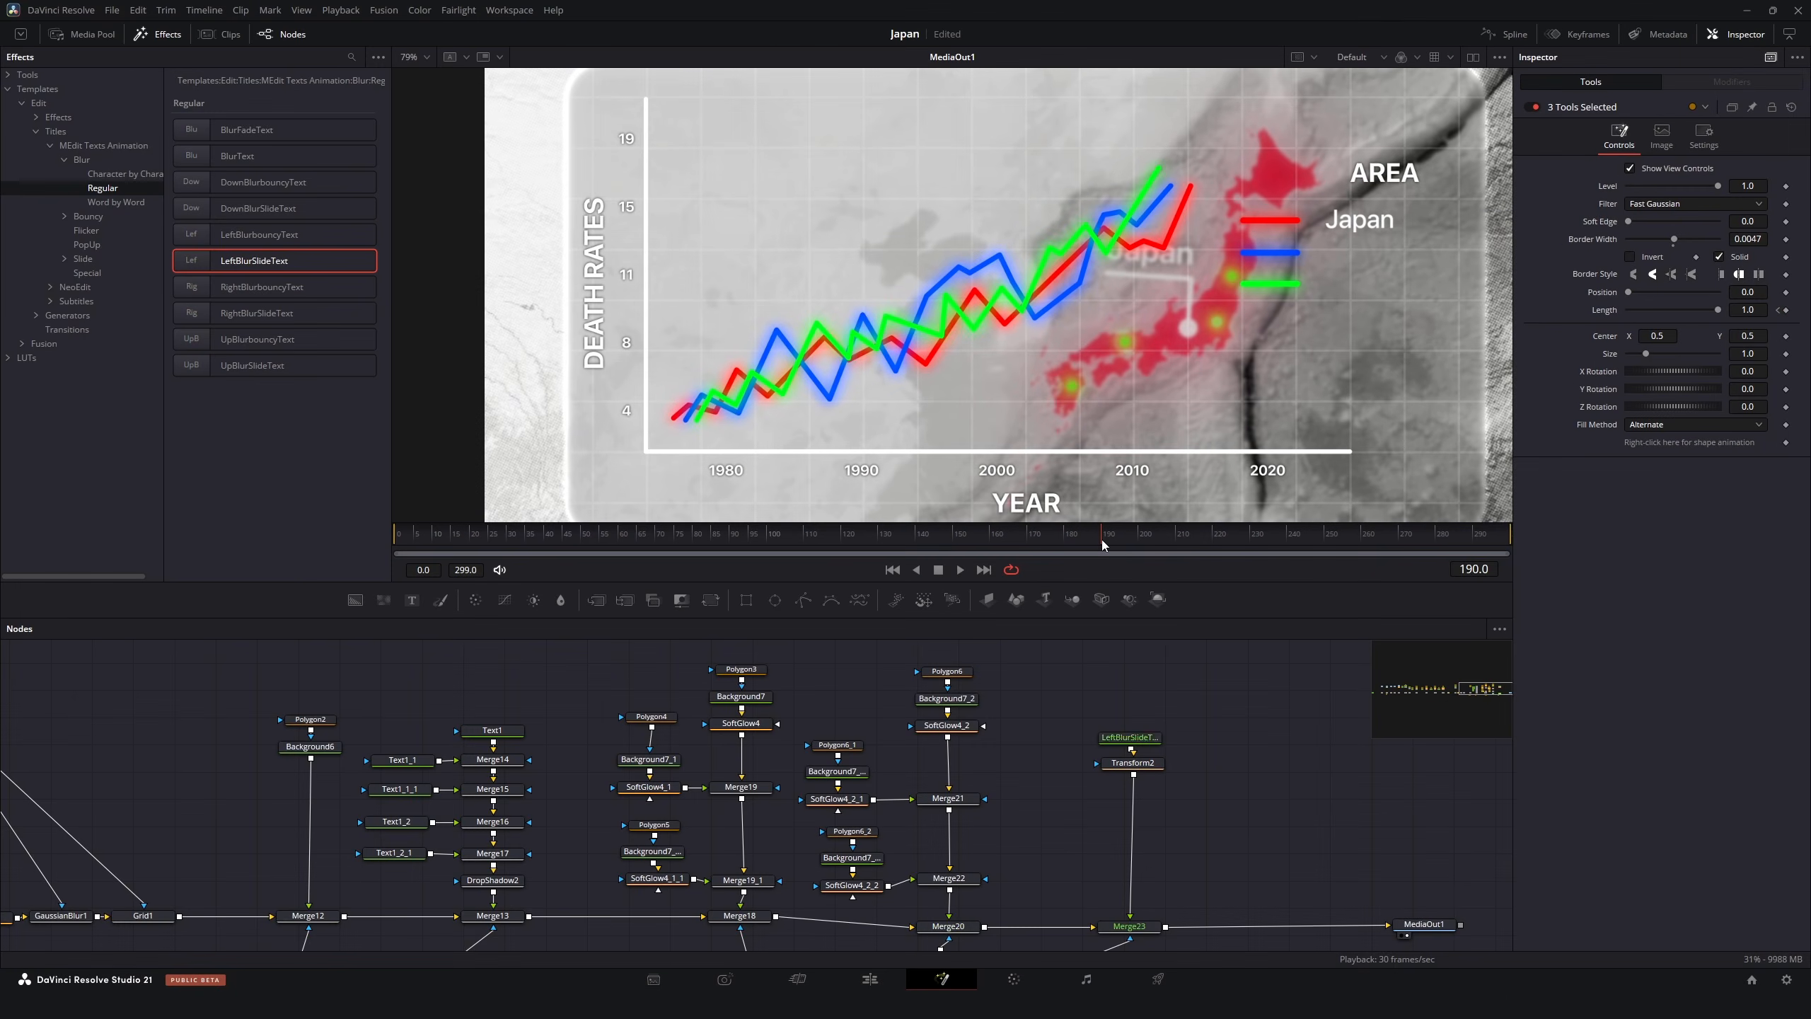
{"action": "left_click_drag", "start_coordinate": [1102, 540], "coordinate": [907, 547]}
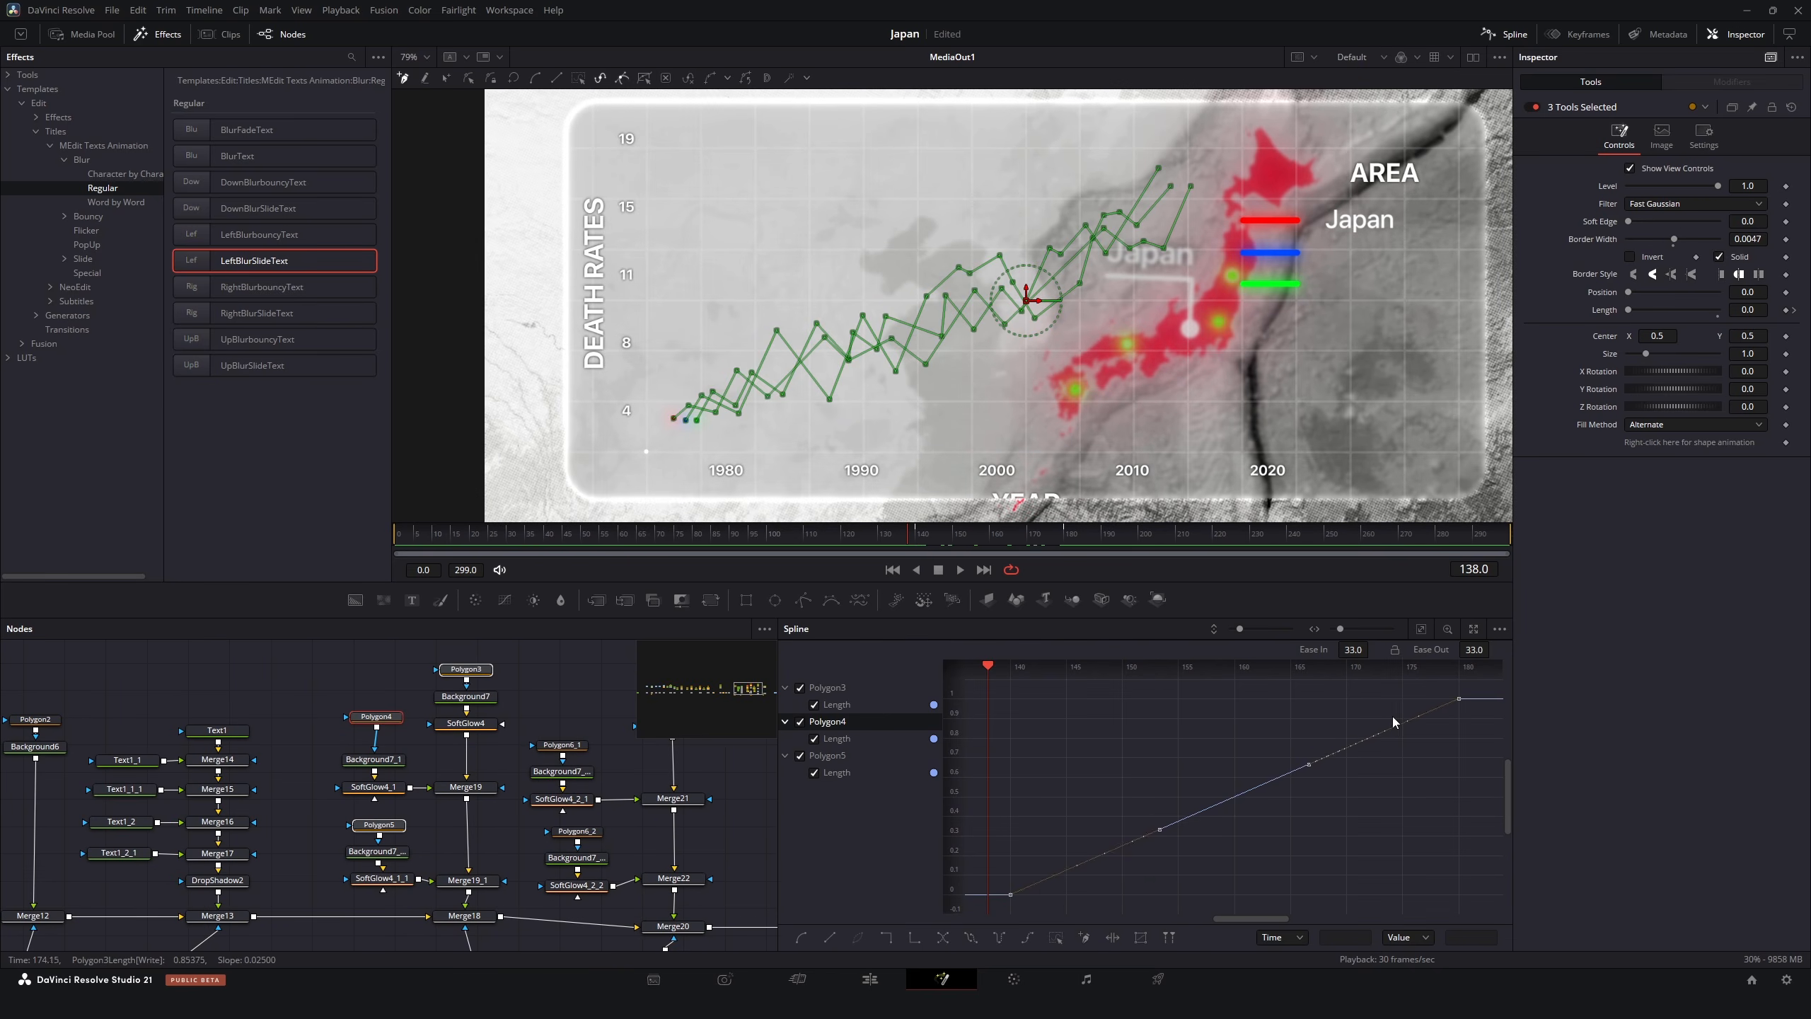
Smooth the graph-line Length keyframes in the spline editor with Ease In 29.1 and Ease Out 70.8, and play back
{"action": "key", "text": "shift+s"}
{"action": "left_click_drag", "start_coordinate": [1472, 648], "coordinate": [1557, 648]}
{"action": "left_click_drag", "start_coordinate": [1357, 650], "coordinate": [1348, 650]}
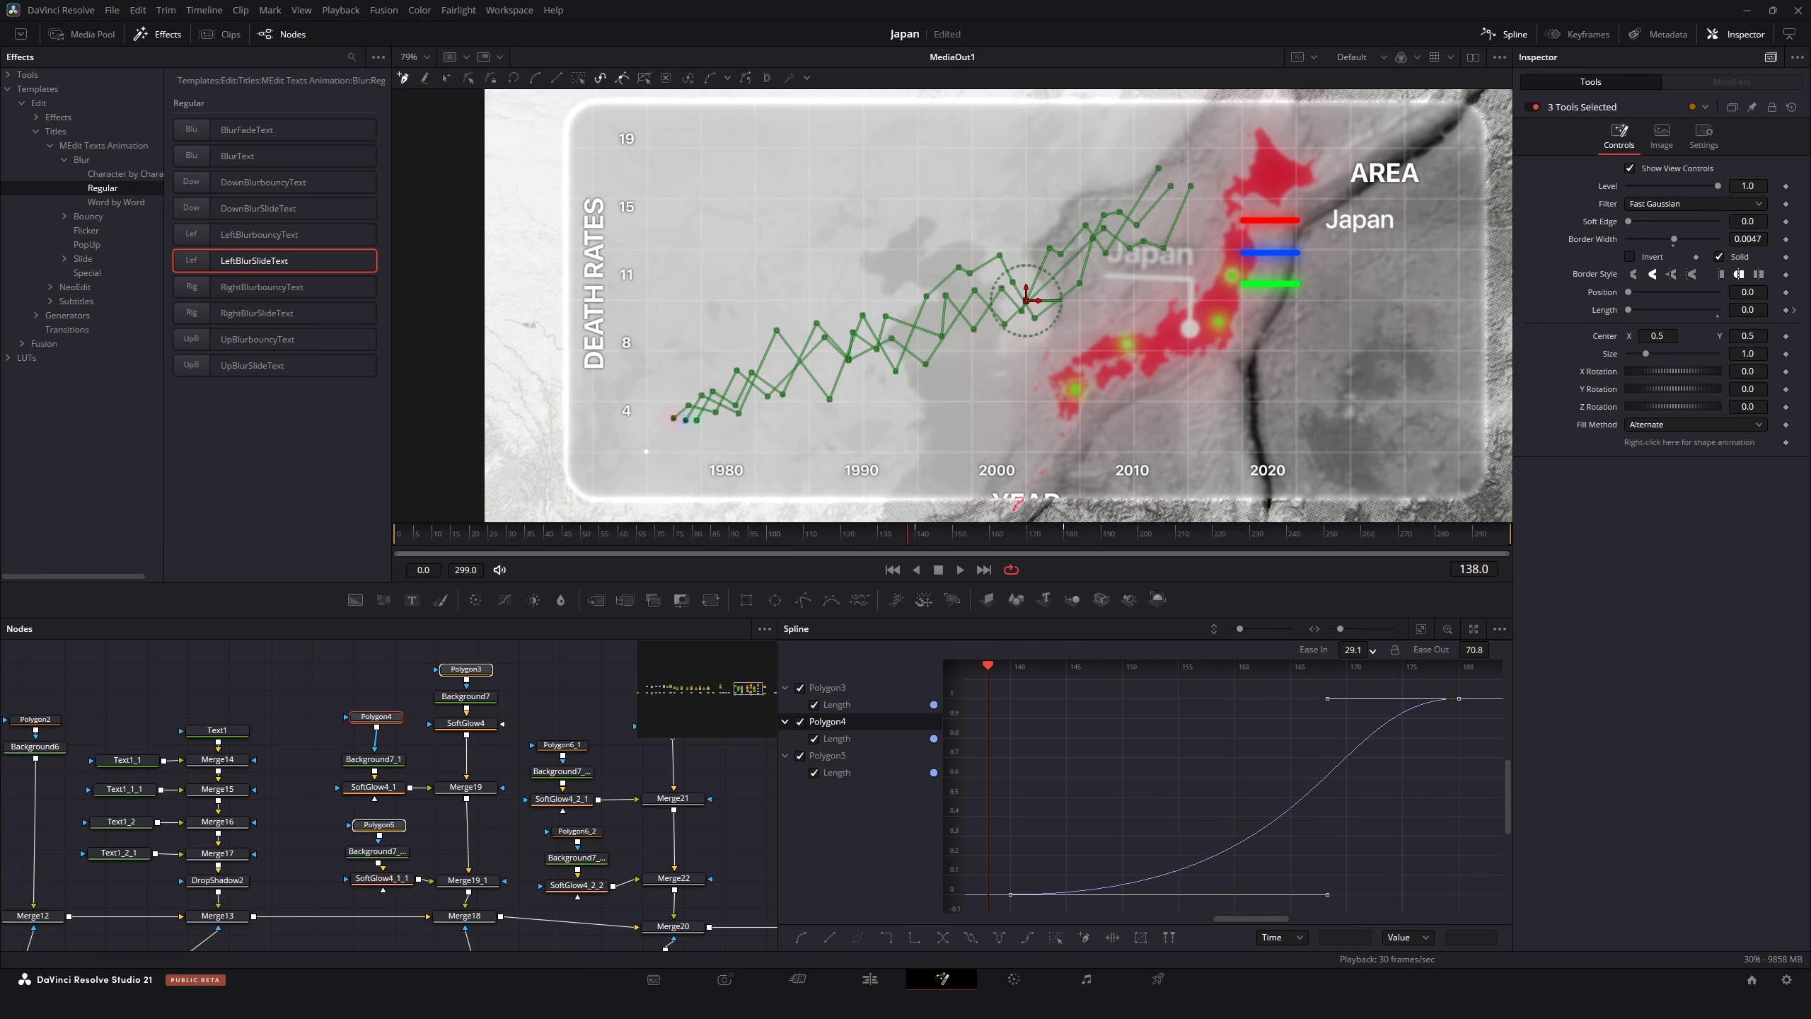
{"action": "key", "text": "space"}
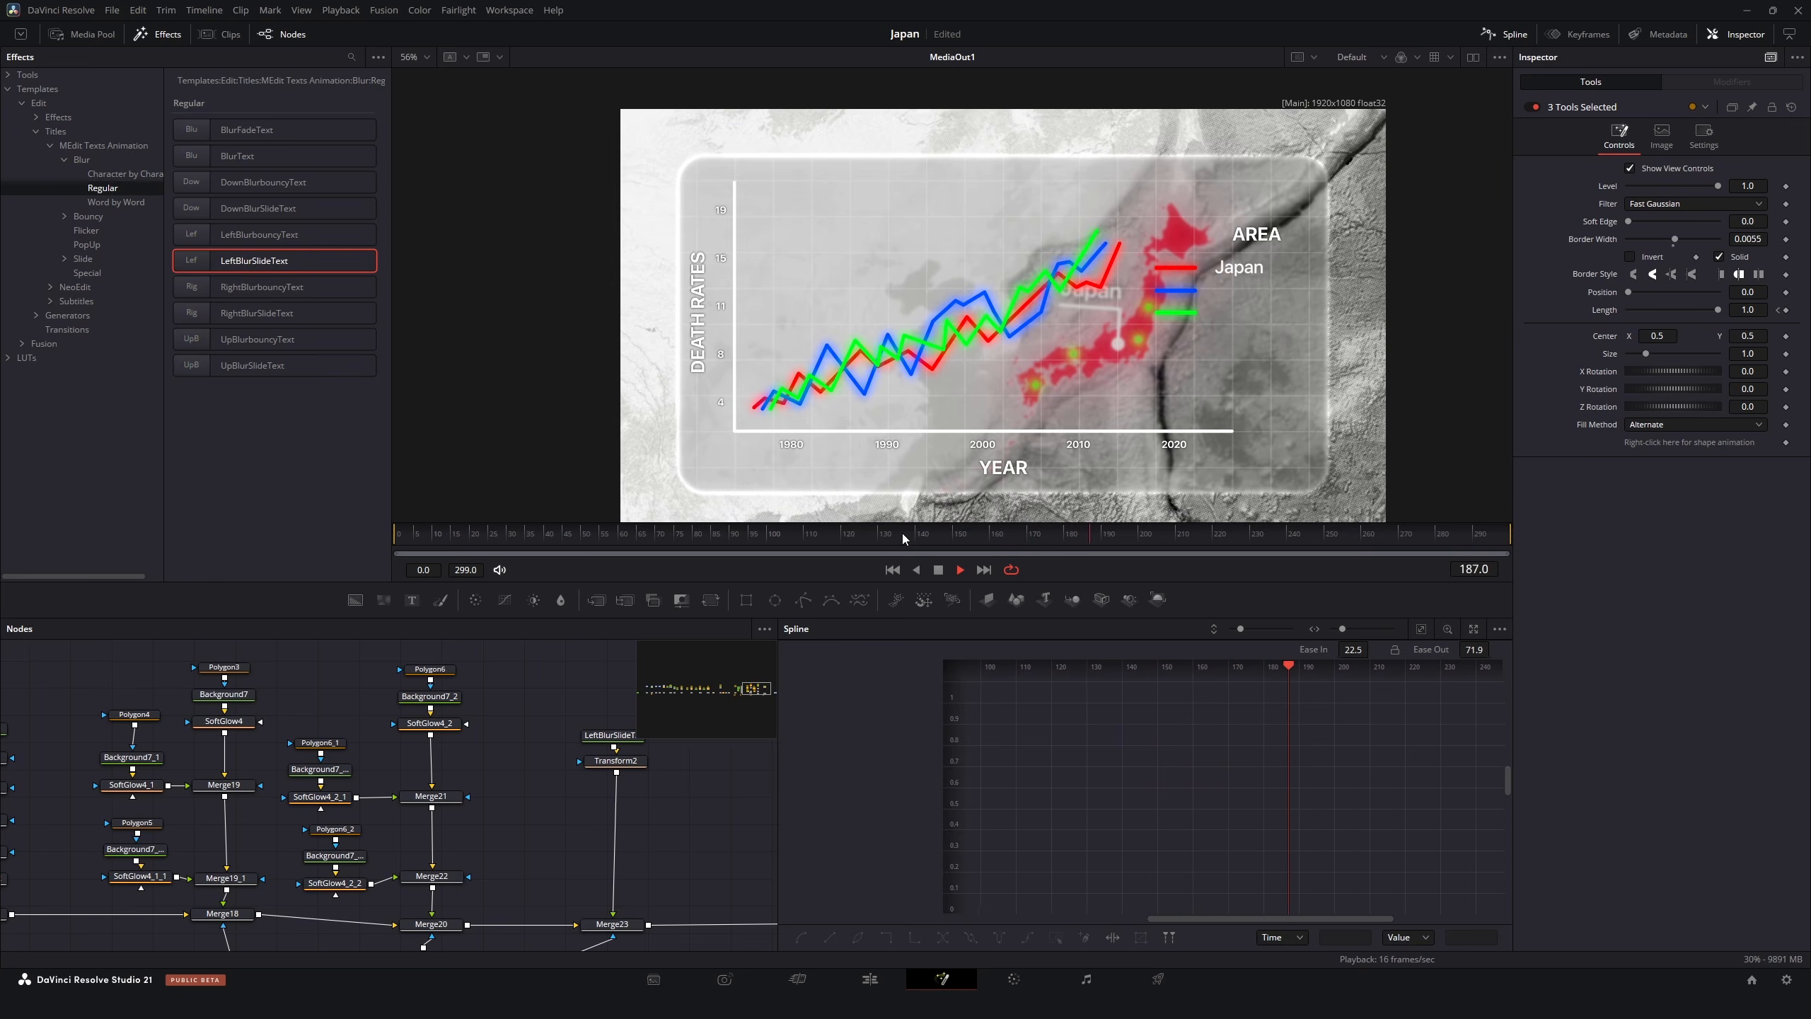
Set the Animation Speed of the Japan legend text to 8, and loop playback of the composition on the Edit page
{"action": "left_click", "coordinate": [903, 532]}
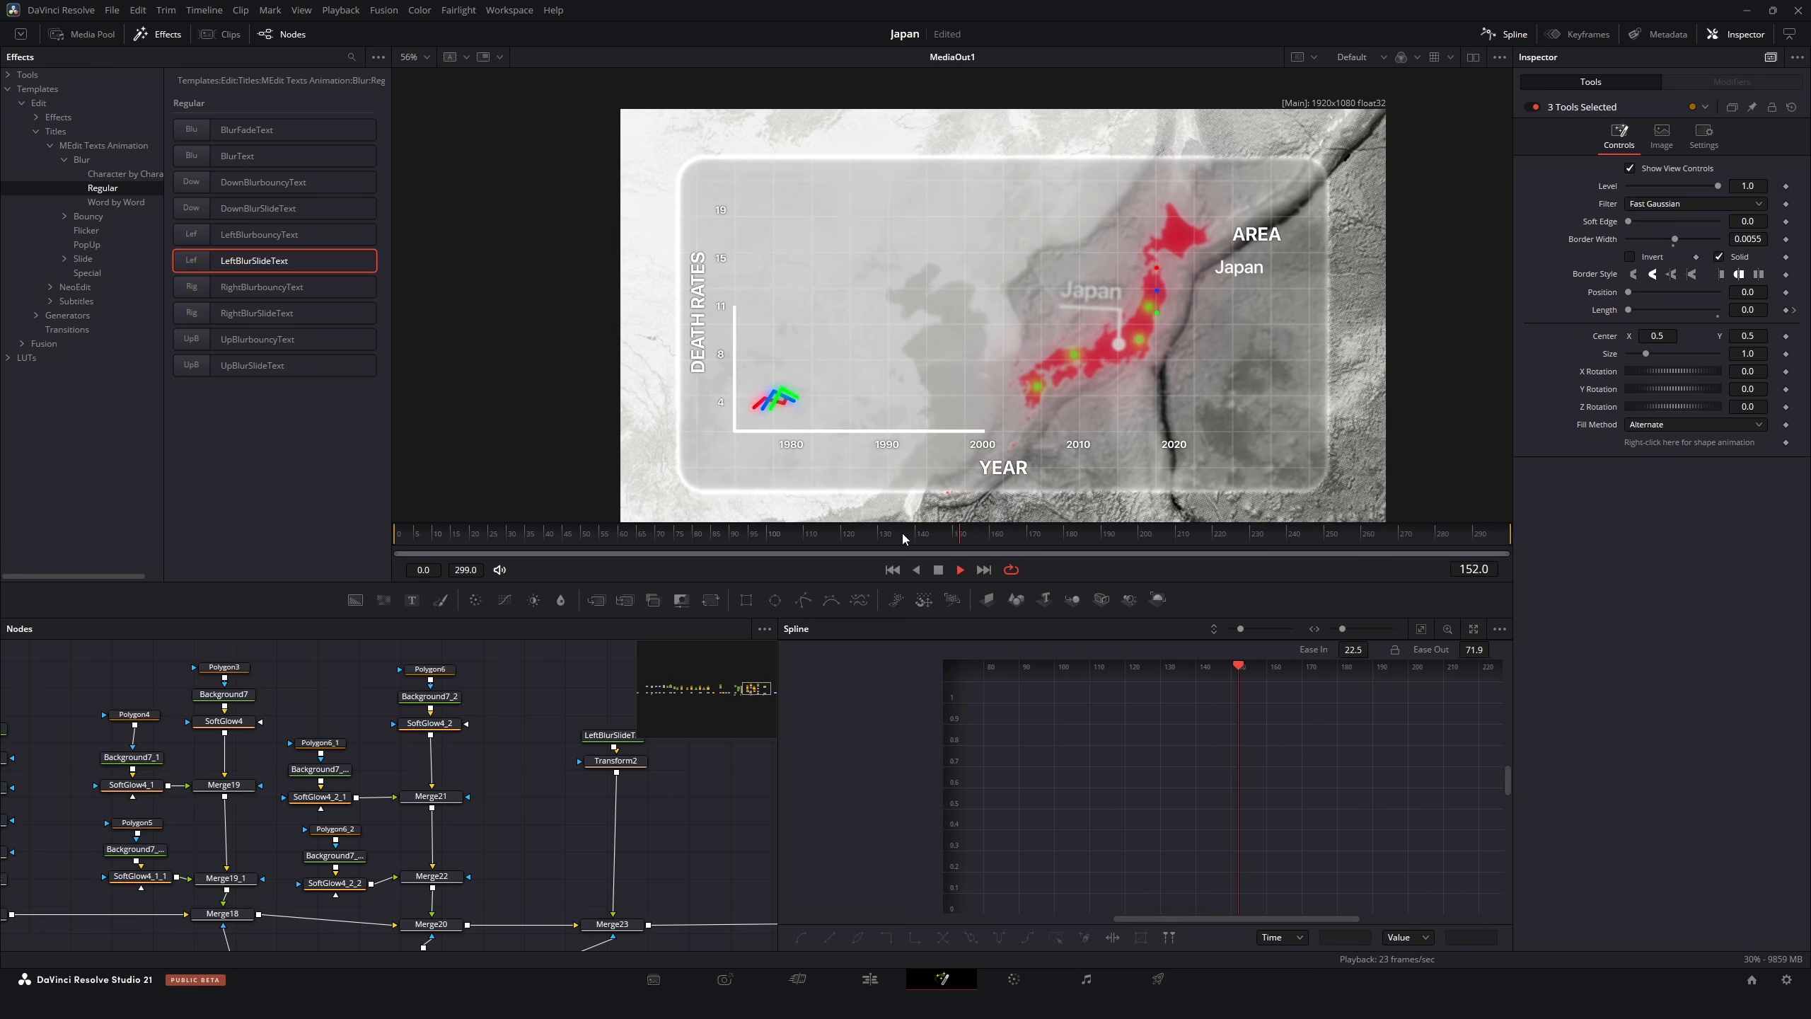
{"action": "left_click", "coordinate": [609, 735]}
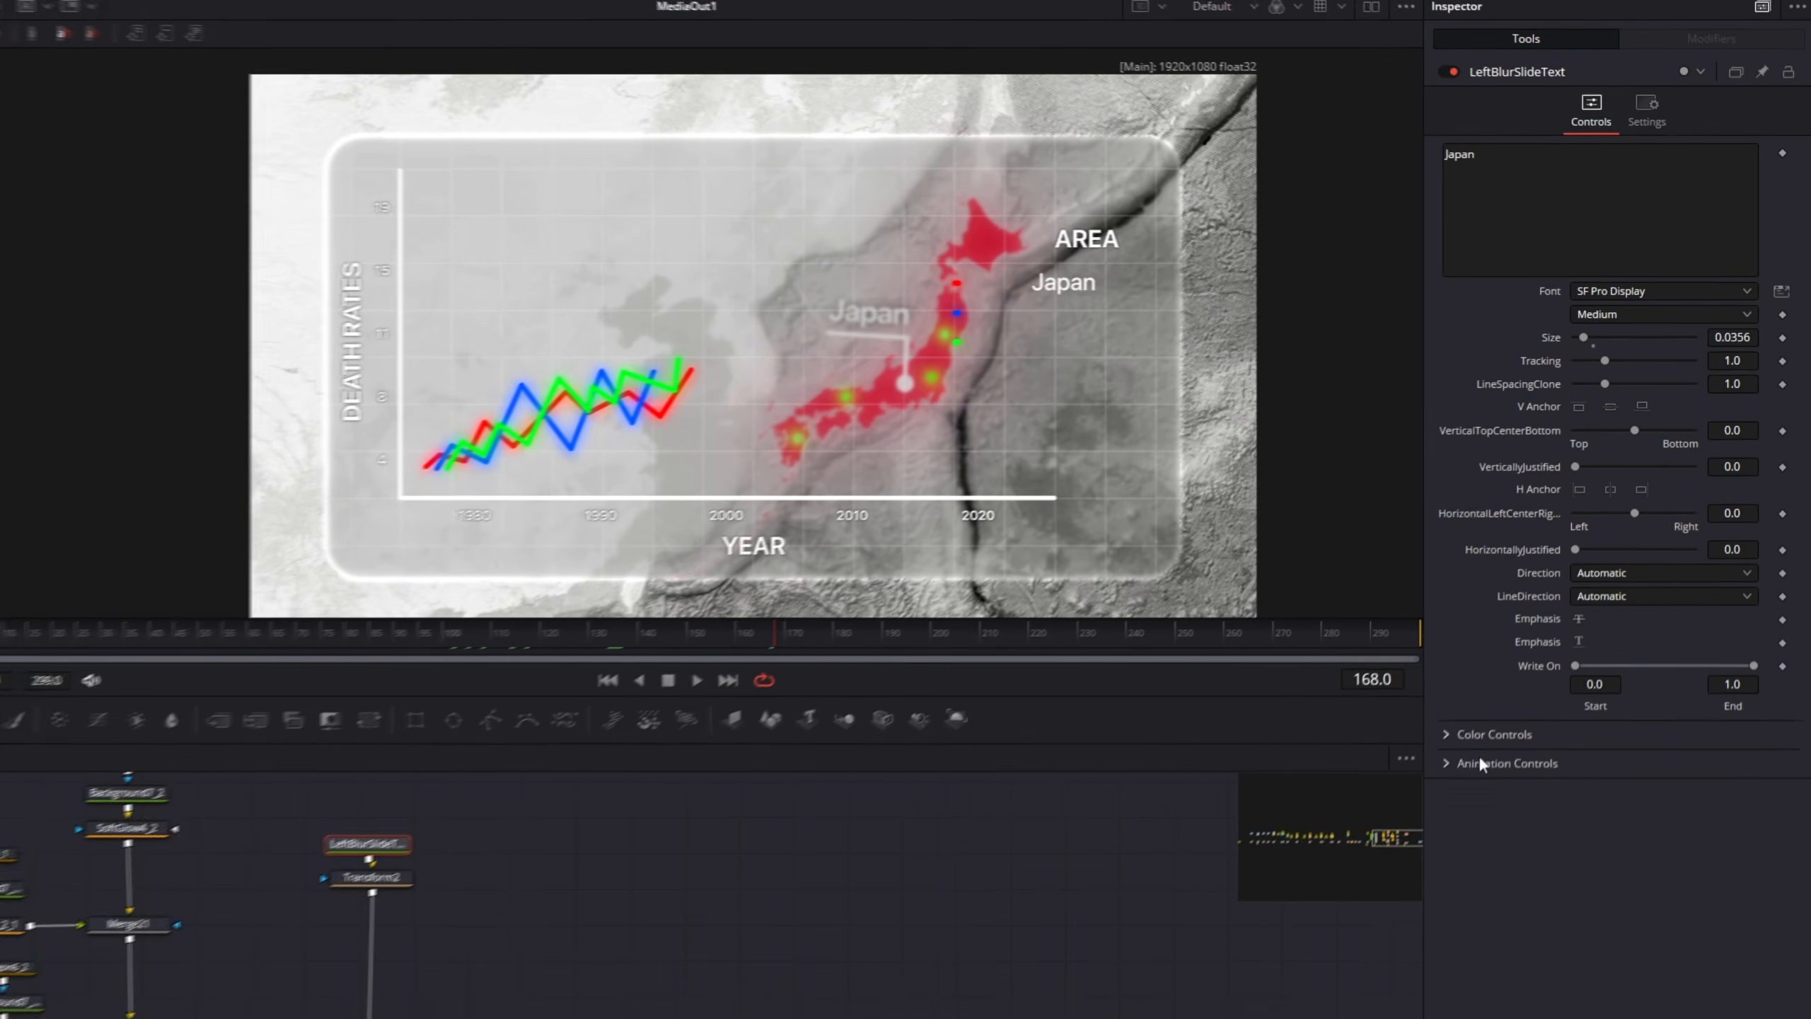
{"action": "left_click", "coordinate": [1533, 687]}
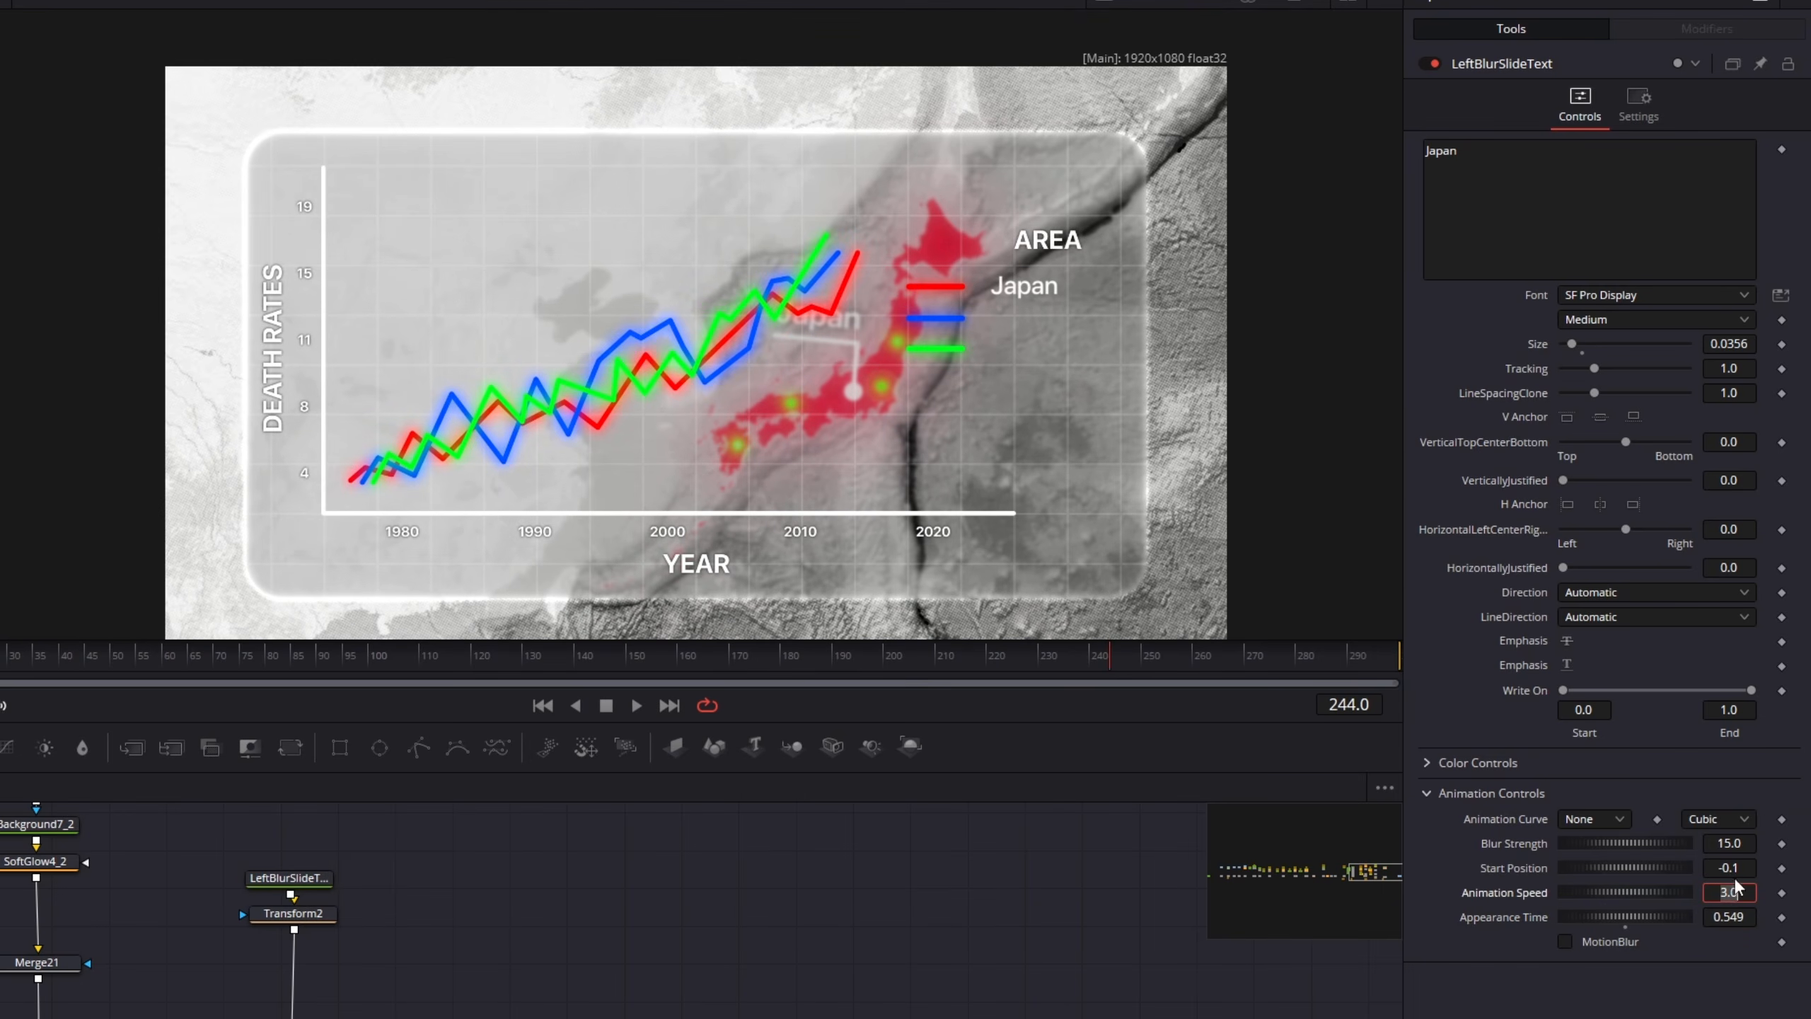
{"action": "type", "text": "8"}
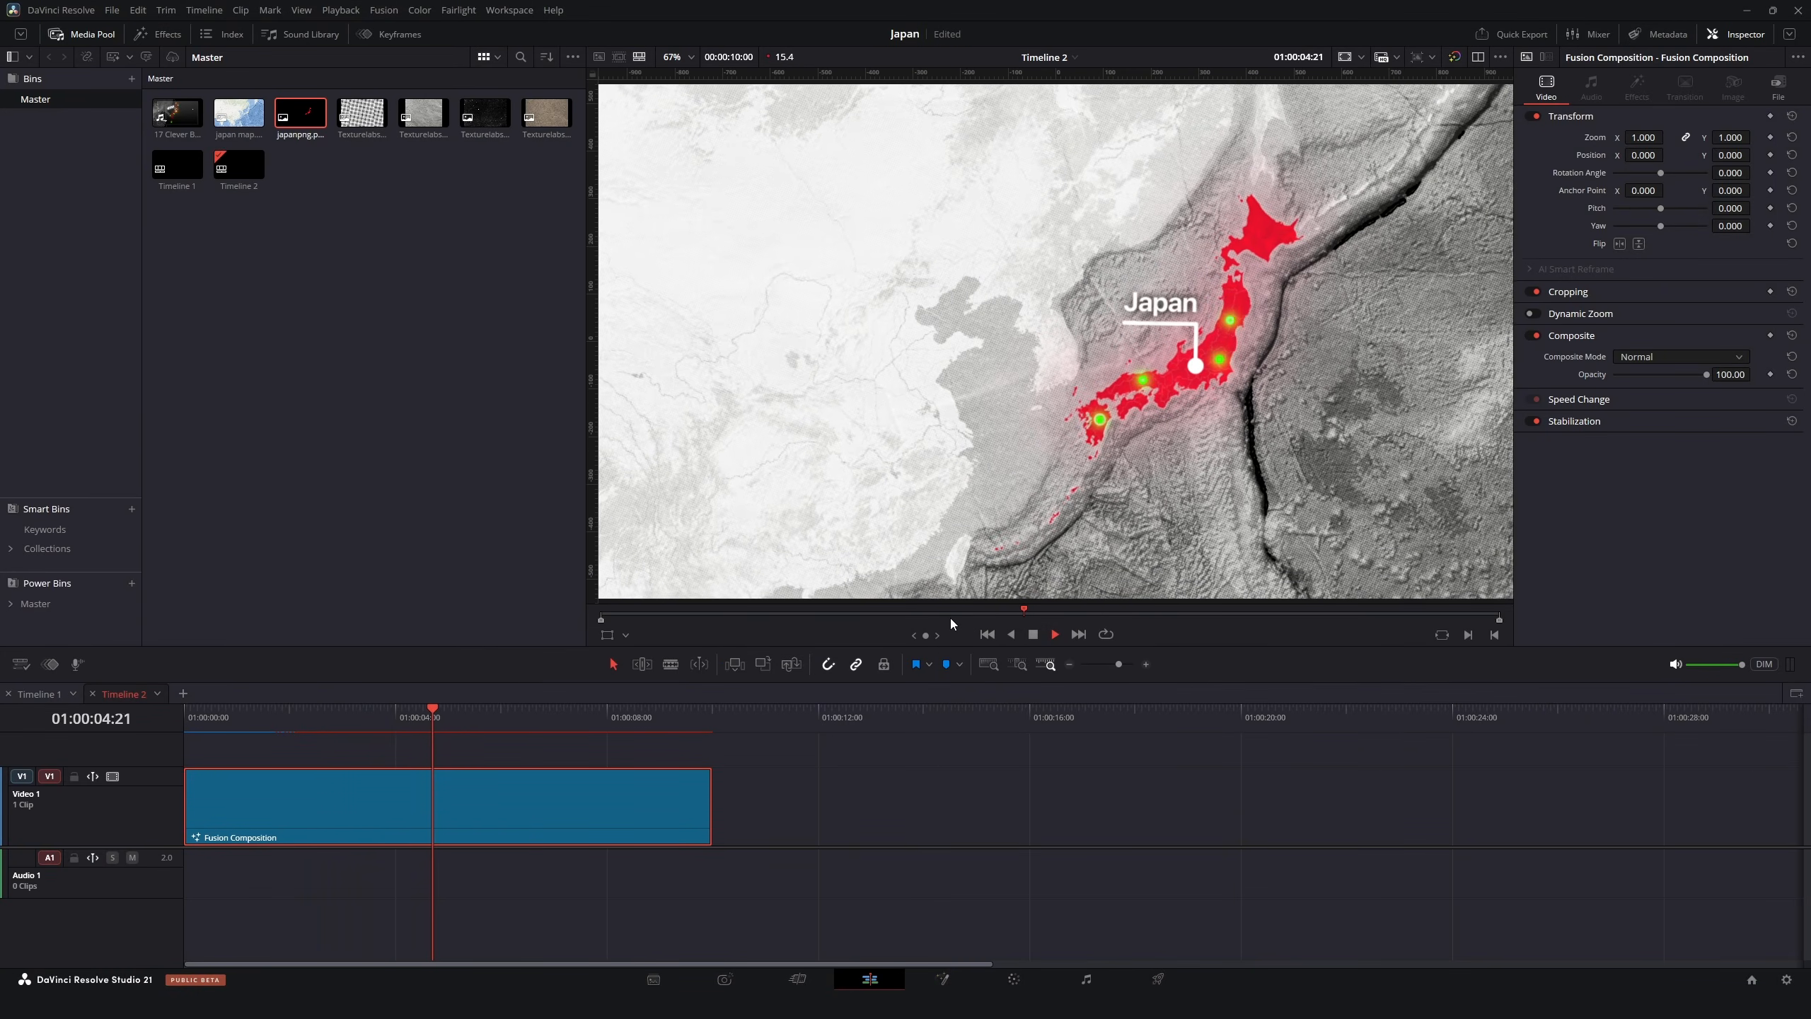
{"action": "left_click", "coordinate": [1108, 635]}
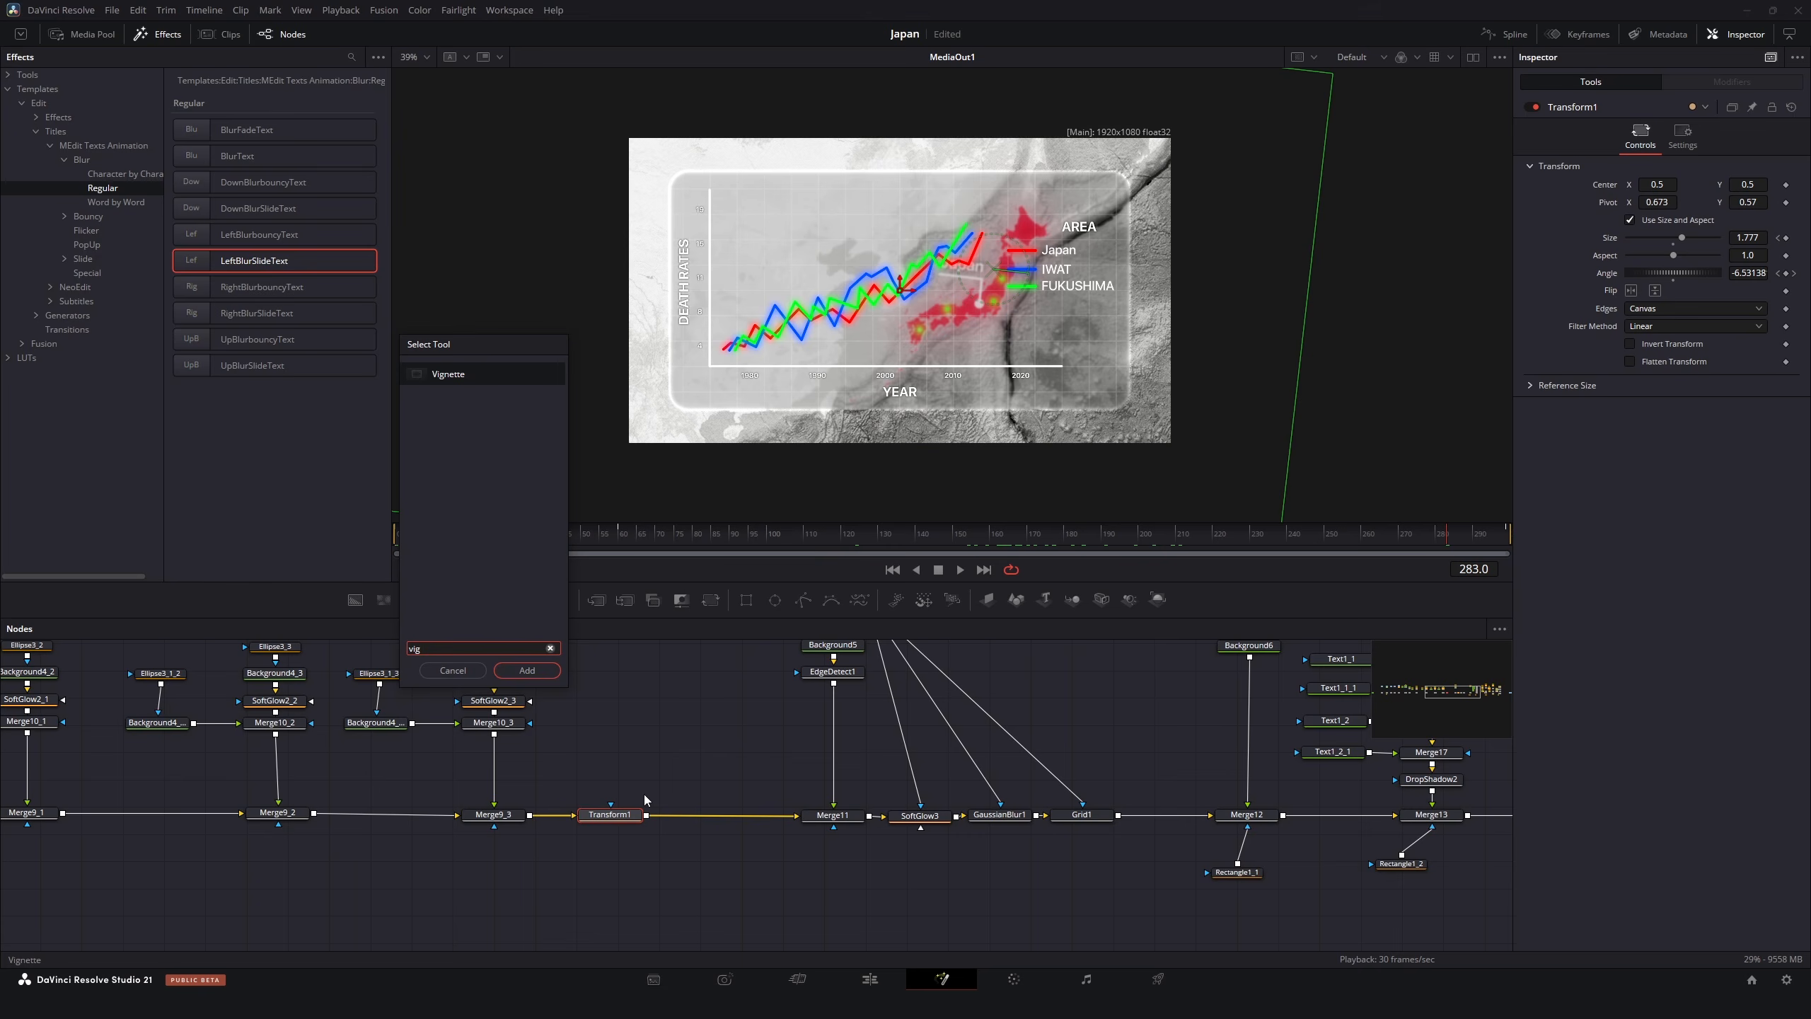
Insert and adjust a Vignette after Transform1, and add a Chromatic Aberration effect between the Vignette and Merge11
{"action": "key", "text": "Return"}
{"action": "mouse_move", "coordinate": [1666, 210]}
{"action": "left_mouse_down"}
{"action": "mouse_move", "coordinate": [1714, 210]}
{"action": "mouse_move", "coordinate": [1676, 227]}
{"action": "left_mouse_up"}
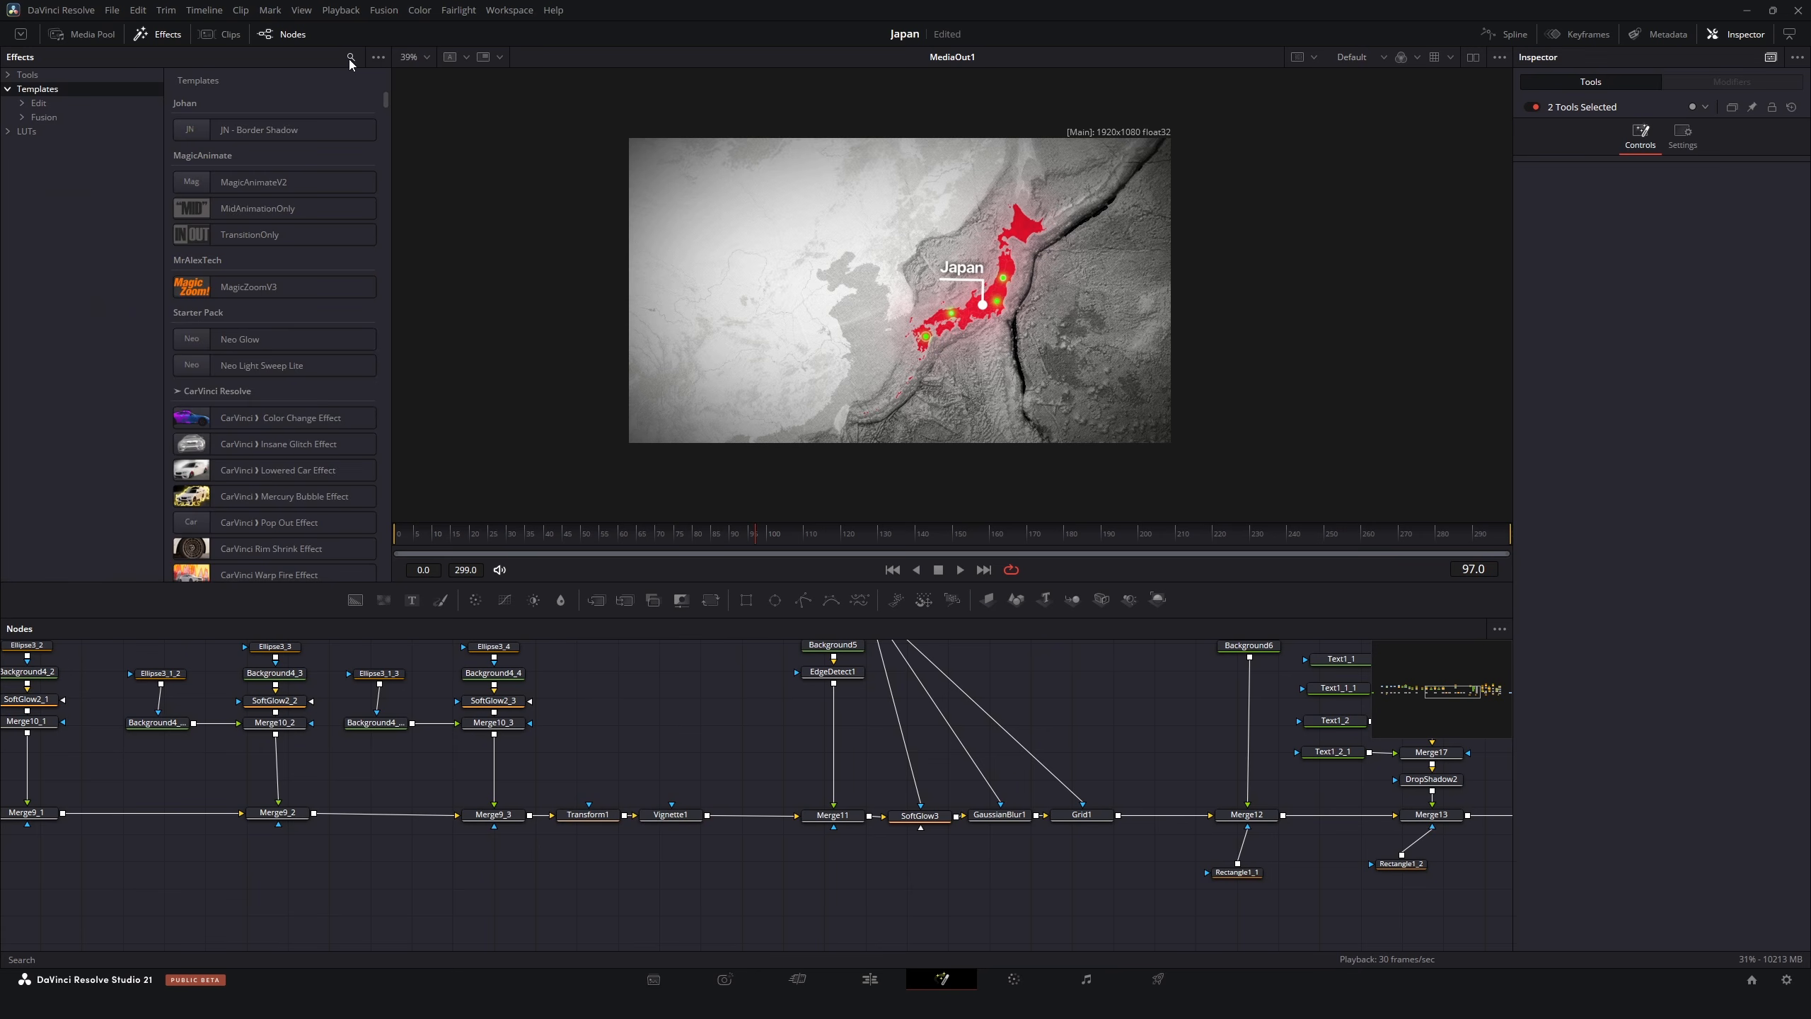
{"action": "left_click", "coordinate": [350, 58]}
{"action": "type", "text": "chrom"}
{"action": "left_click_drag", "start_coordinate": [288, 280], "coordinate": [747, 816]}
{"action": "scroll", "coordinate": [1026, 271], "scroll_direction": "up", "scroll_amount": 3}
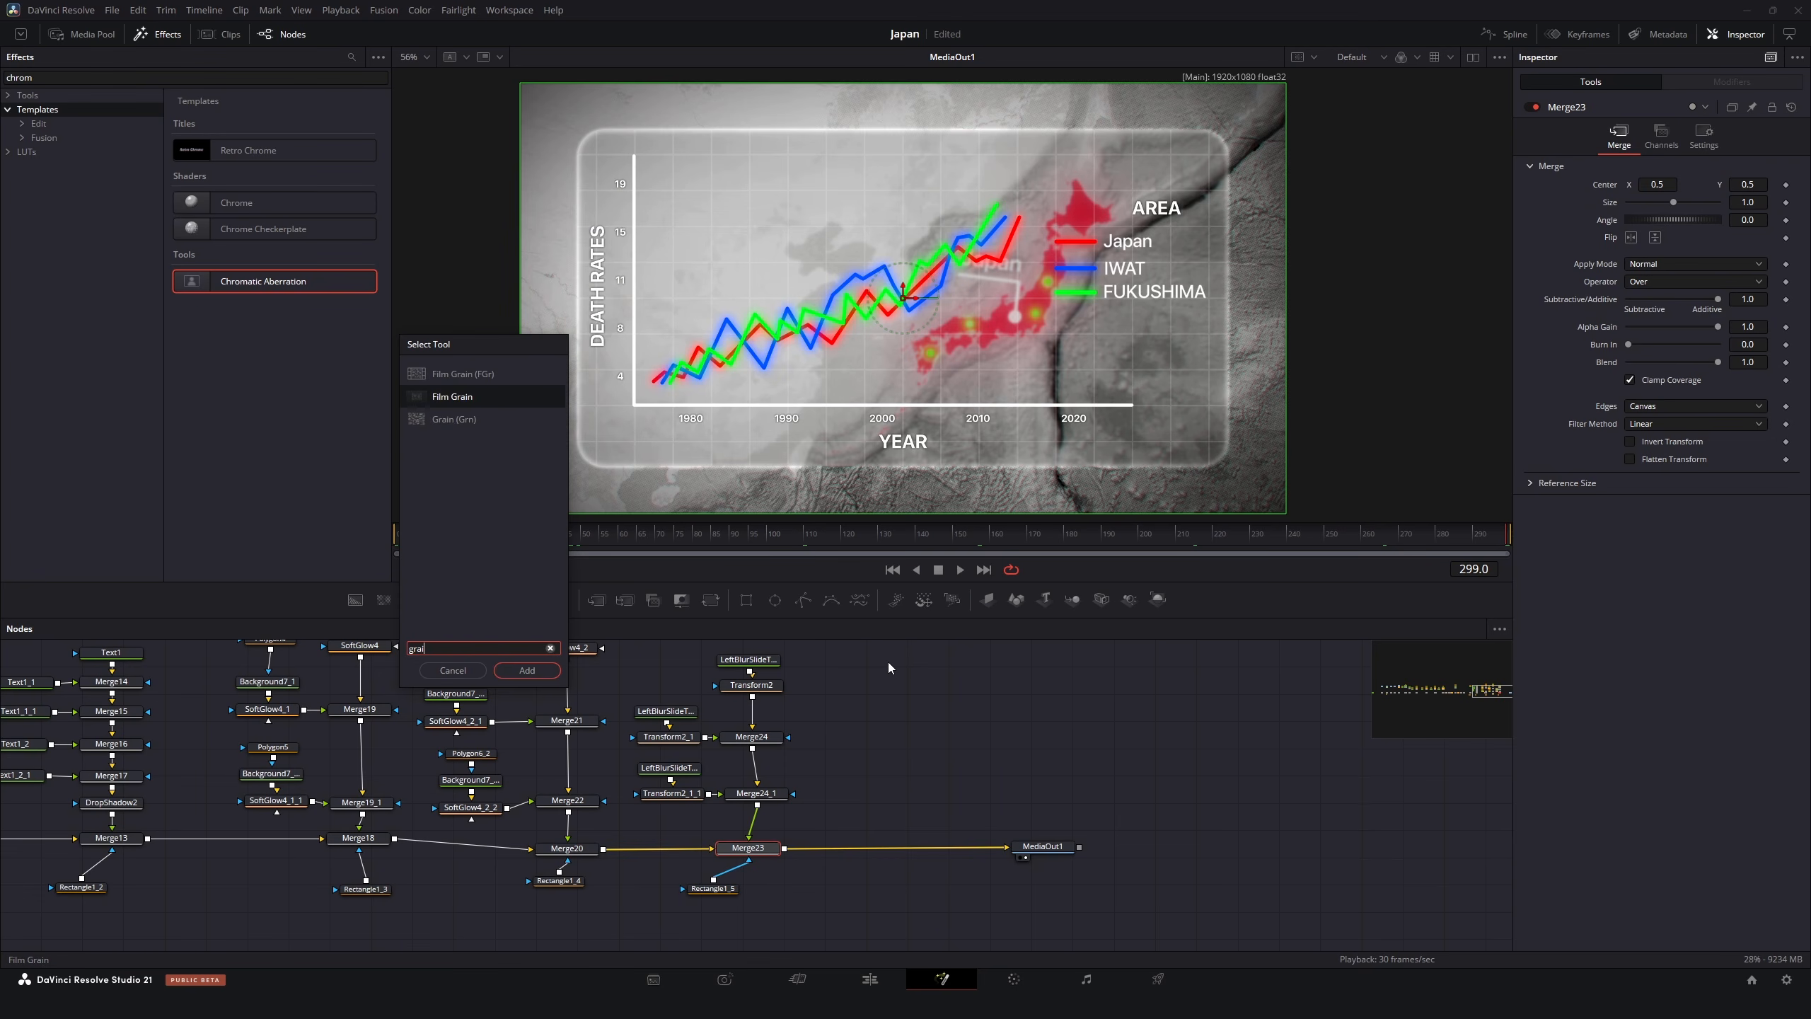
Insert a Grain node after Merge23, set its Power to 2.83, and play back from frame 35
{"action": "key", "text": "Down"}
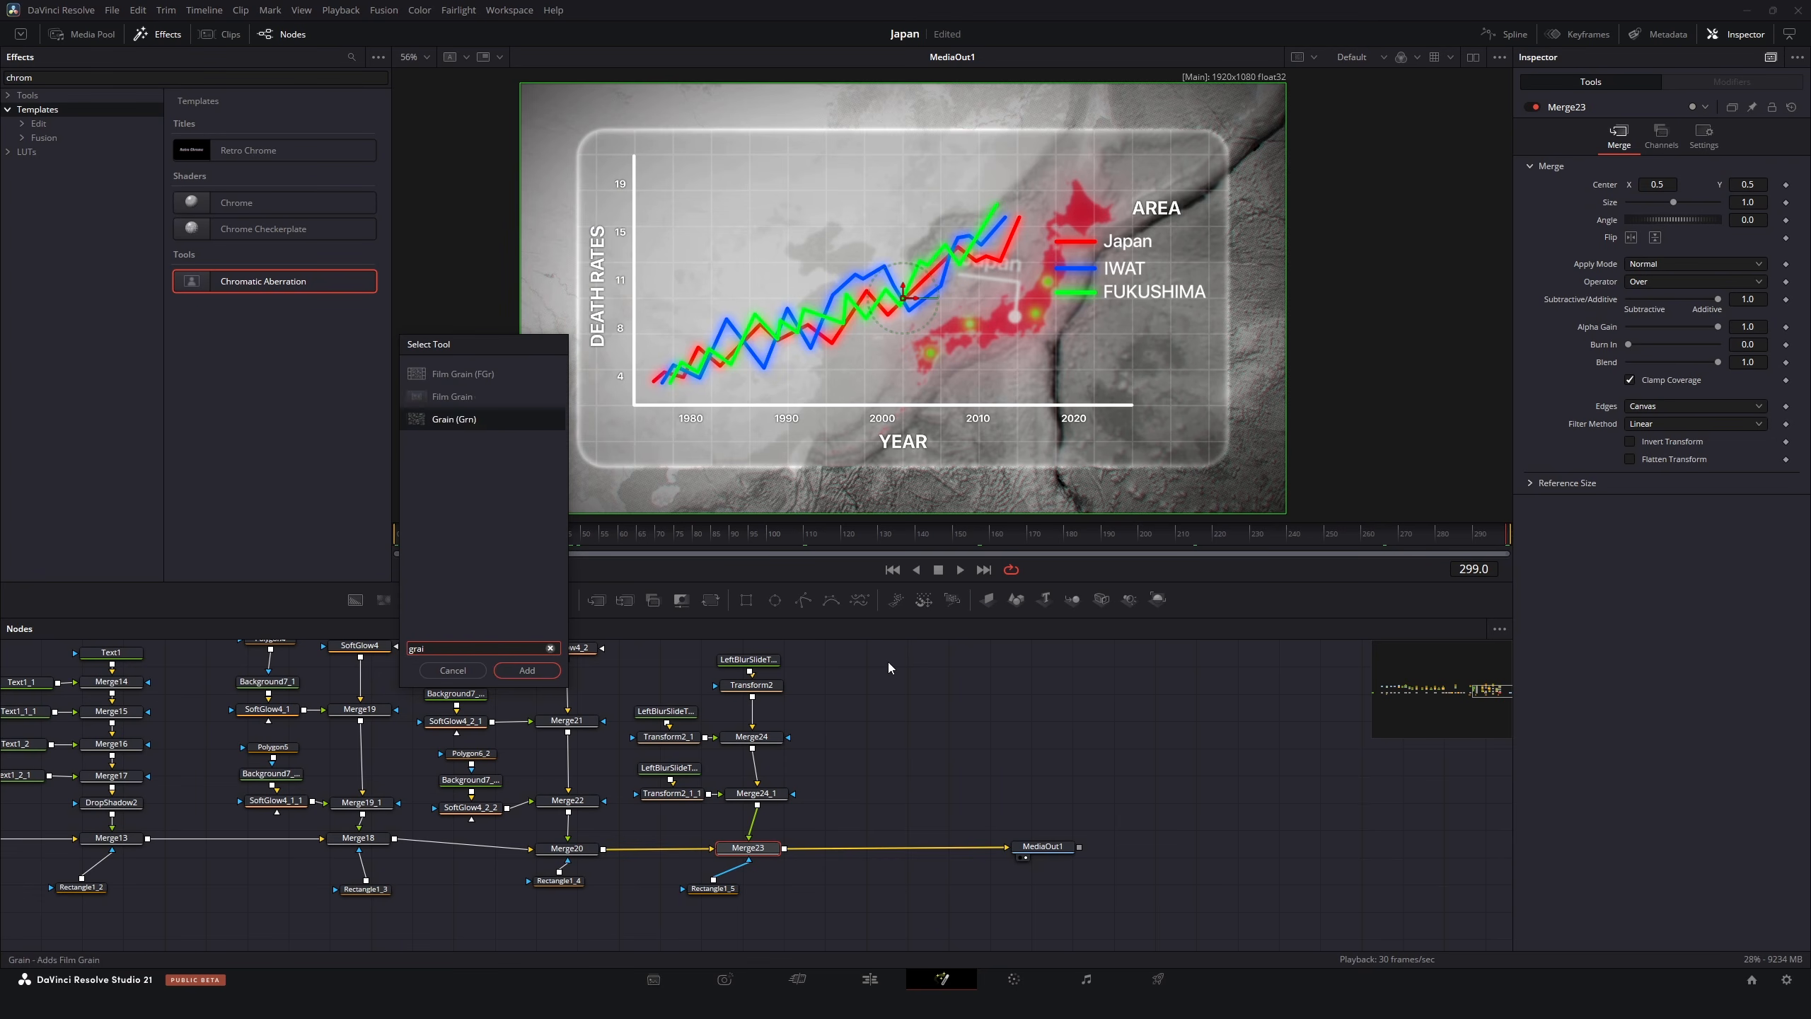
{"action": "key", "text": "Return"}
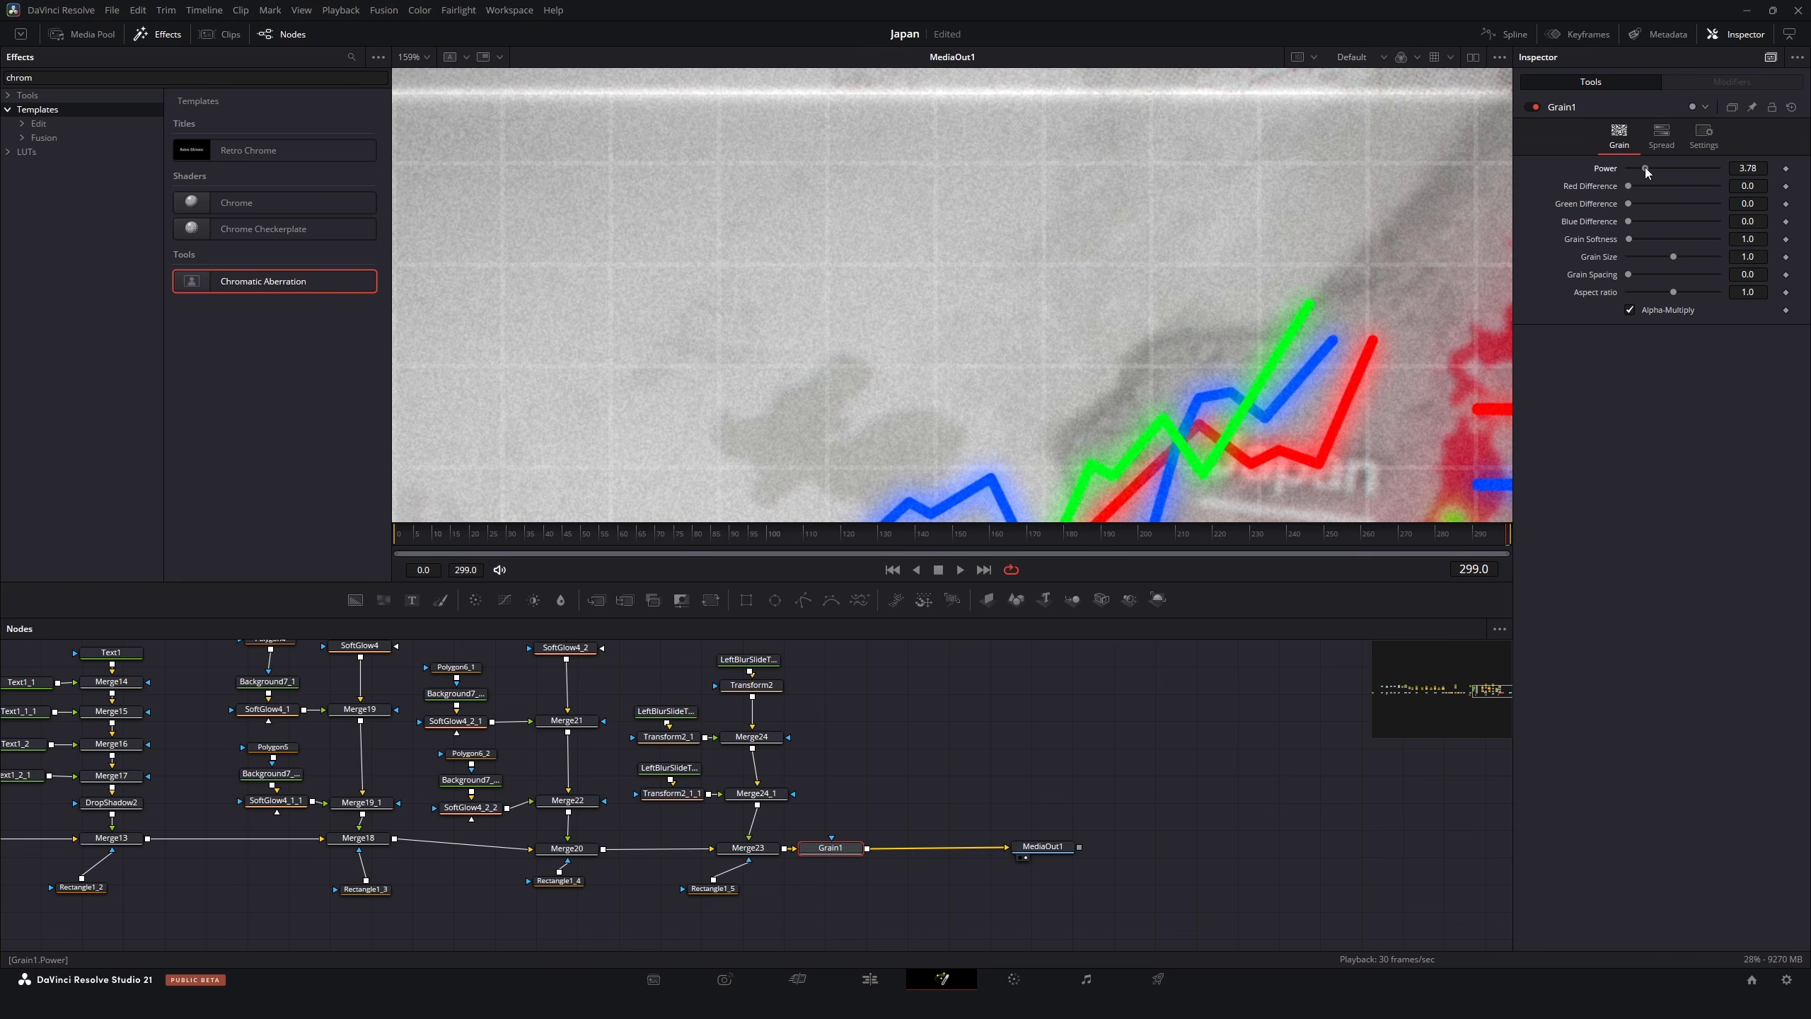
{"action": "left_click_drag", "start_coordinate": [1646, 170], "coordinate": [1641, 170]}
{"action": "scroll", "coordinate": [1169, 269], "scroll_direction": "down", "scroll_amount": 5}
{"action": "scroll", "coordinate": [1144, 360], "scroll_direction": "up", "scroll_amount": 4}
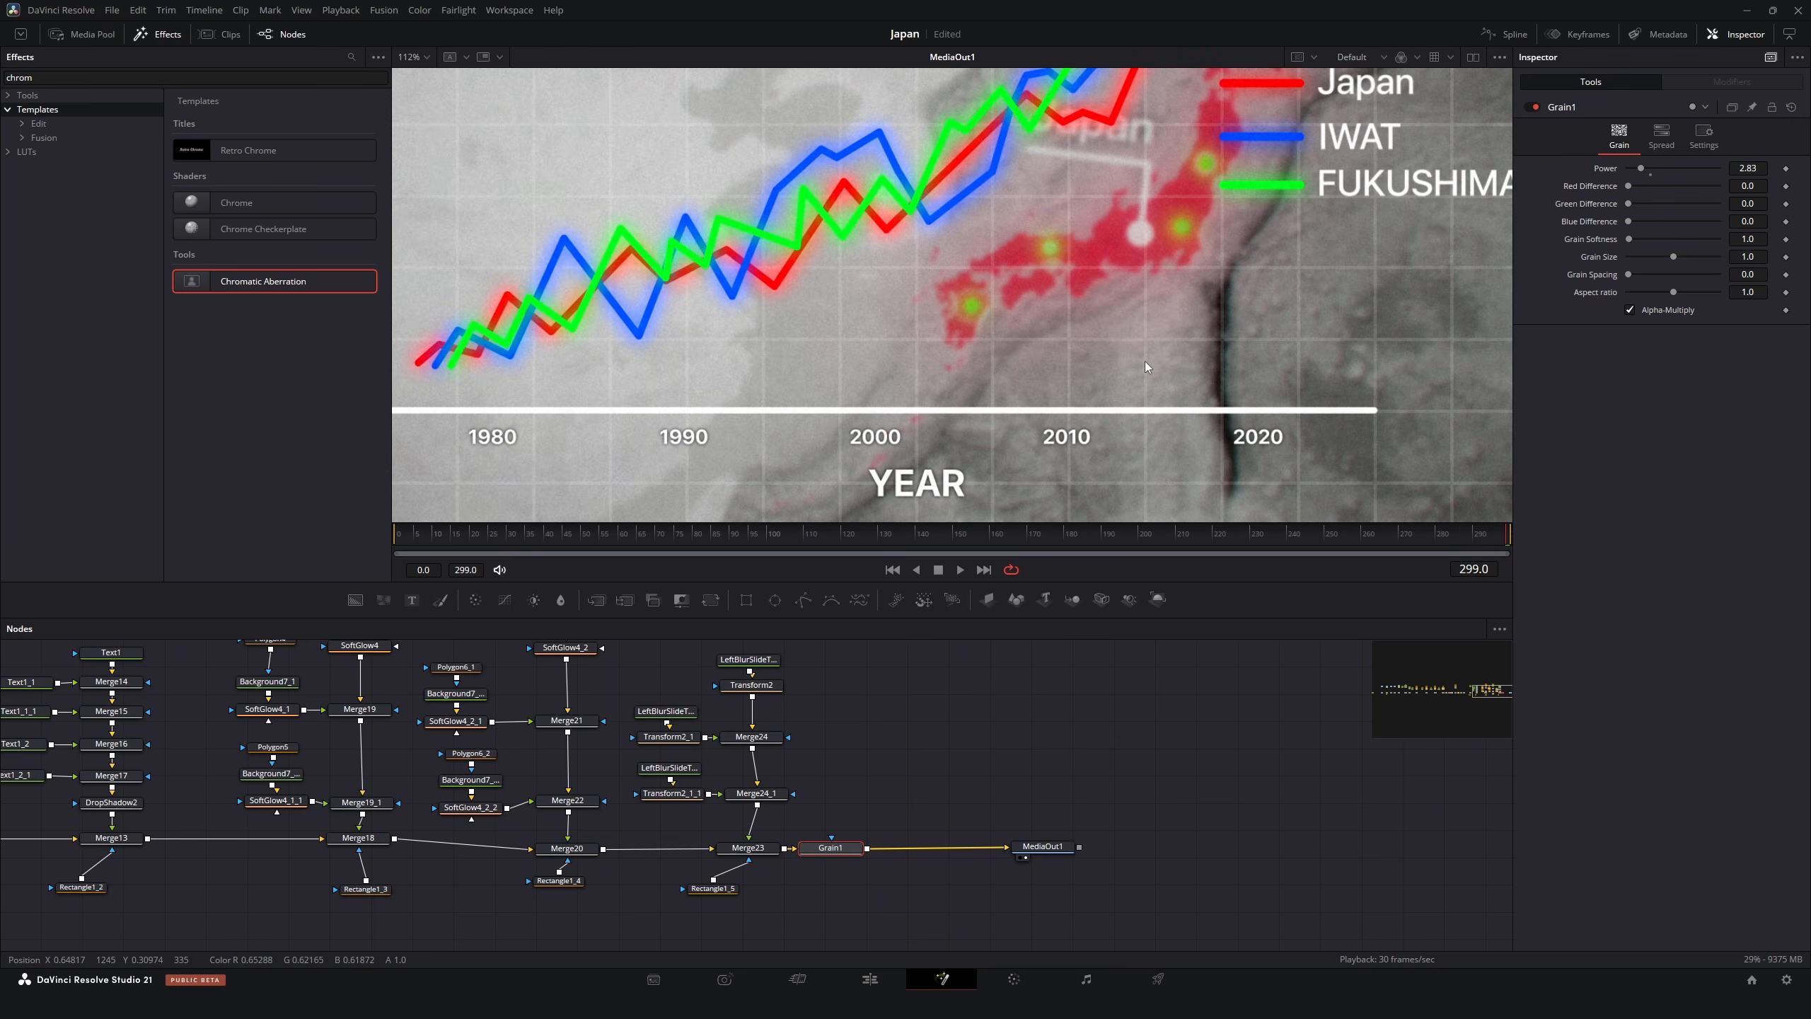
{"action": "scroll", "coordinate": [1180, 307], "scroll_direction": "up", "scroll_amount": 3}
{"action": "left_click", "coordinate": [521, 540]}
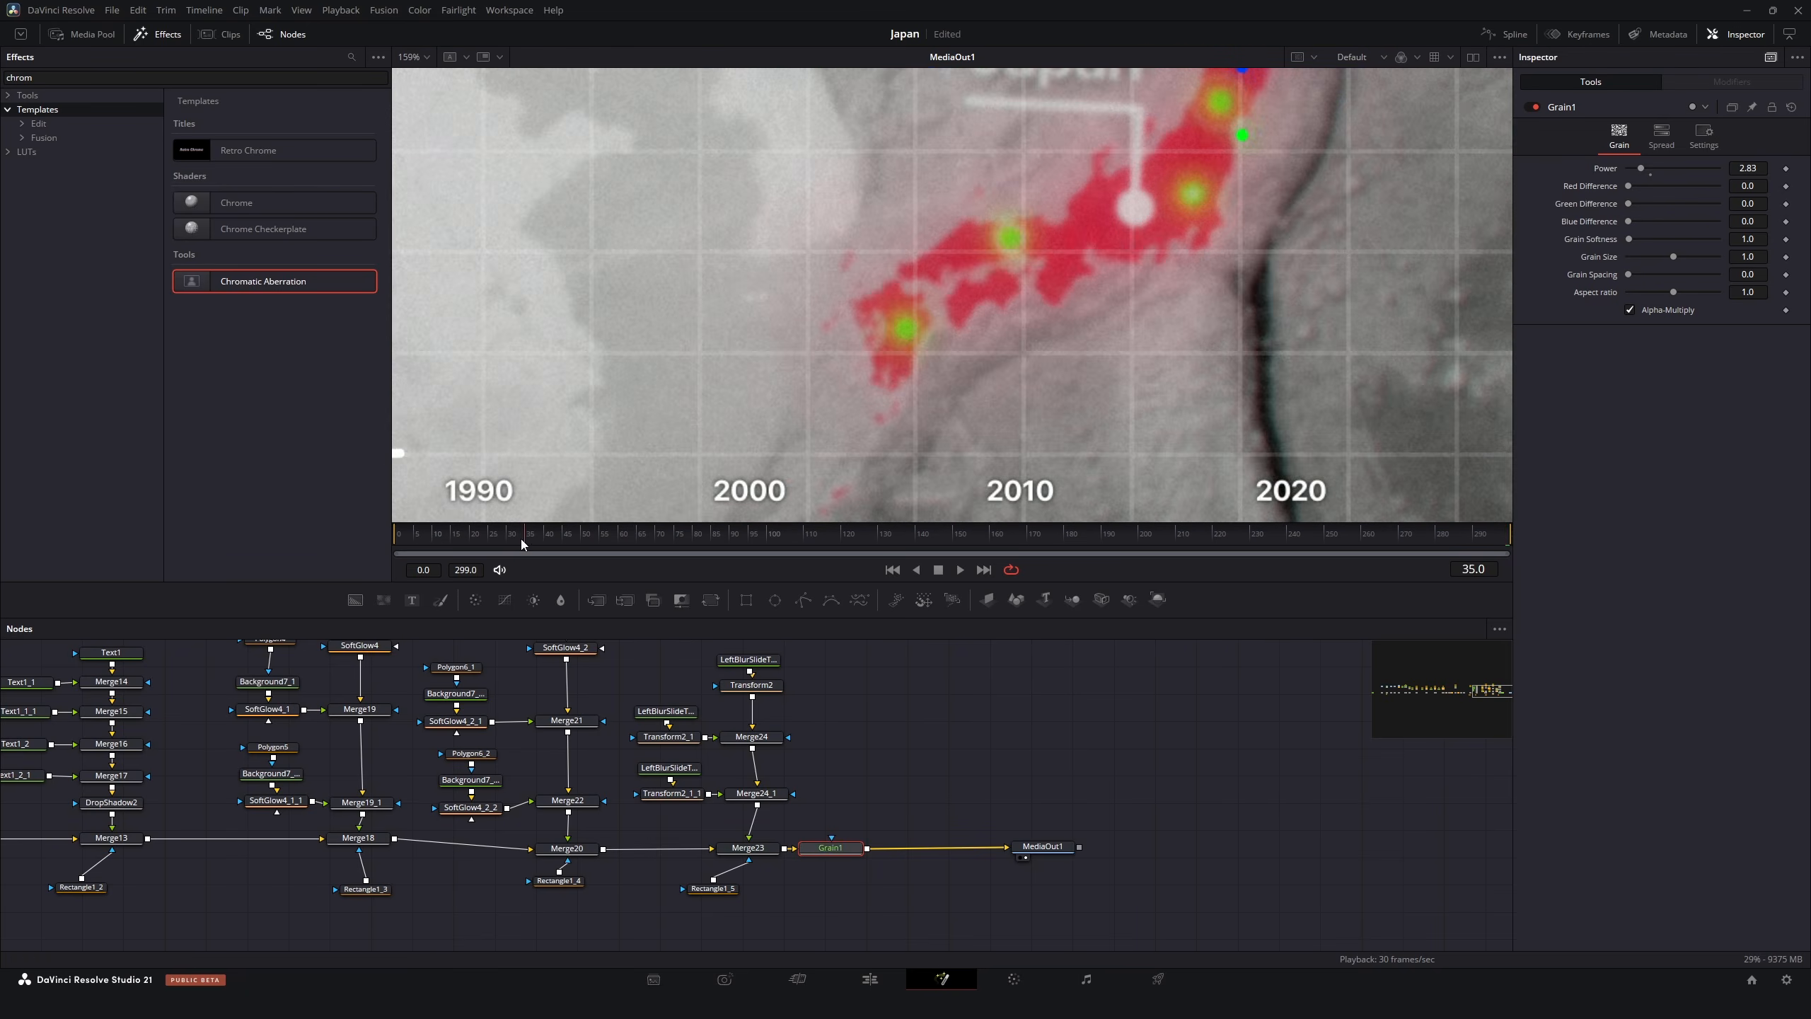
{"action": "key", "text": "space"}
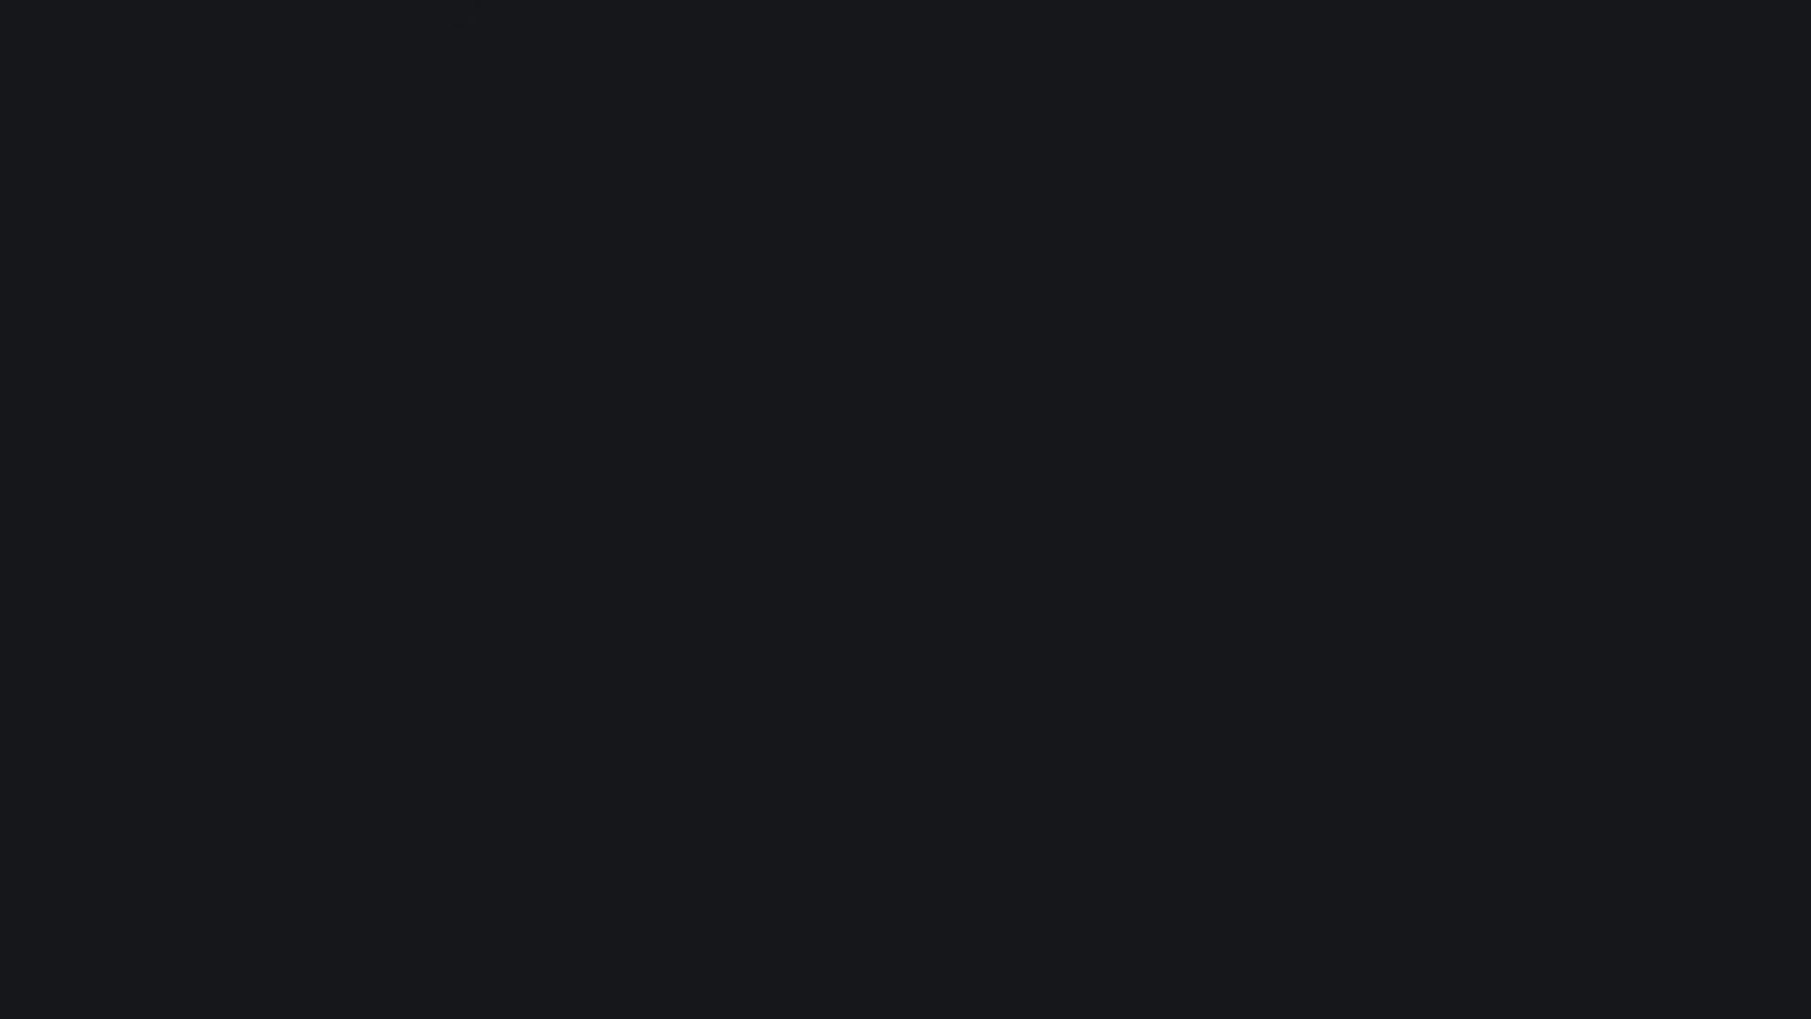